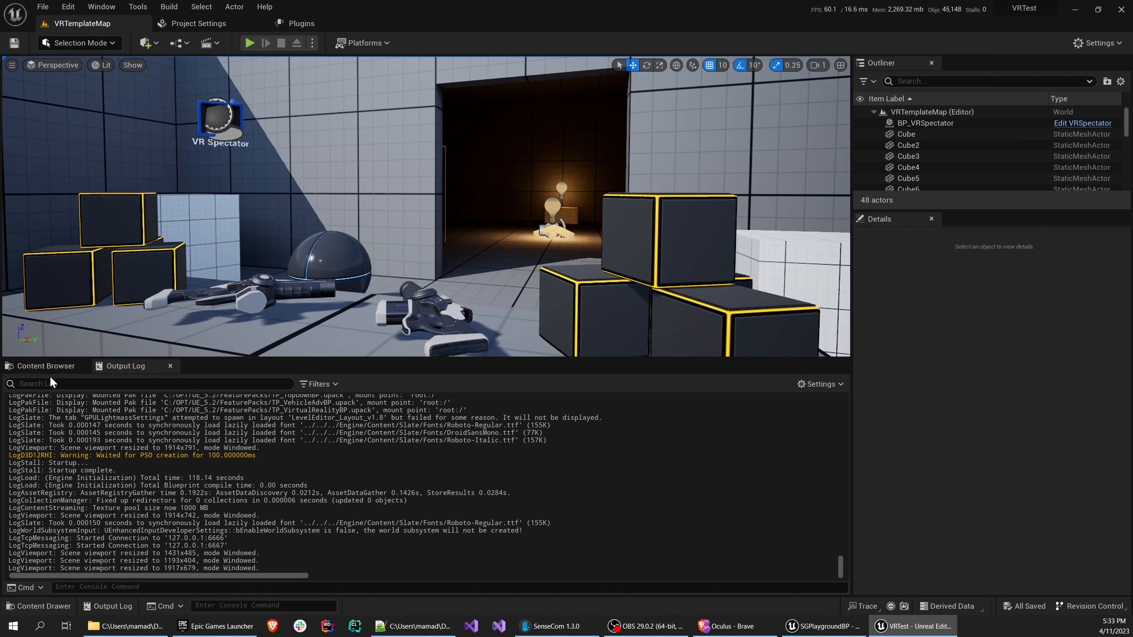
Open the Meshes folder of Characters/MannequinsXR in the project content and enlarge the asset browsing area.
click(47, 367)
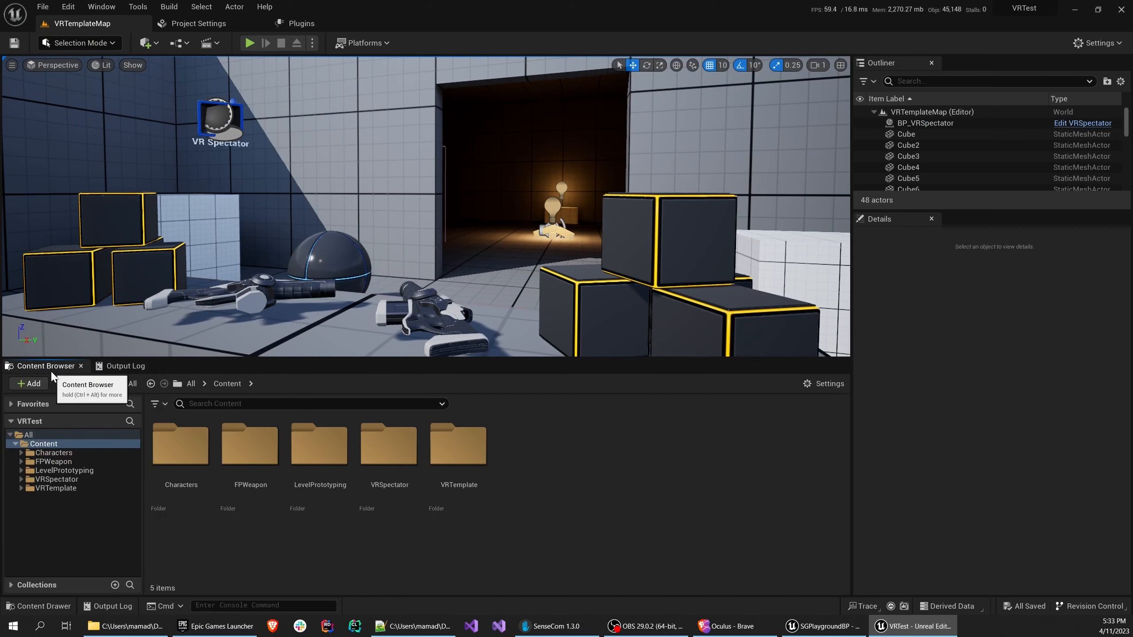
double_click(183, 461)
double_click(167, 449)
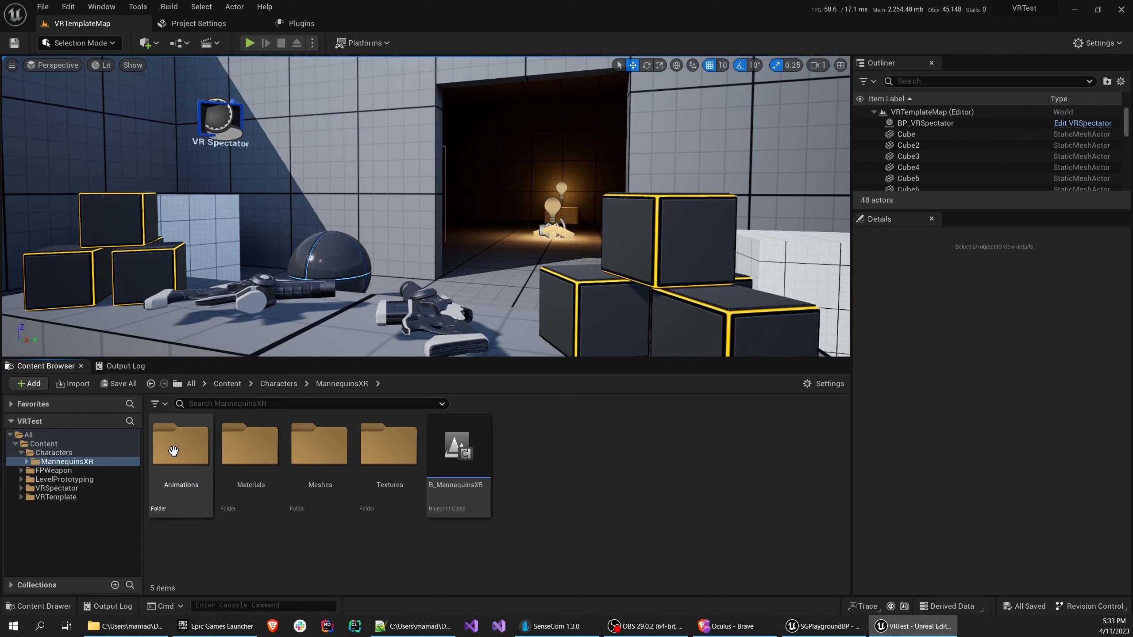
click(299, 445)
double_click(299, 445)
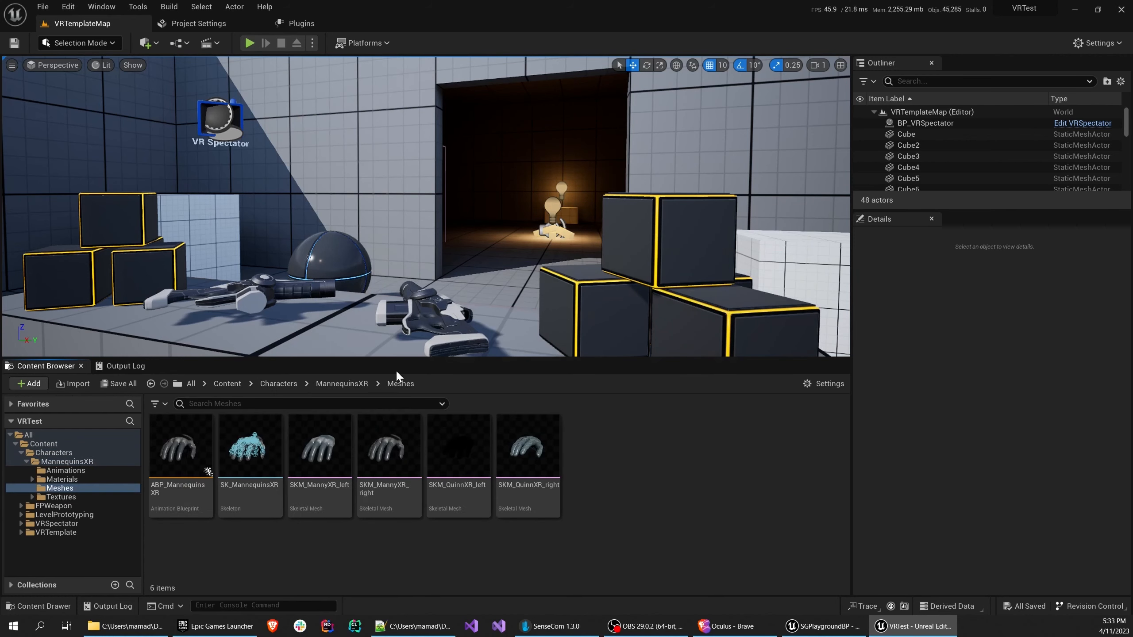
drag(396, 358, 427, 229)
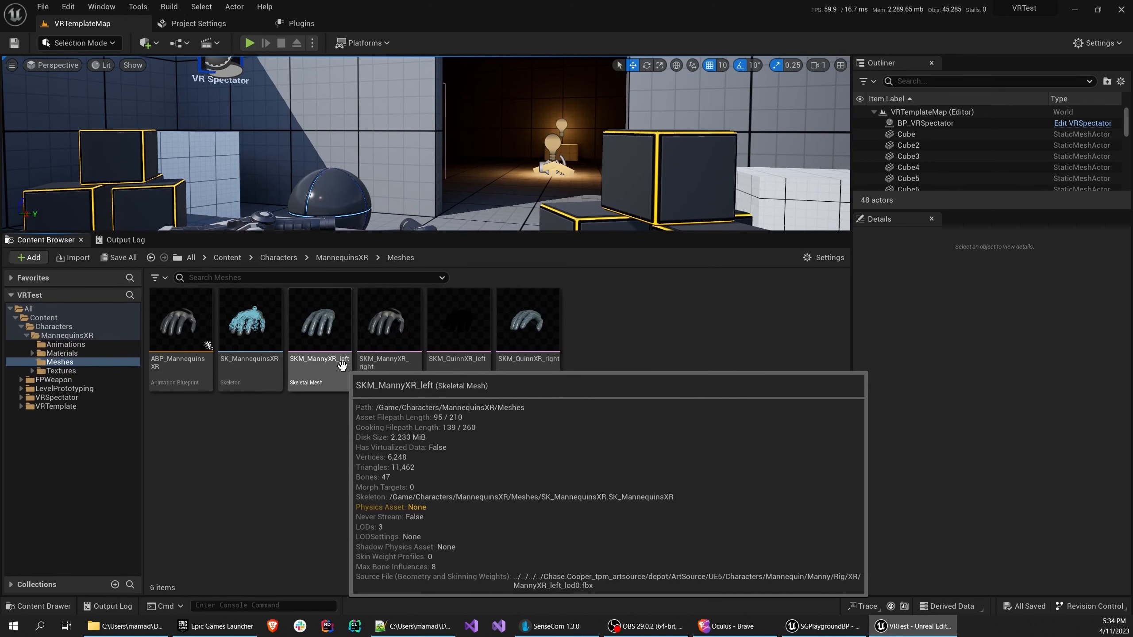
Open the SKM_MannyXR_left skeletal mesh and dock its editor alongside the main editor's open tabs.
click(322, 366)
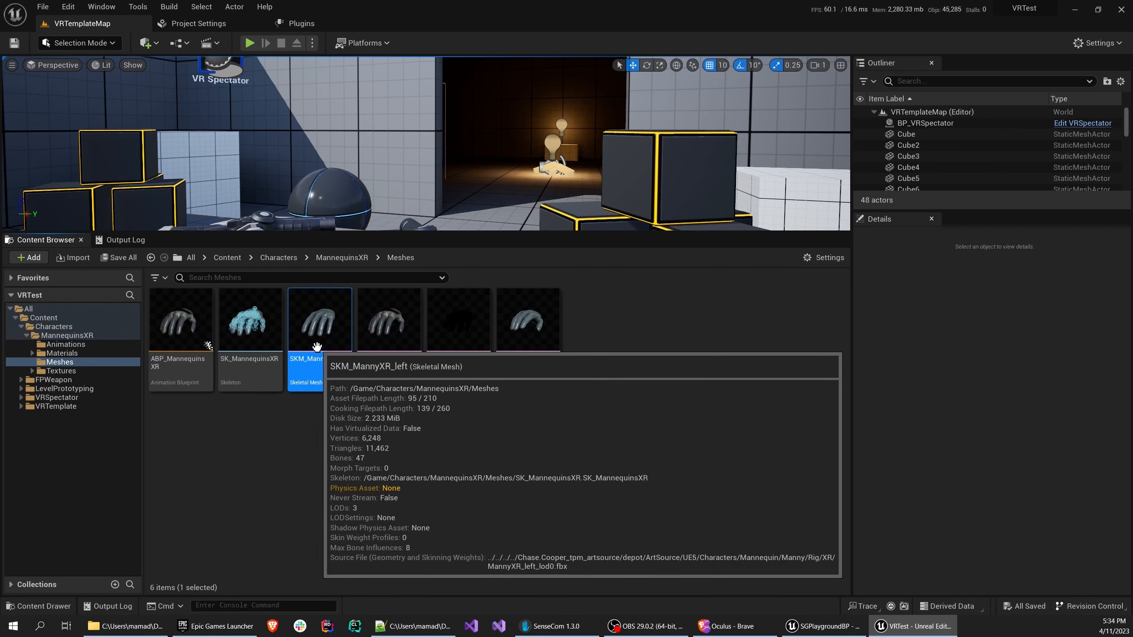
double_click(329, 322)
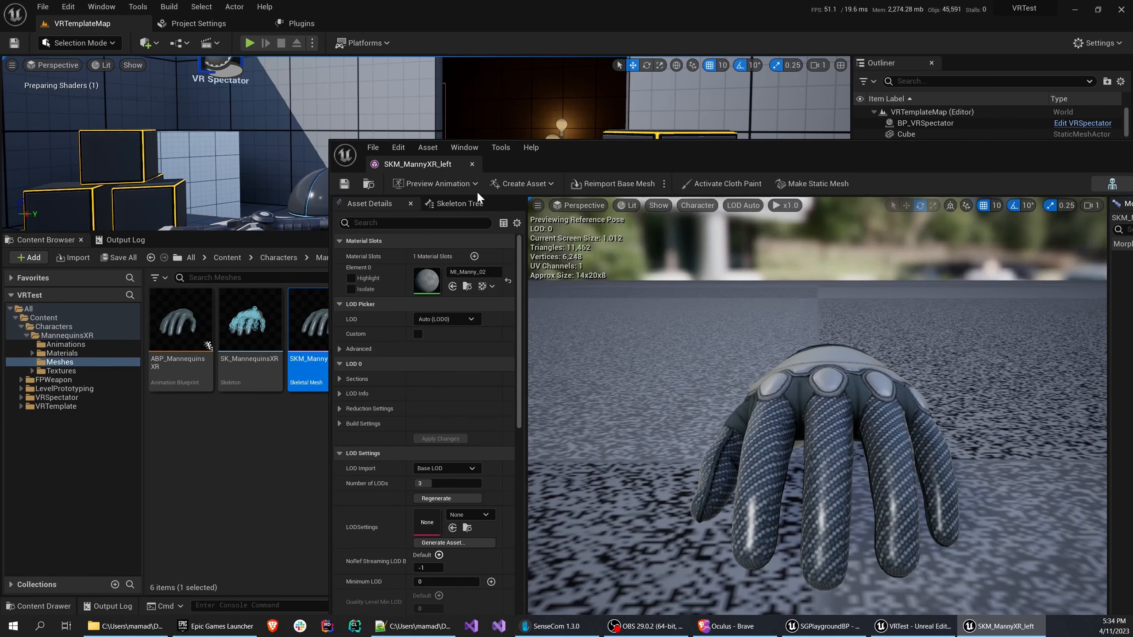
drag(517, 159, 506, 158)
drag(413, 162, 400, 22)
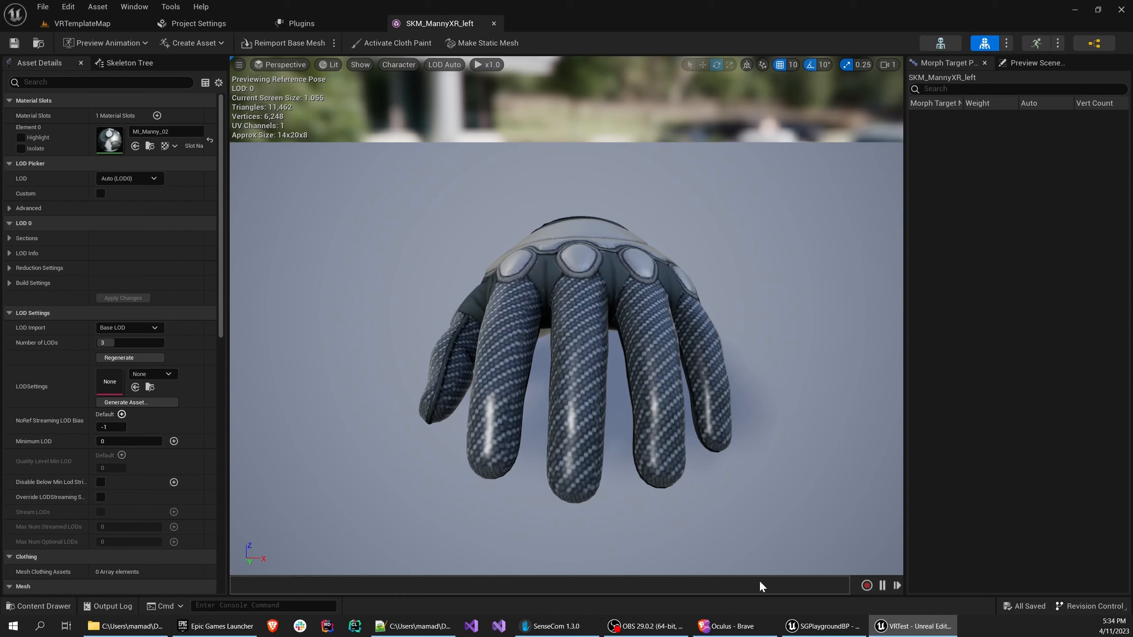
Switch to Brave, search the web for "Unreal fbx skeletal pipeline" and open the FBX Skeletal Mesh Pipeline documentation page.
click(731, 626)
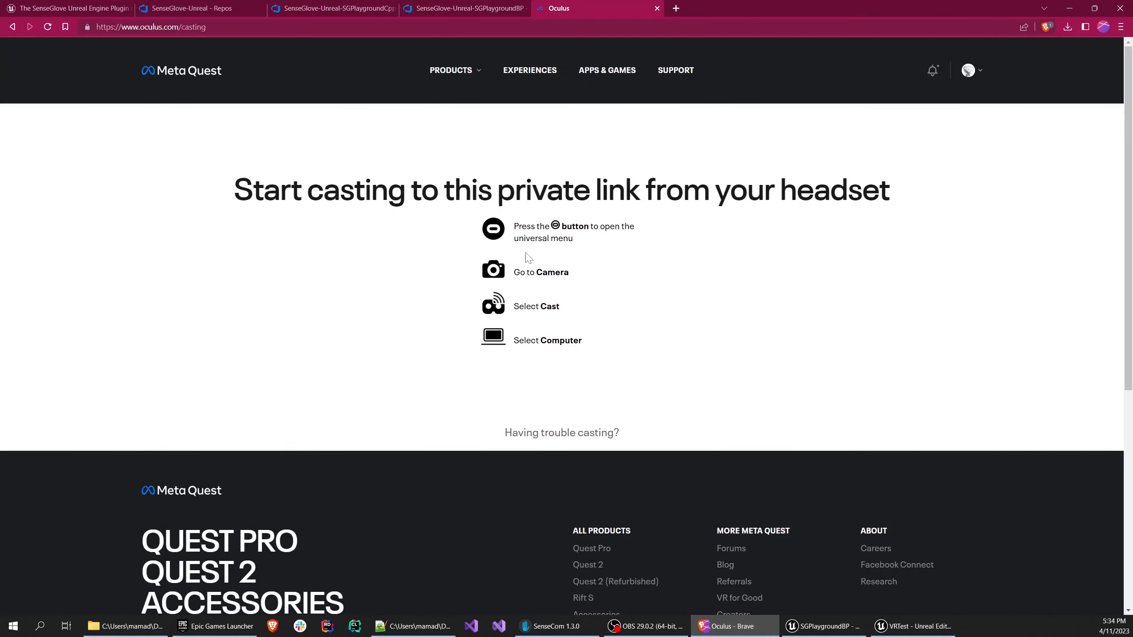
click(675, 8)
text(Unr)
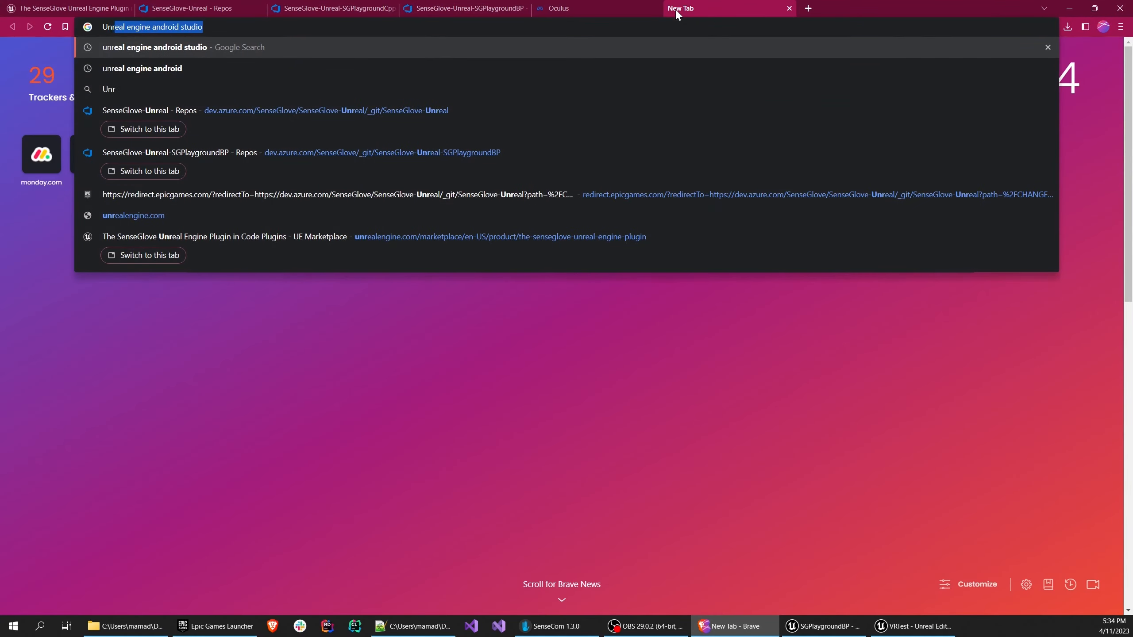
text(eal fbx)
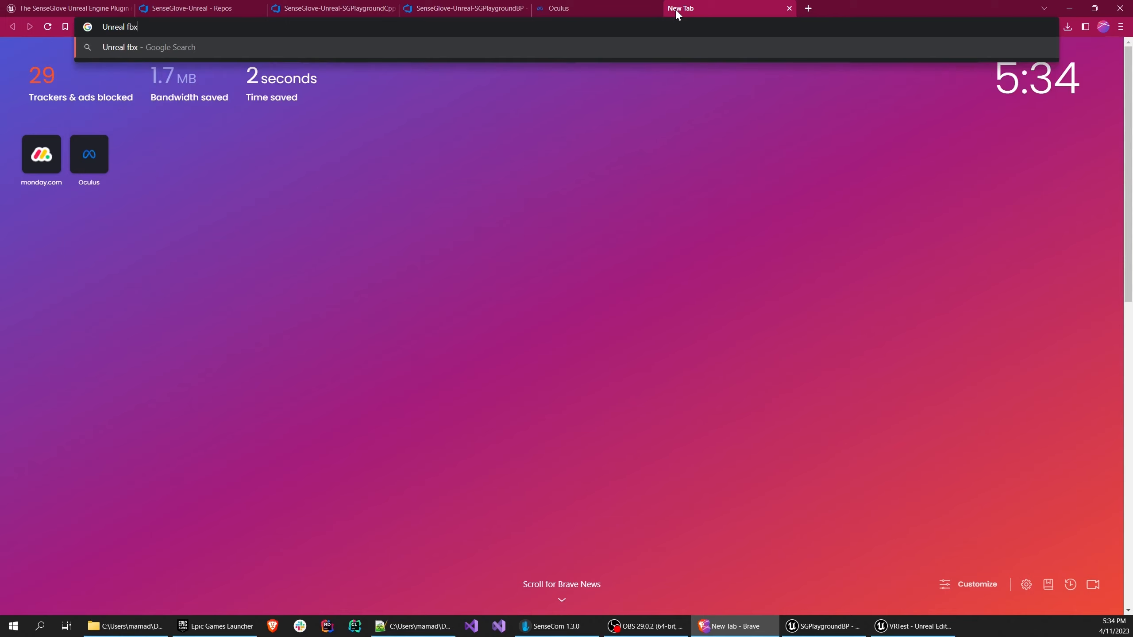
text( skeletal pipeline)
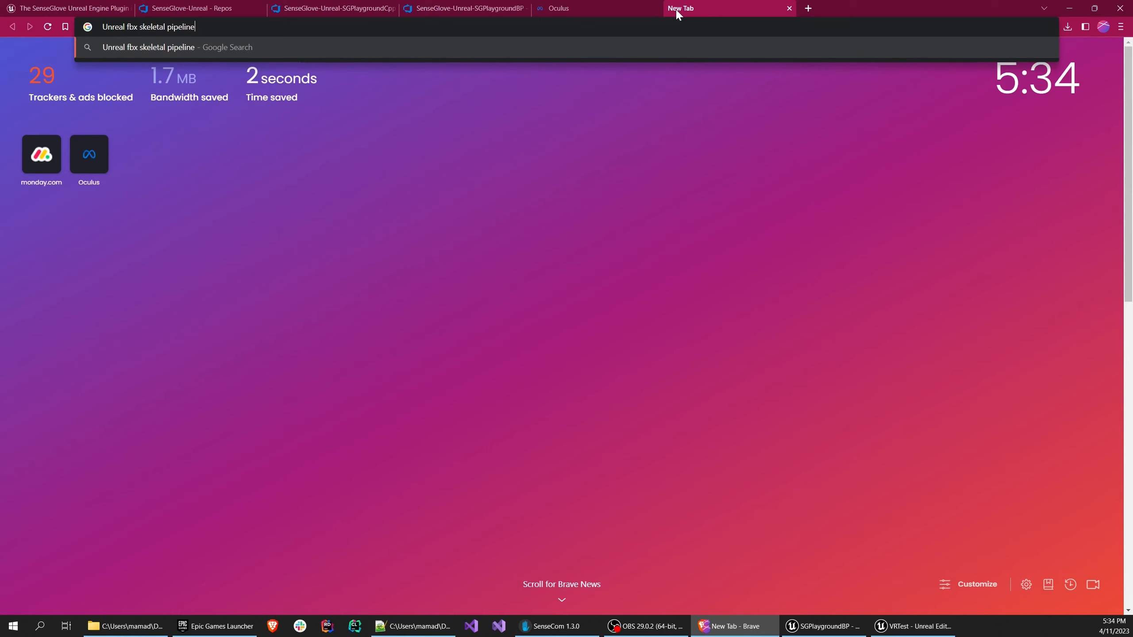
key(Return)
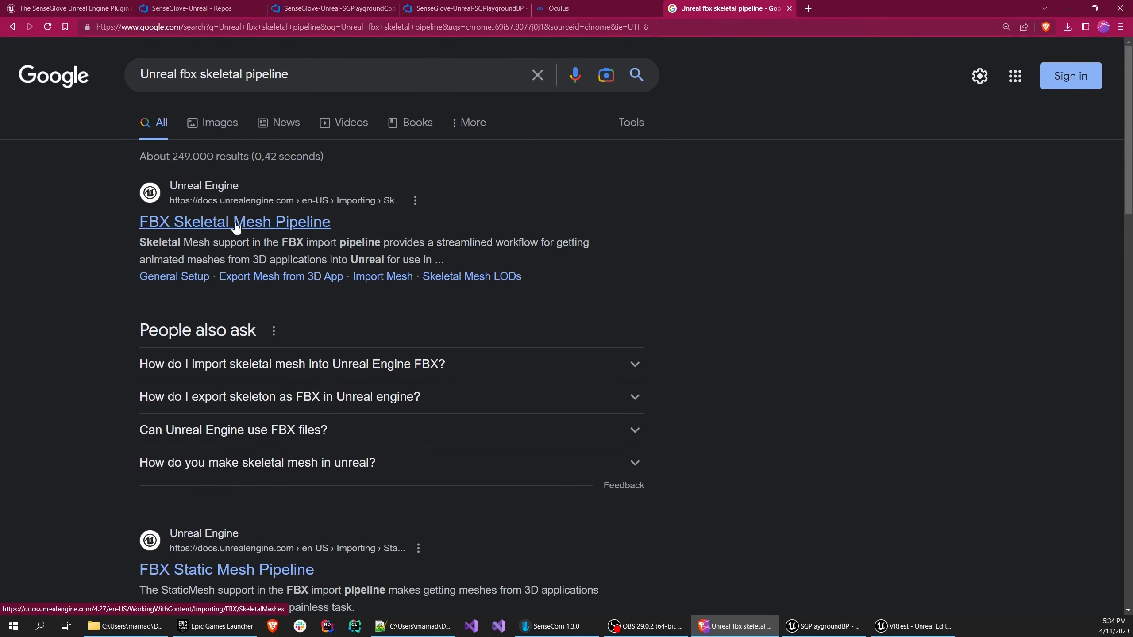
click(237, 223)
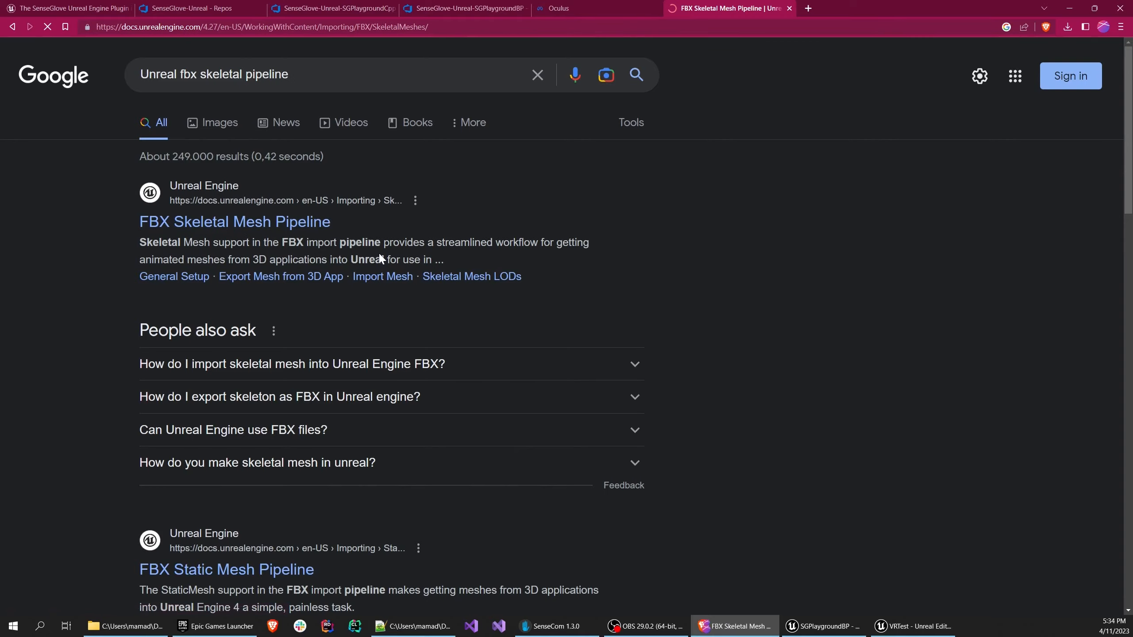
Look through the FBX Skeletal Mesh Pipeline page, from general setup to FBX export, and return to the Unreal Editor.
scroll(373, 377, down, 10)
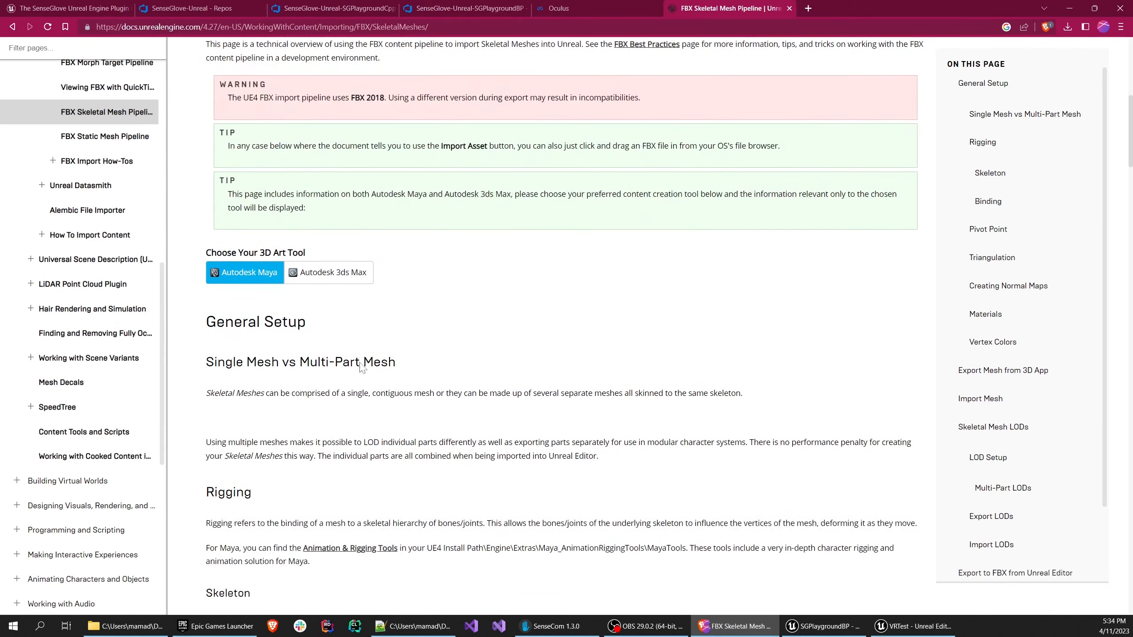
scroll(373, 377, down, 10)
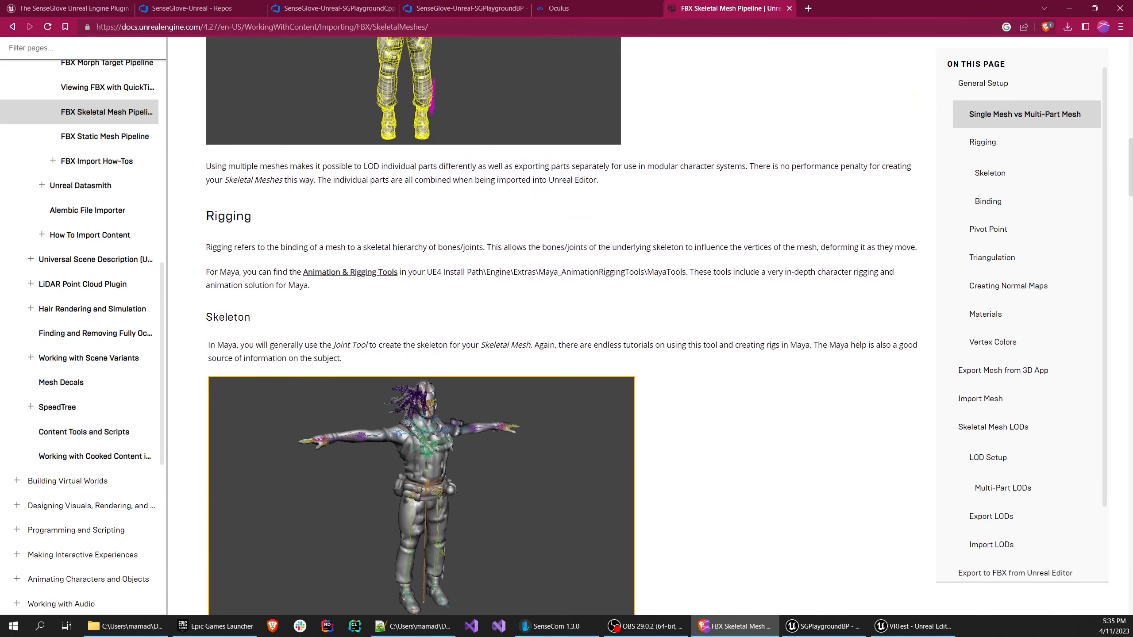
scroll(375, 407, down, 15)
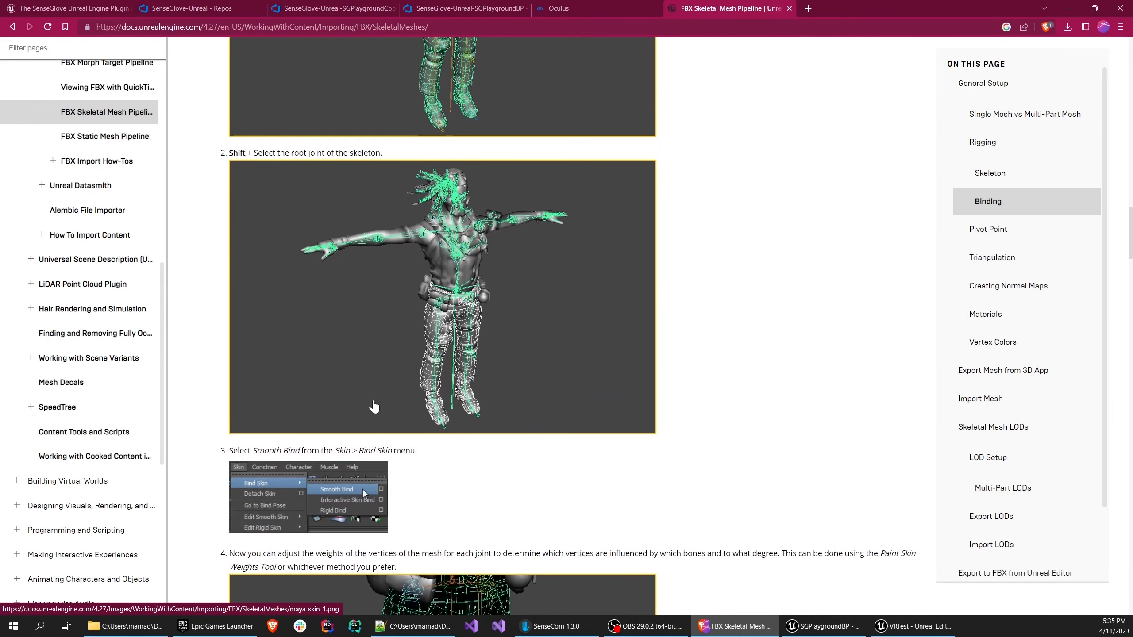
scroll(364, 401, down, 15)
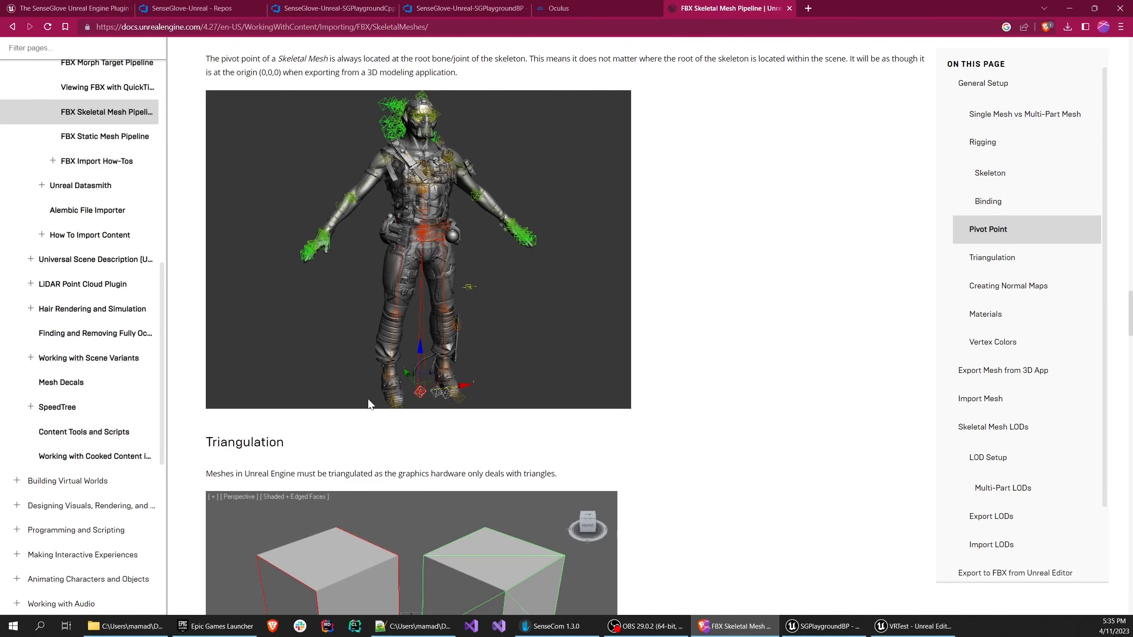
scroll(362, 403, down, 20)
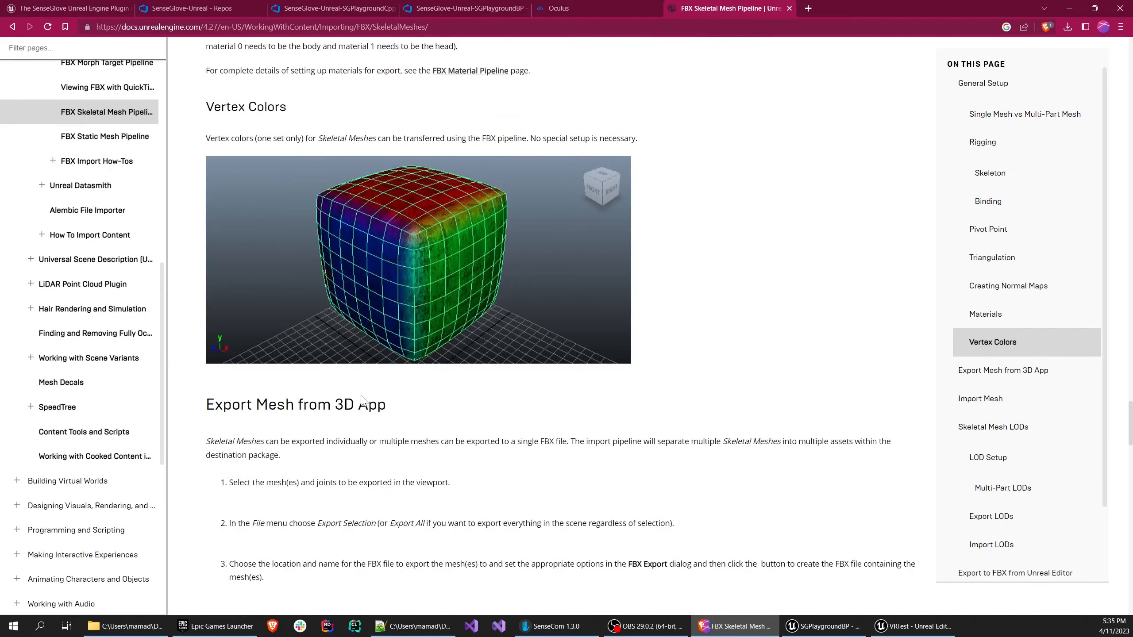
scroll(359, 399, down, 20)
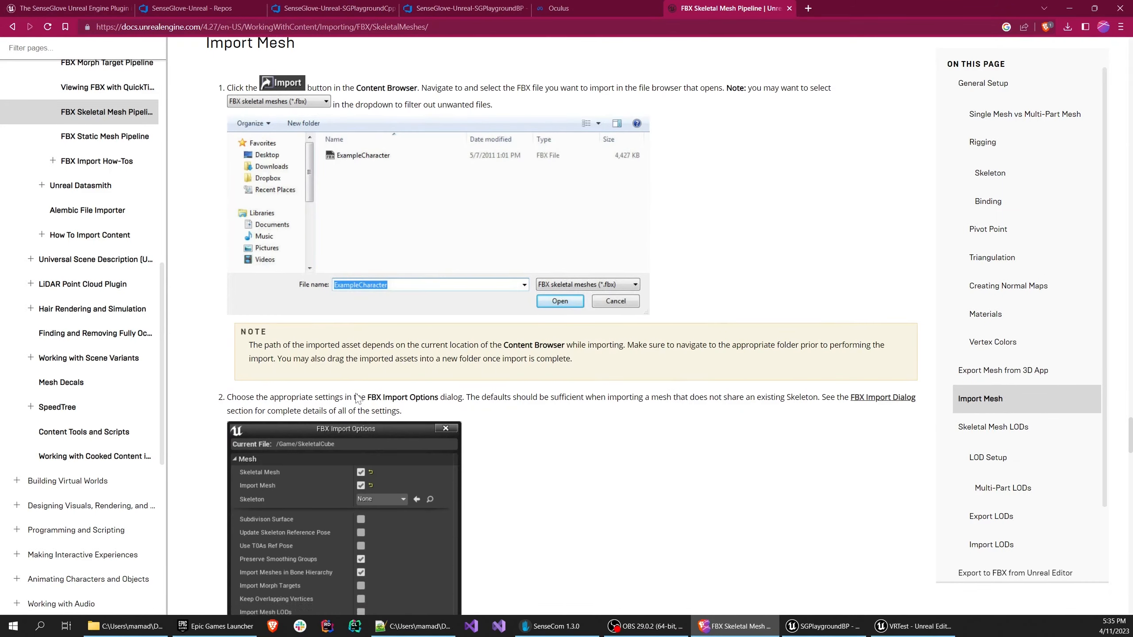
scroll(358, 399, down, 20)
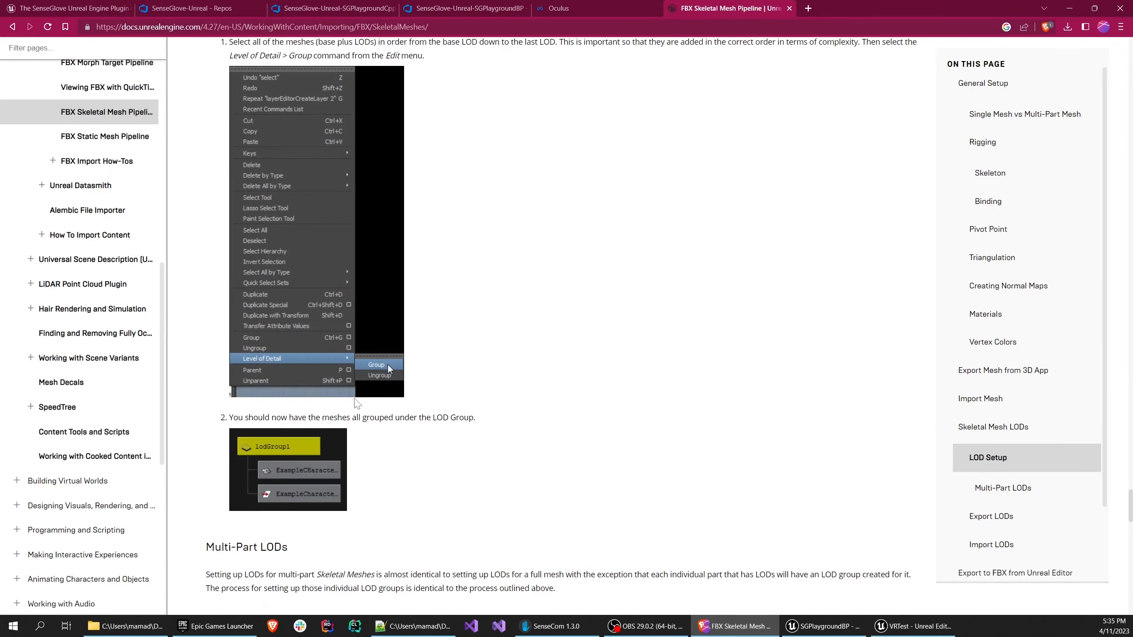
scroll(358, 400, down, 15)
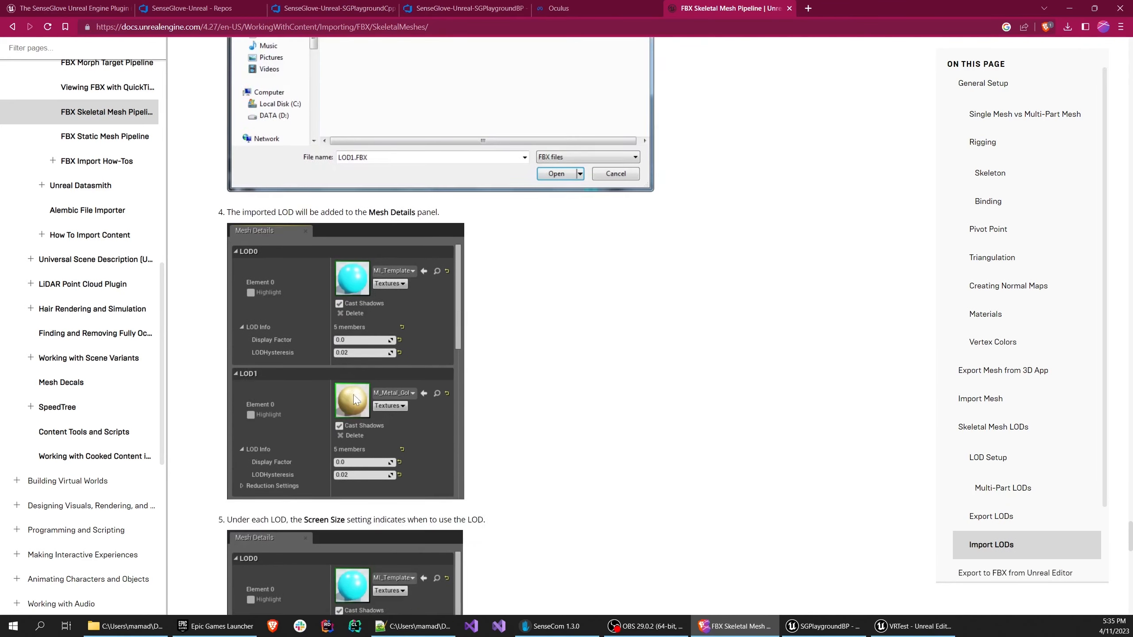
scroll(392, 404, down, 4)
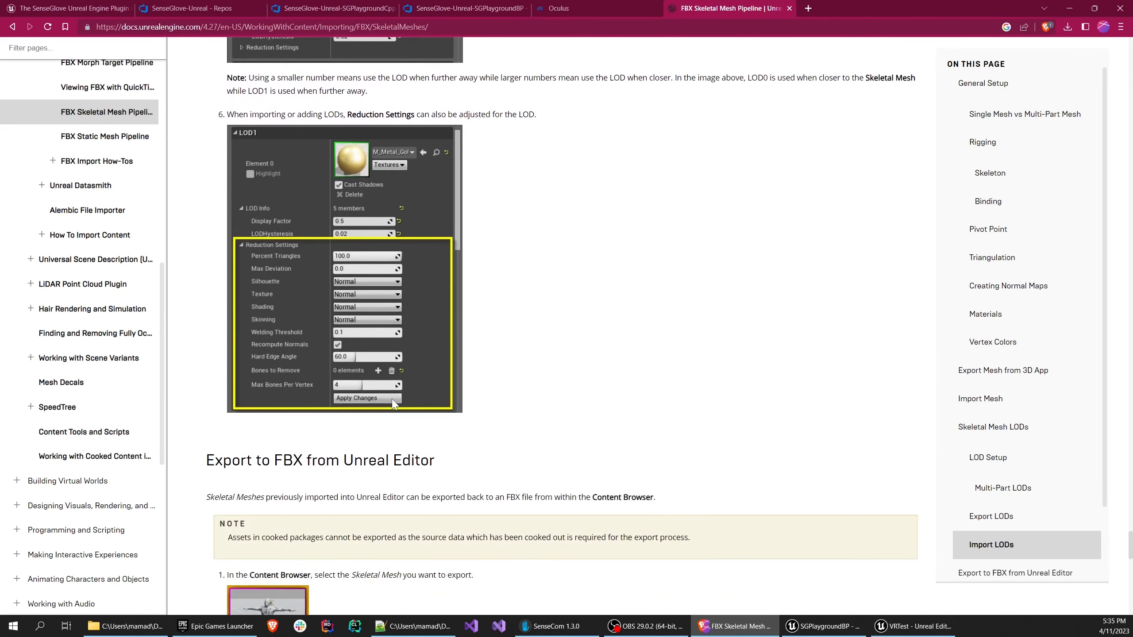
scroll(383, 394, down, 12)
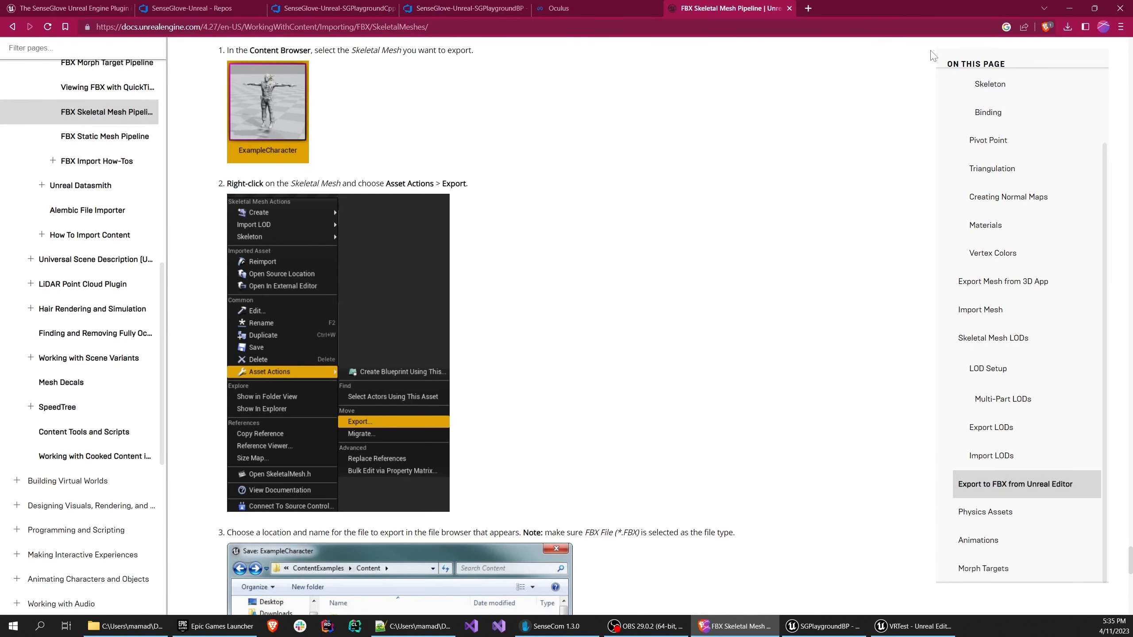
scroll(729, 223, down, 18)
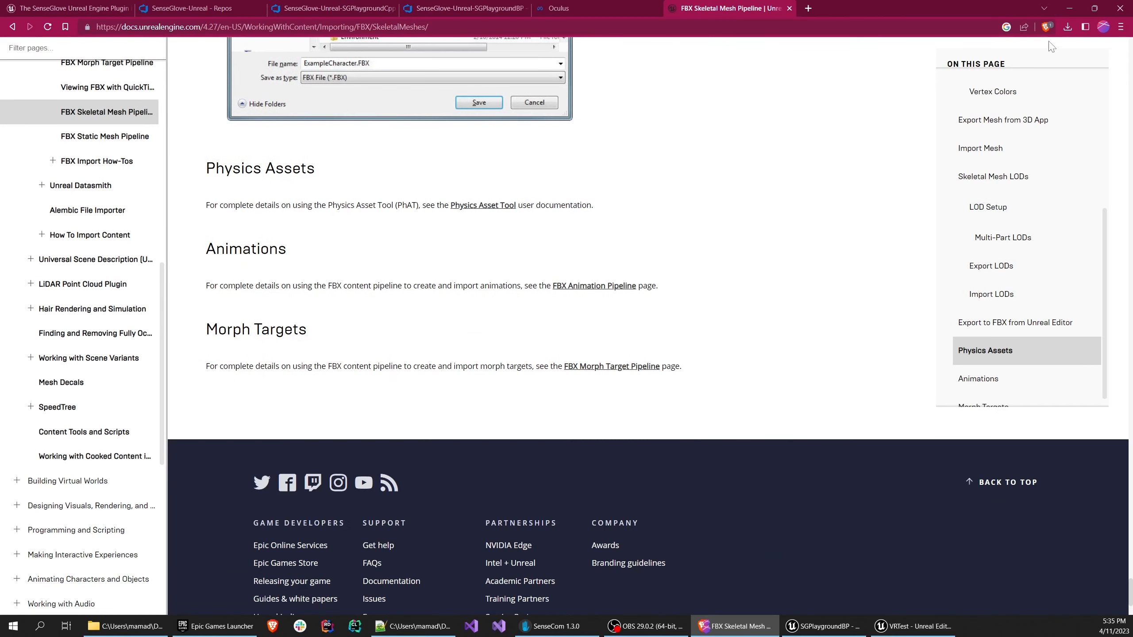
click(1069, 5)
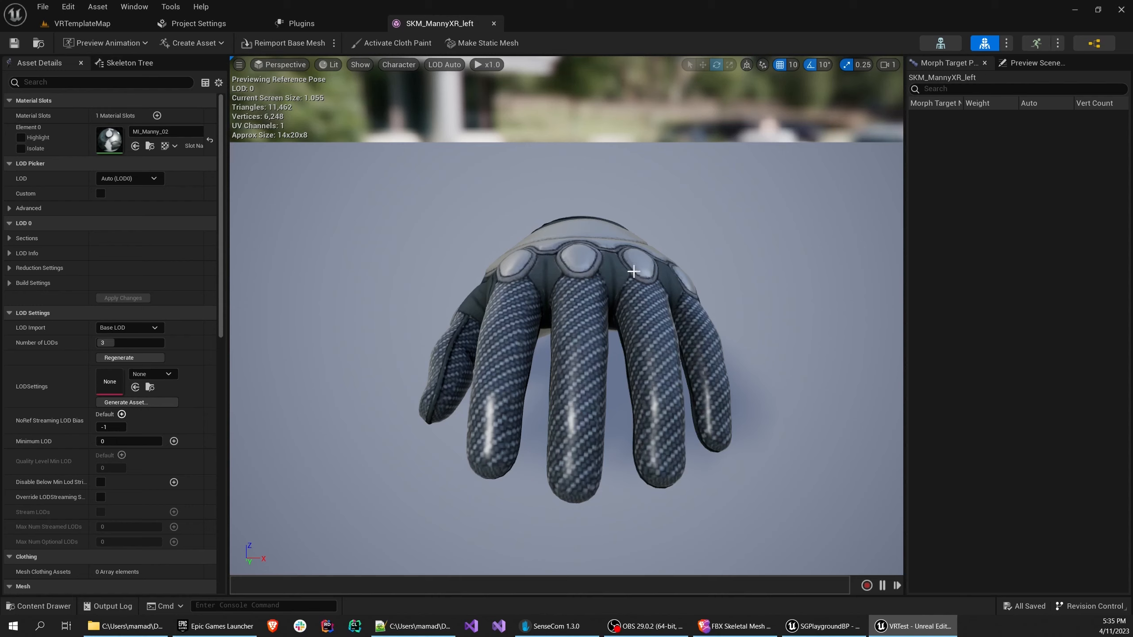
Open the hand mesh's skeleton and examine the left and right hand bone hierarchies, selecting the index_metacarpal_r bone.
click(941, 43)
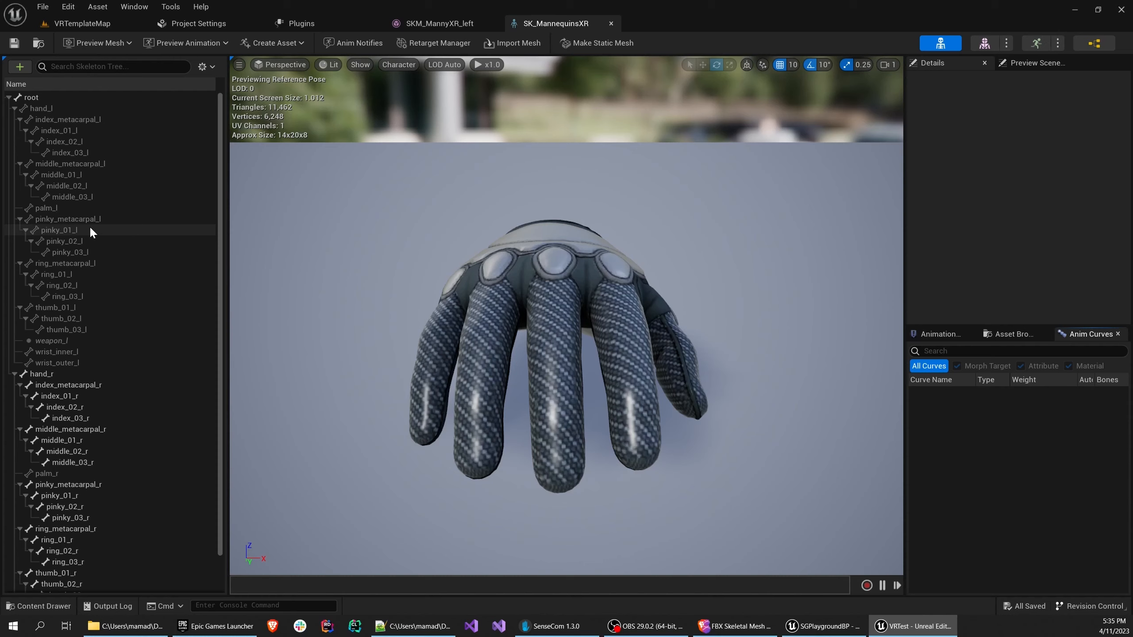
scroll(99, 312, down, 2)
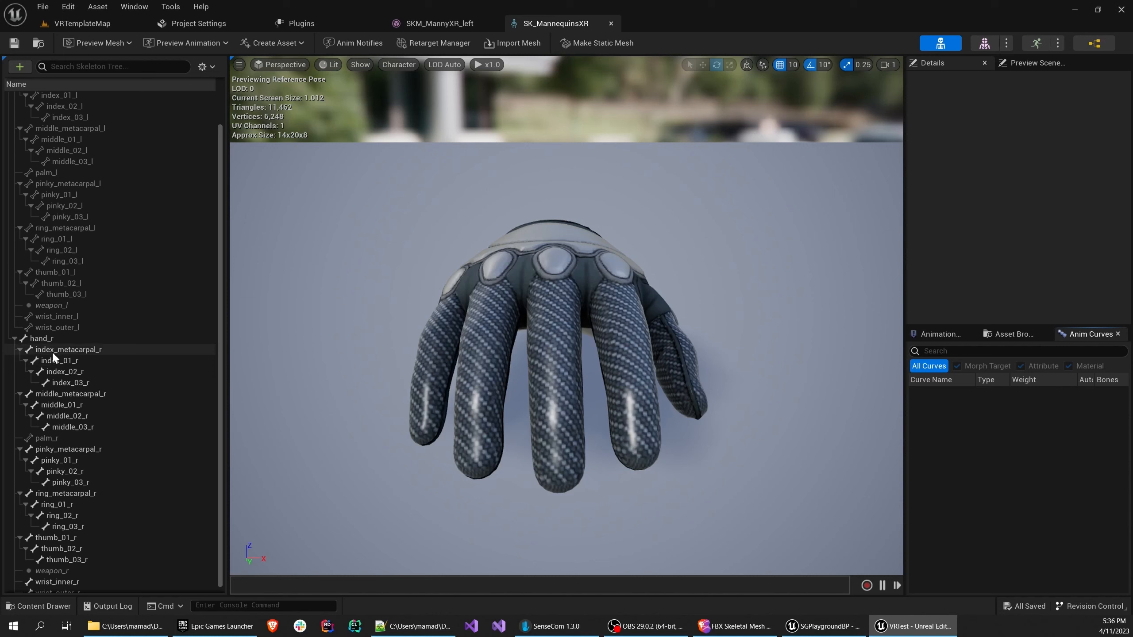
click(88, 351)
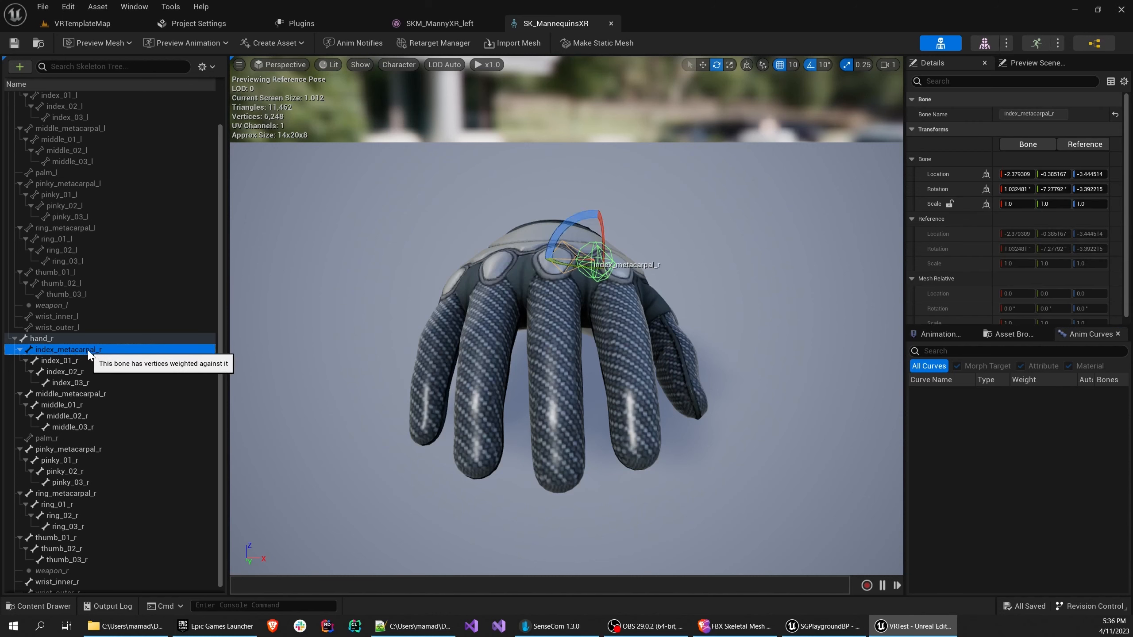
scroll(104, 358, down, 1)
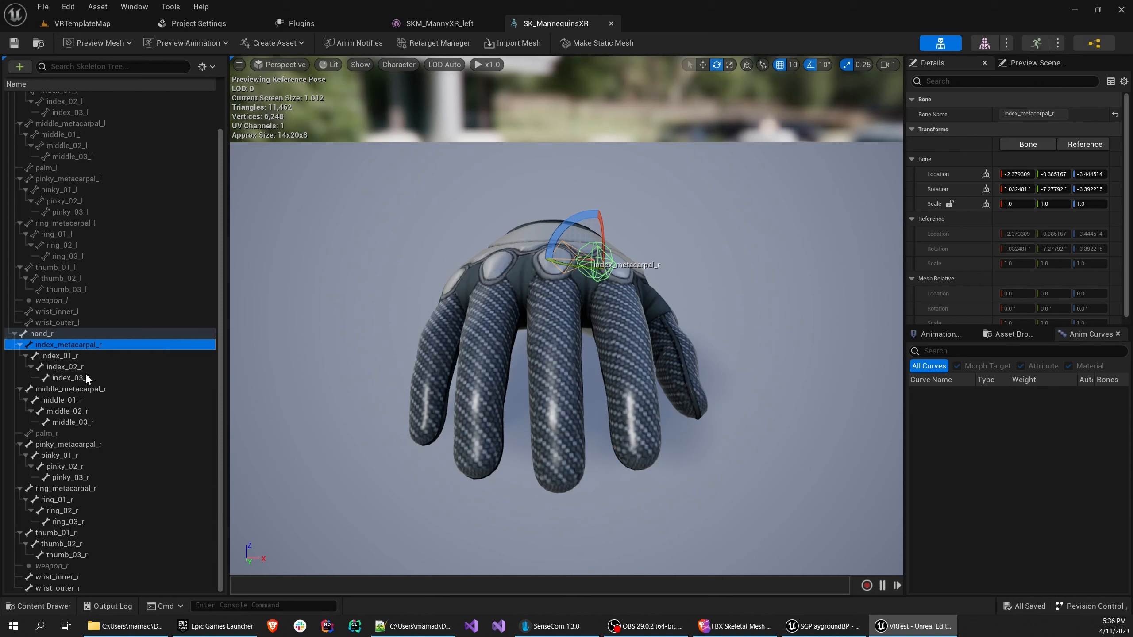
scroll(103, 373, up, 3)
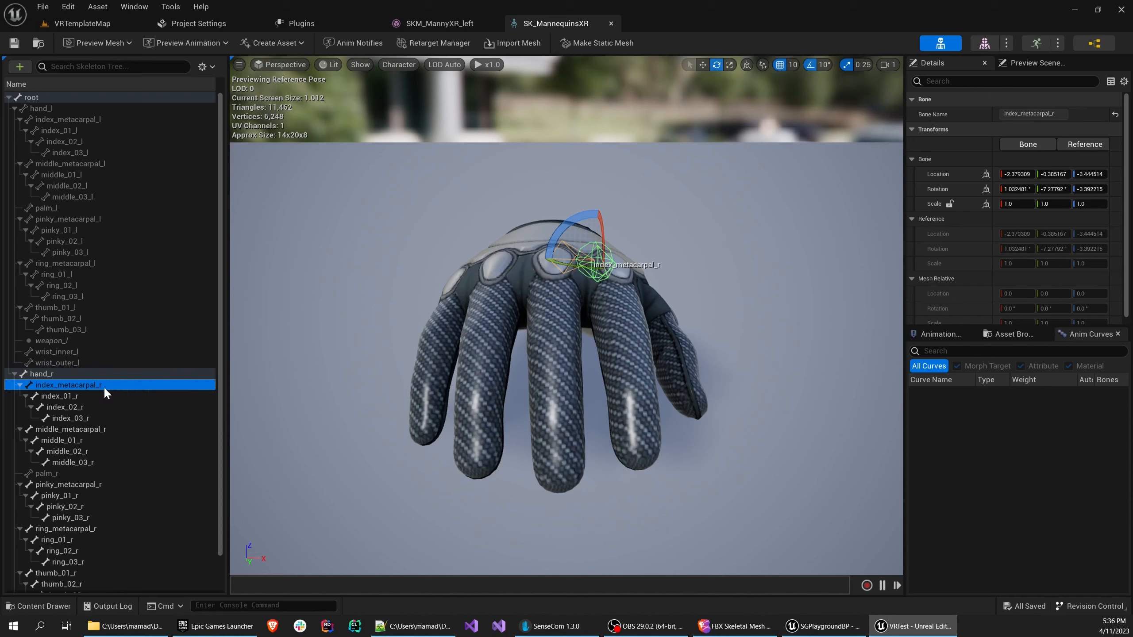
scroll(74, 406, down, 1)
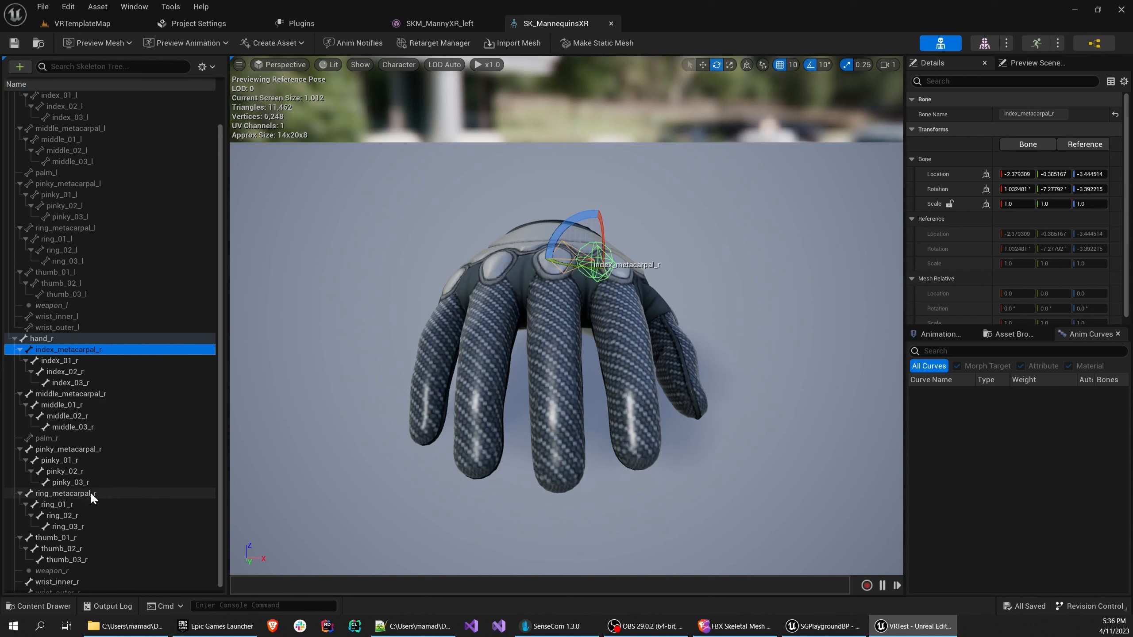
scroll(97, 494, down, 1)
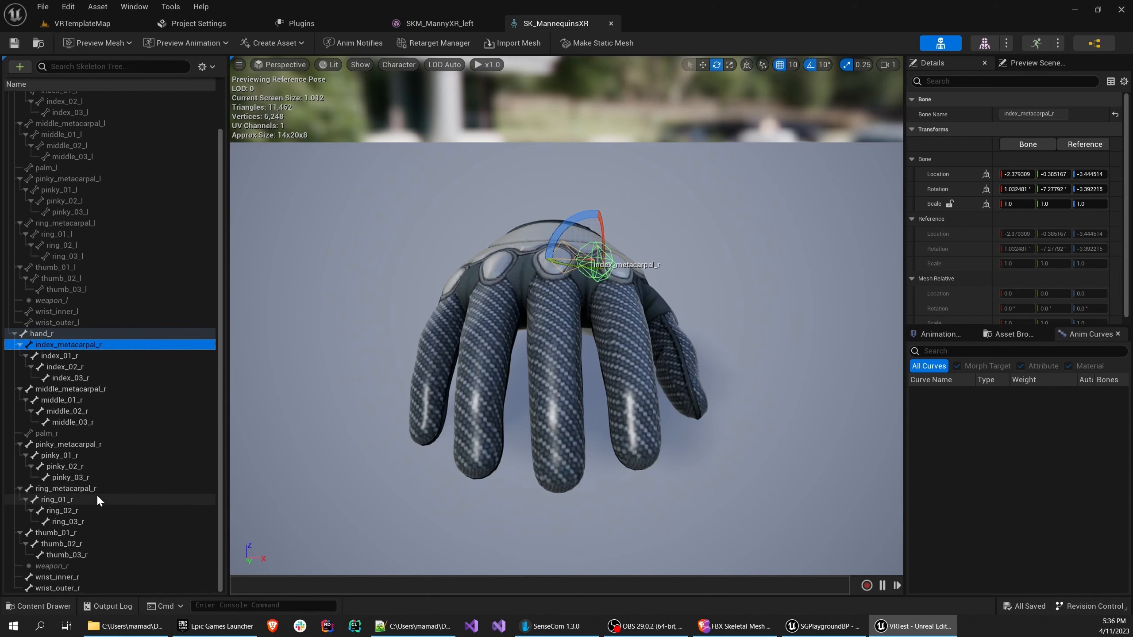
Switch back to Brave and bring up the SenseGlove Unreal Engine Plugin marketplace page.
click(133, 629)
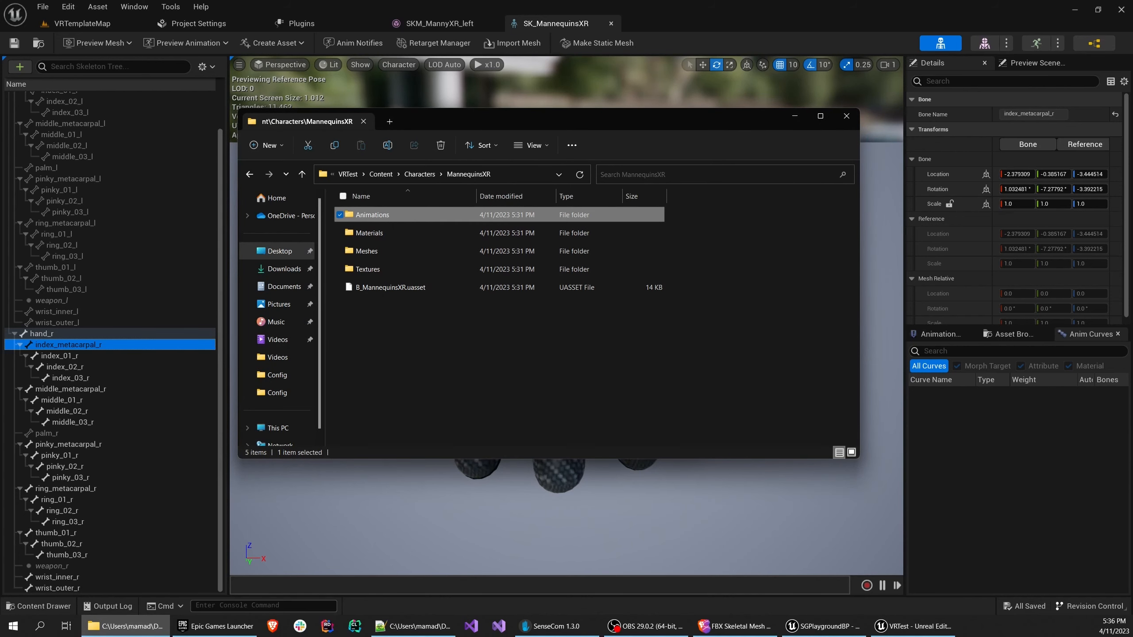
click(736, 626)
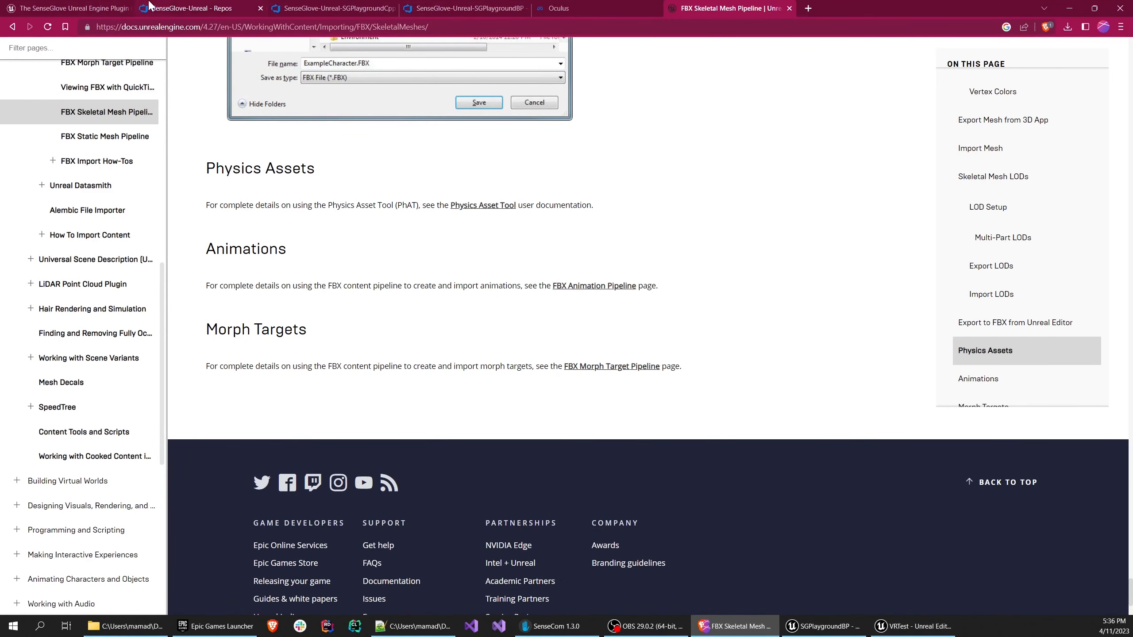
click(67, 8)
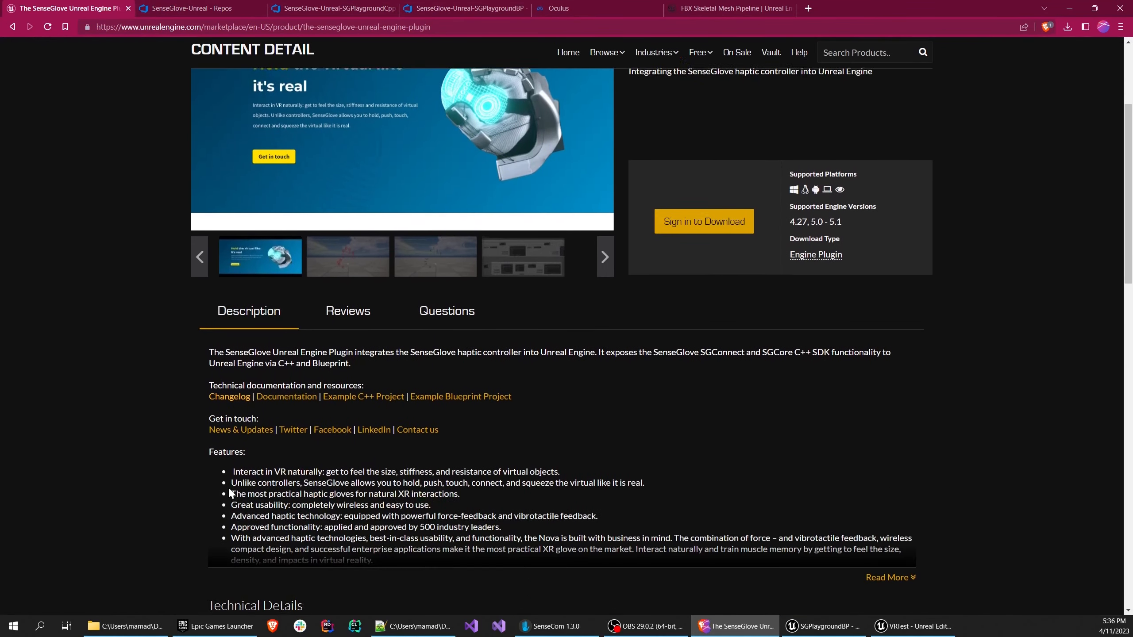
Look through the SenseGlove plugin's marketplace page, open its Changelog link and go to the SenseGlove-Unreal repository's root files.
scroll(229, 489, down, 1)
scroll(262, 346, up, 4)
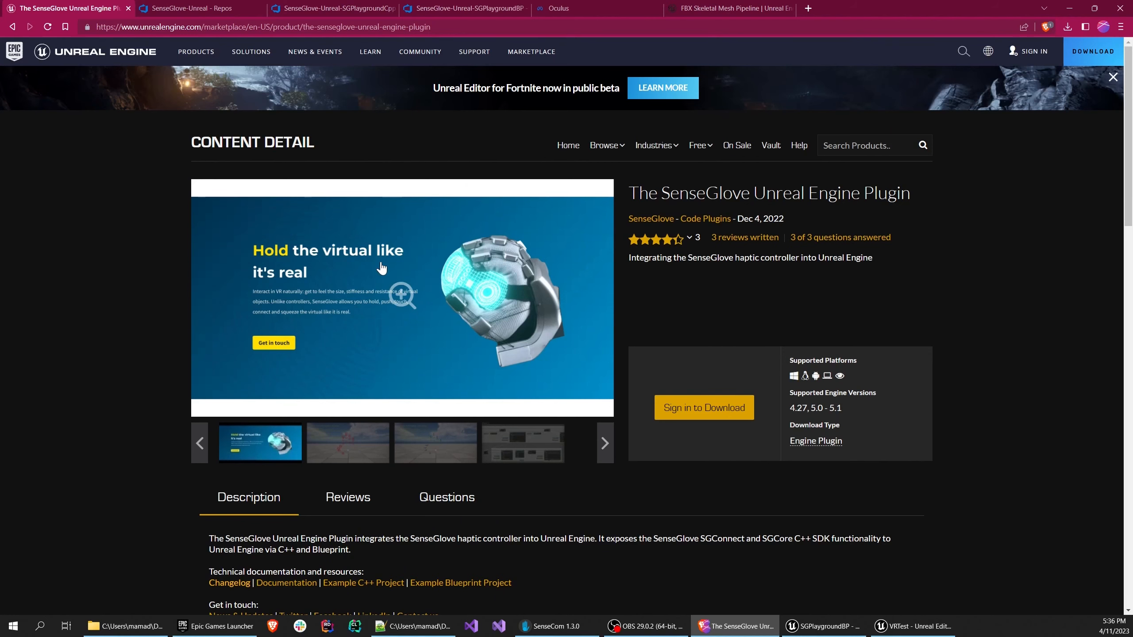
scroll(379, 285, down, 3)
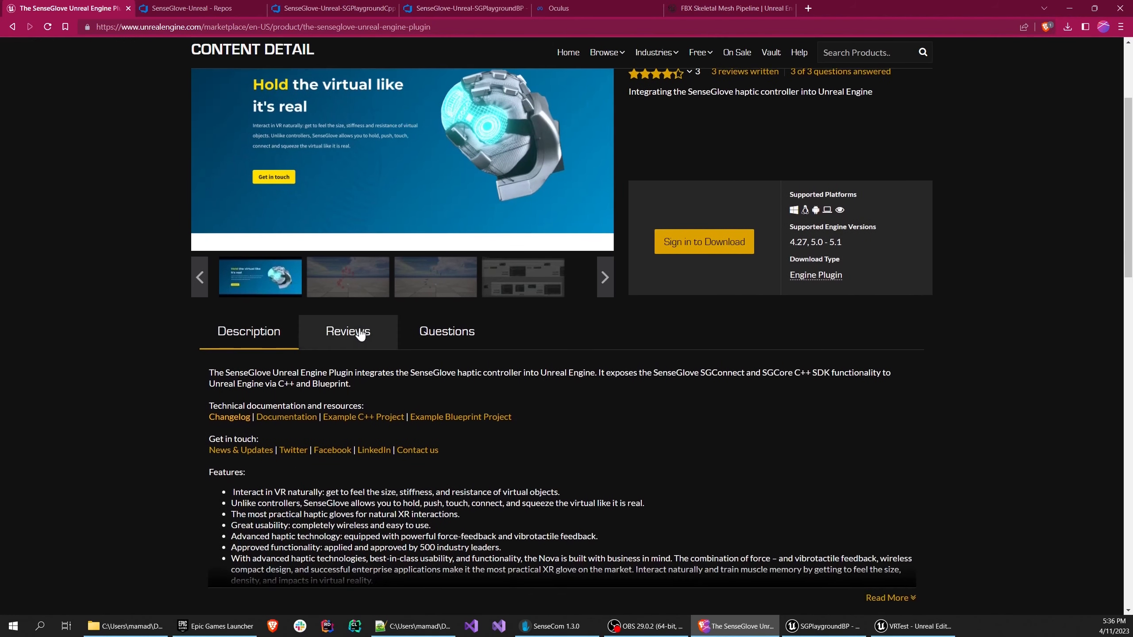
click(231, 417)
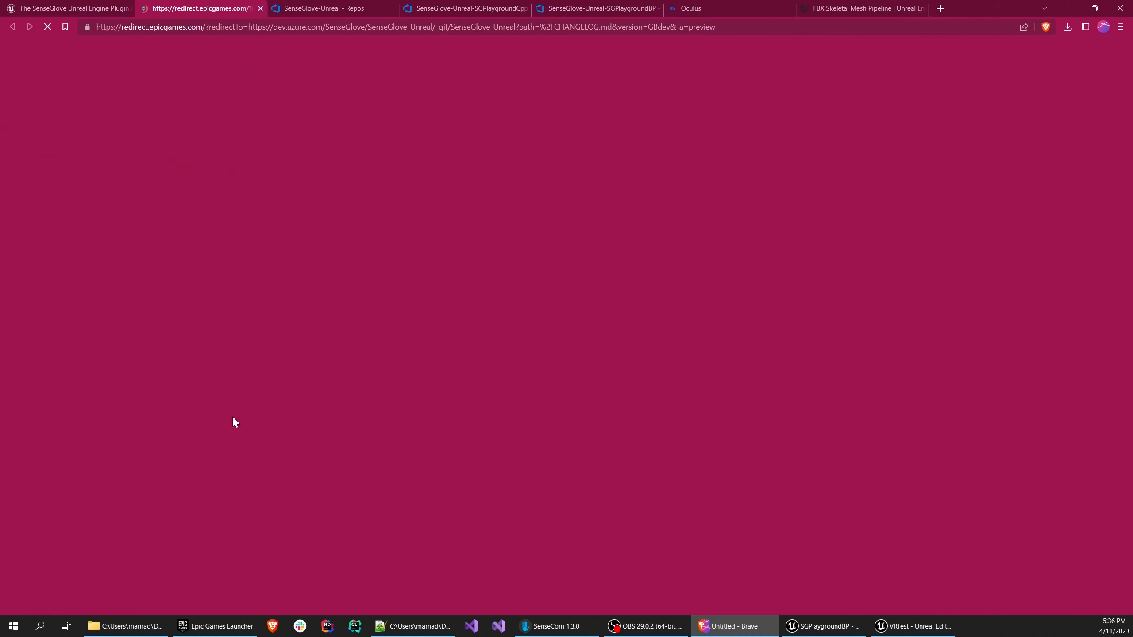
click(526, 399)
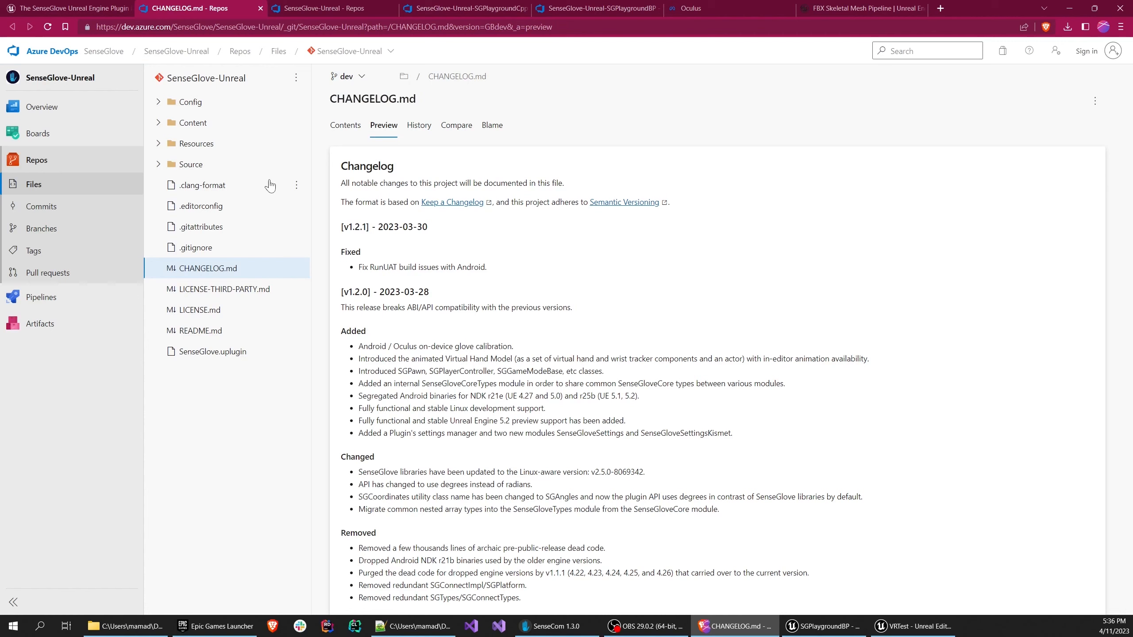
click(39, 188)
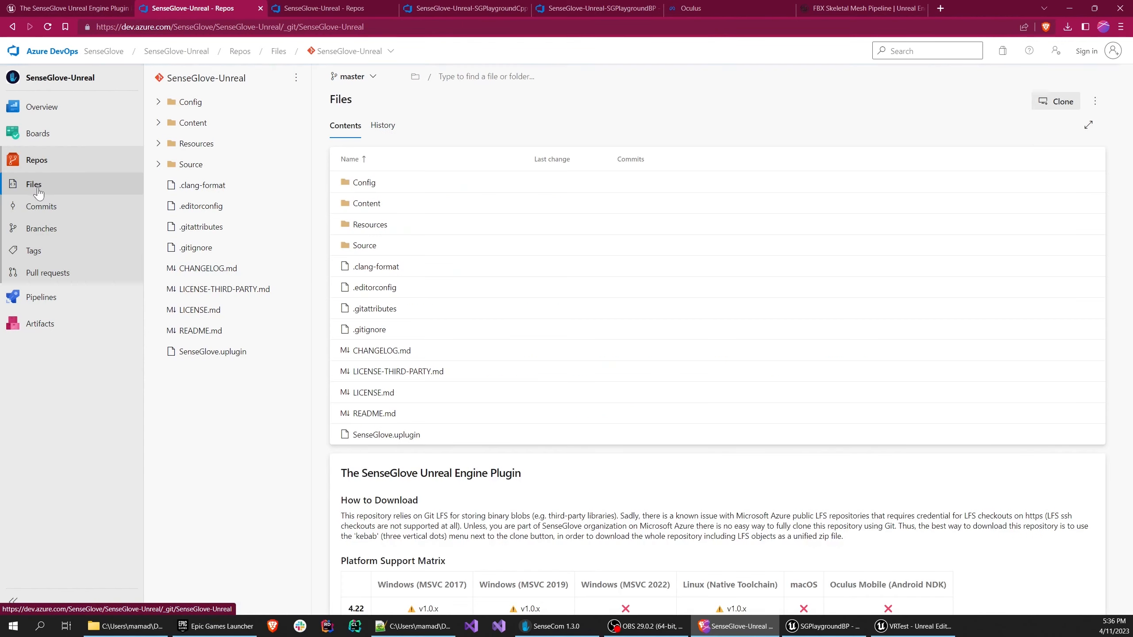
Browse to Source/SenseGlove/Private/SenseGlove/Animation and read through SGVirtualHandAnimInstanceProxy.cpp.
click(364, 247)
click(377, 183)
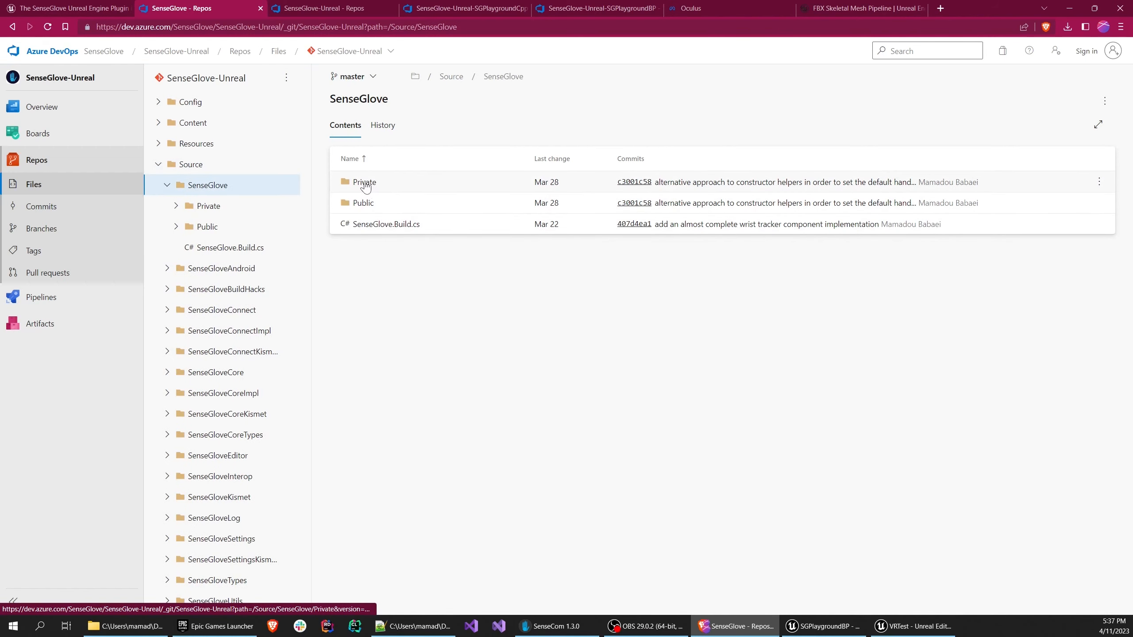
click(370, 183)
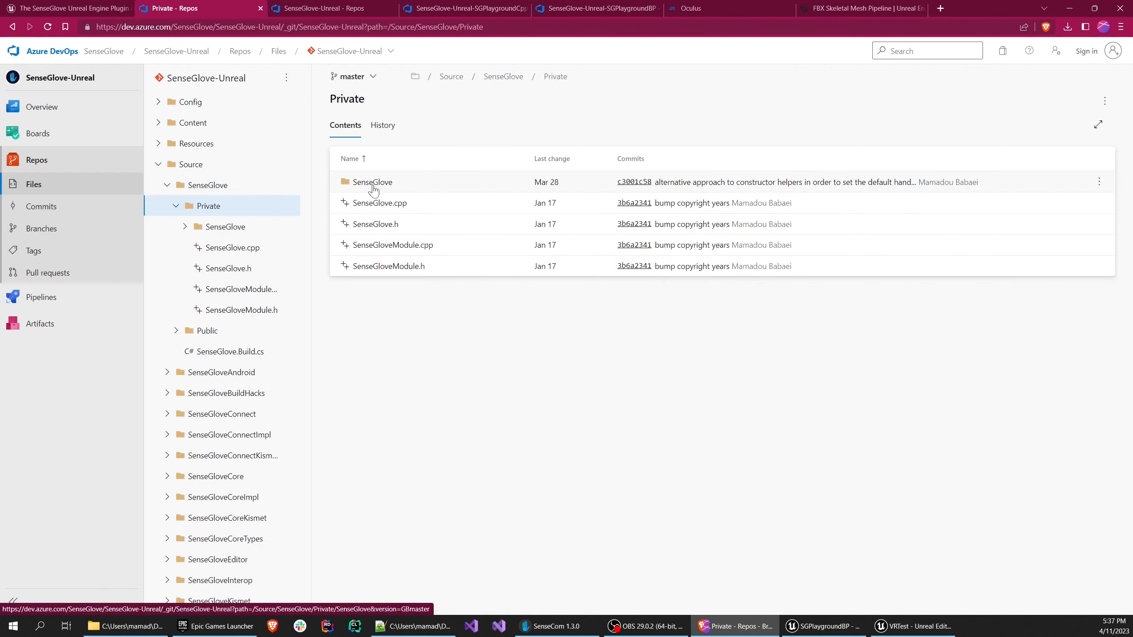
click(388, 185)
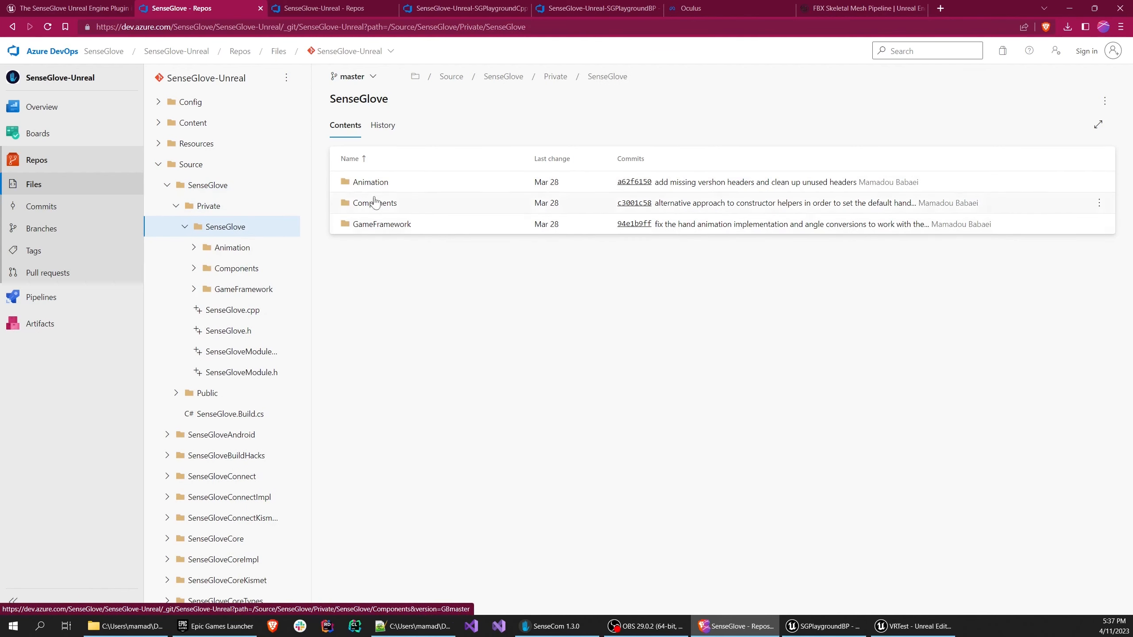
click(376, 188)
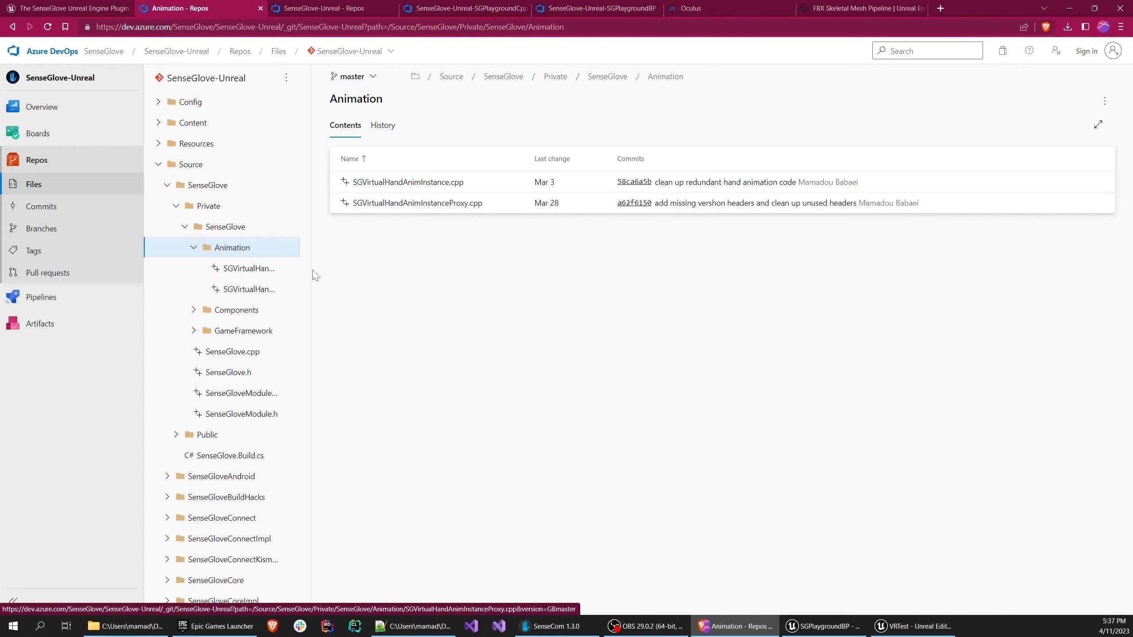
click(392, 206)
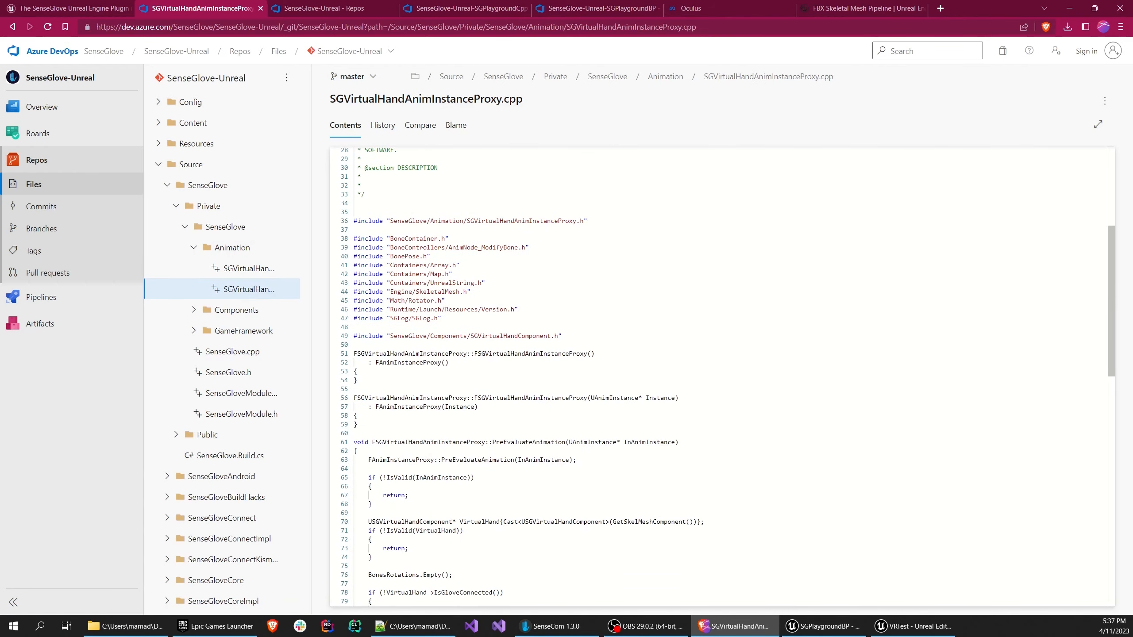
scroll(535, 375, down, 9)
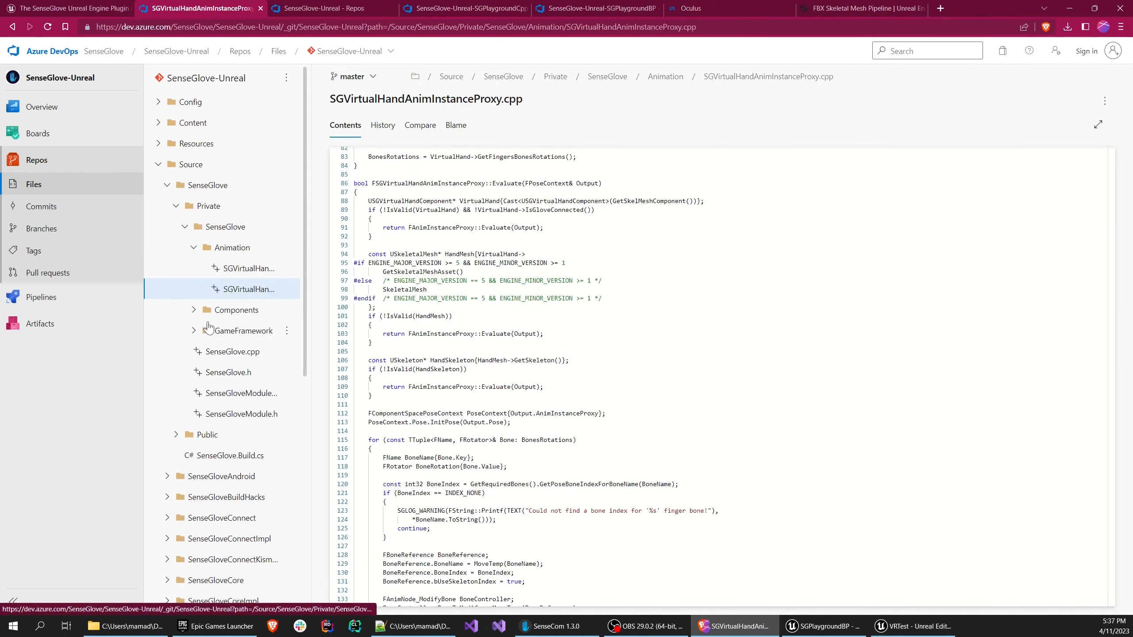
Open SGVirtualHandComponent.cpp in the Components folder and examine the left and right hand finger bone names and their suffixes.
click(193, 310)
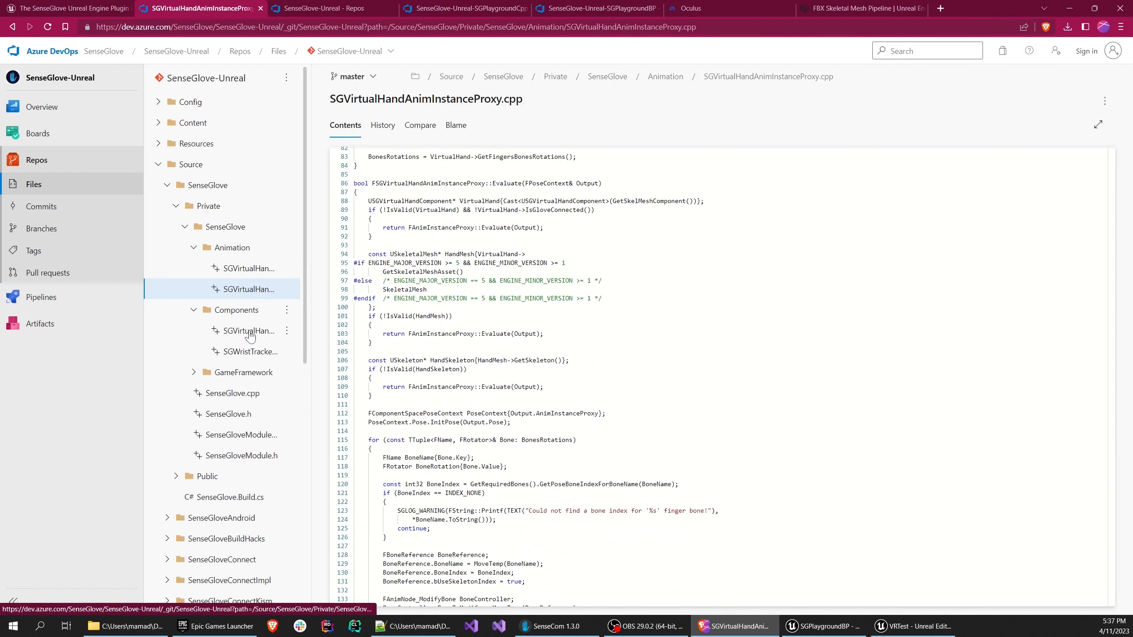
click(230, 311)
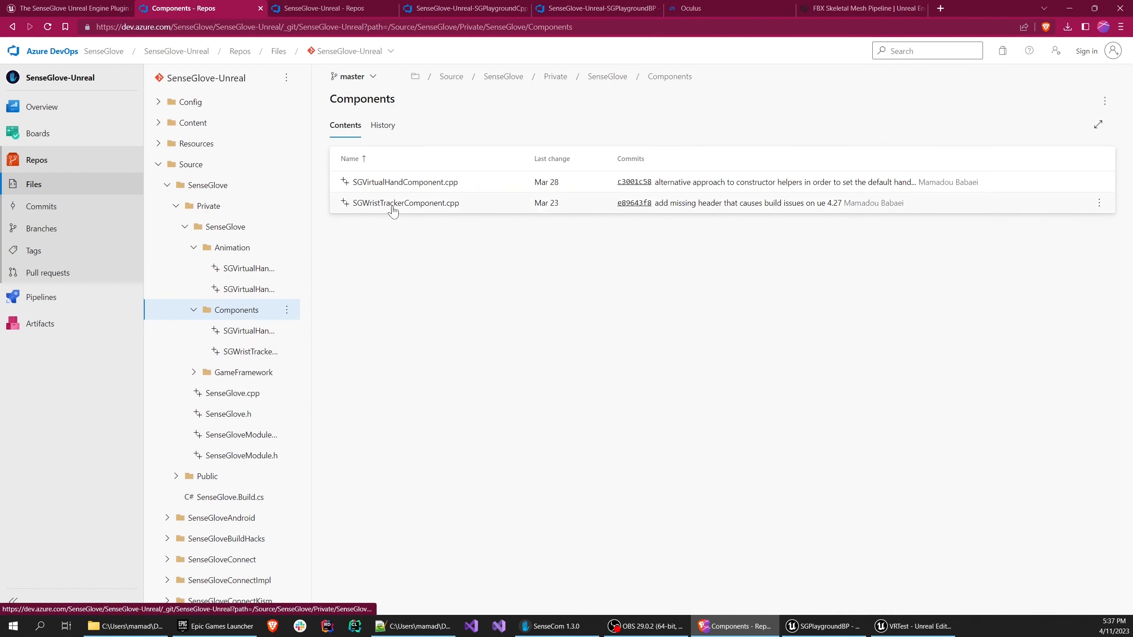
click(377, 182)
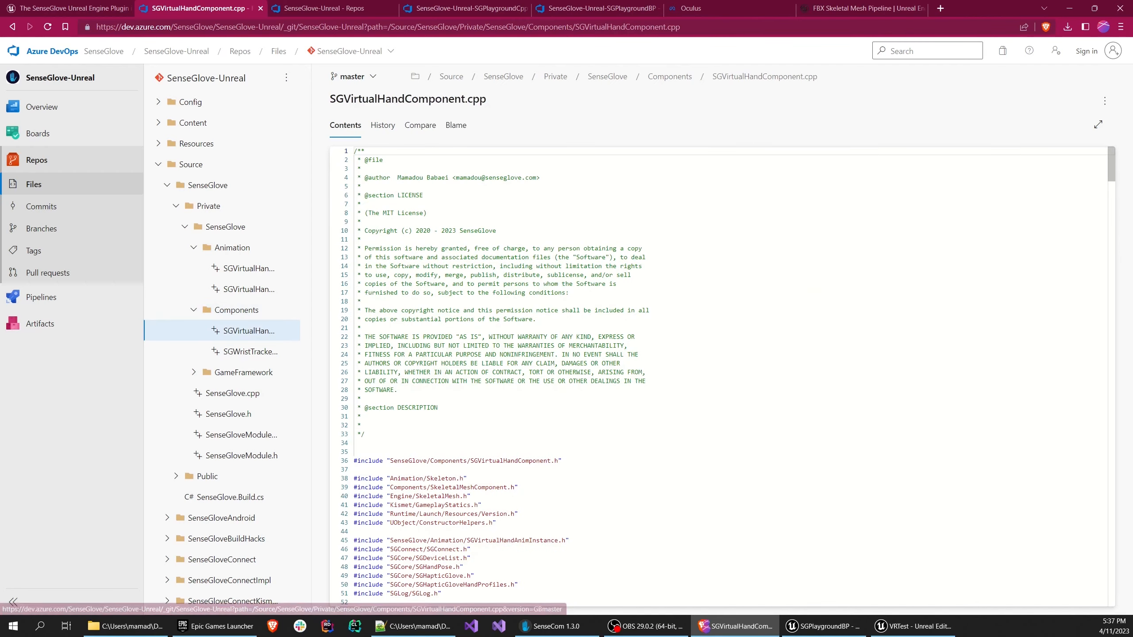
scroll(714, 374, down, 15)
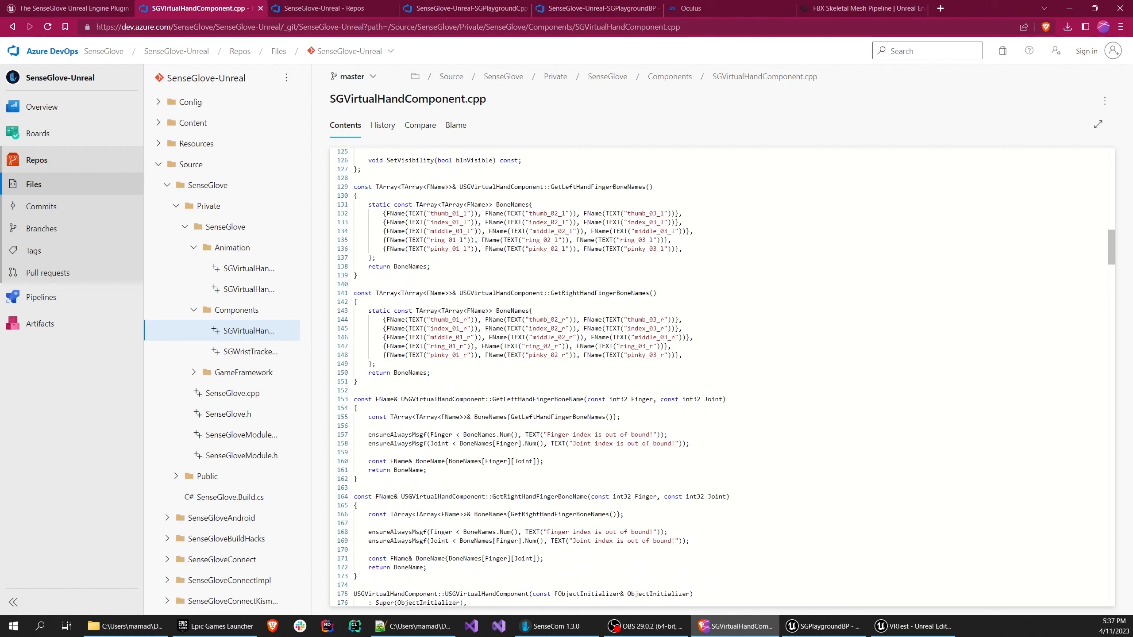
click(449, 213)
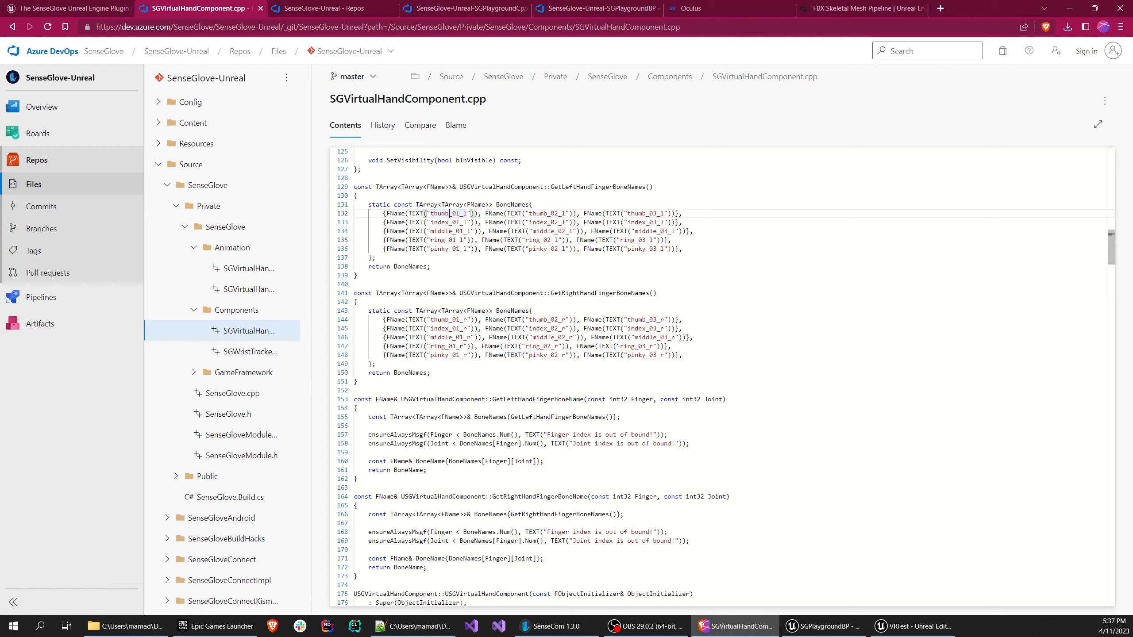
drag(460, 249, 470, 248)
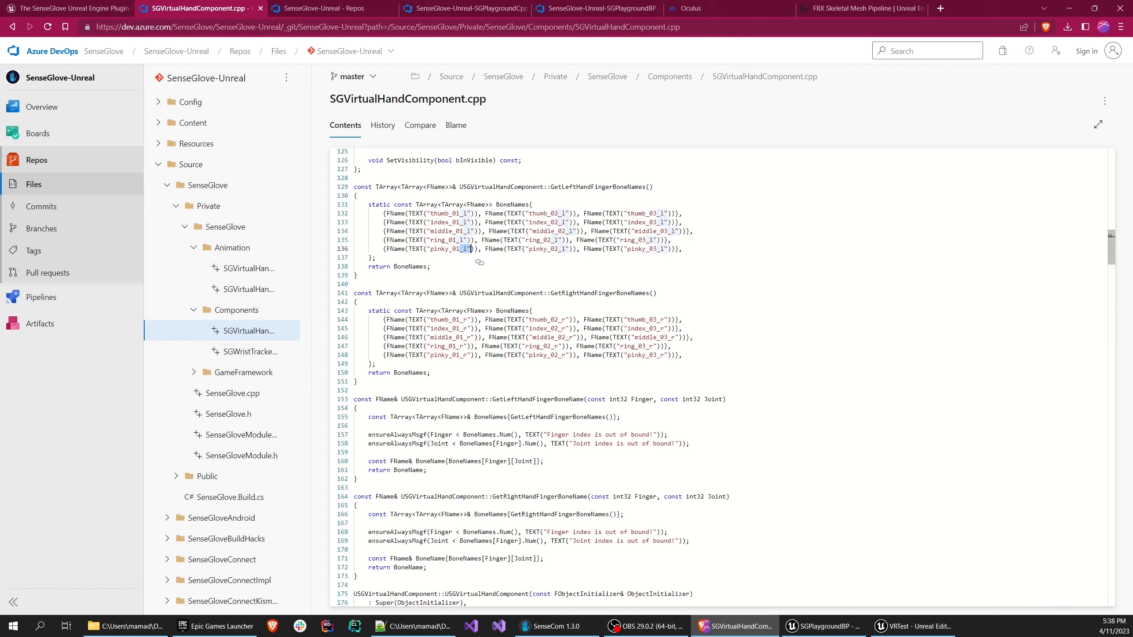
Switch to the VRTest Unreal Editor, close the SK_MannequinsXR and SKM_MannyXR_left editors and return to VRTemplateMap.
mouse_move(826, 632)
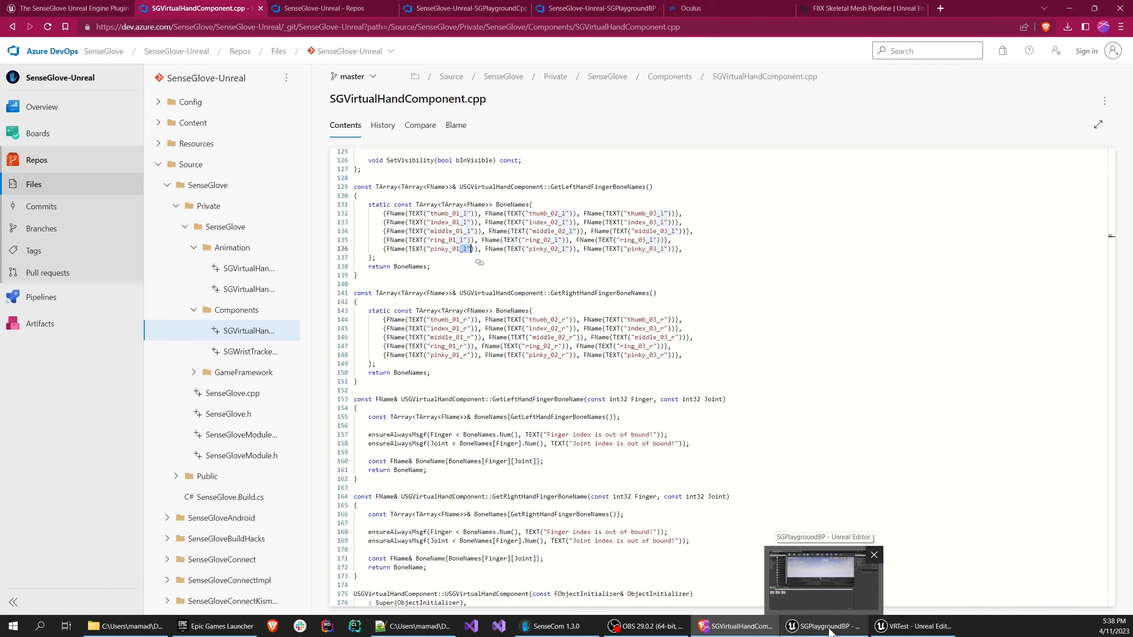
click(912, 626)
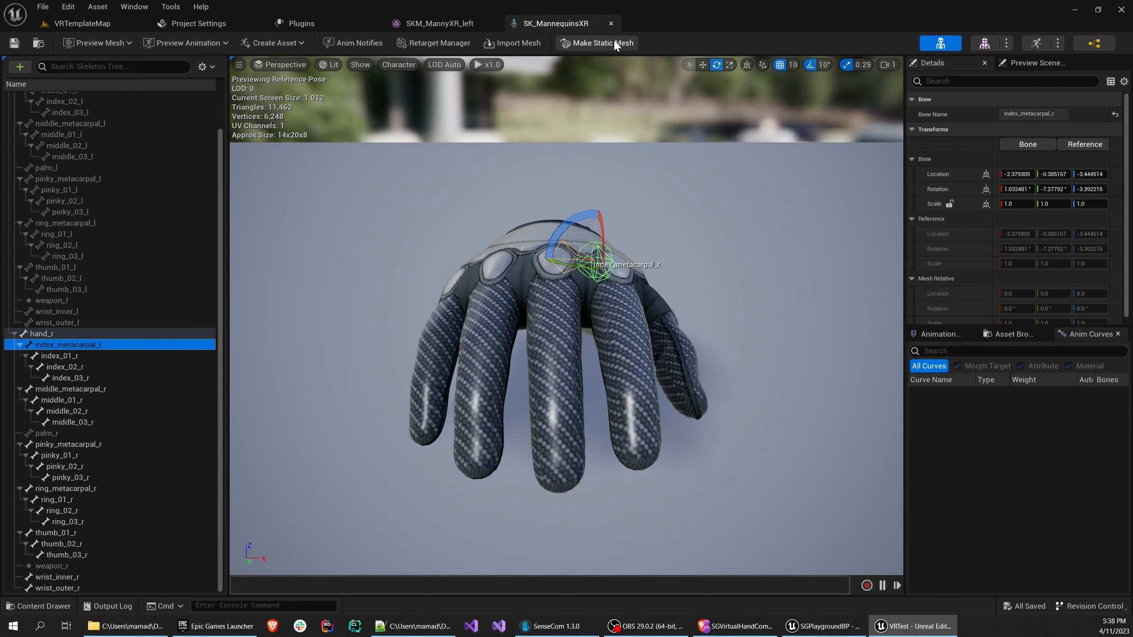
click(610, 25)
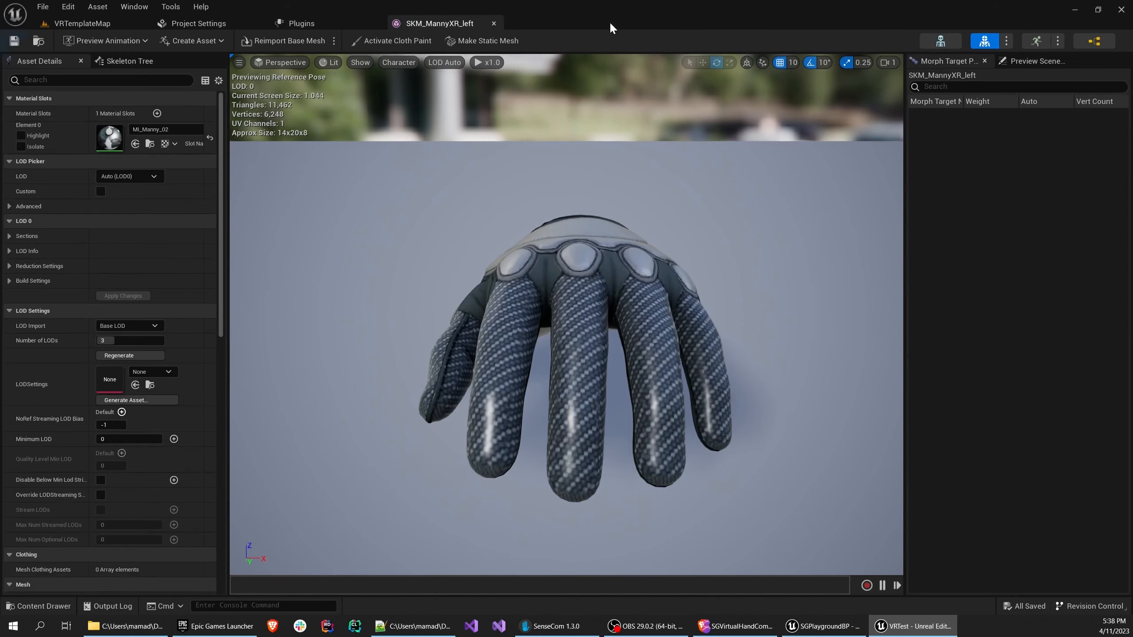
click(499, 22)
click(111, 22)
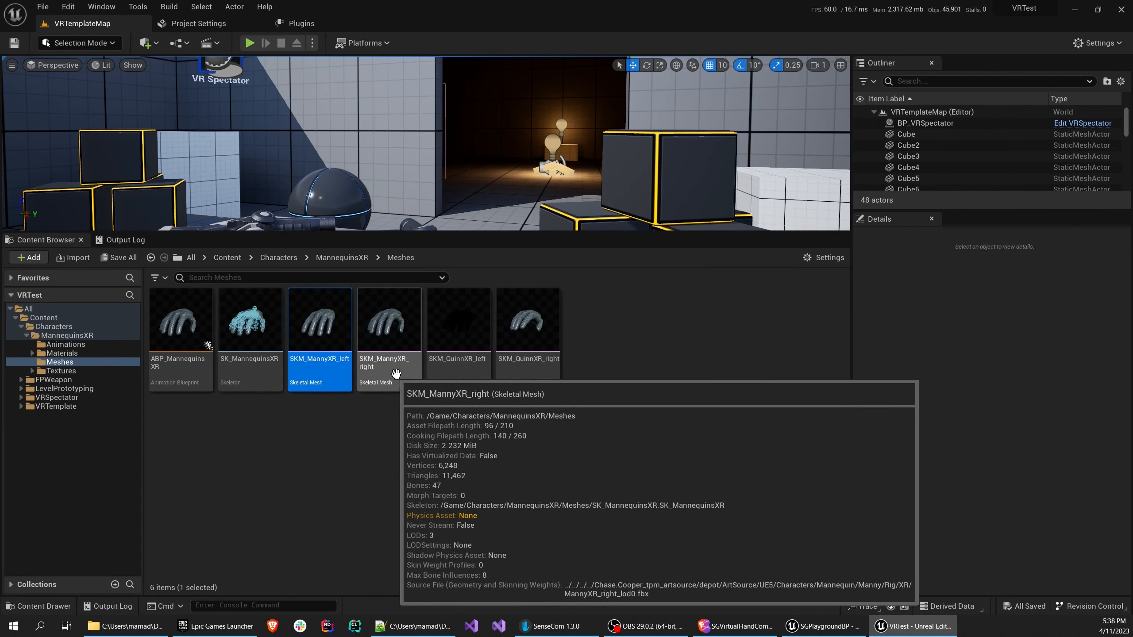
Select the four Manny and Quinn left and right hand skeletal meshes and start a bulk export of them.
shift+click(536, 343)
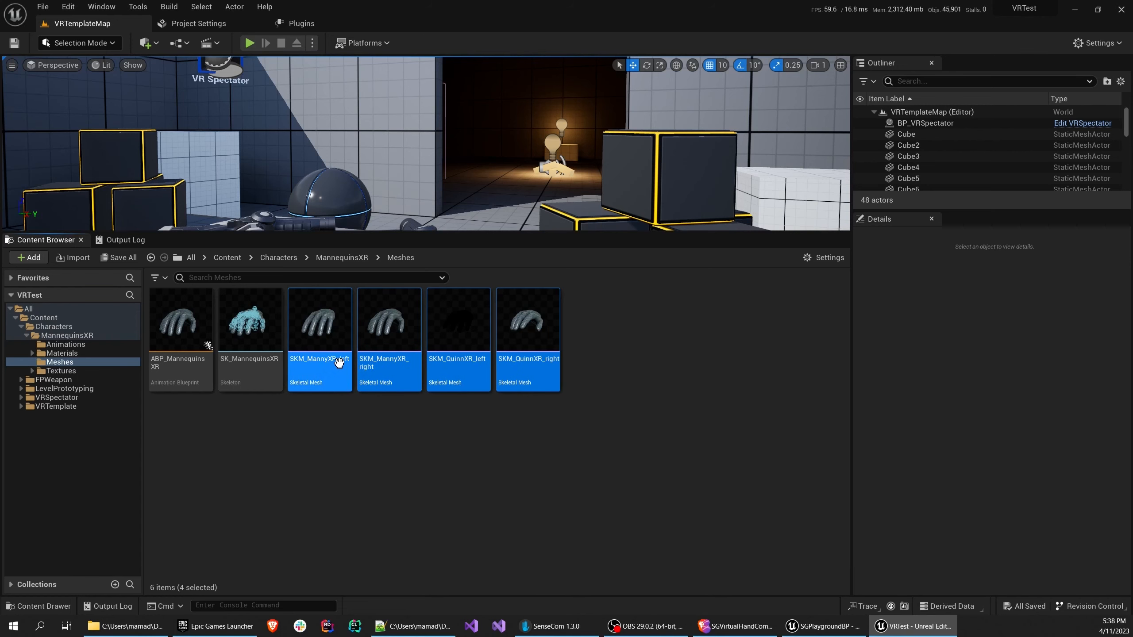
mouse_move(330, 352)
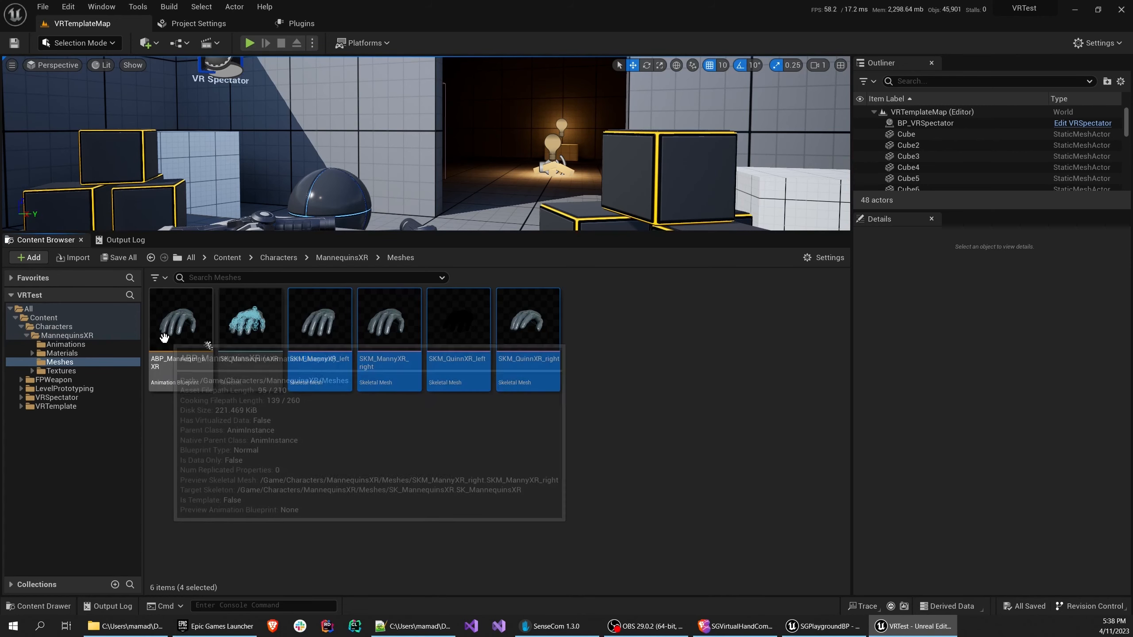
mouse_move(192, 347)
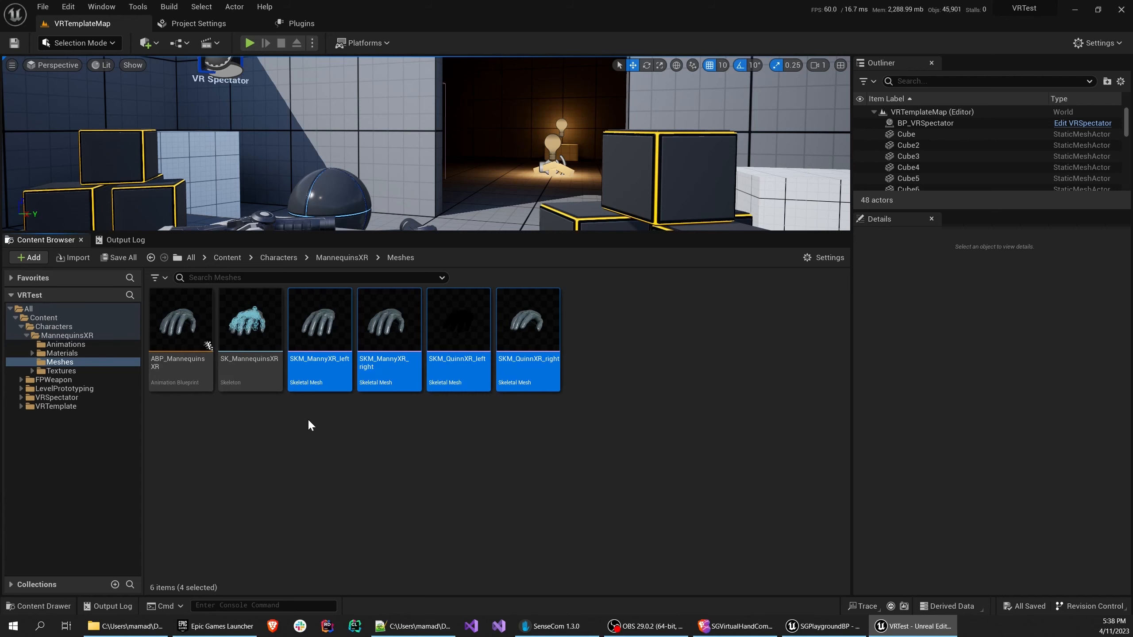
mouse_move(258, 354)
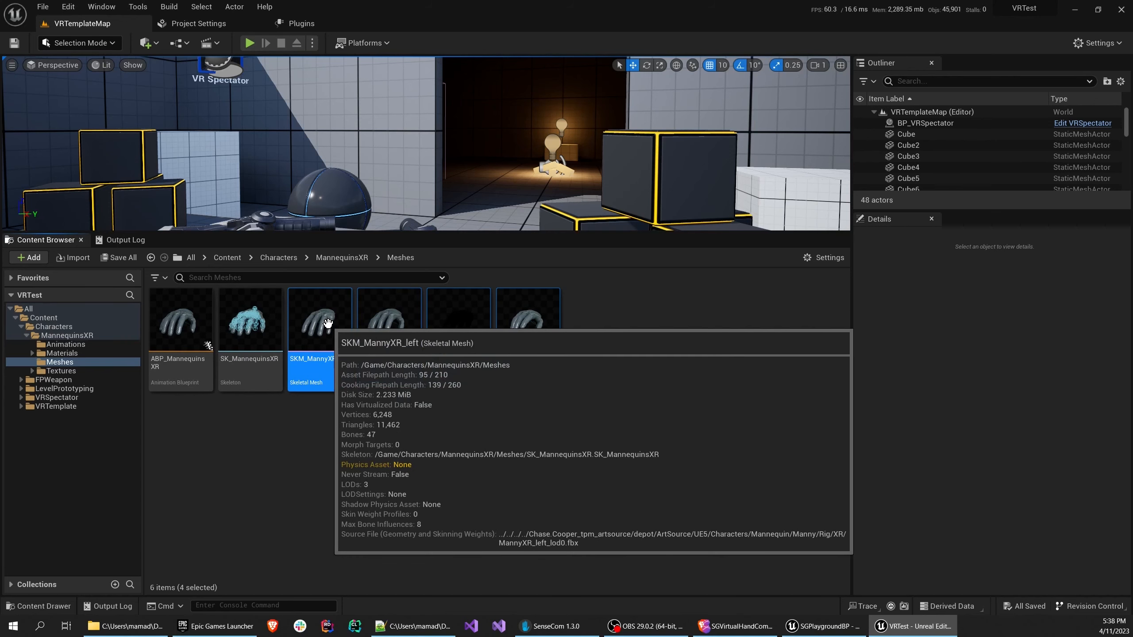
right_click(329, 339)
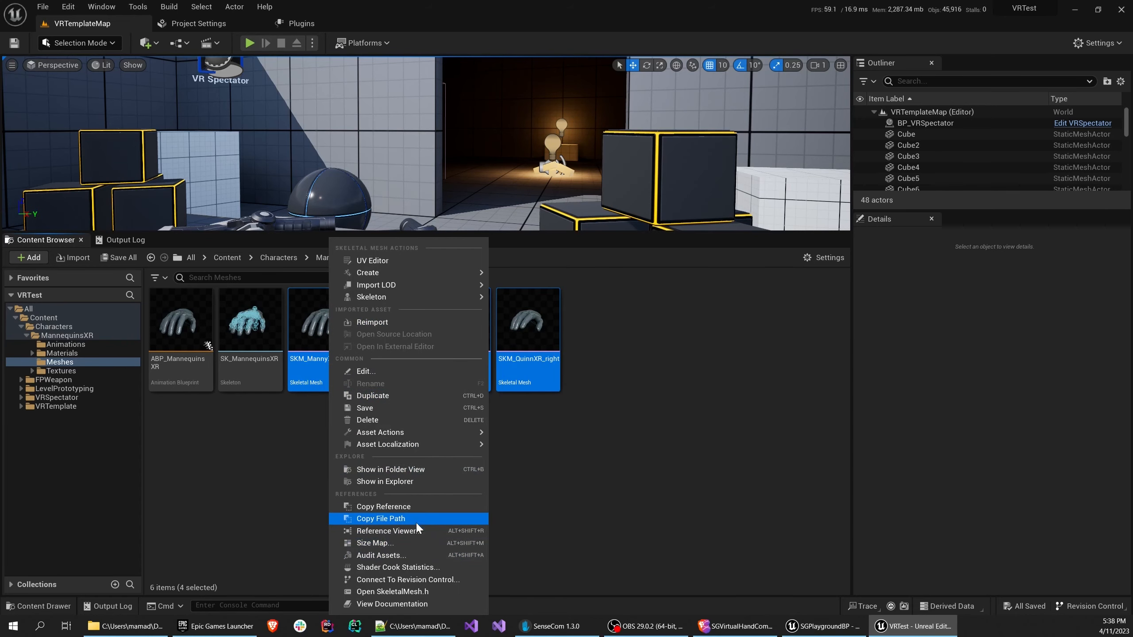
mouse_move(436, 437)
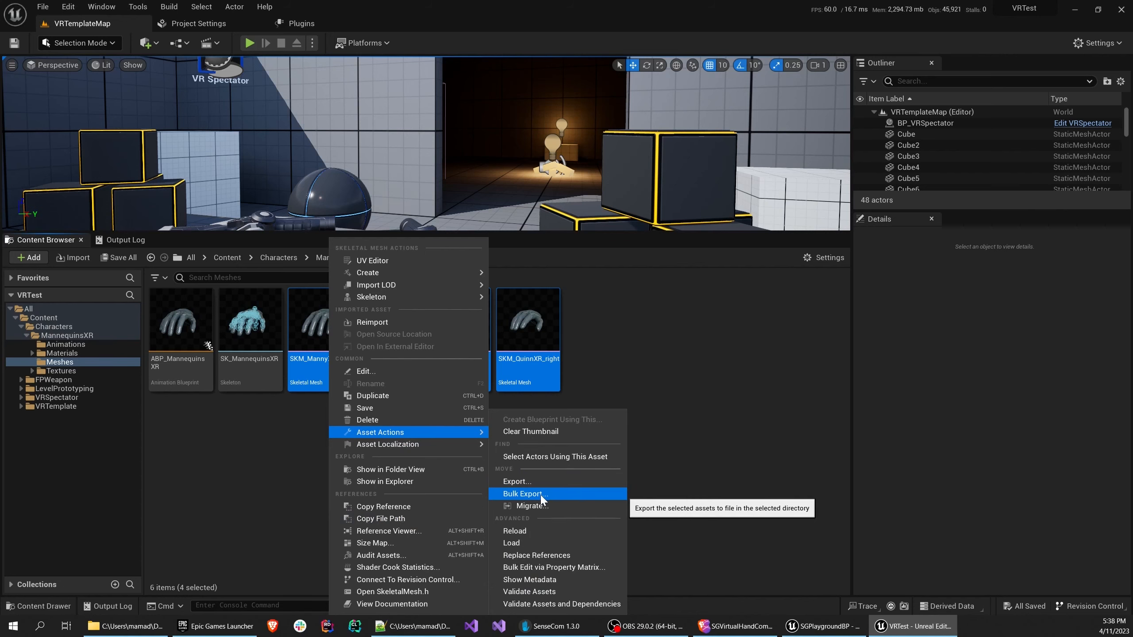
click(524, 494)
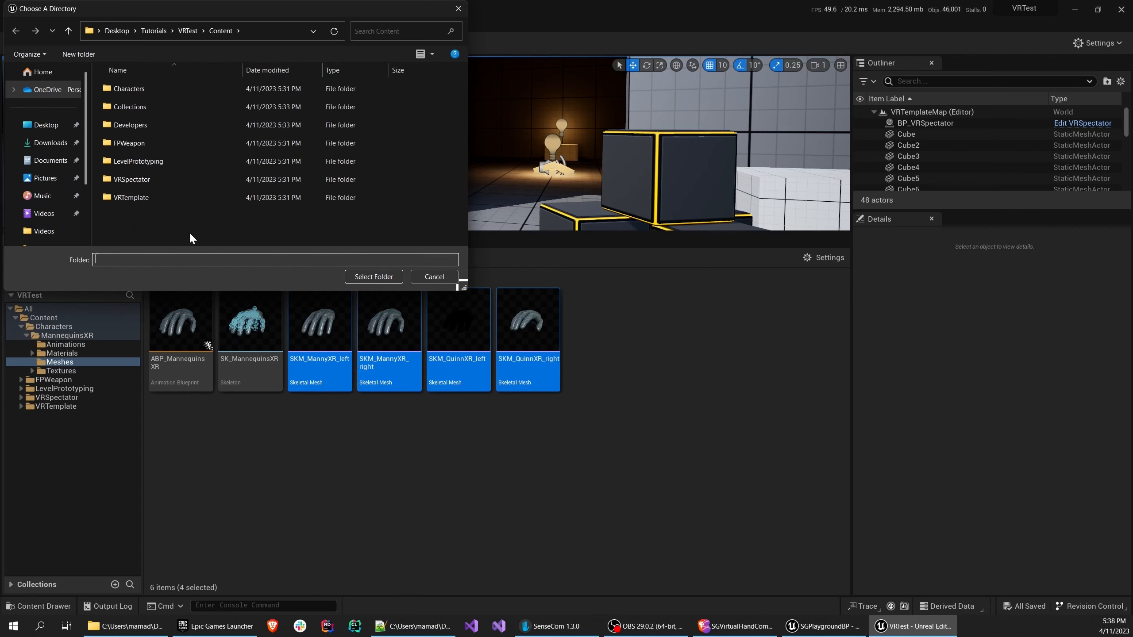
Create a folder named HandMesh in the desktop's Tutorials folder and choose it as the export directory.
click(46, 125)
double_click(303, 98)
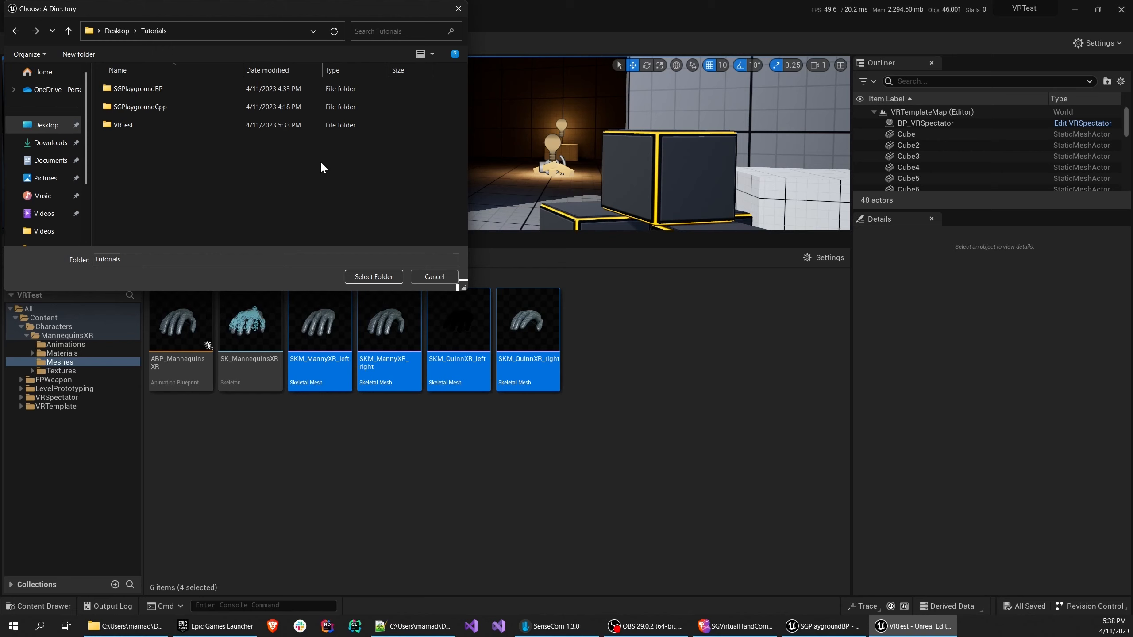
right_click(267, 179)
mouse_move(319, 323)
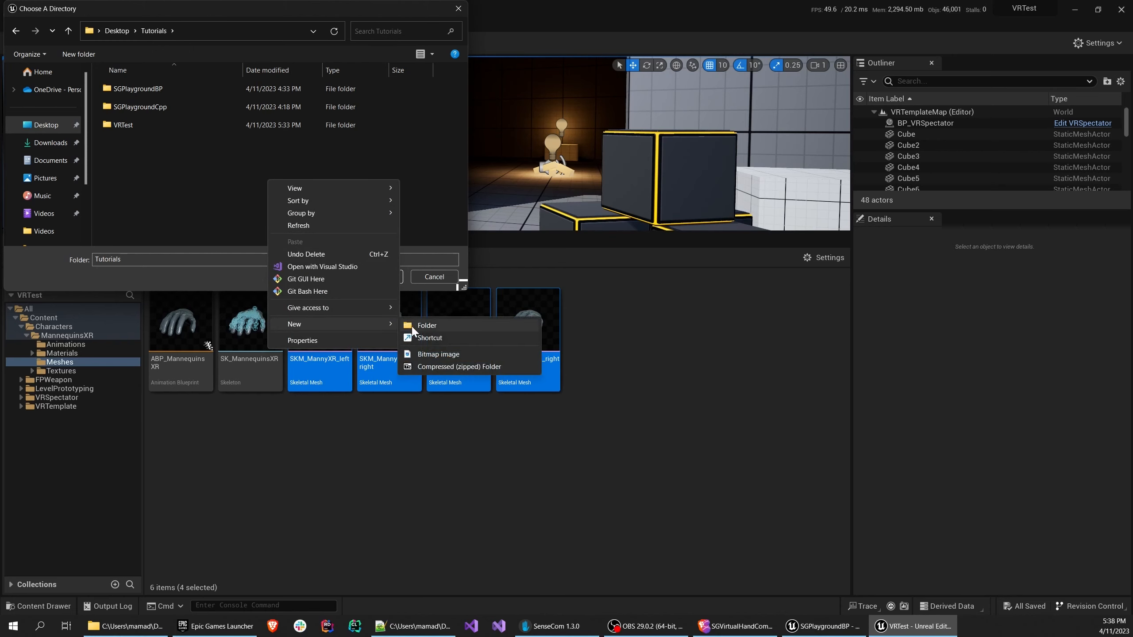
click(412, 329)
text(Han)
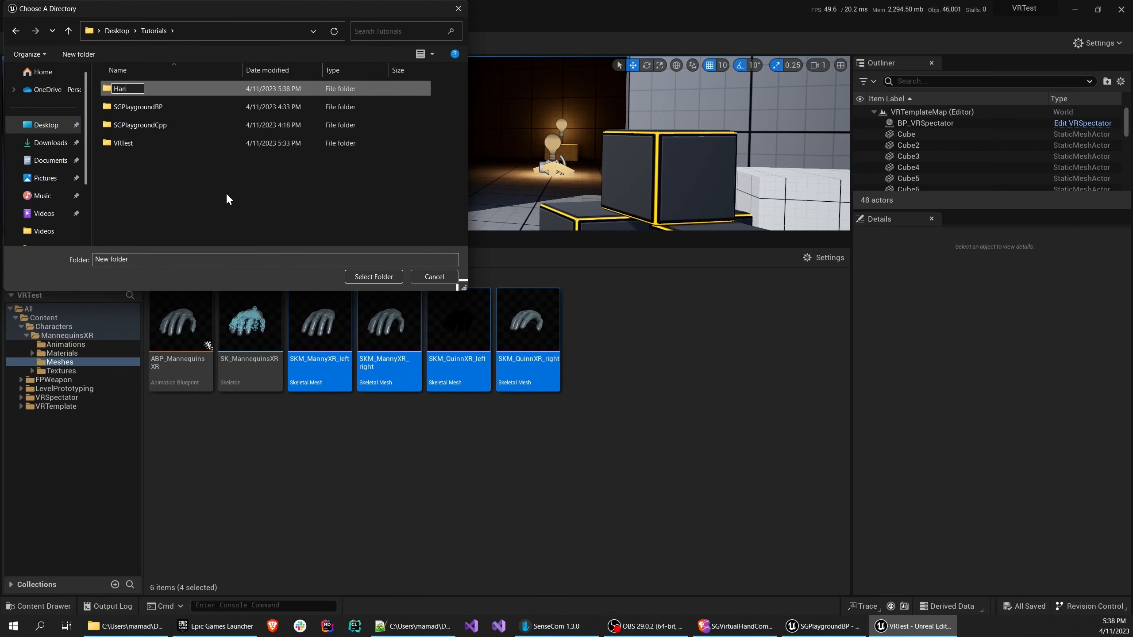
text(dMesh)
key(Return)
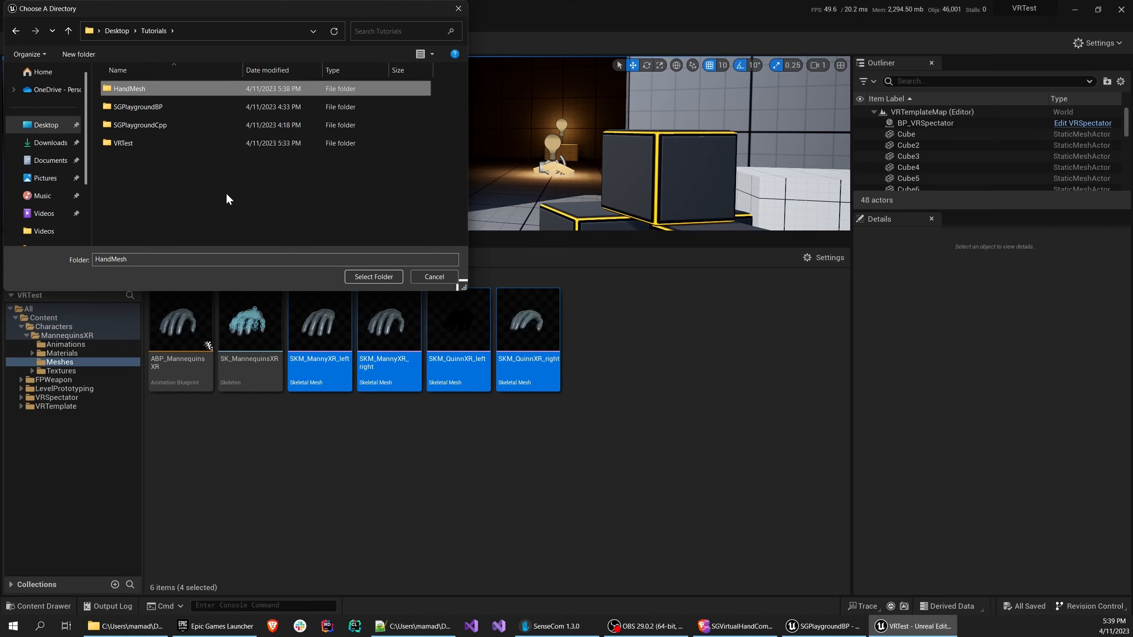
key(Return)
click(374, 276)
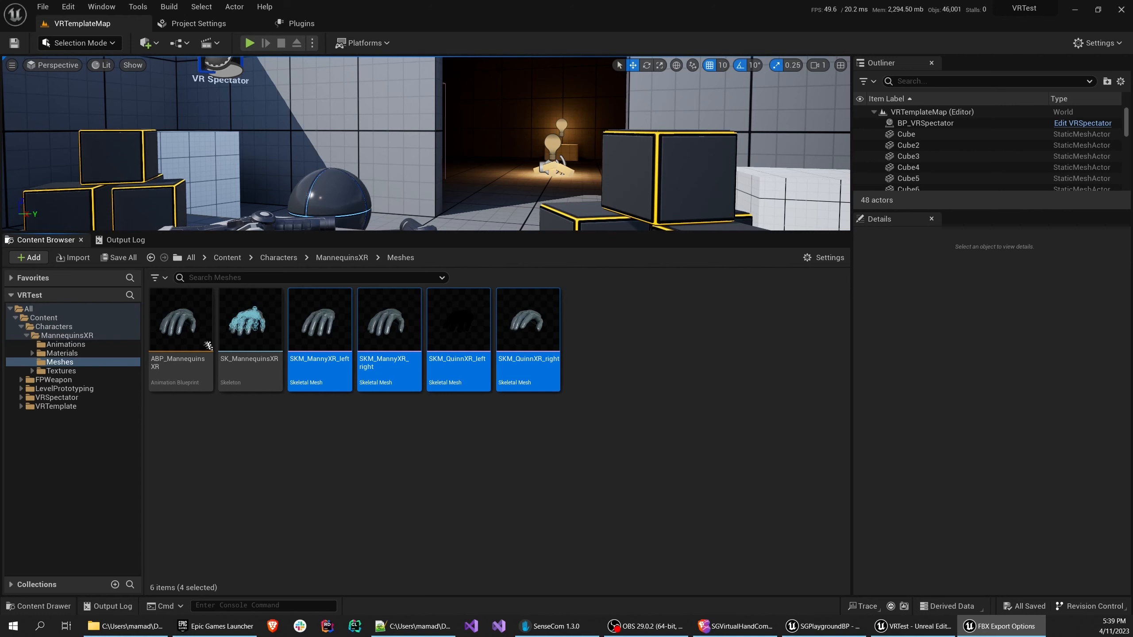
Export all selected hand meshes with the same FBX options, keeping FBX 2013 compatibility.
drag(1, 235, 549, 147)
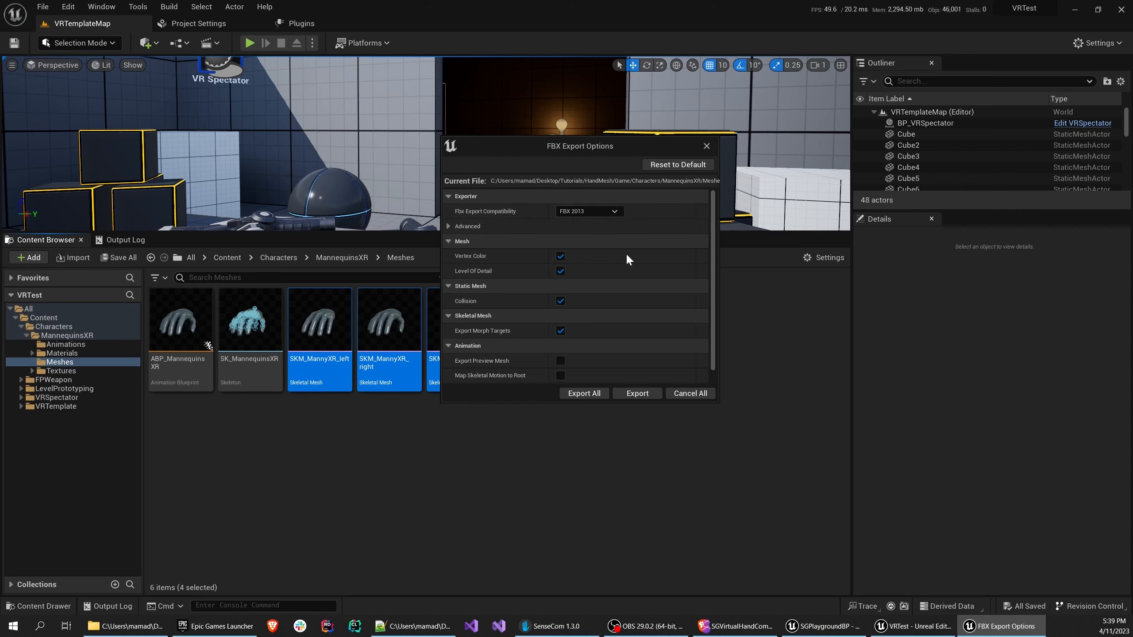
scroll(638, 290, down, 1)
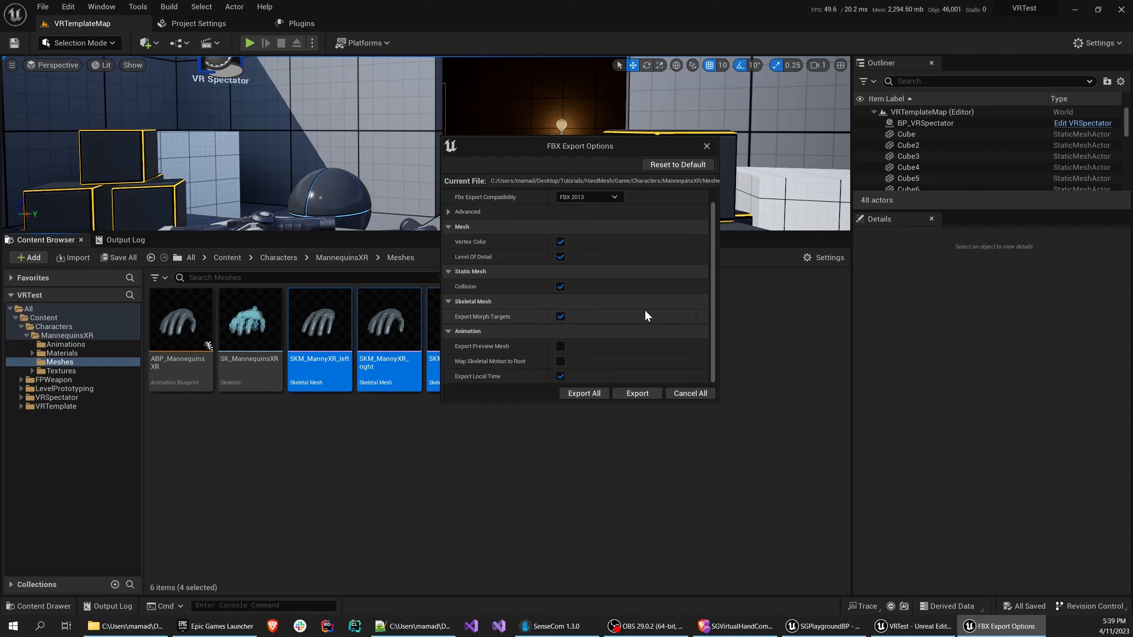
click(584, 393)
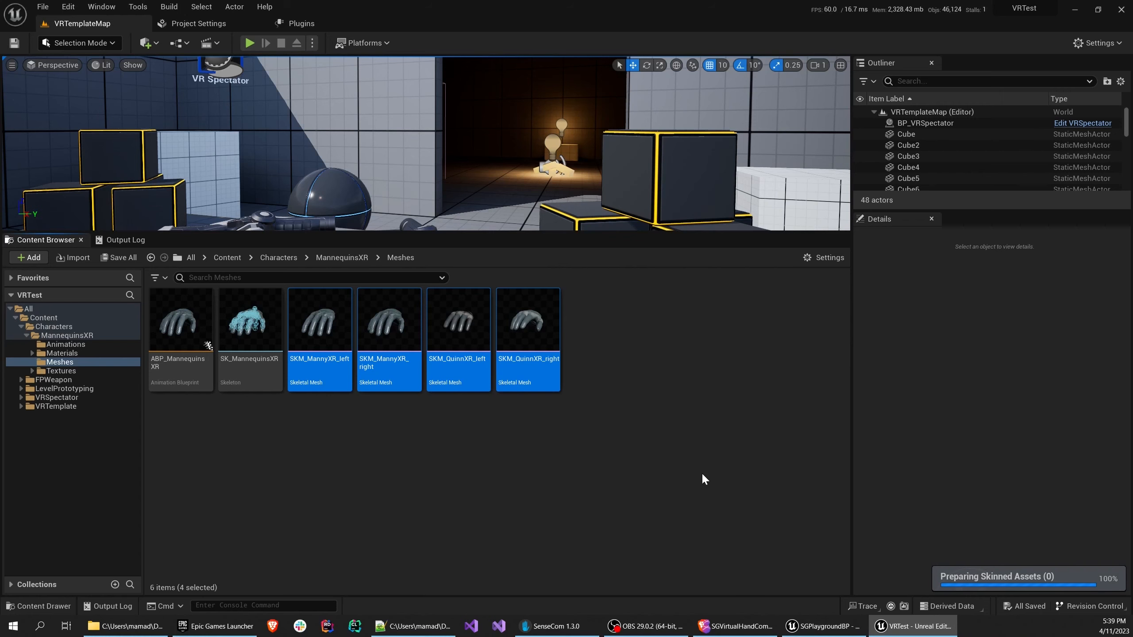
Switch to File Explorer and open the exported Game/Characters/MannequinsXR/Meshes folder inside the desktop's Tutorials/HandMesh folder.
click(146, 626)
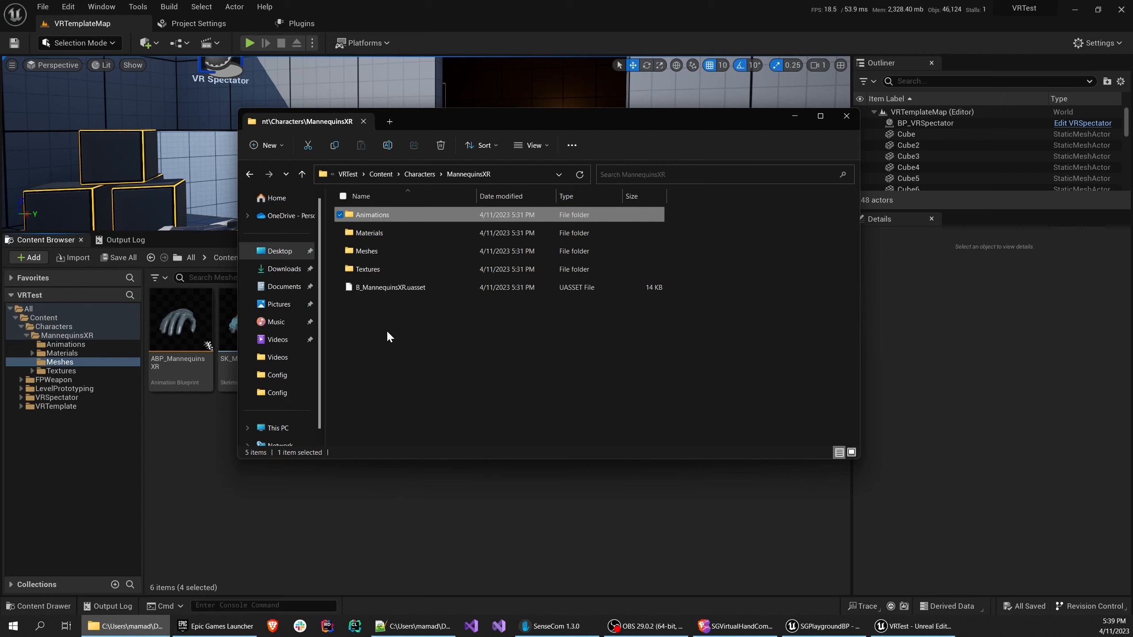
click(279, 251)
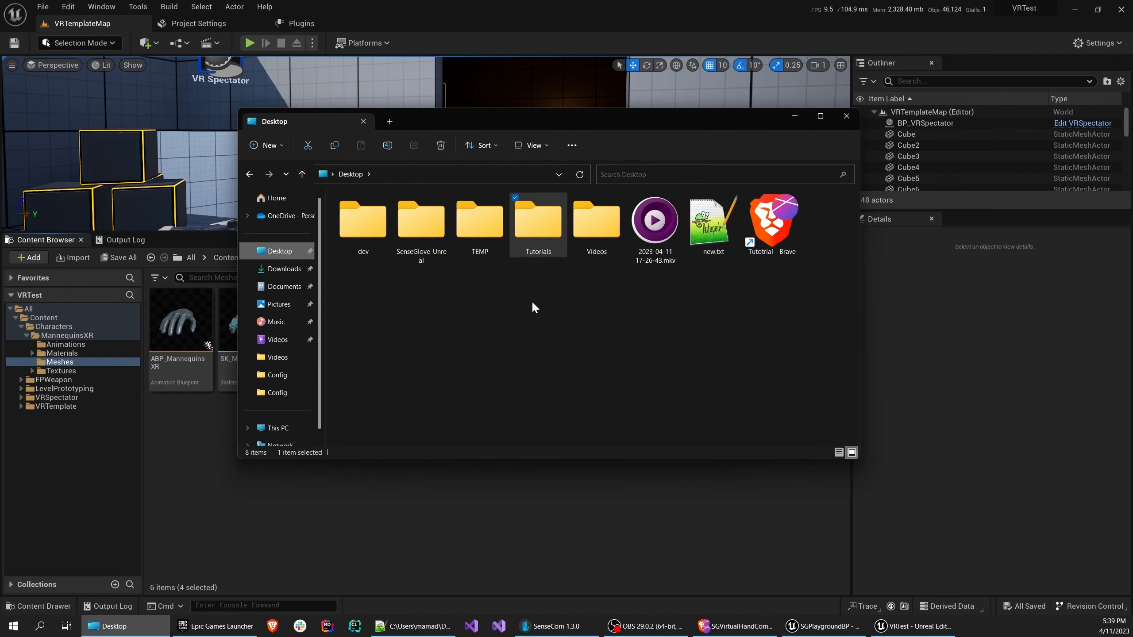
double_click(537, 226)
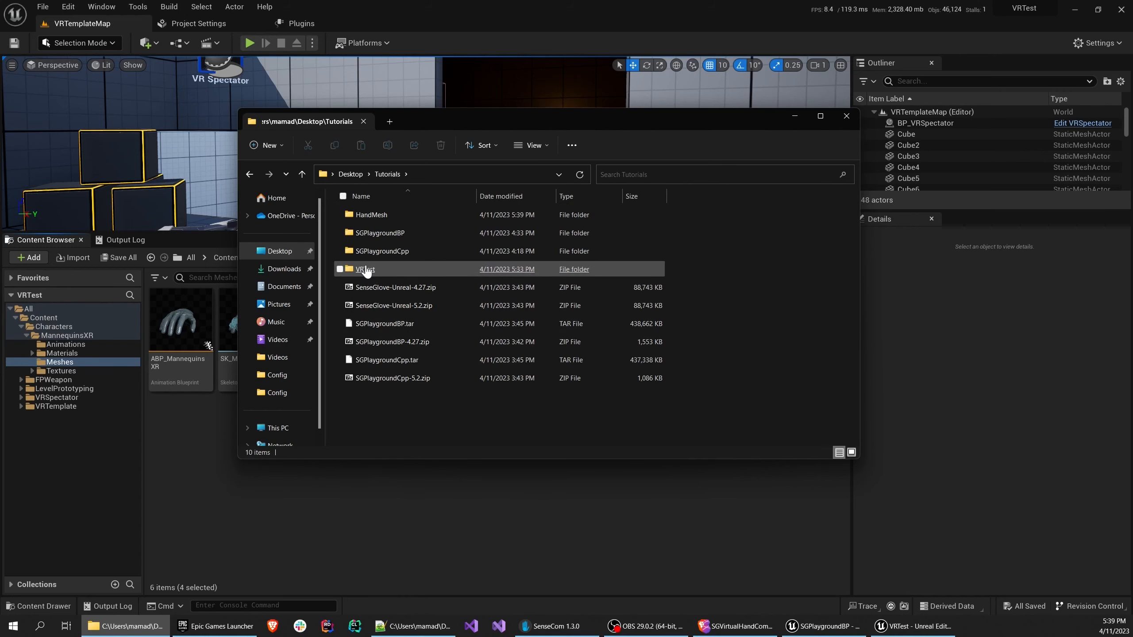
double_click(367, 216)
double_click(370, 215)
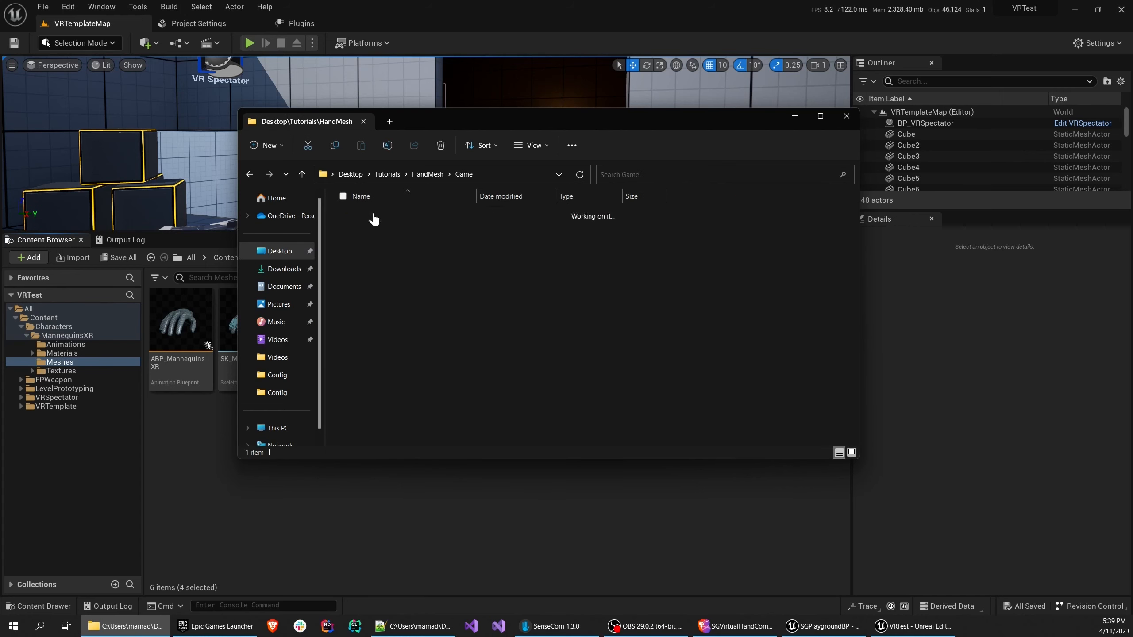
double_click(392, 216)
click(403, 219)
double_click(404, 219)
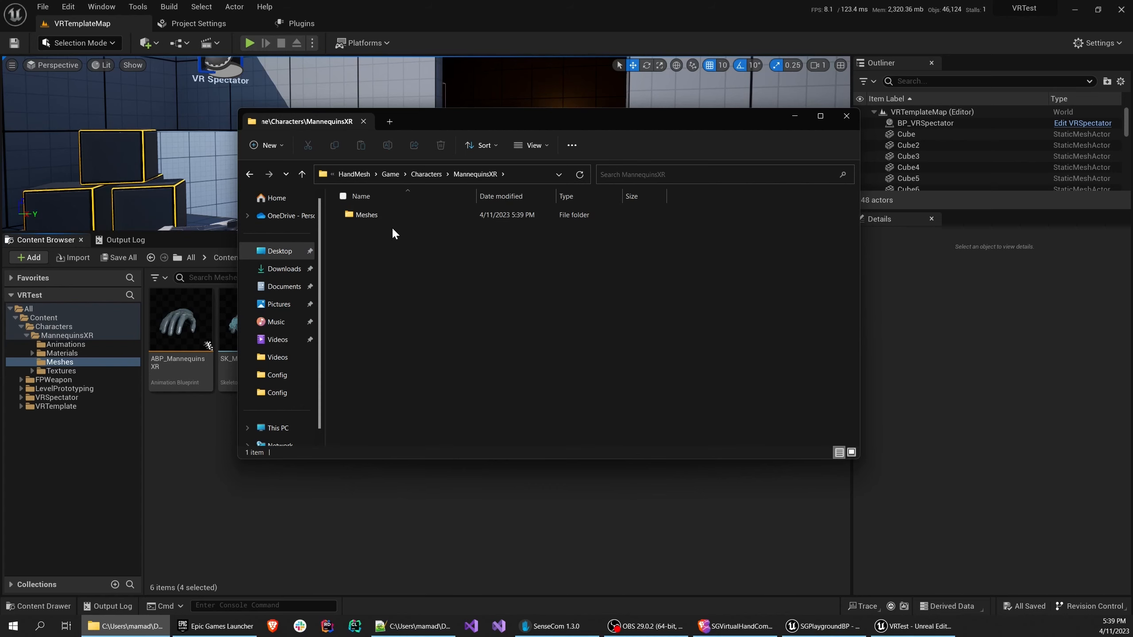
double_click(392, 217)
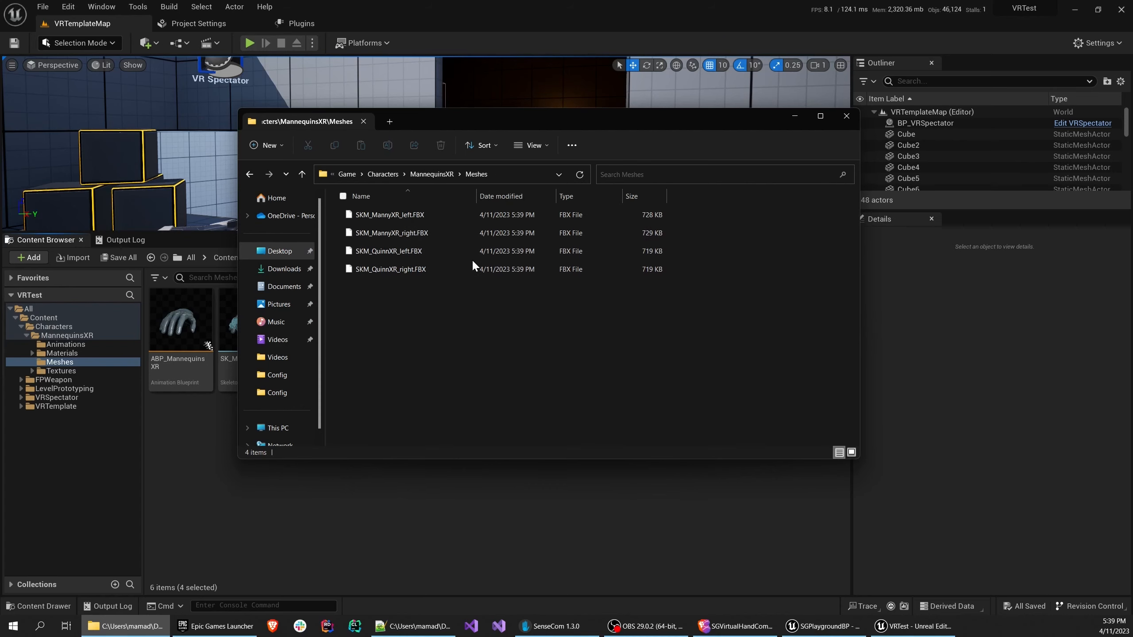
Transfer the four exported FBX files from the Meshes folder directly into the HandMesh folder.
drag(447, 328, 380, 214)
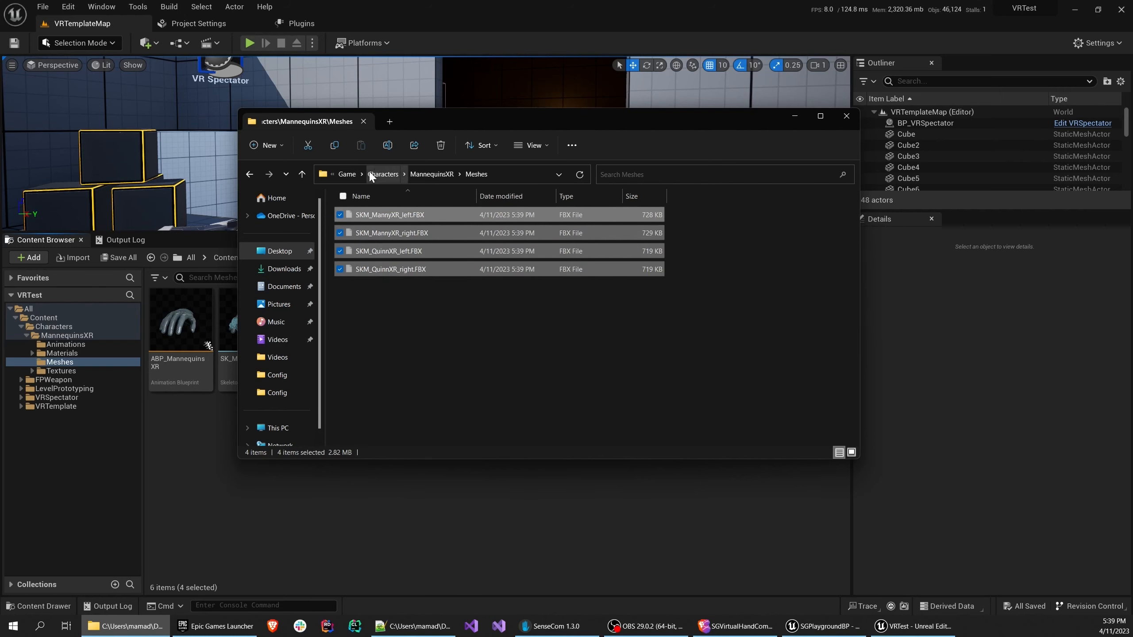
click(355, 175)
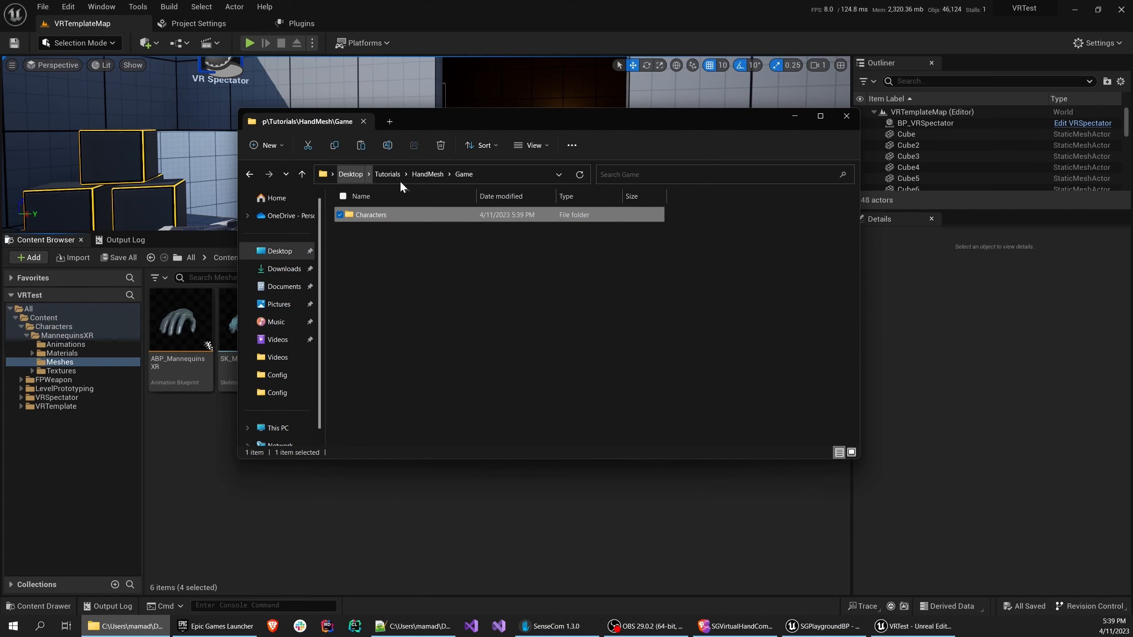
click(437, 174)
click(450, 279)
key(ctrl+v)
Permanently delete the Game folder from the HandMesh folder.
click(365, 215)
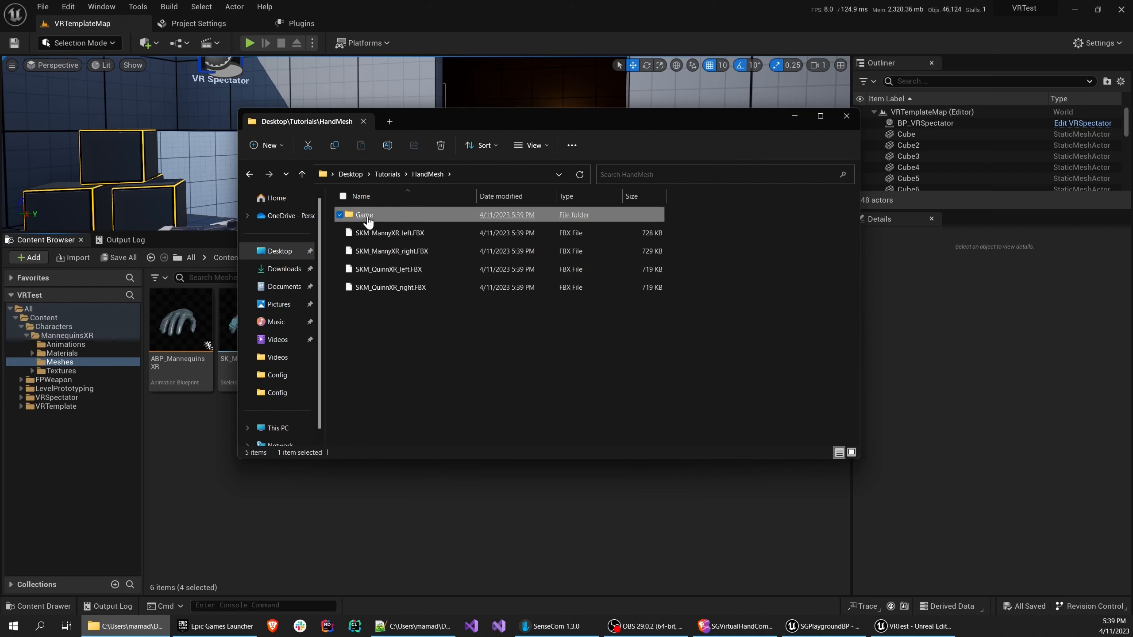
right_click(365, 215)
click(412, 506)
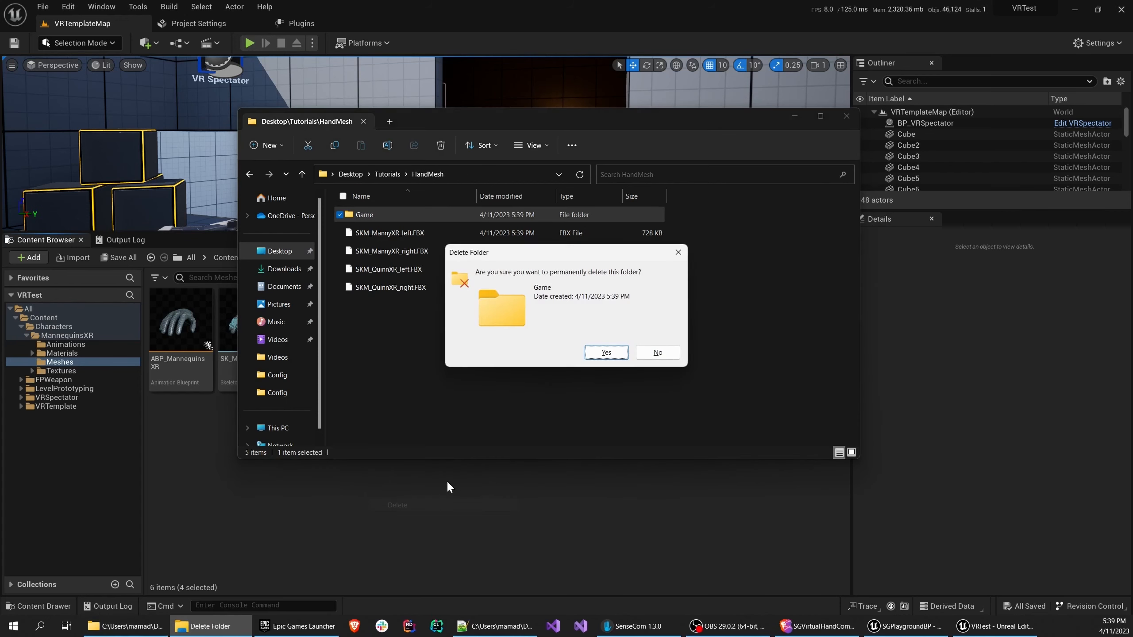
click(604, 352)
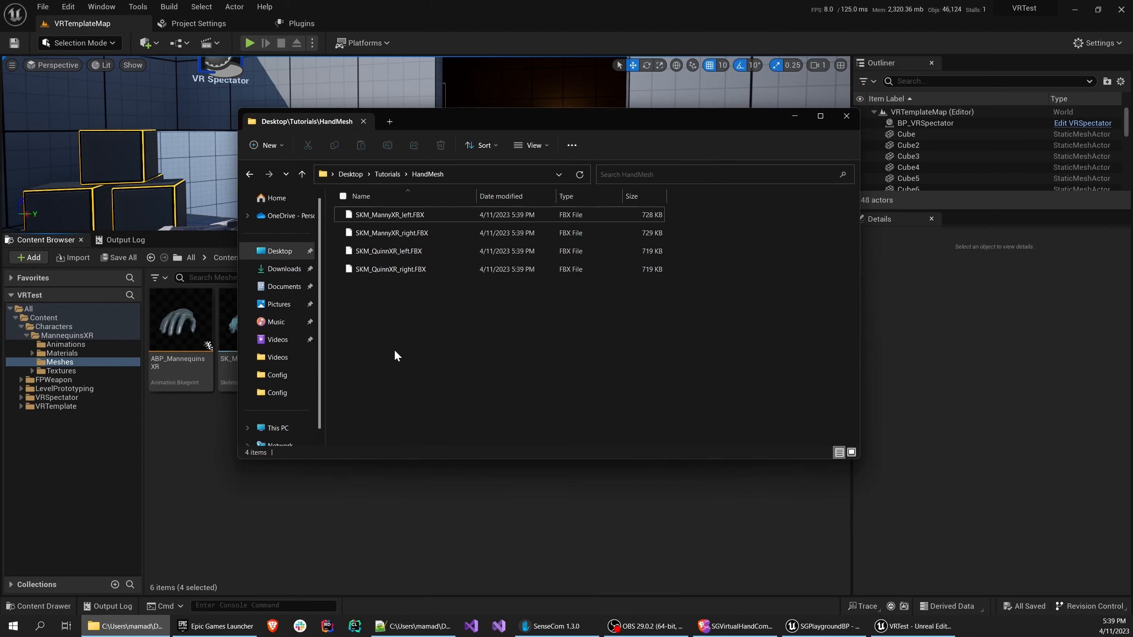
Close the VRTest Unreal Editor and switch to the SGPlaygroundBP editor.
click(468, 465)
click(458, 496)
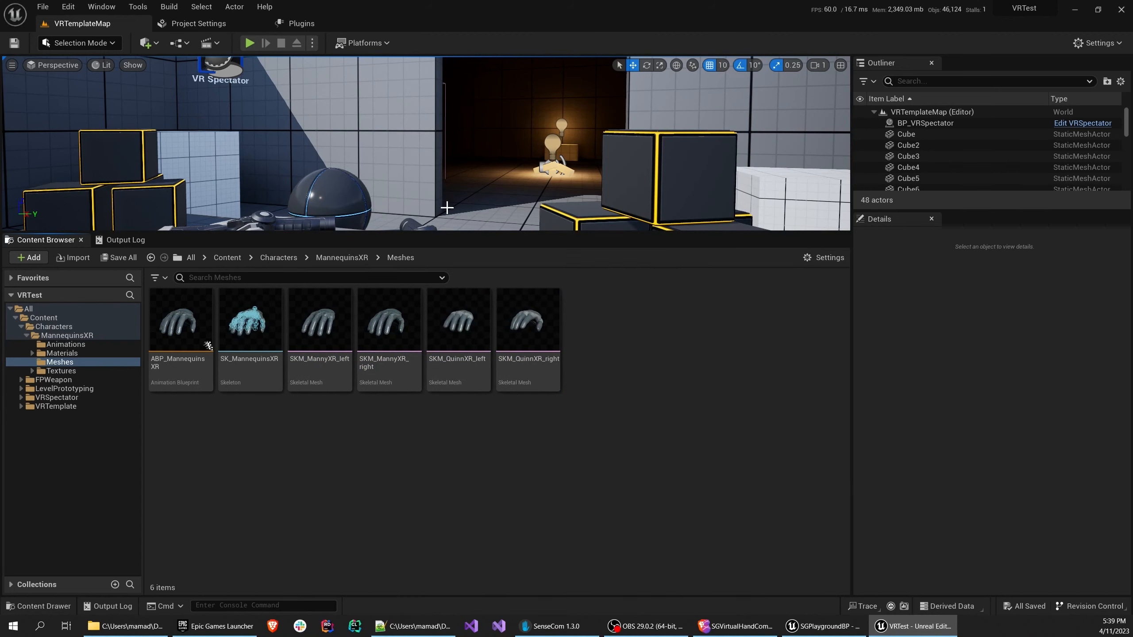
click(1121, 9)
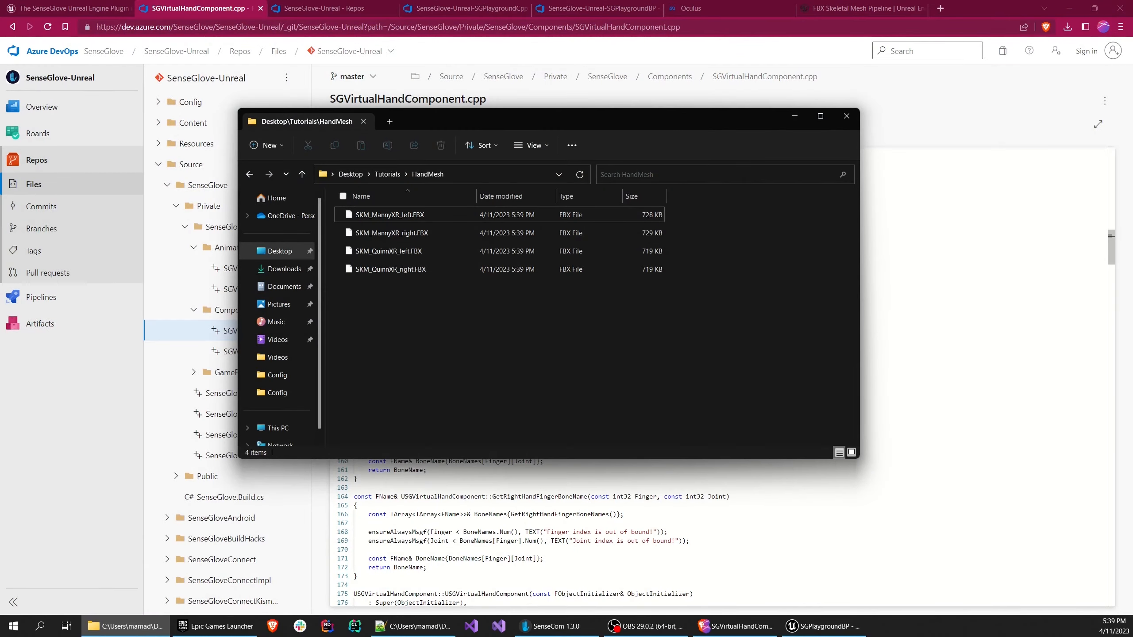
click(802, 626)
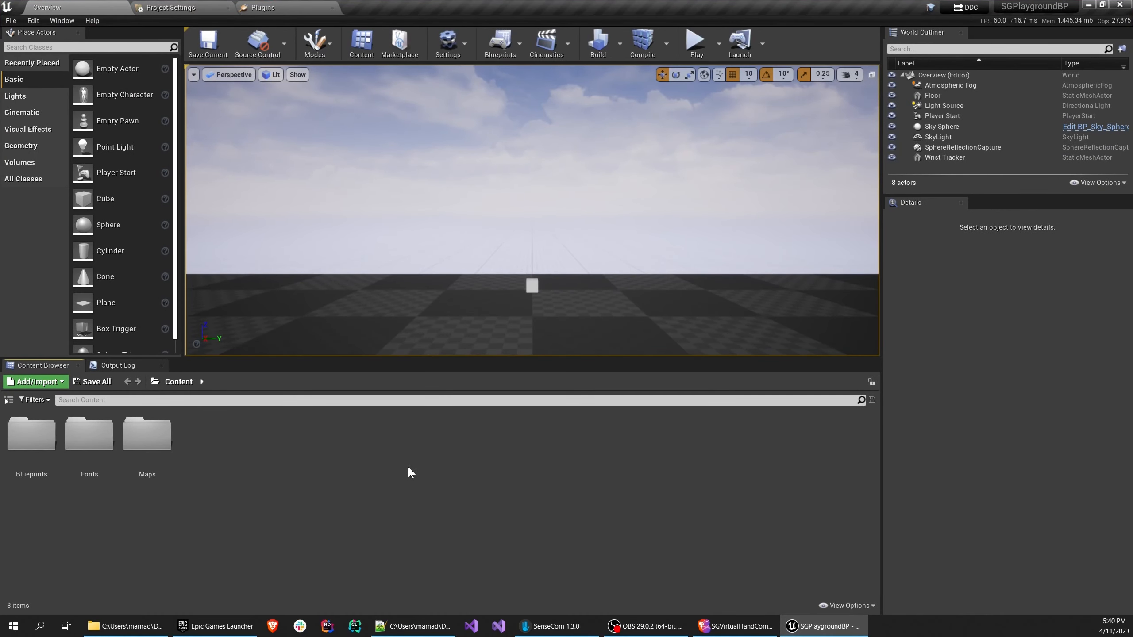
Show the Content Browser's folder tree, then create a folder named HandMesh under Content and open it.
click(8, 399)
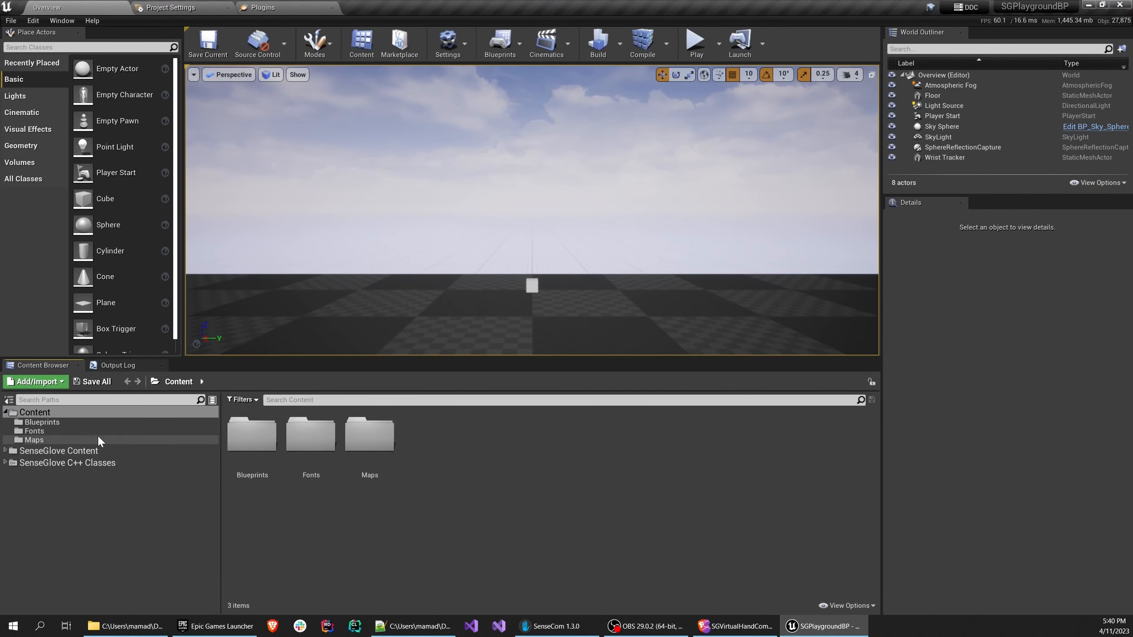
right_click(458, 511)
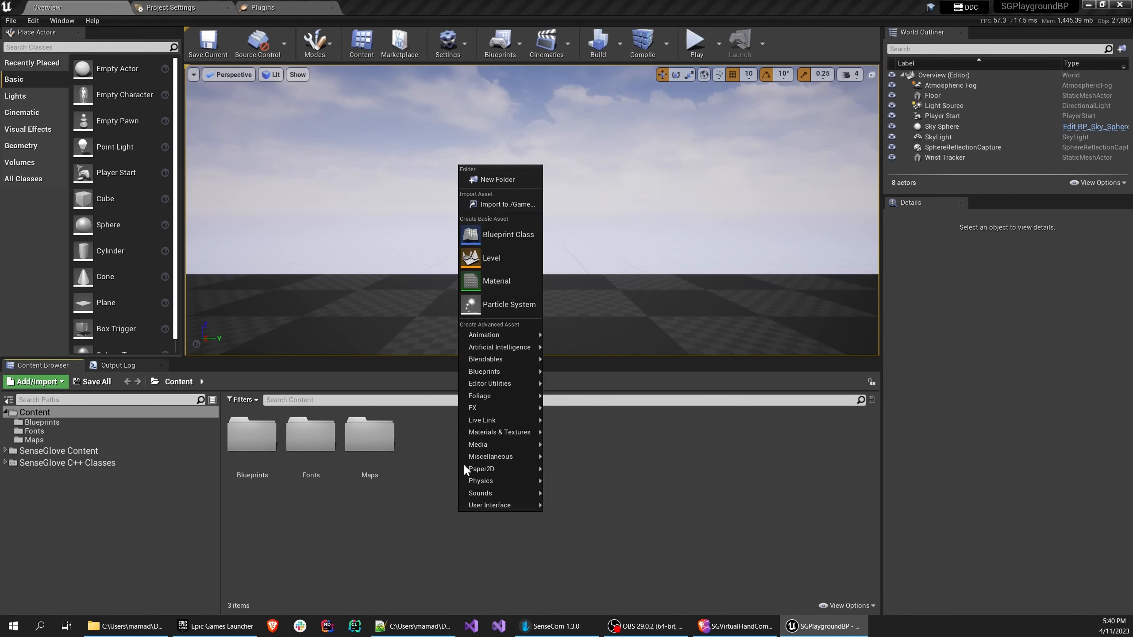
click(491, 179)
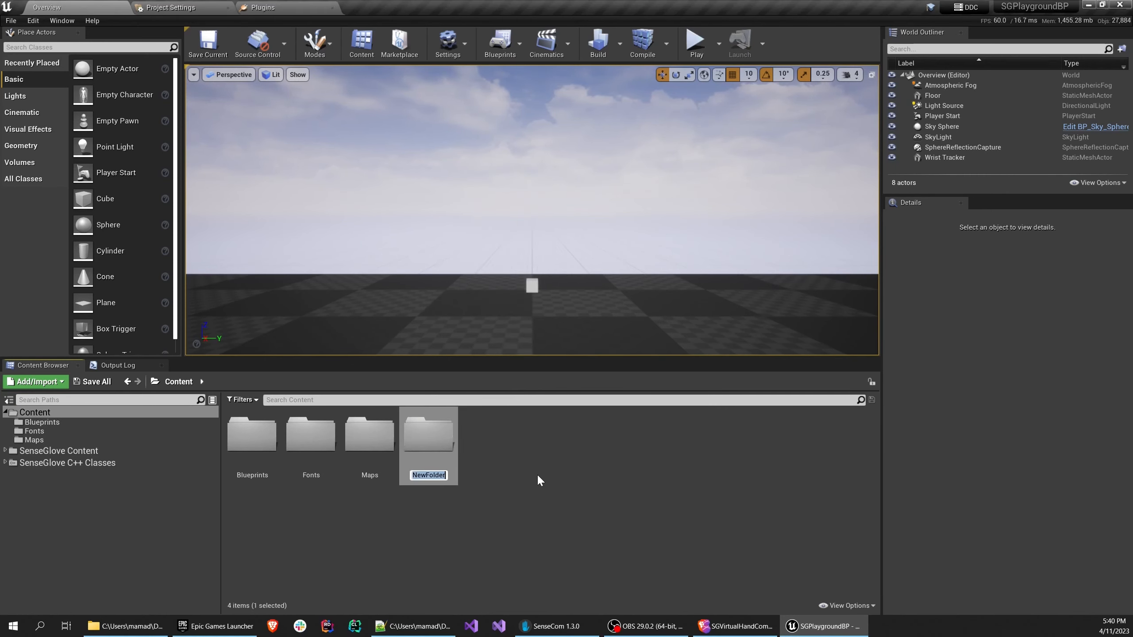
text(HandMesh)
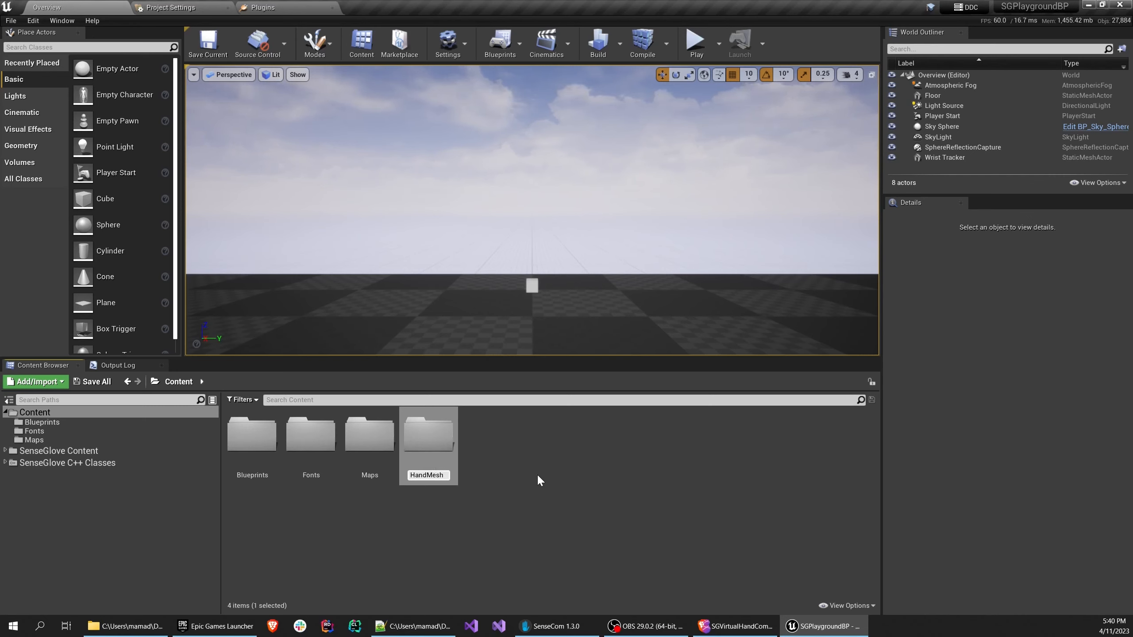
key(Return)
key(Return)
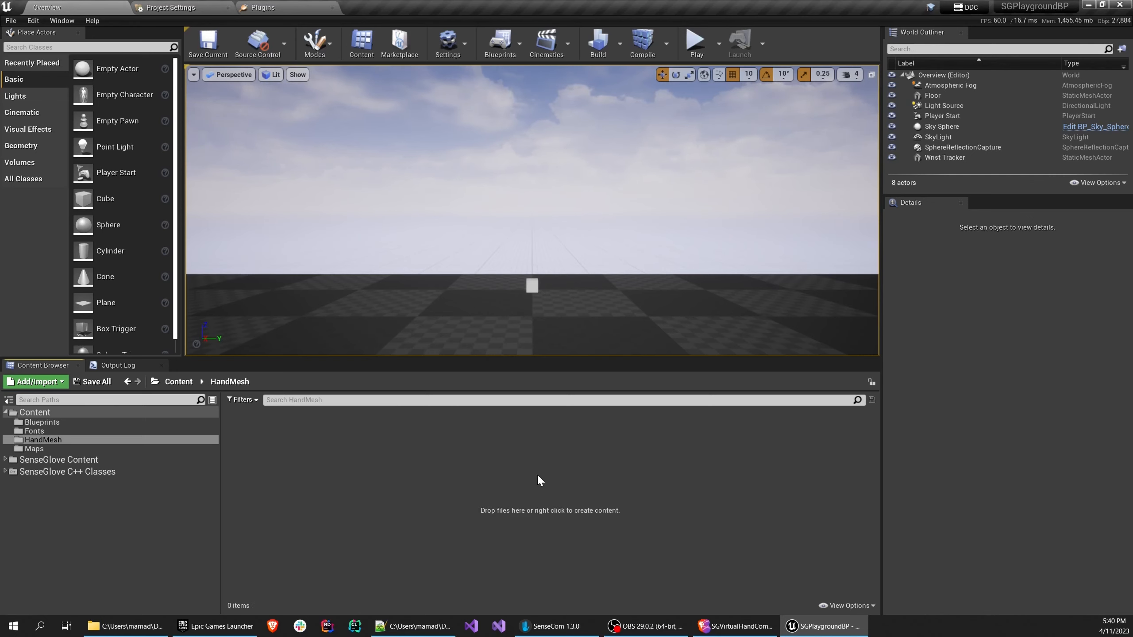
Start importing the four Manny and Quinn hand FBX files from the desktop's Tutorials/HandMesh folder into the project's HandMesh folder.
click(42, 382)
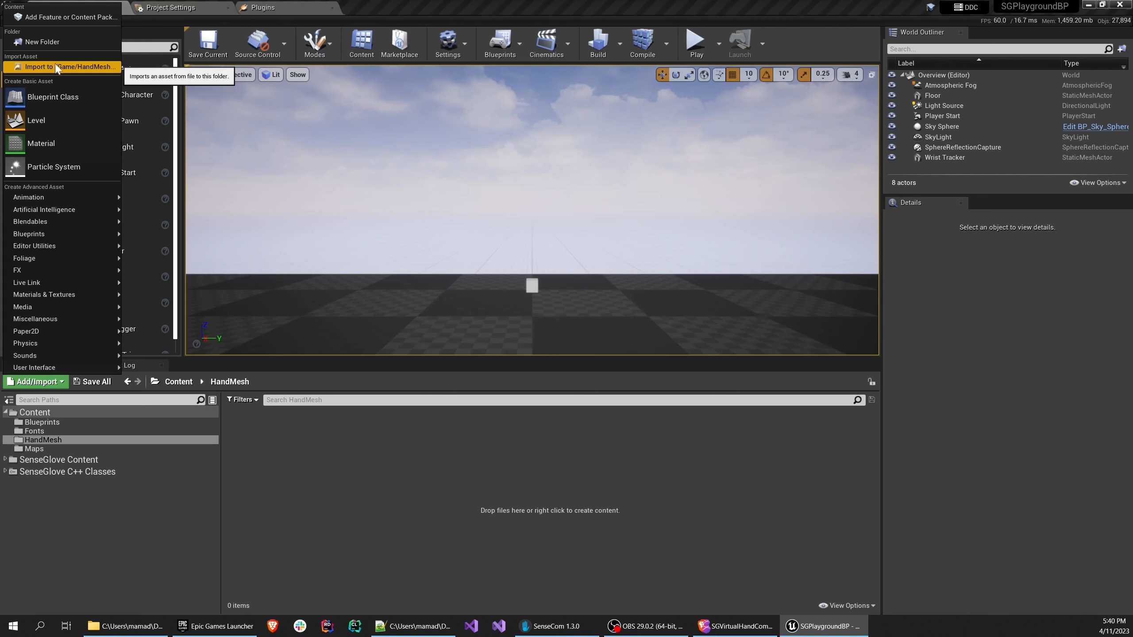
click(88, 70)
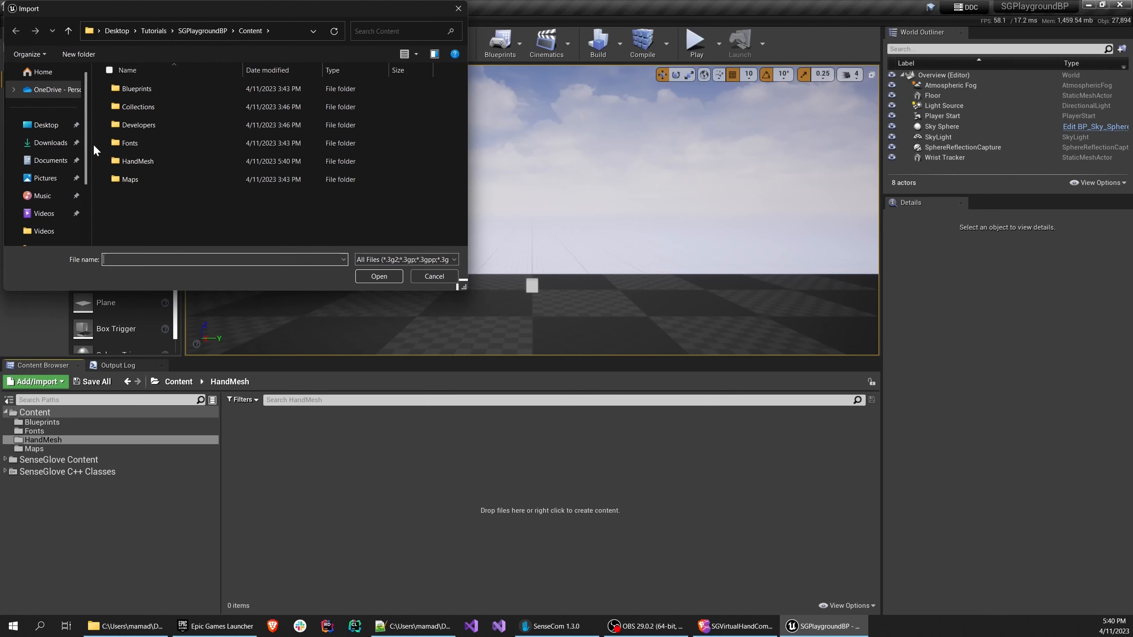
click(42, 126)
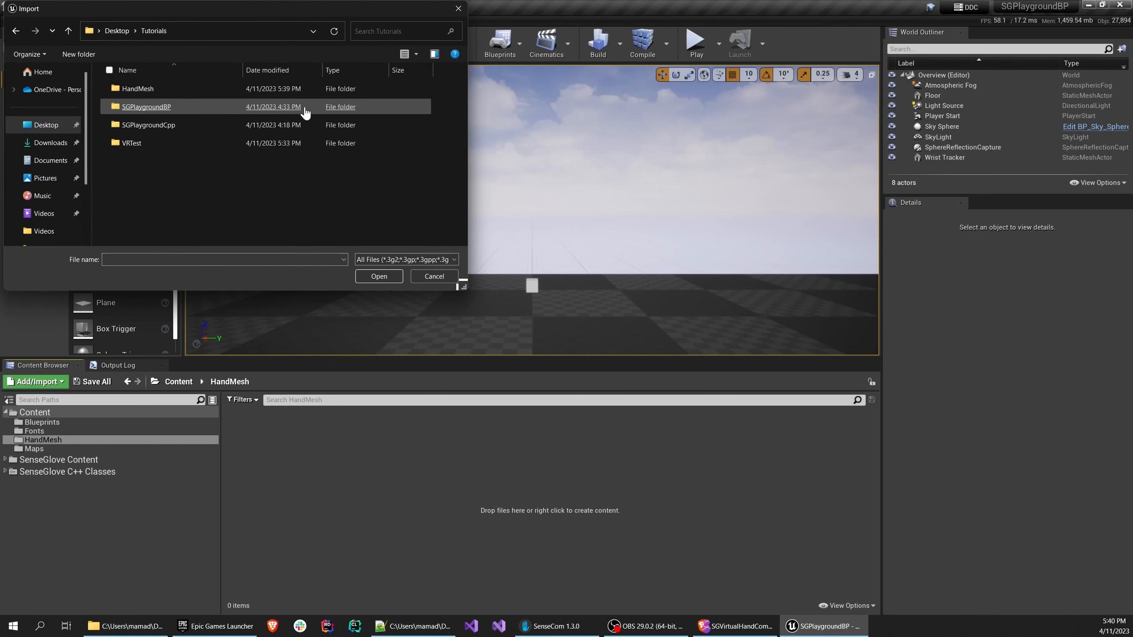
double_click(306, 112)
double_click(136, 91)
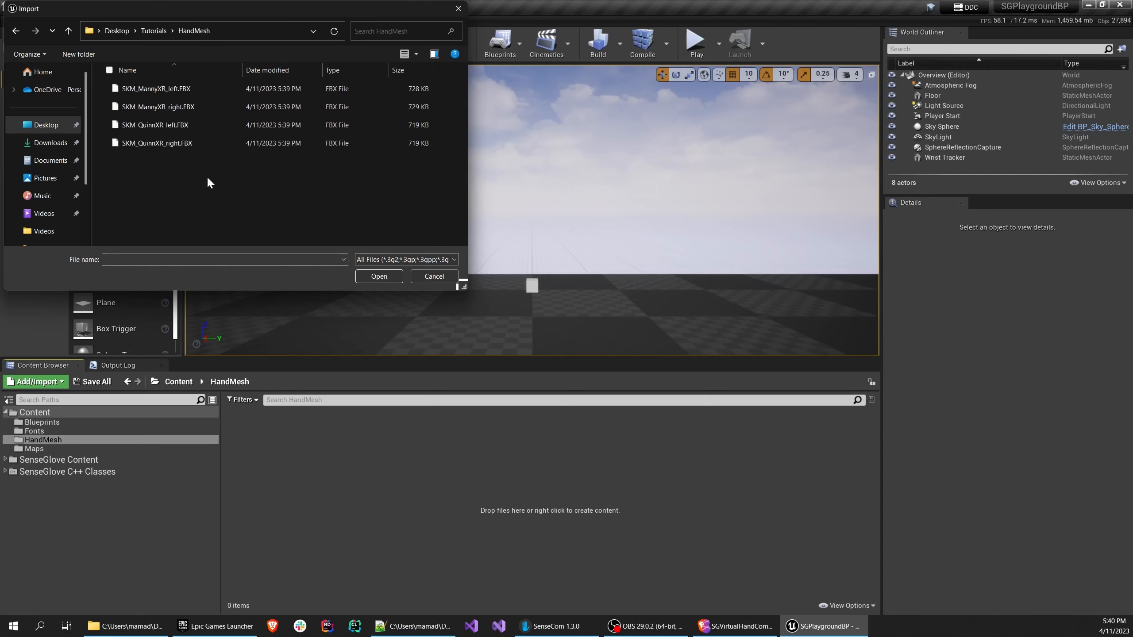
key(ctrl+a)
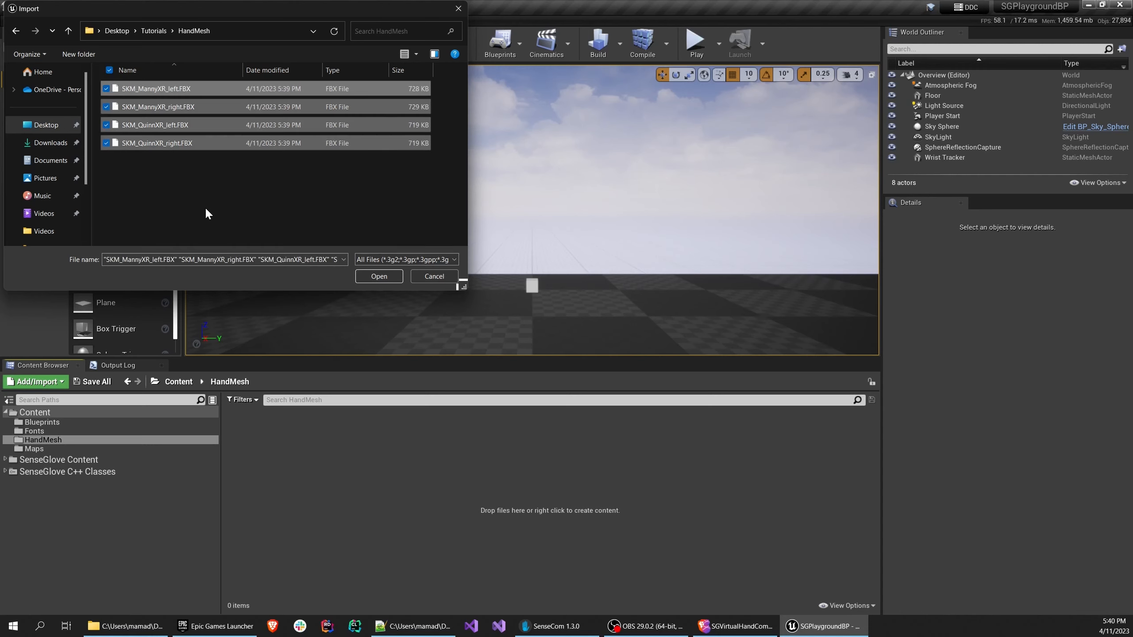
click(381, 276)
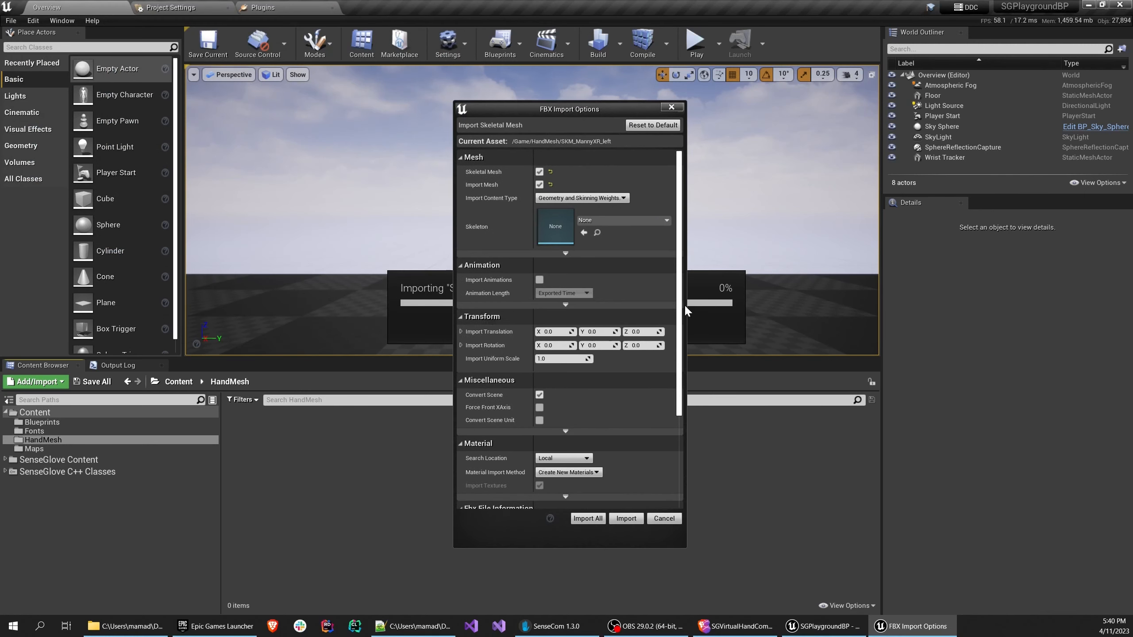
Examine the FBX import options and the FBX Skeletal Mesh Pipeline documentation page in the browser, then return to the import.
scroll(625, 312, down, 3)
scroll(678, 248, up, 3)
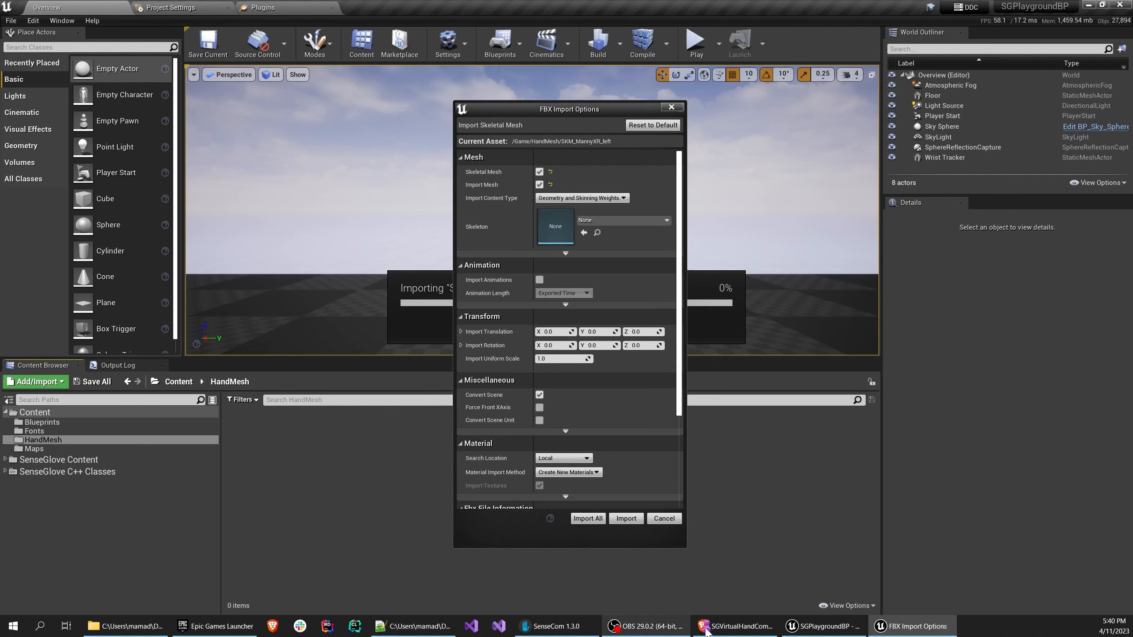
click(735, 626)
click(832, 8)
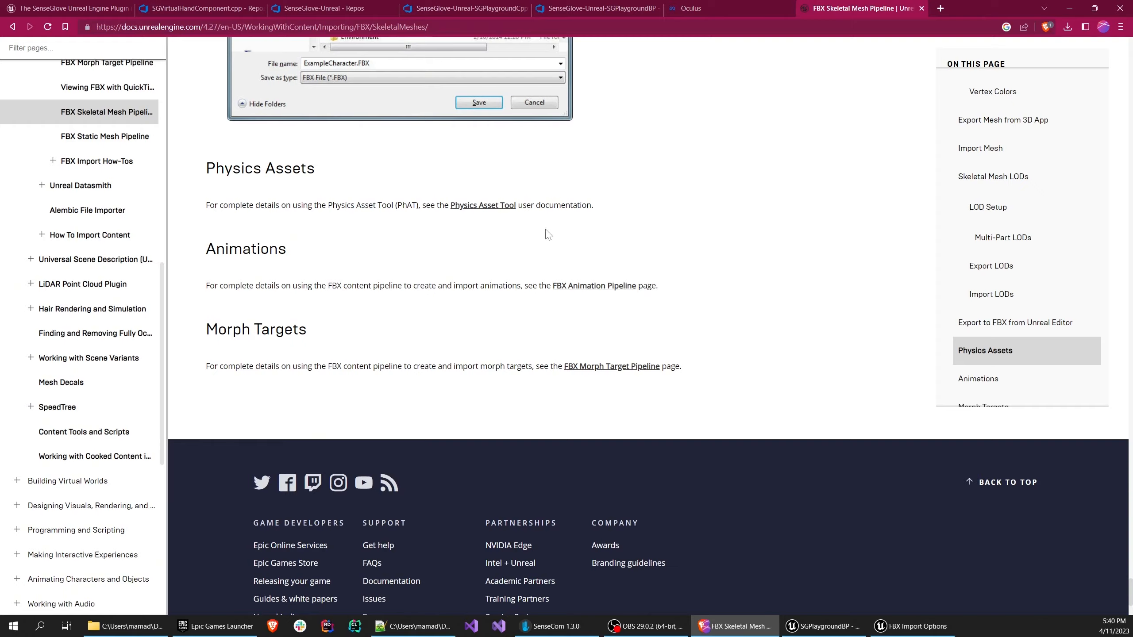
scroll(547, 235, up, 15)
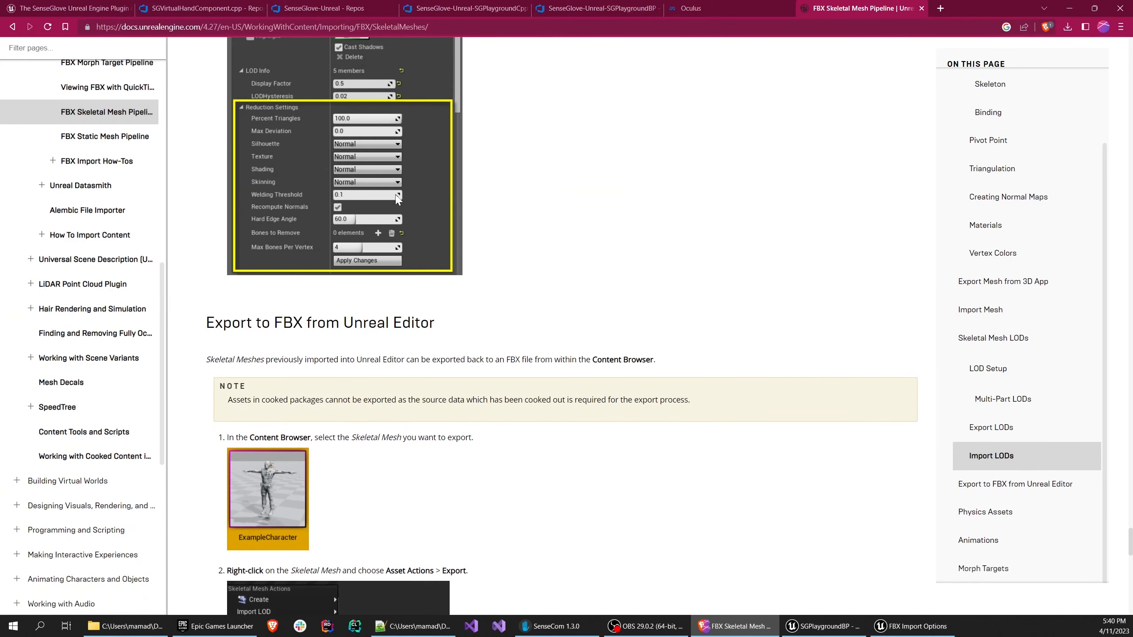
scroll(398, 200, up, 5)
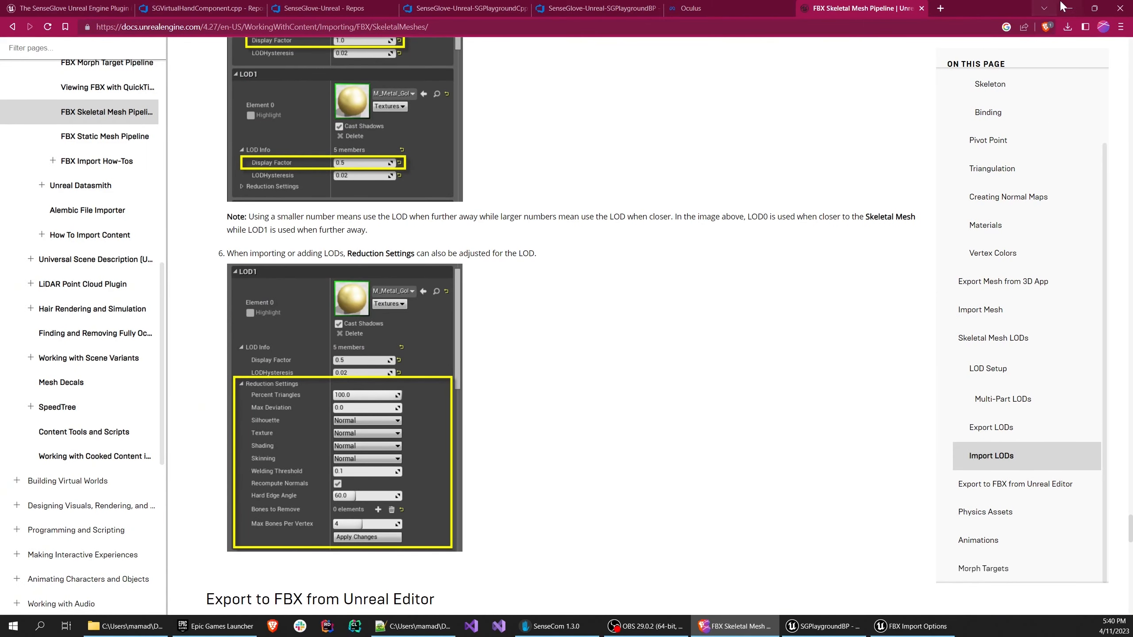
click(1067, 7)
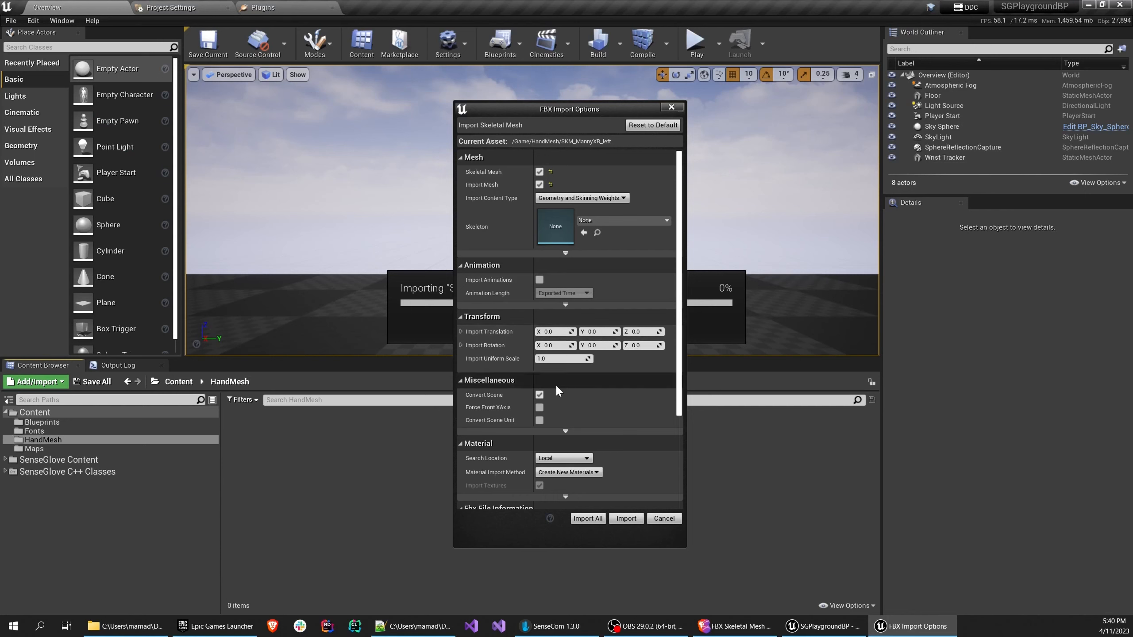
Import all four hand skeletal meshes with the default FBX import options.
scroll(556, 384, down, 5)
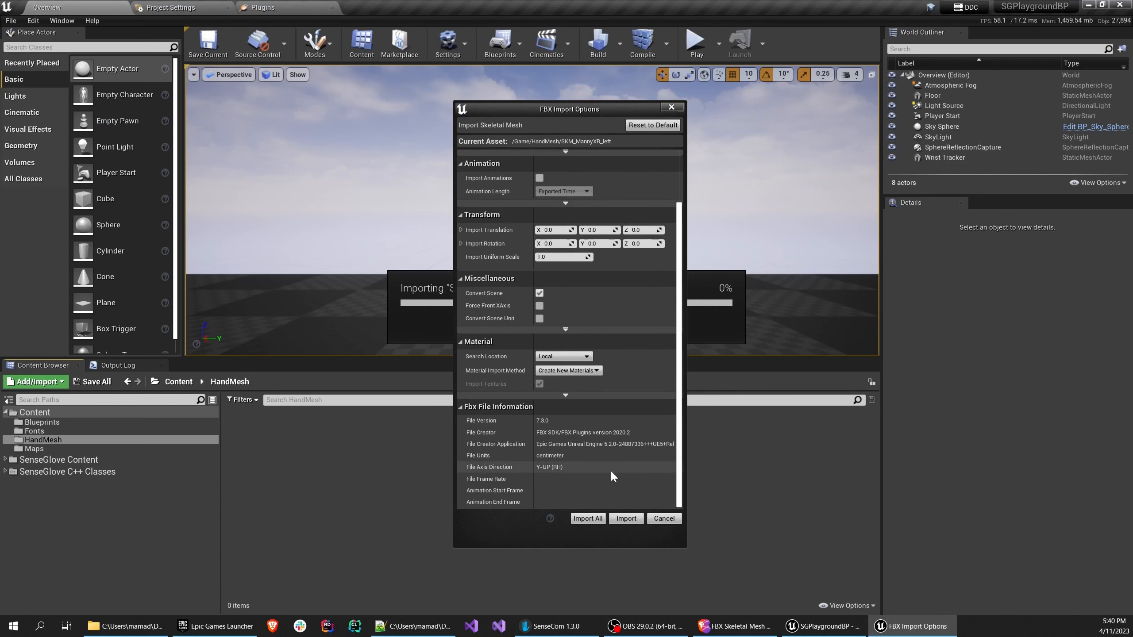
click(581, 519)
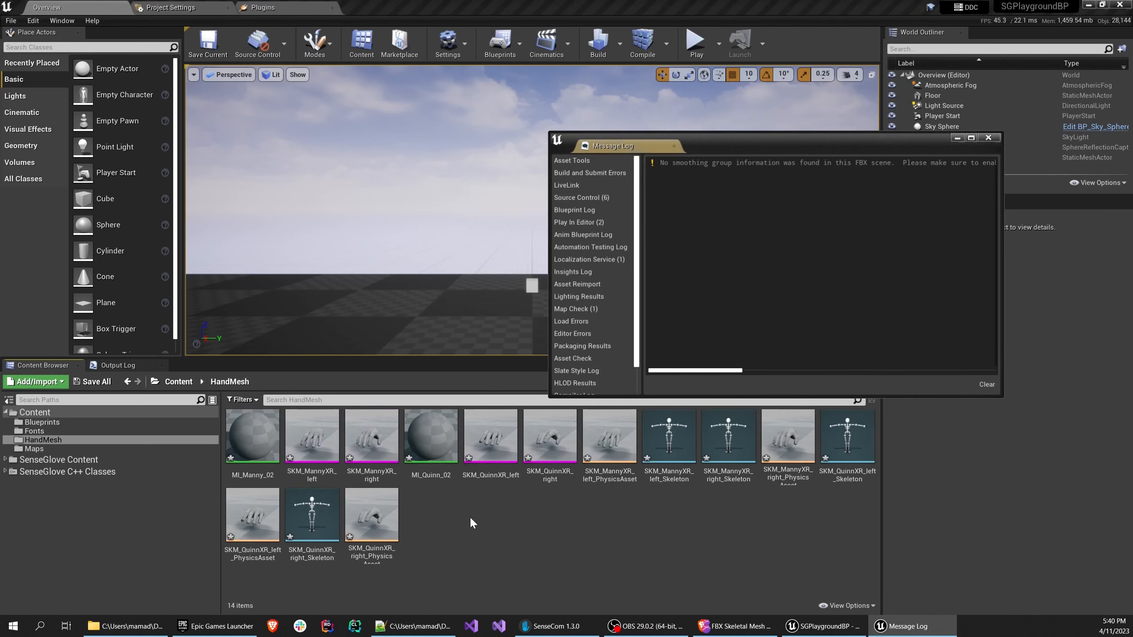
Dismiss the import message log and save all newly imported assets in the HandMesh folder.
click(674, 147)
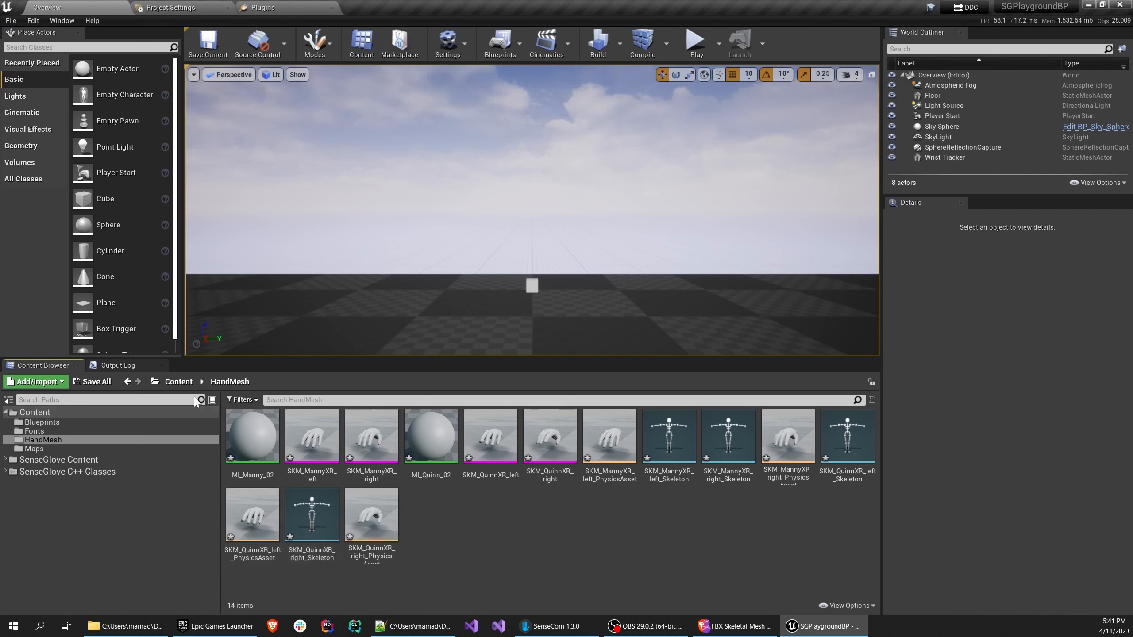
click(106, 382)
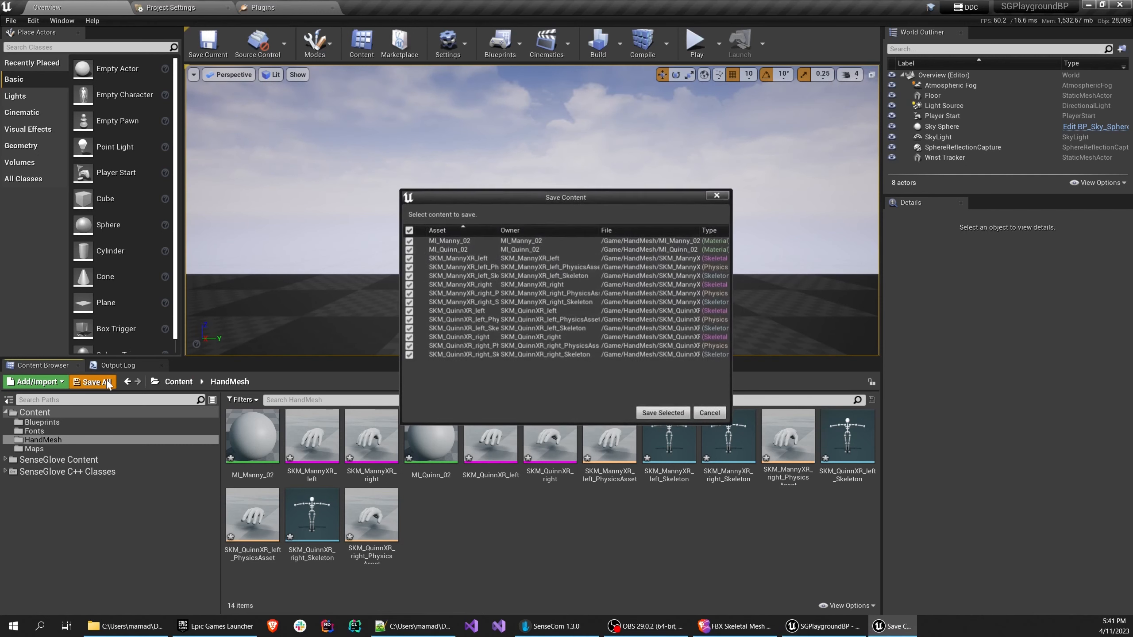
click(662, 413)
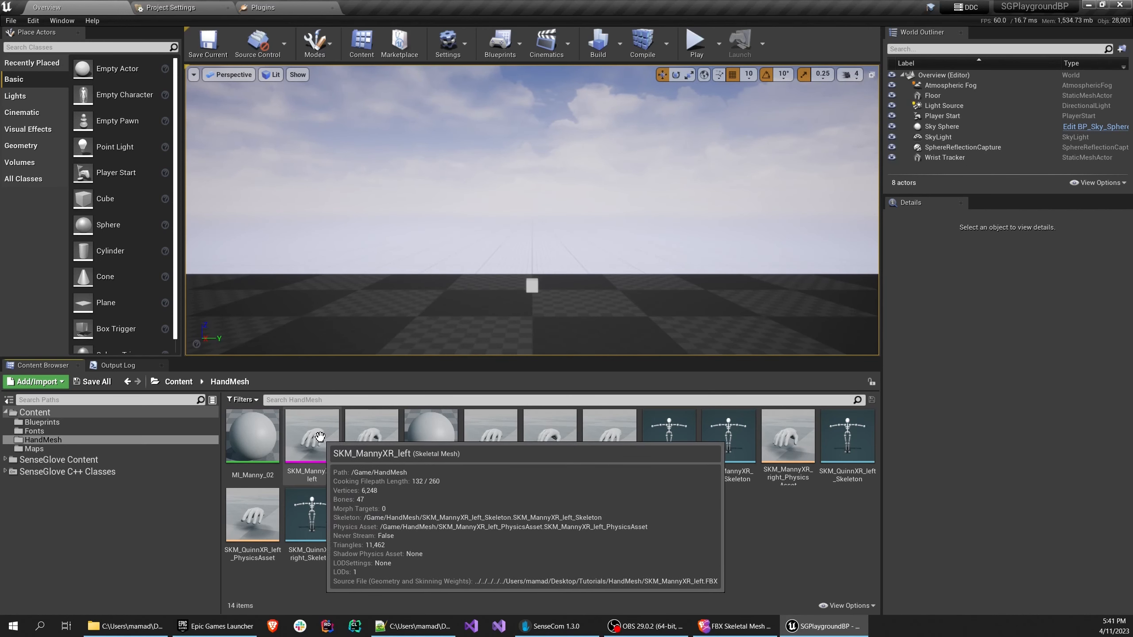
Open the MI_Manny_02 material, dock its editor in the main window, and separate the overlapping Param and material result nodes.
click(257, 435)
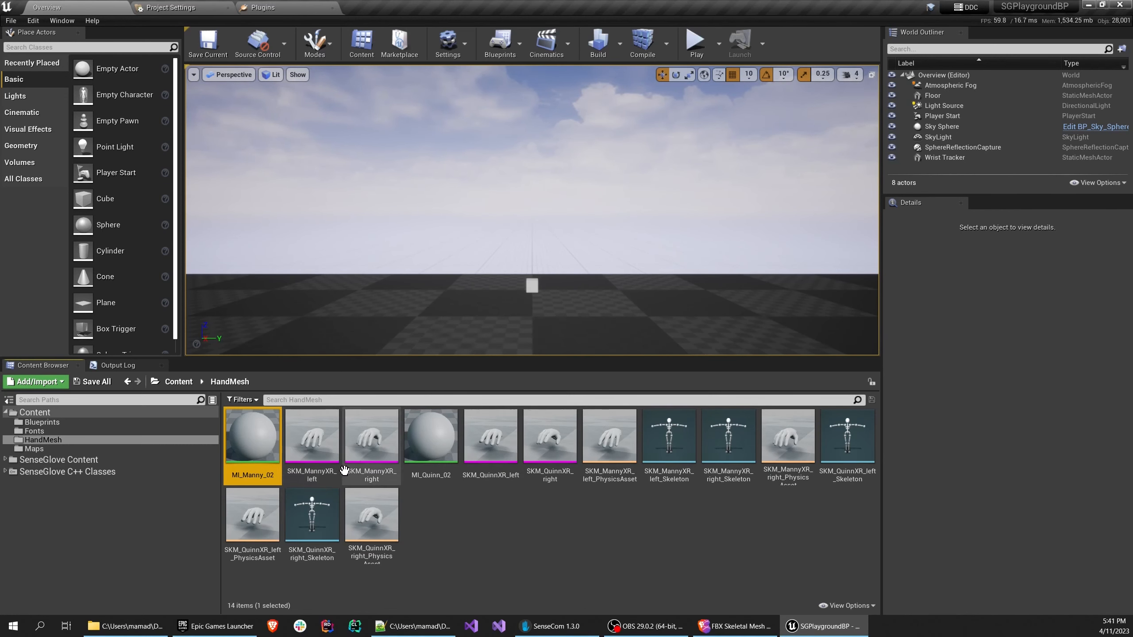
mouse_move(314, 468)
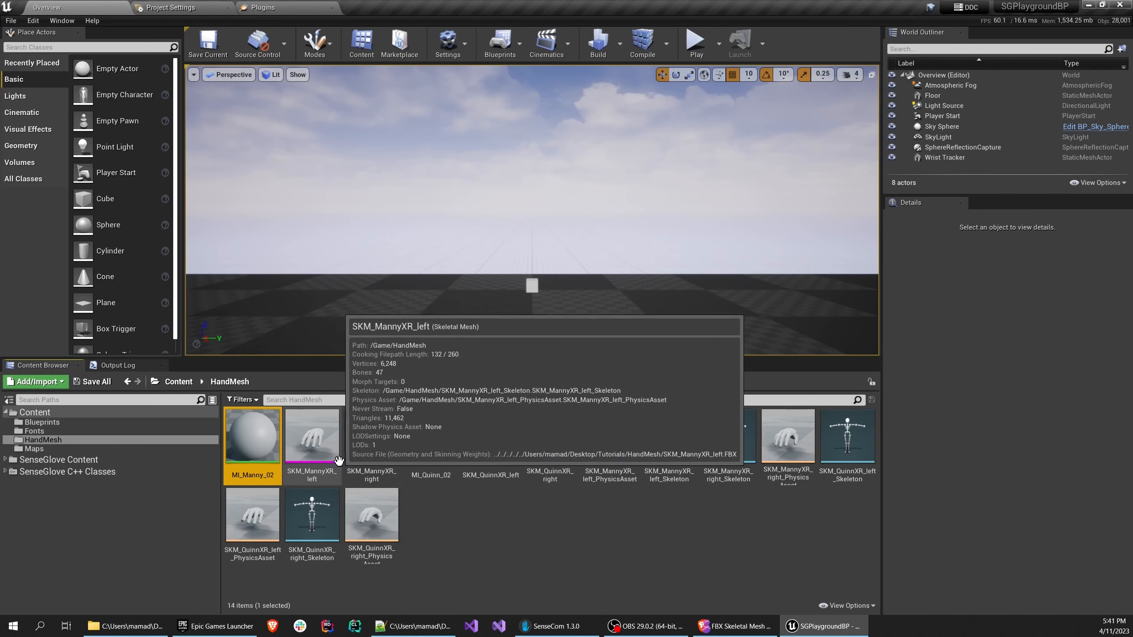
double_click(278, 439)
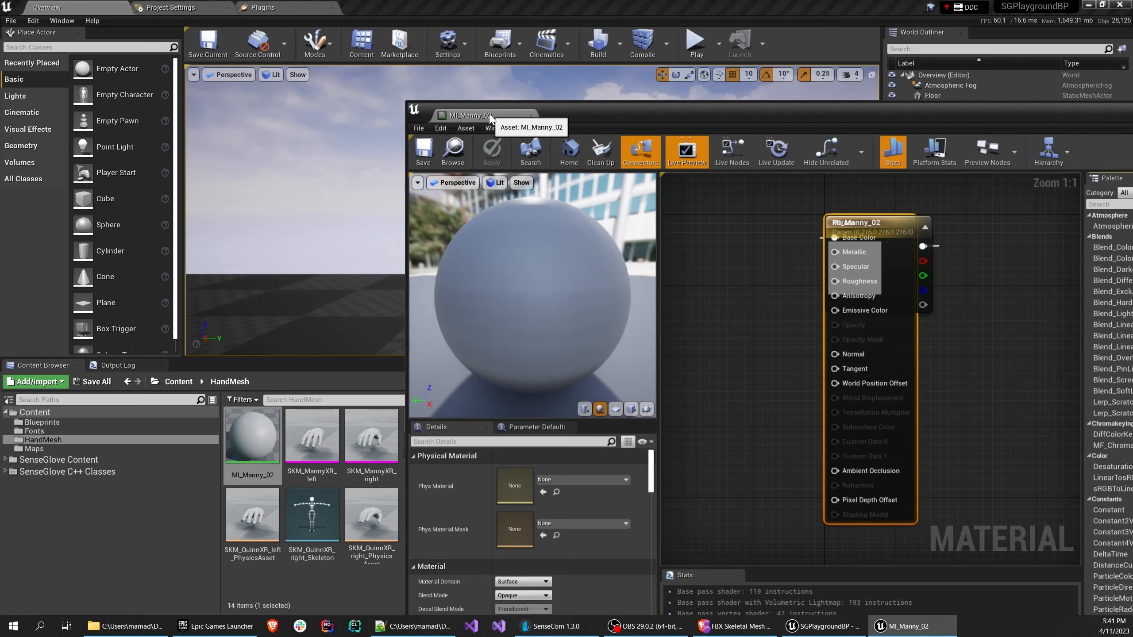
drag(490, 116, 434, 10)
right_drag(434, 196, 537, 265)
drag(656, 184, 761, 193)
drag(689, 192, 557, 193)
drag(780, 197, 702, 197)
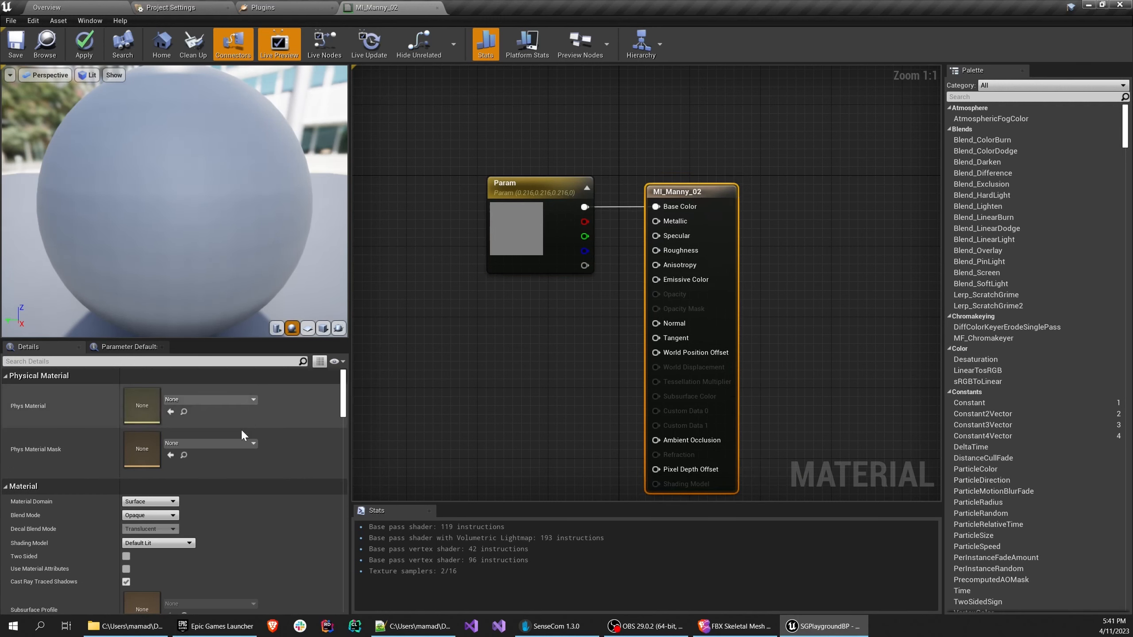
Set the Param base colour to a bright blue, about R 0.028, G 0.076, B 0.797, and move its node away from the material result node.
click(519, 228)
double_click(520, 229)
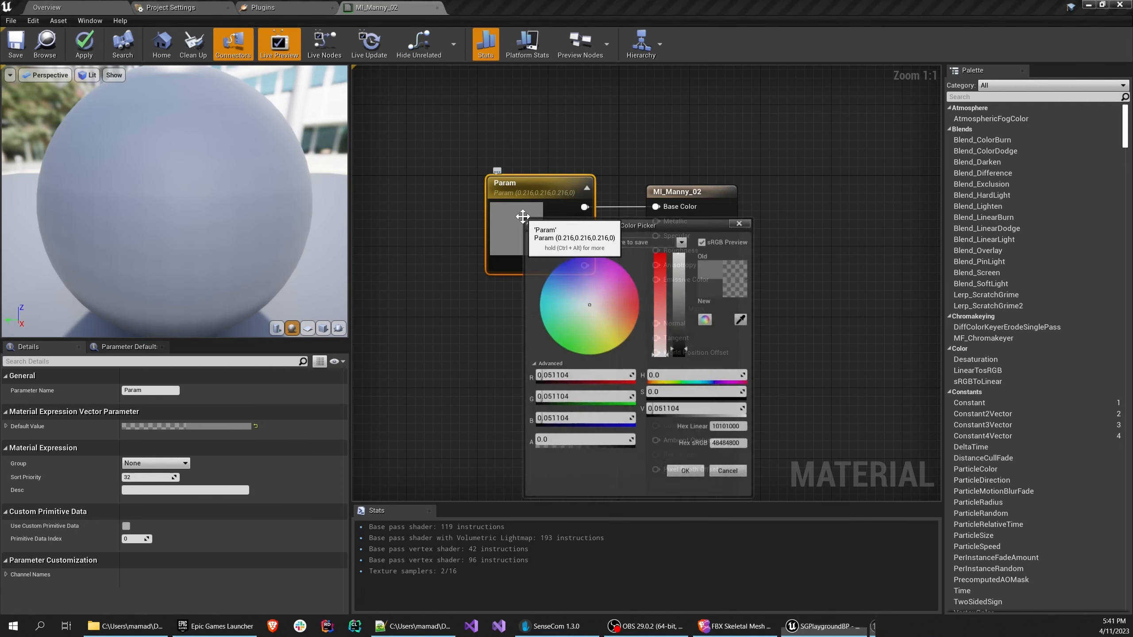
click(564, 273)
drag(563, 273, 564, 265)
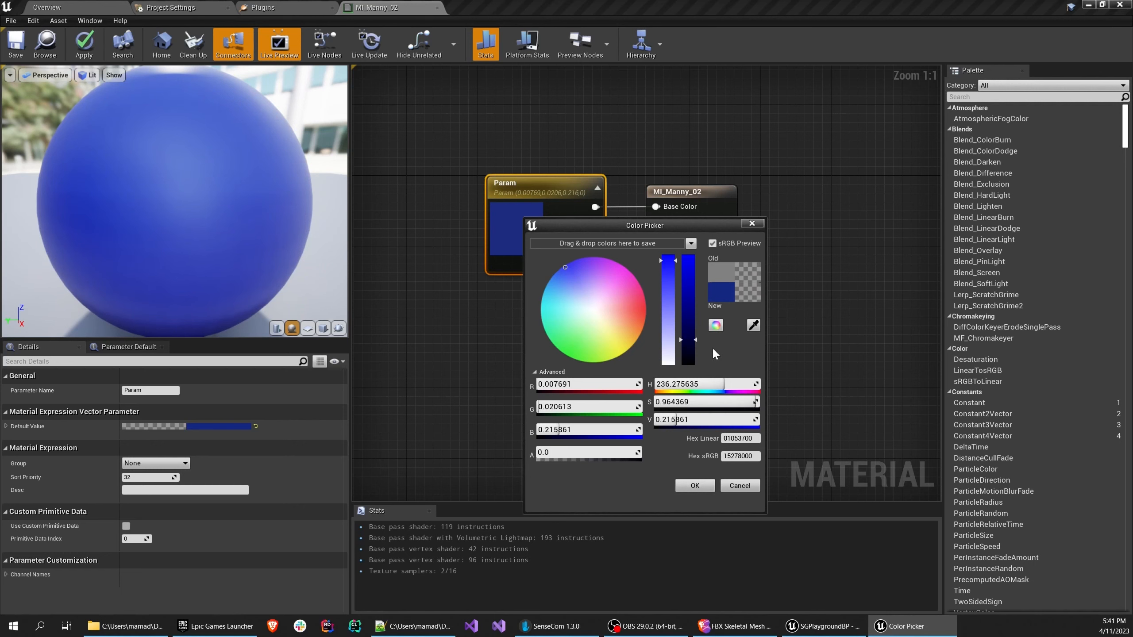
drag(695, 340, 694, 281)
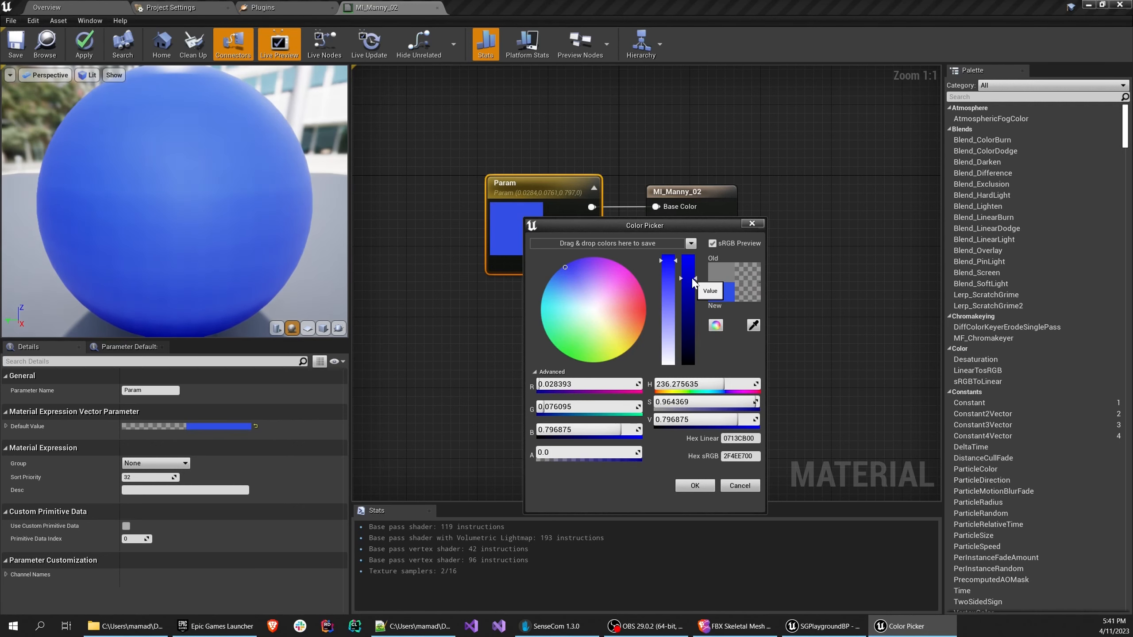
click(708, 489)
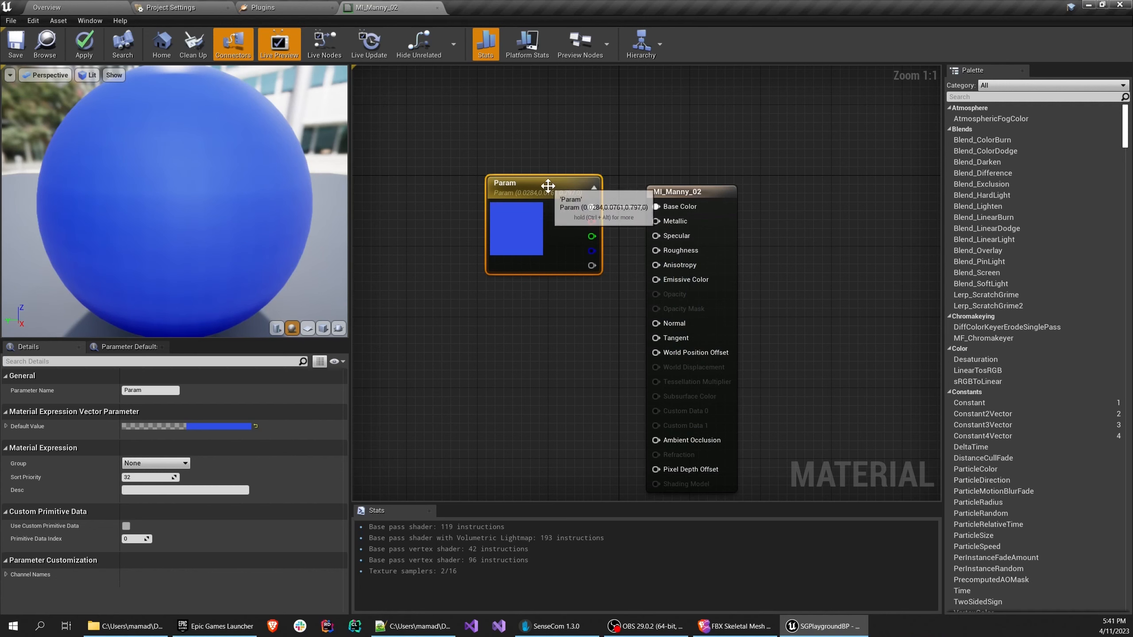
drag(546, 184, 476, 167)
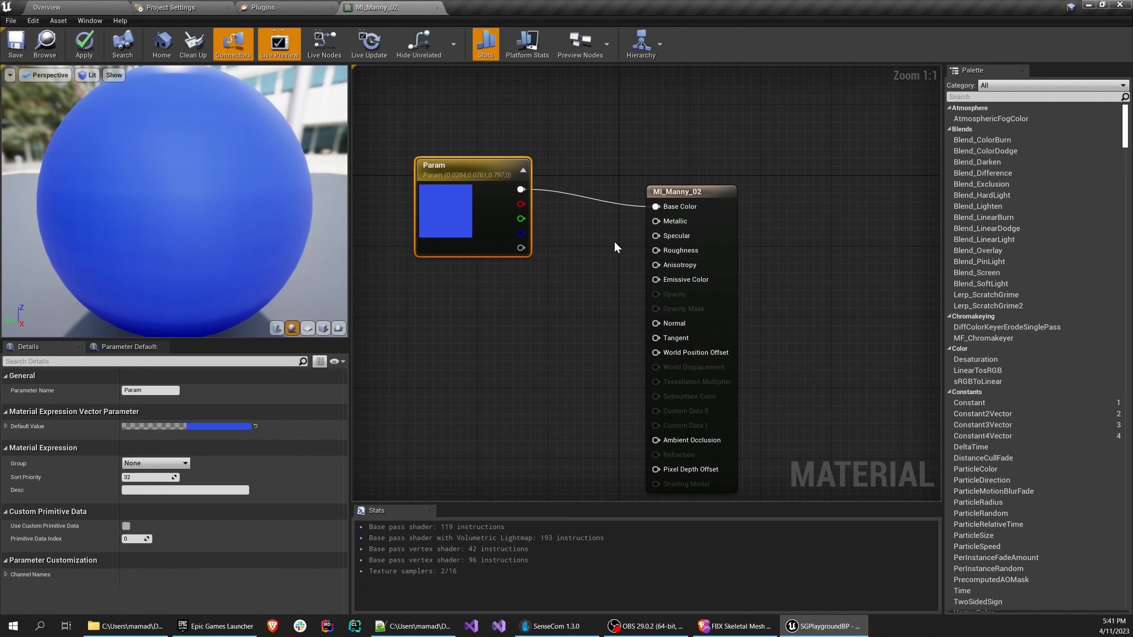
Promote the Metallic input to a parameter, place its node below Param, and set its default value to 1.0.
right_click(656, 221)
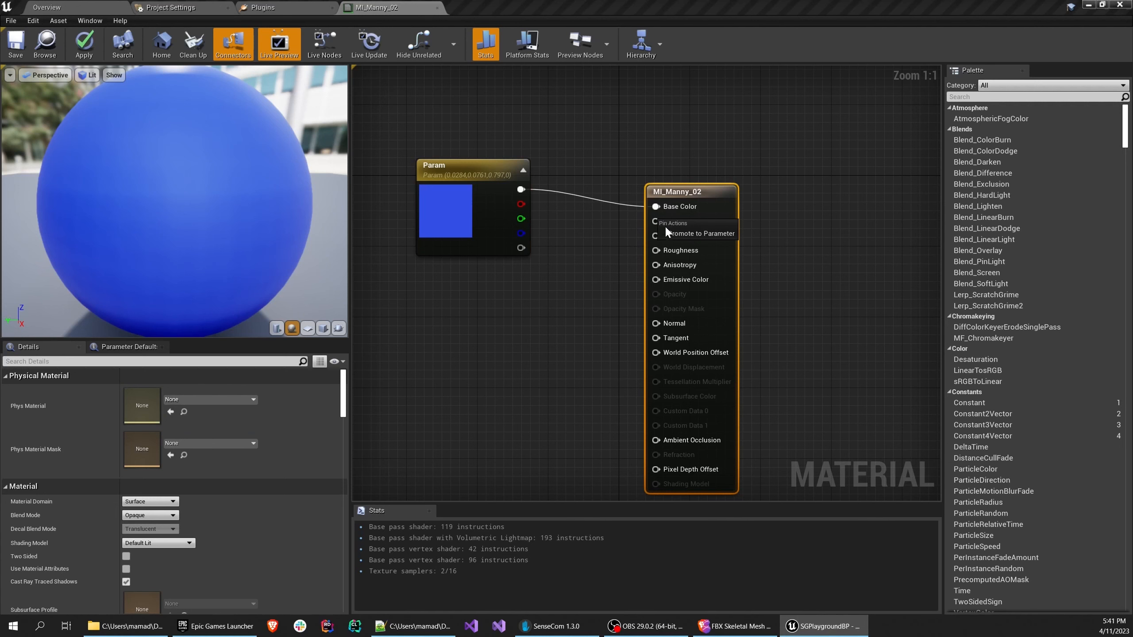
click(695, 233)
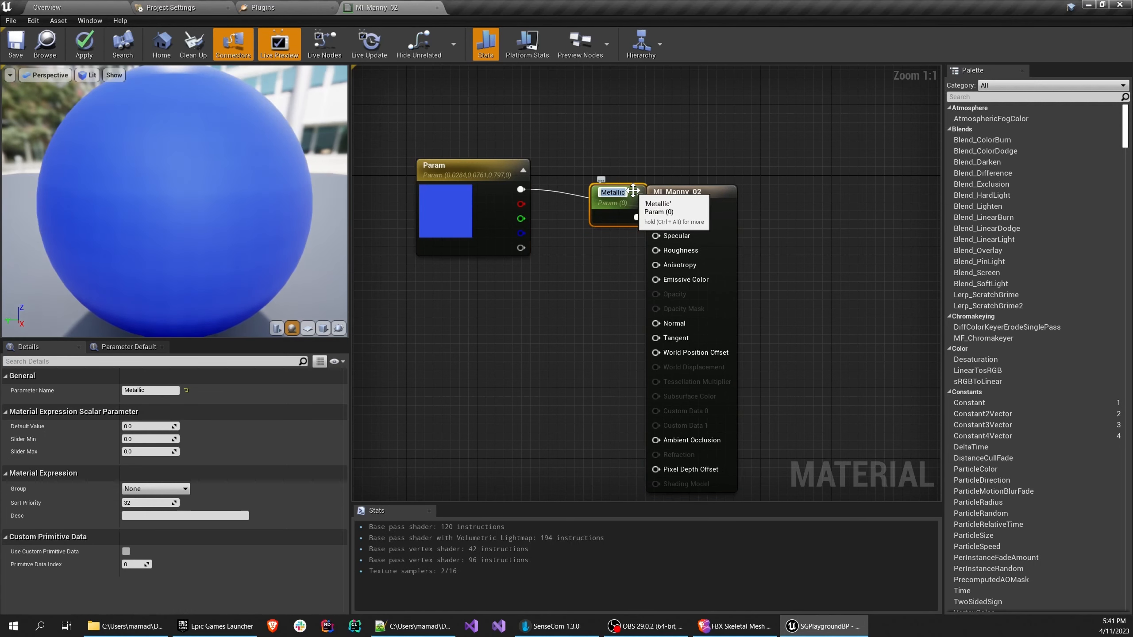
drag(633, 191, 483, 297)
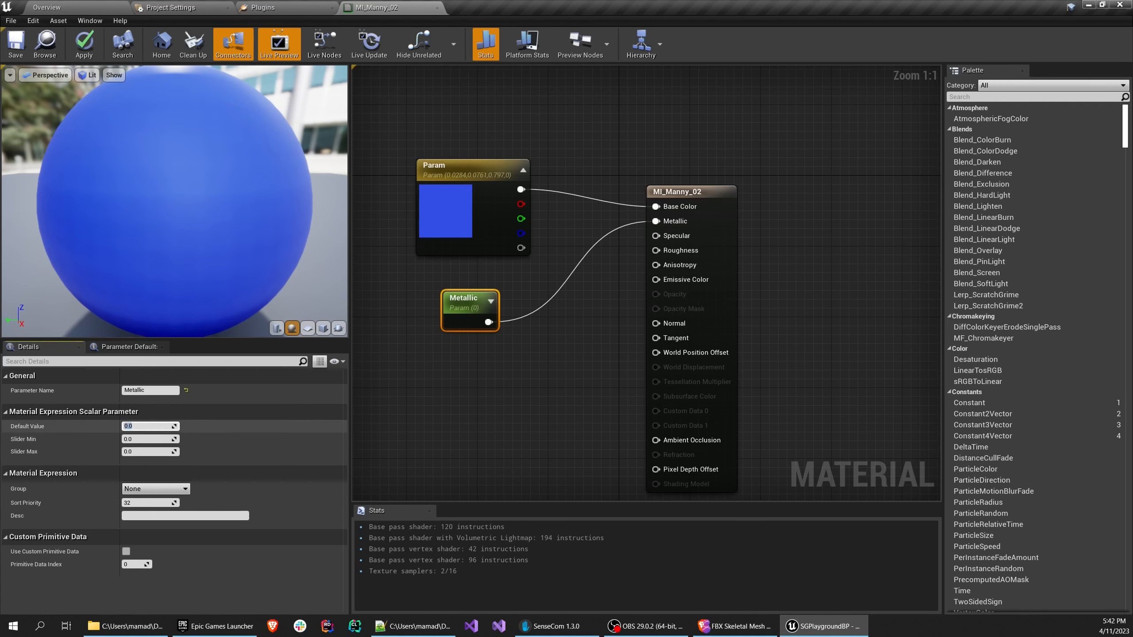
key(Return)
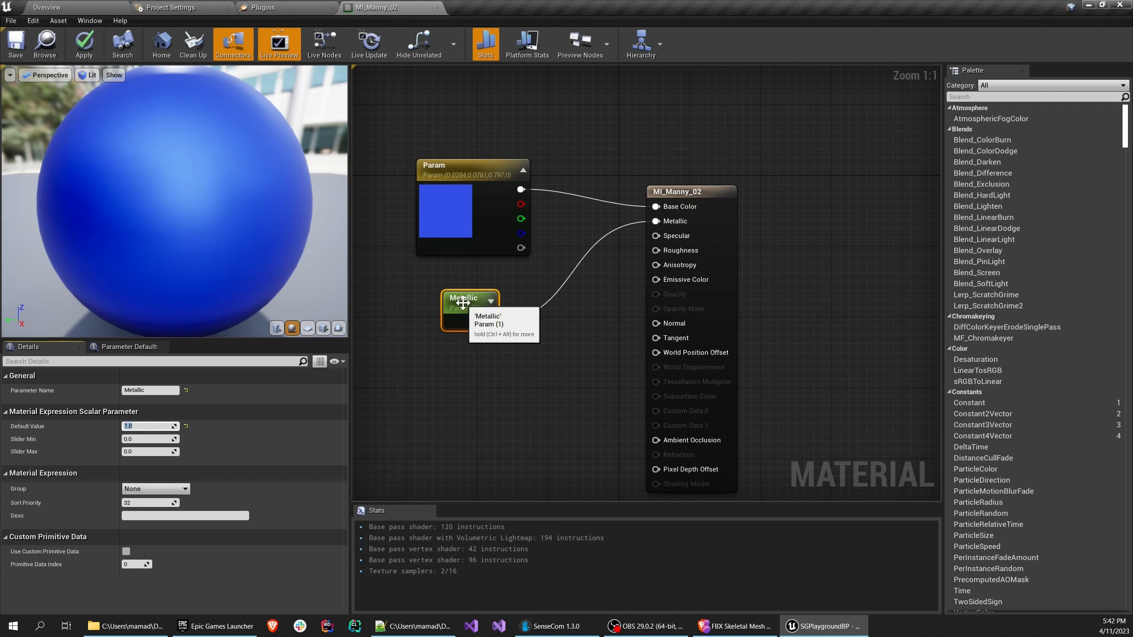
drag(463, 311, 455, 301)
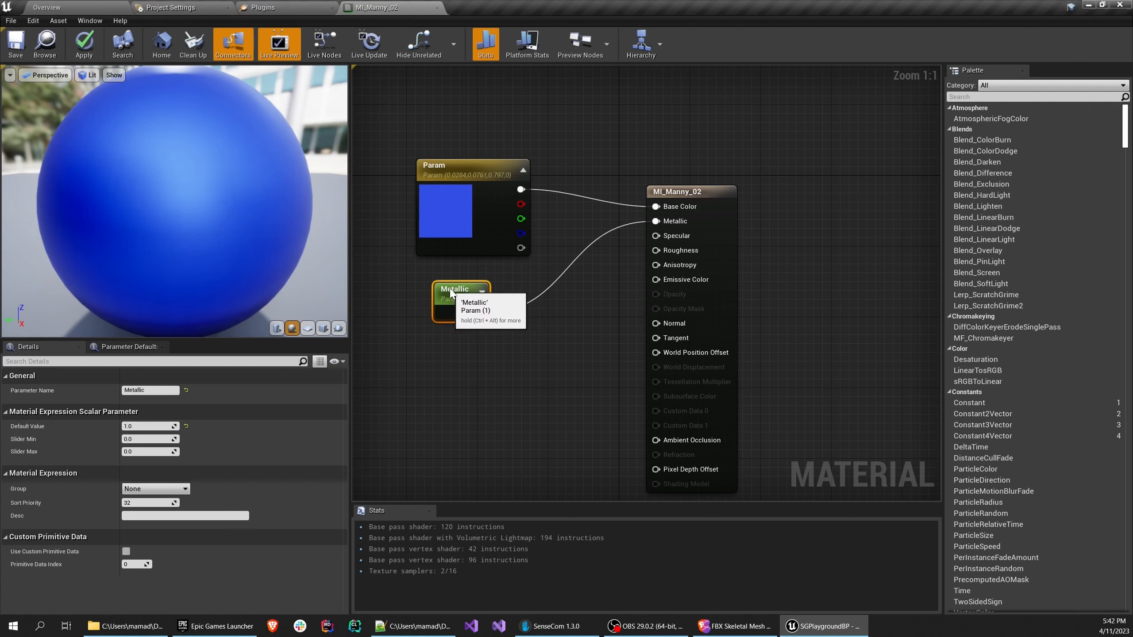
Promote the Roughness input to a parameter below Metallic with a default value of 0.5, then apply and save the material.
right_click(675, 250)
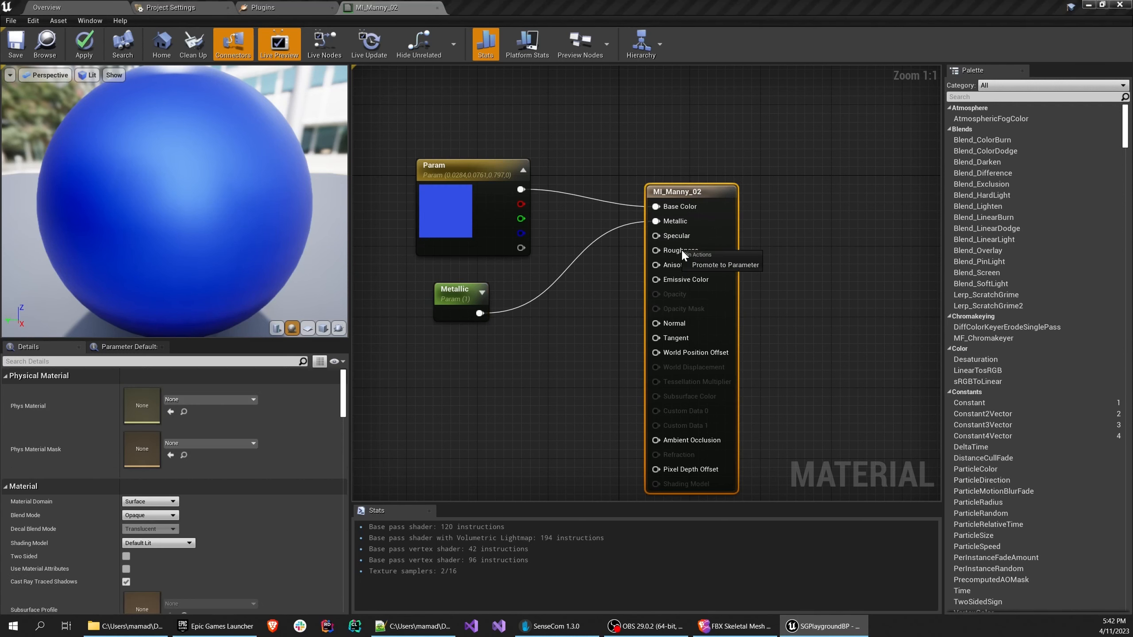
click(694, 263)
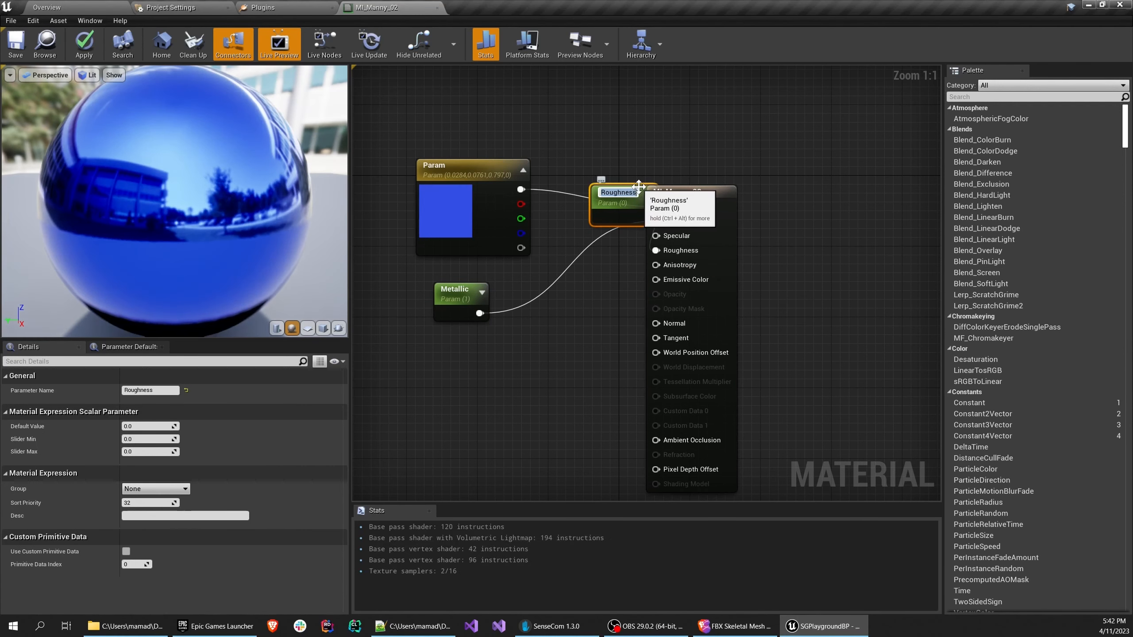
drag(646, 195, 489, 363)
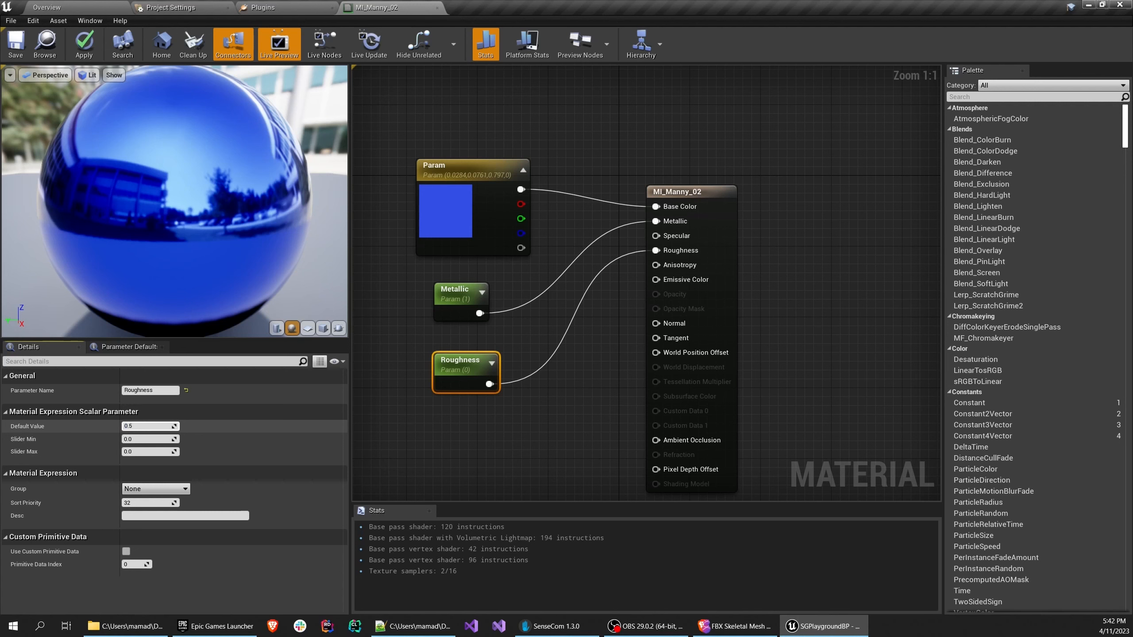
click(128, 426)
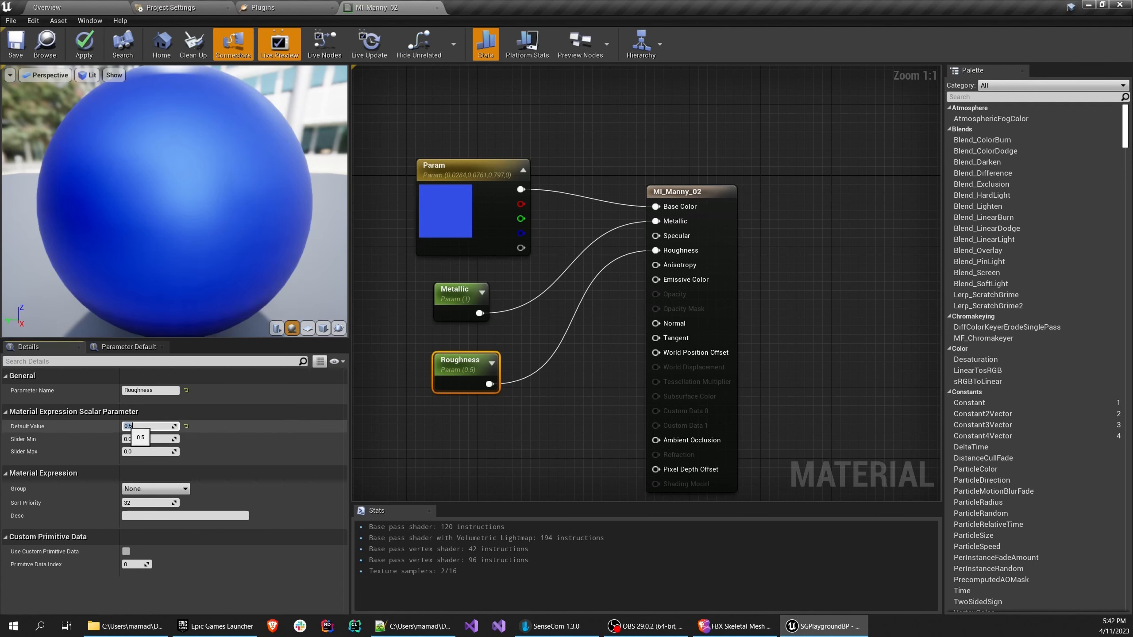
click(84, 45)
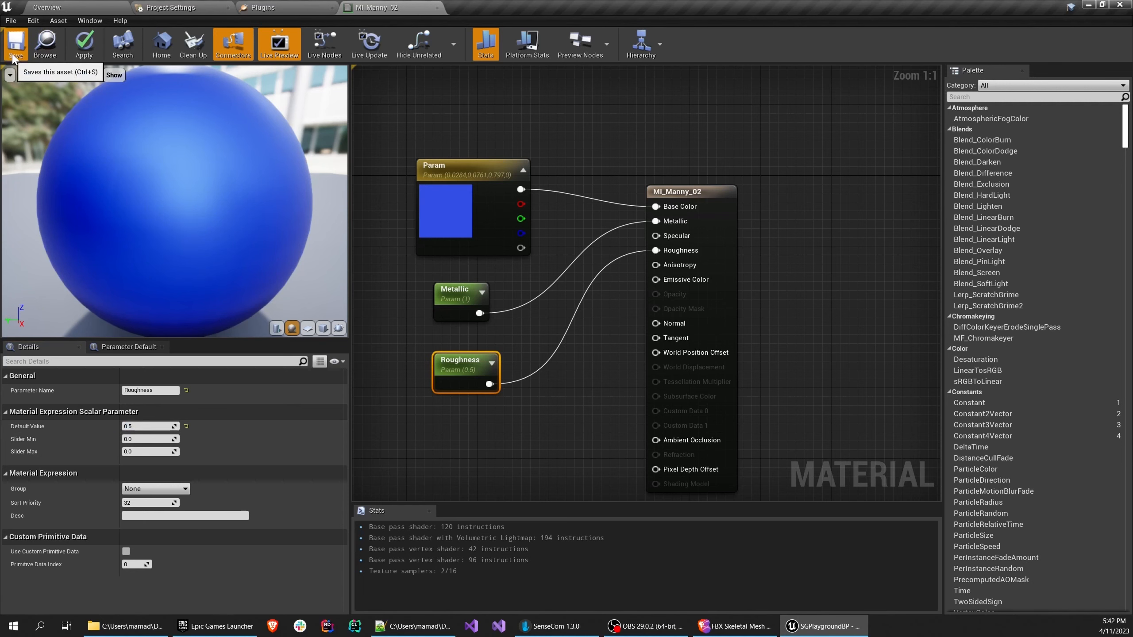
Open the SKM_MannyXR_left skeletal mesh to check how the edited material looks on it, then close it and return to the level editor.
click(100, 10)
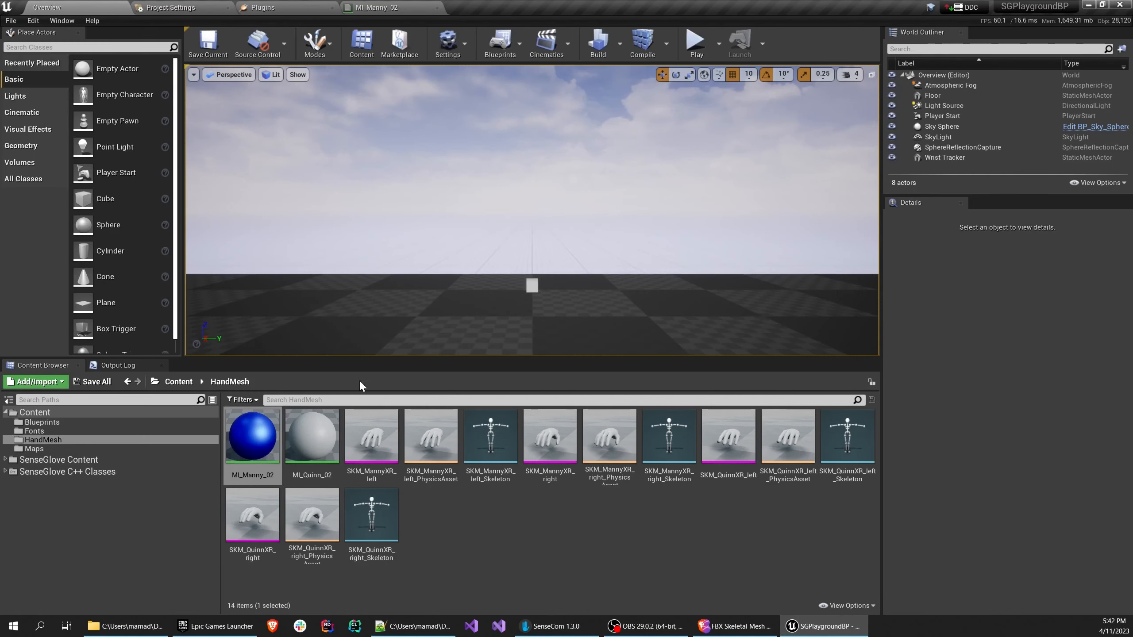
double_click(378, 444)
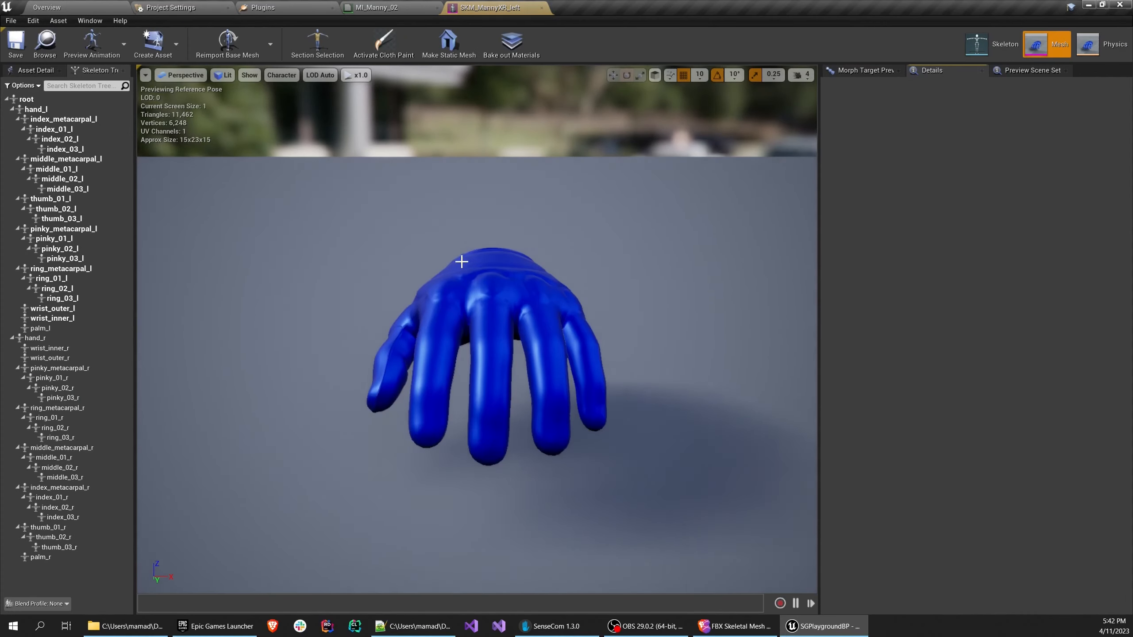
click(541, 7)
click(67, 7)
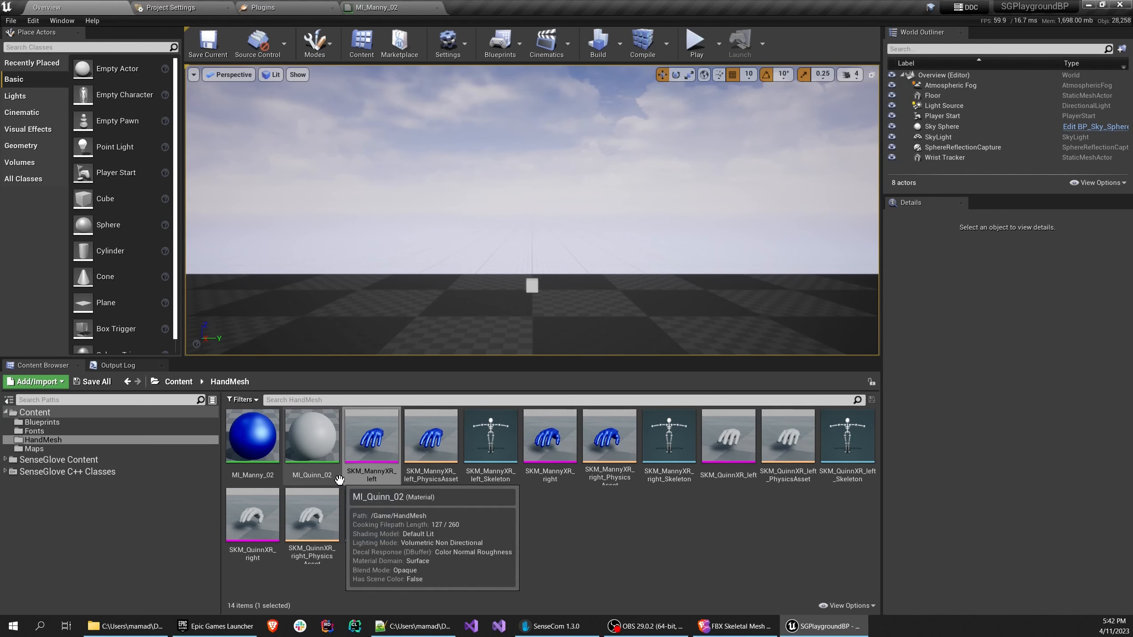
click(126, 411)
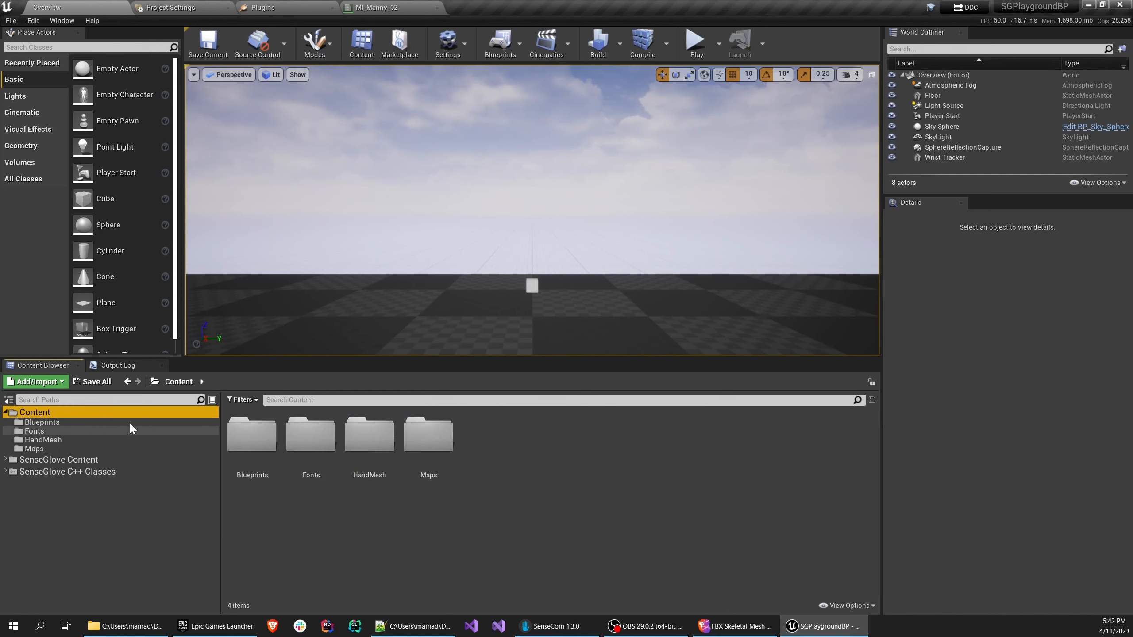
right_click(485, 552)
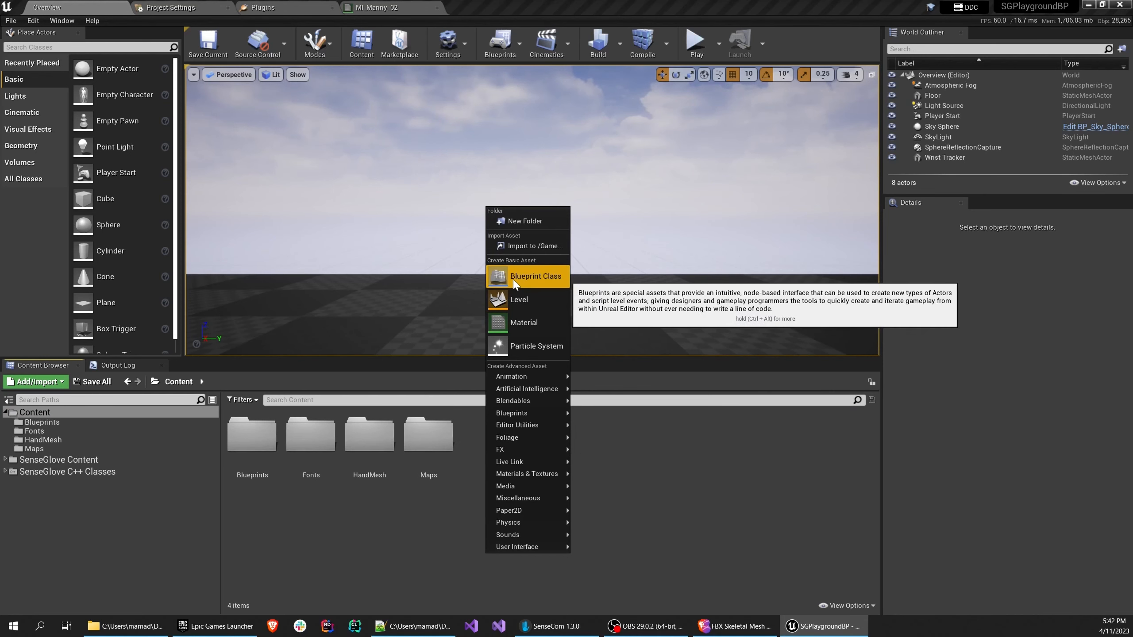
click(384, 557)
double_click(246, 454)
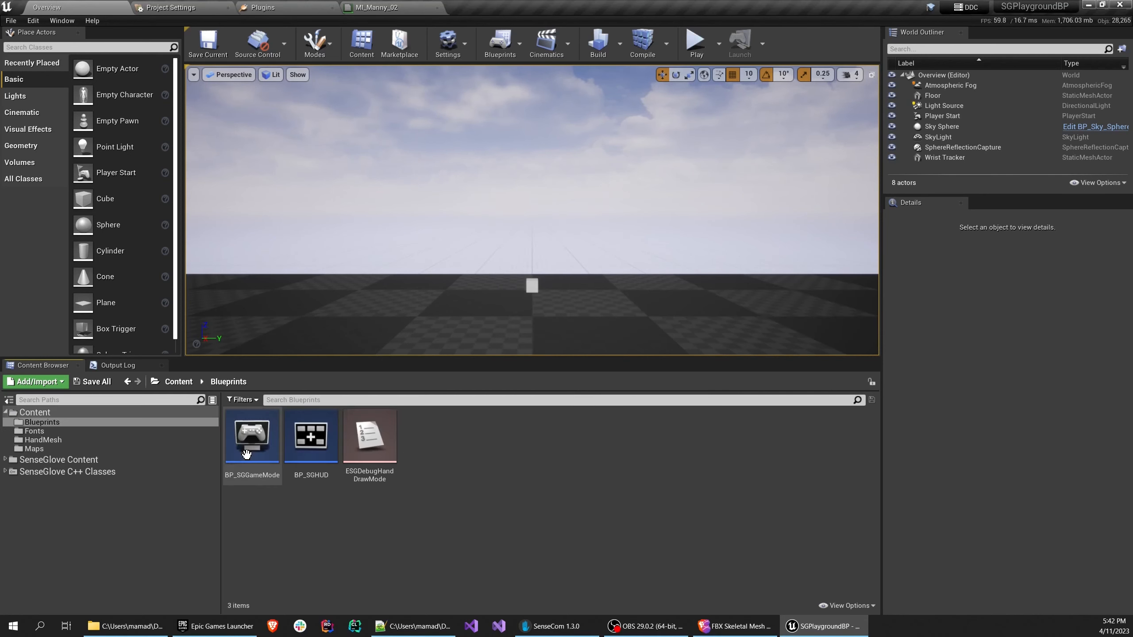
mouse_move(252, 444)
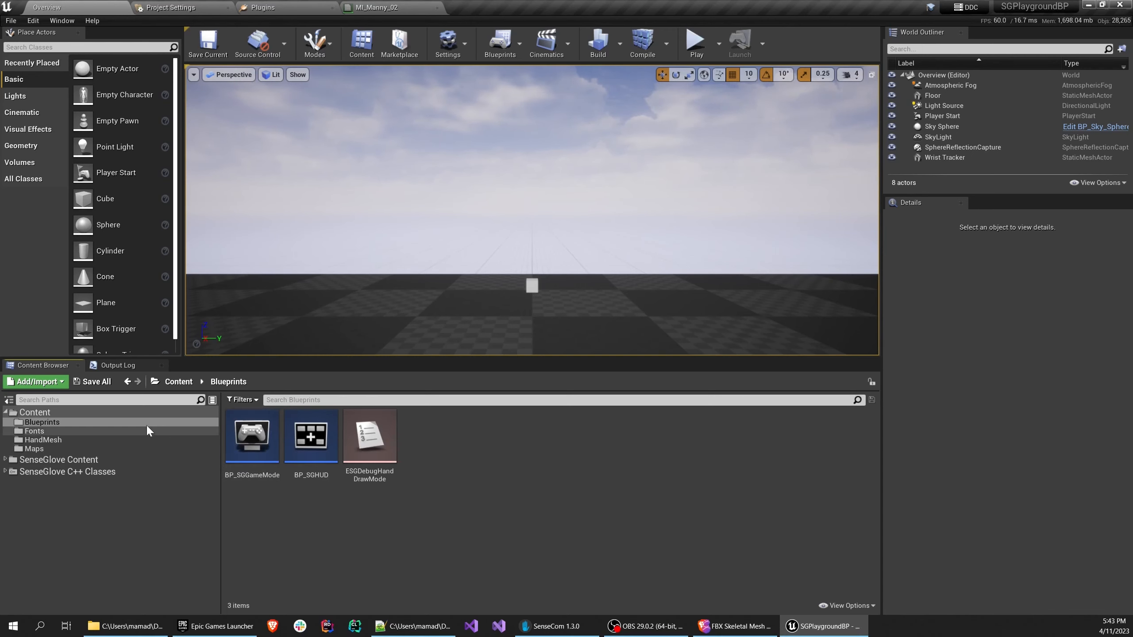
Create a new folder named BPHand under Content.
click(71, 413)
right_click(535, 538)
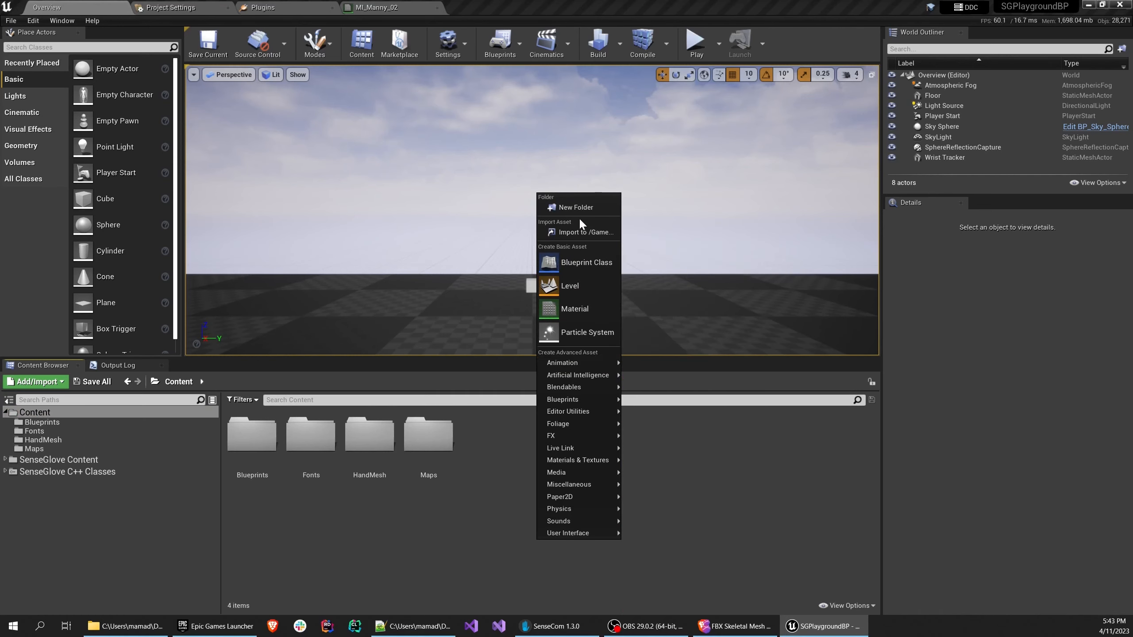
click(577, 206)
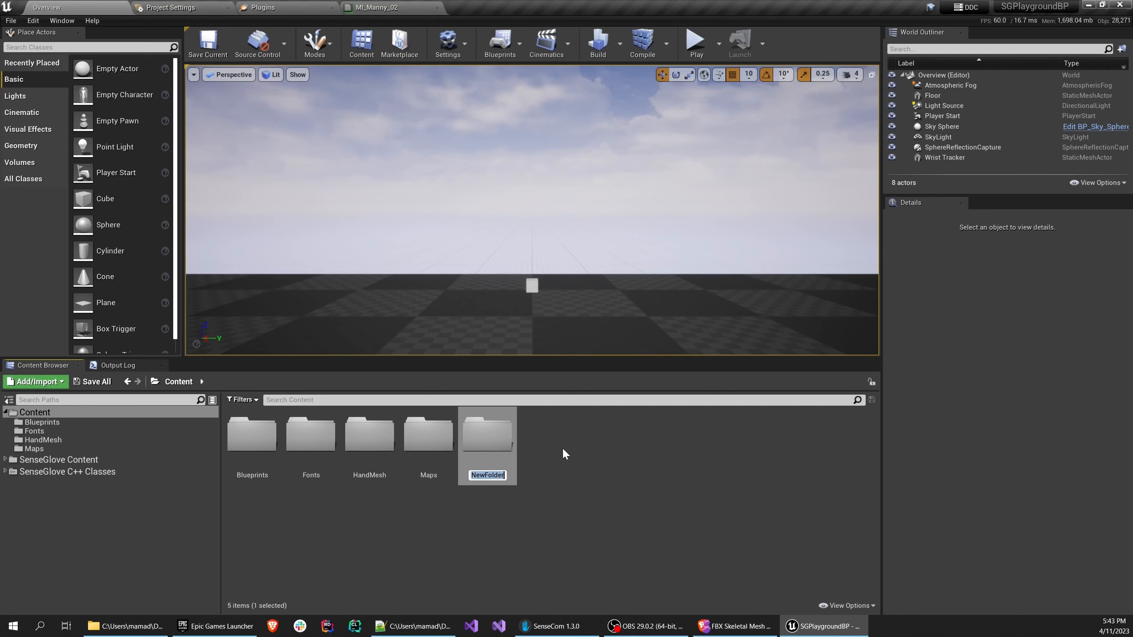
text(BPH)
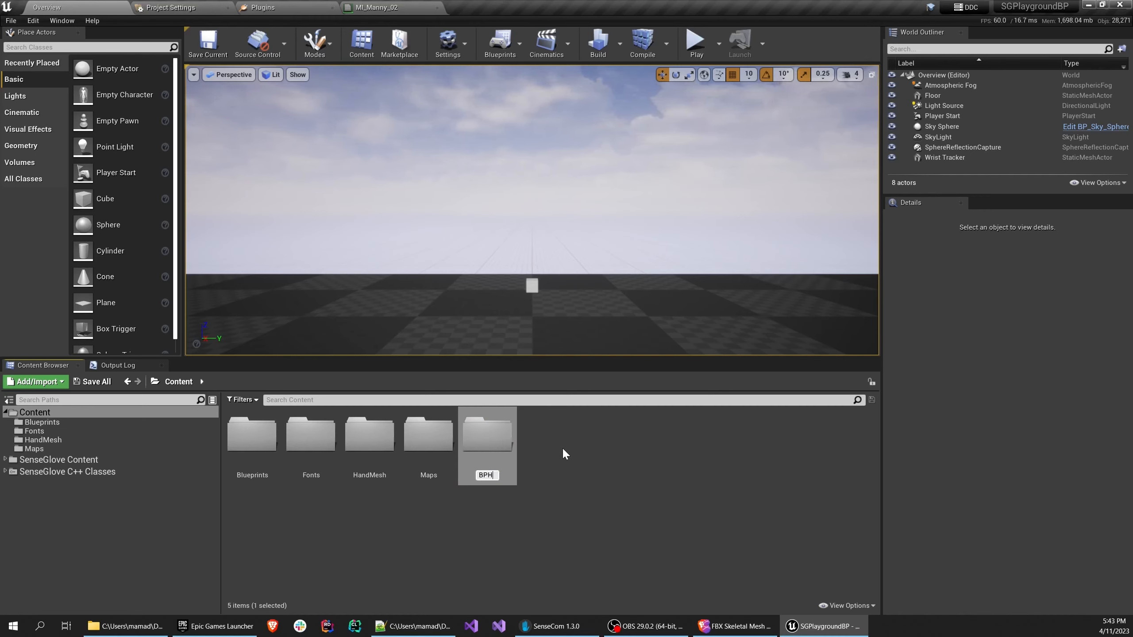
text(and)
key(Return)
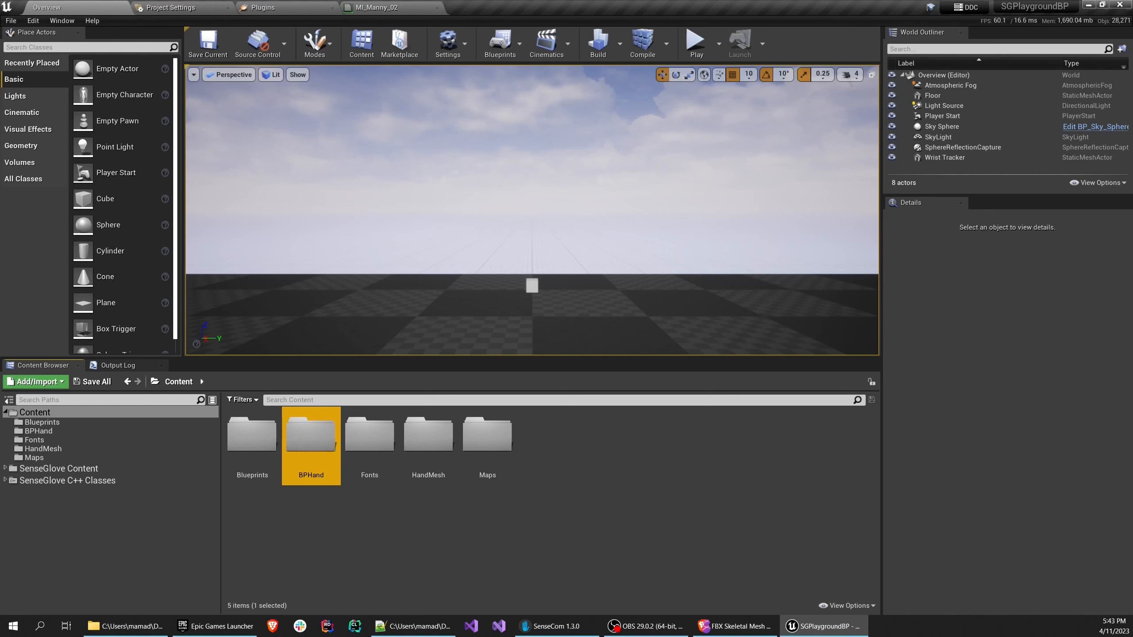
Create a Blueprint class in the BPHand folder with SGGameModeBase as its parent class.
double_click(306, 440)
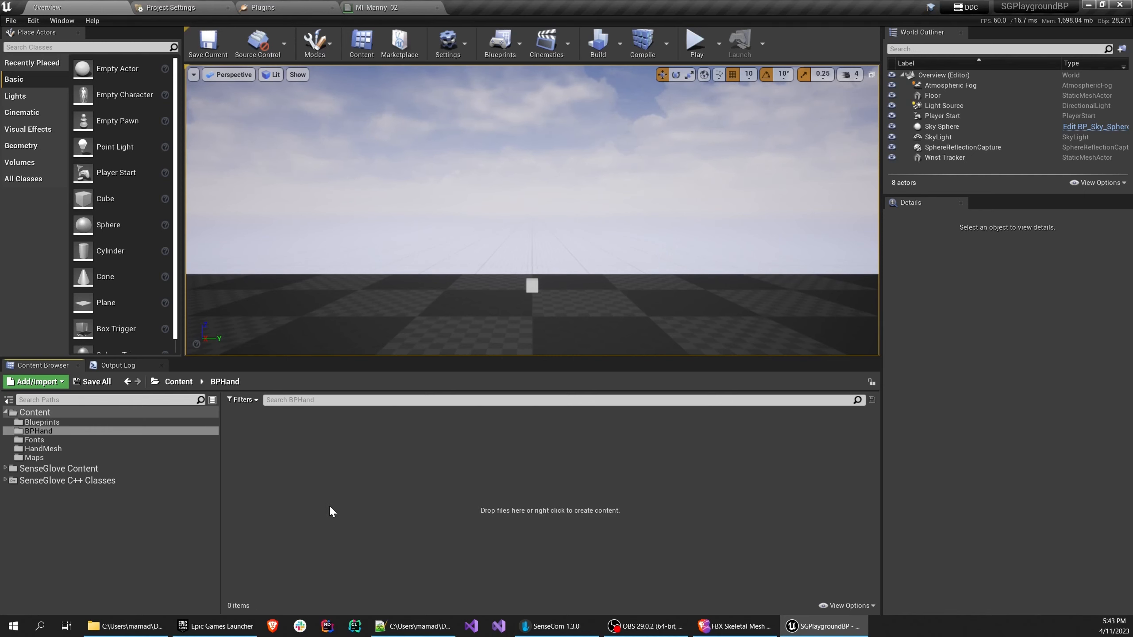
right_click(329, 505)
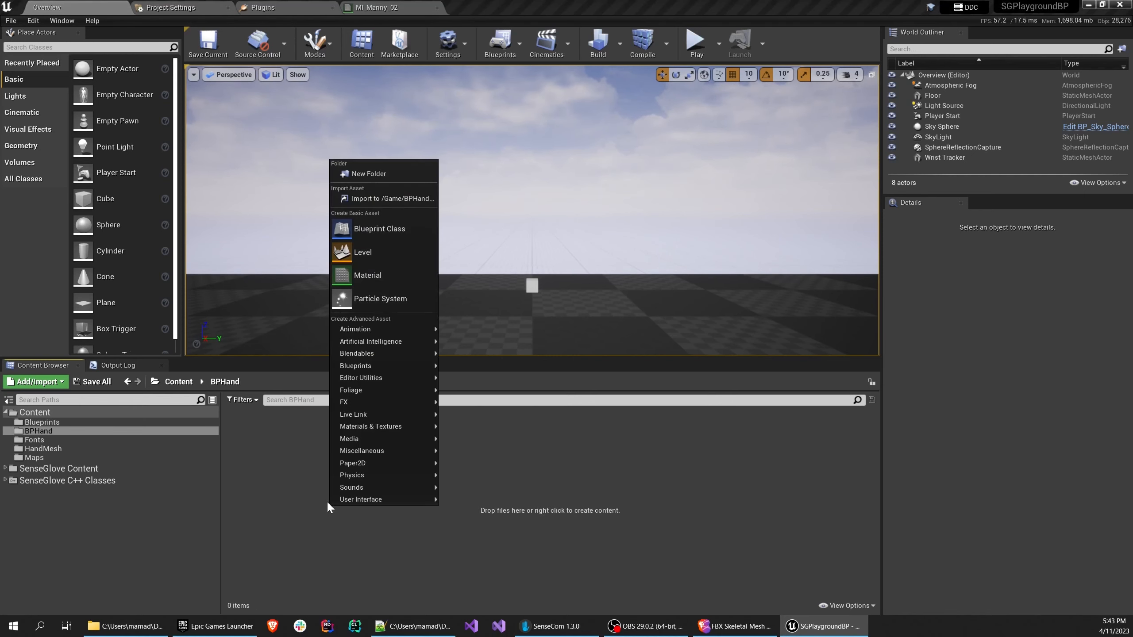
click(378, 229)
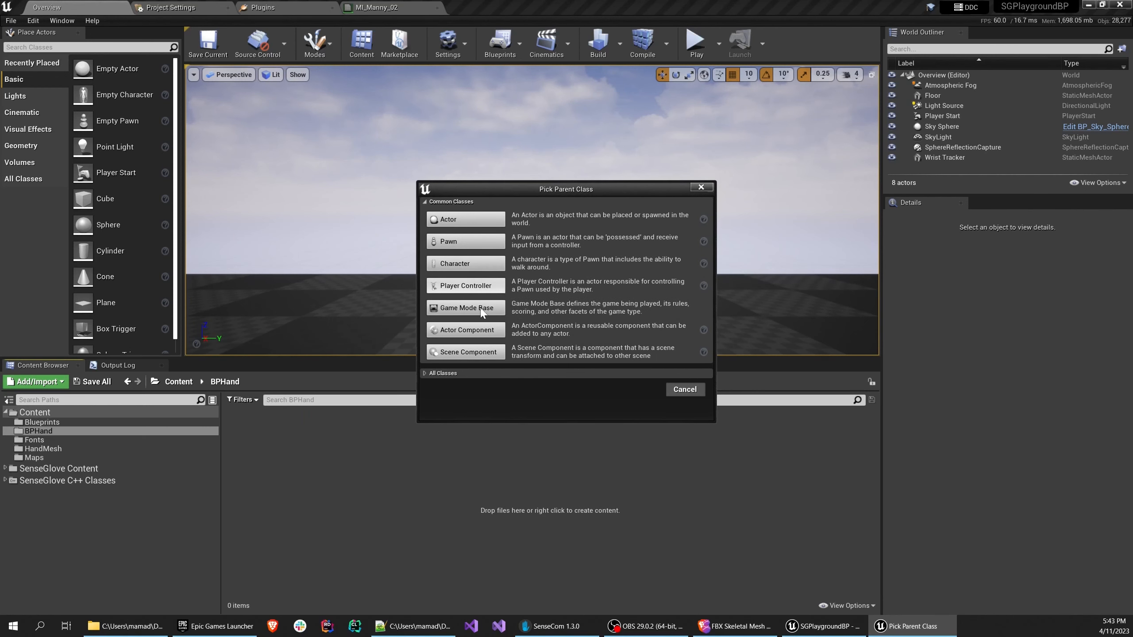
click(453, 374)
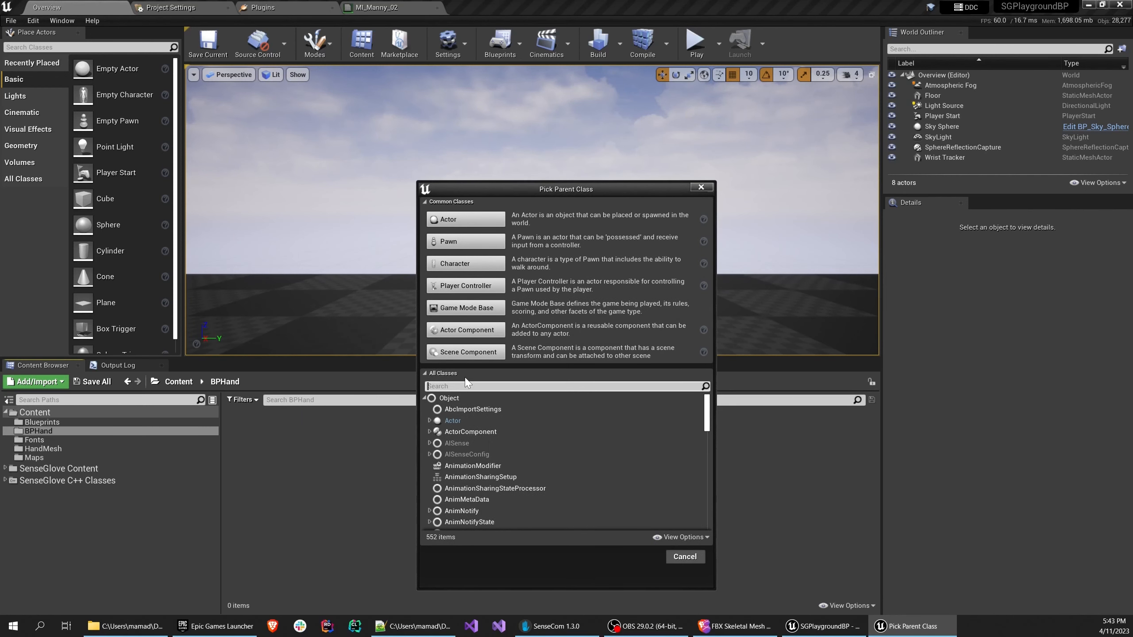
text(SG)
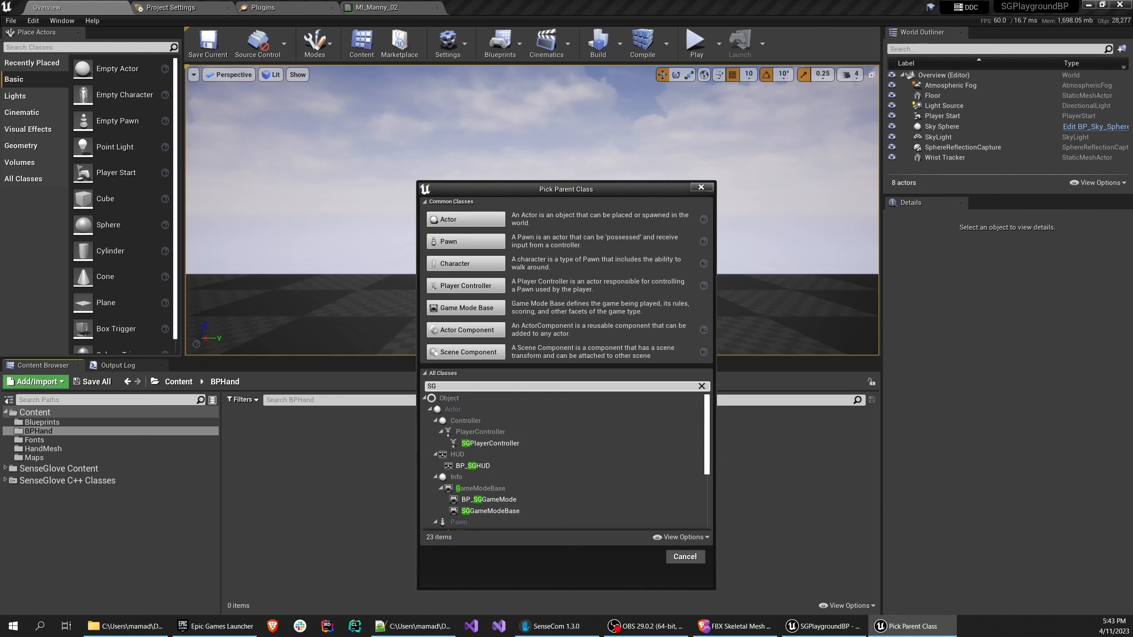
scroll(569, 479, down, 3)
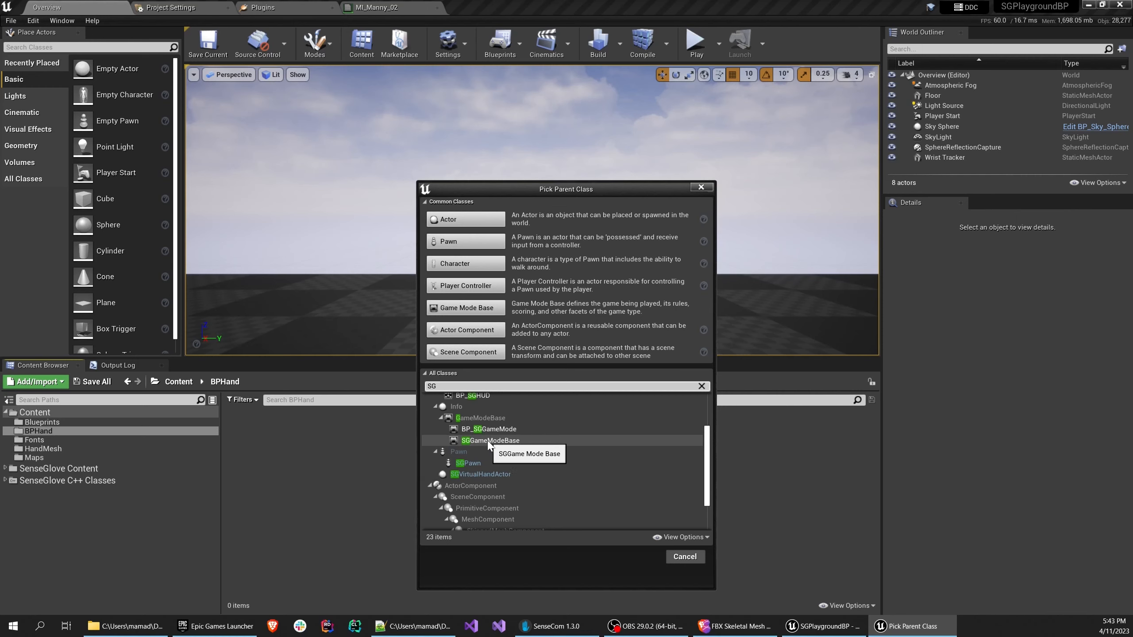
click(485, 440)
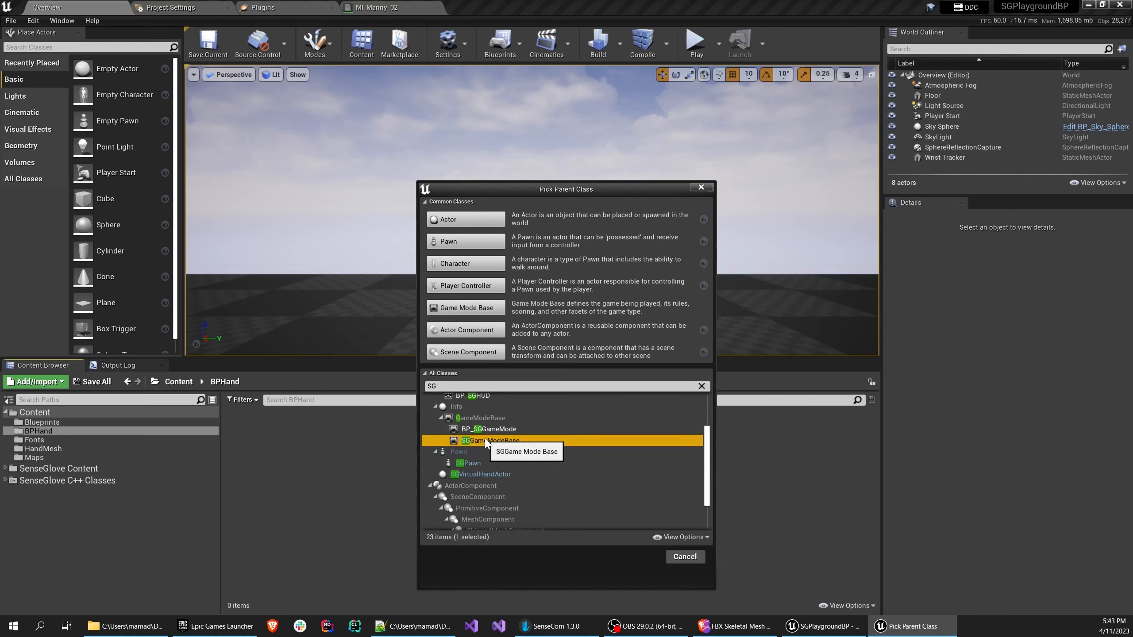
click(639, 558)
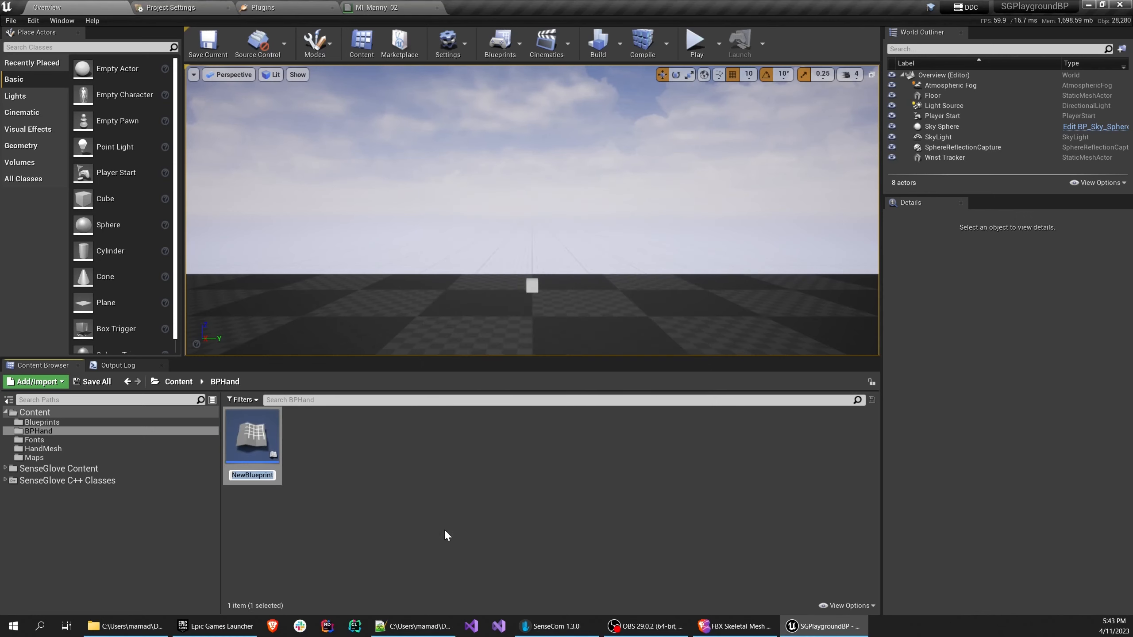
Name the new game mode Blueprint BP_MyGameMode.
text(SG)
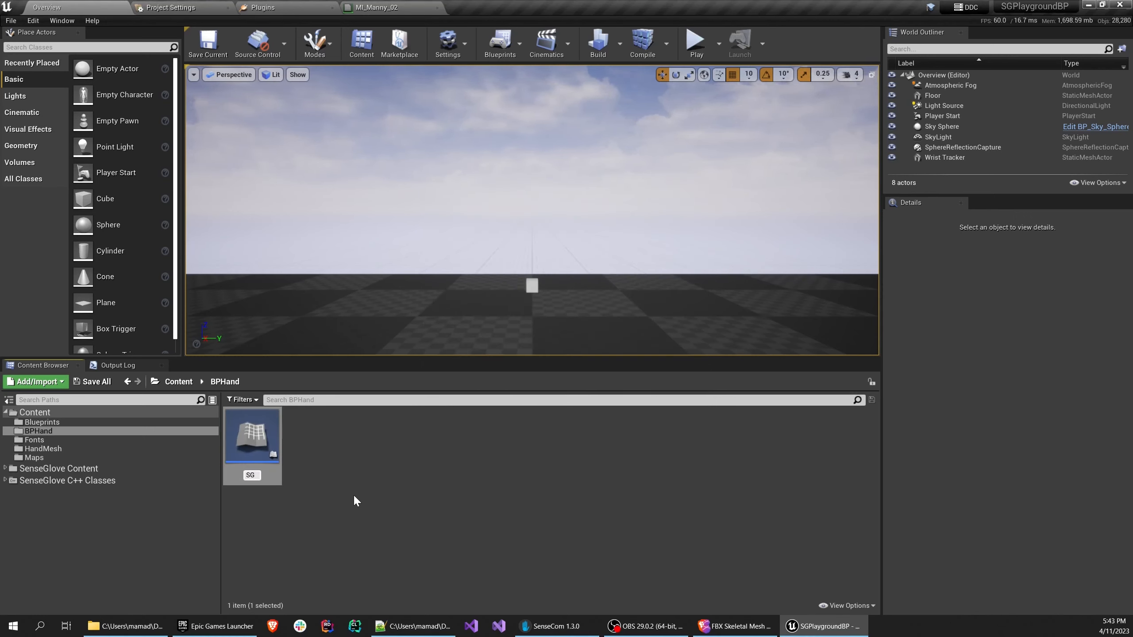
text(_My)
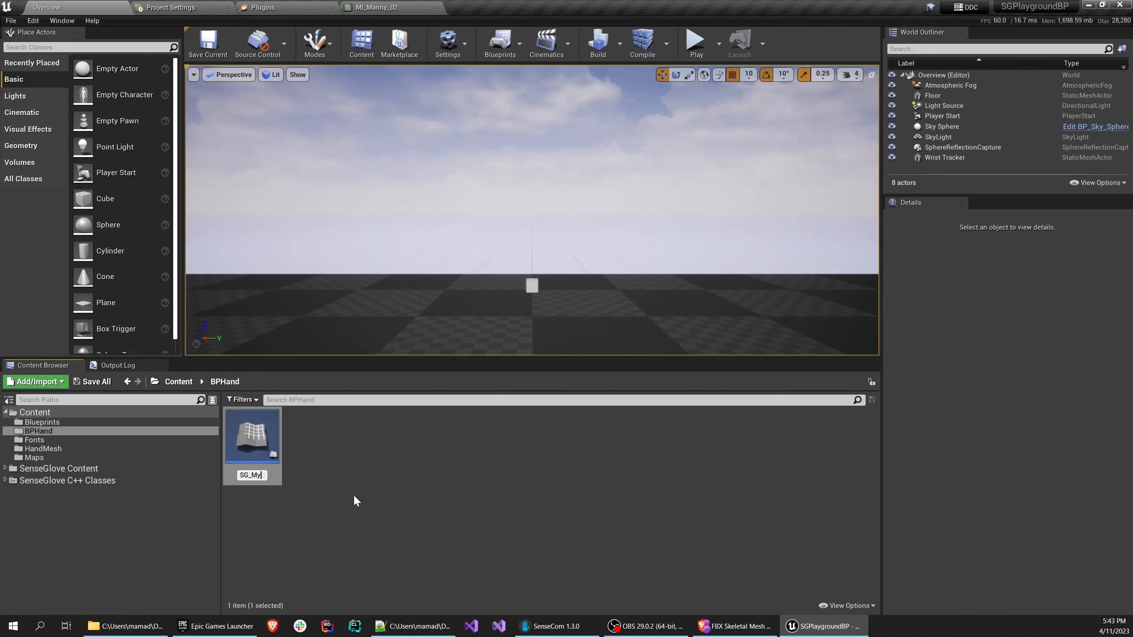
key(BackSpace)
key(BackSpace)
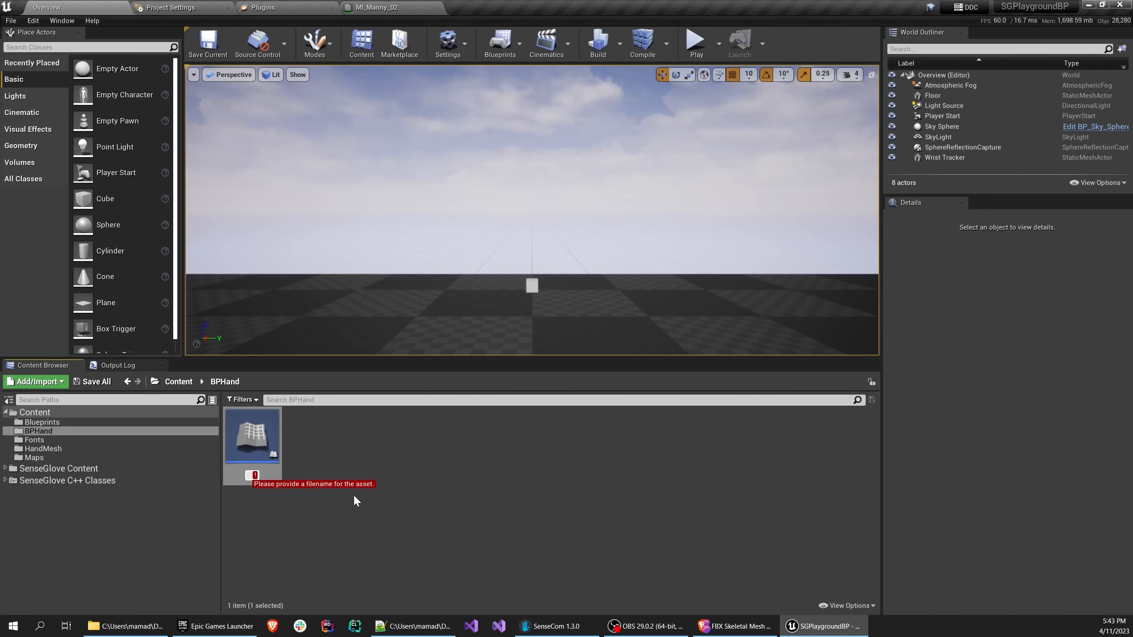
text(BP_My)
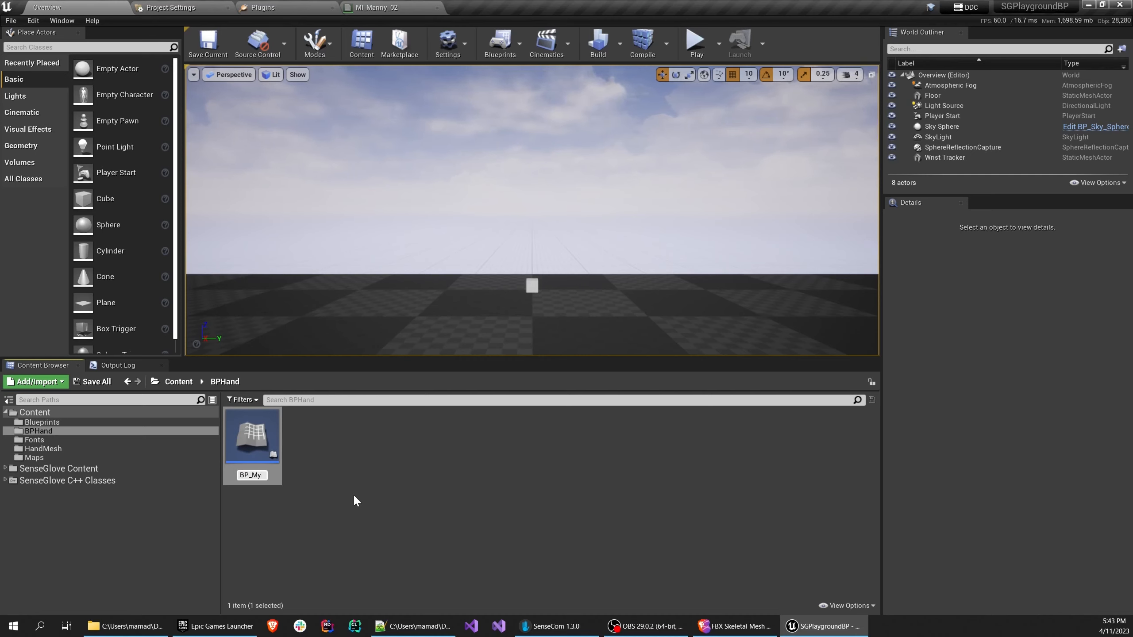
text(GameM)
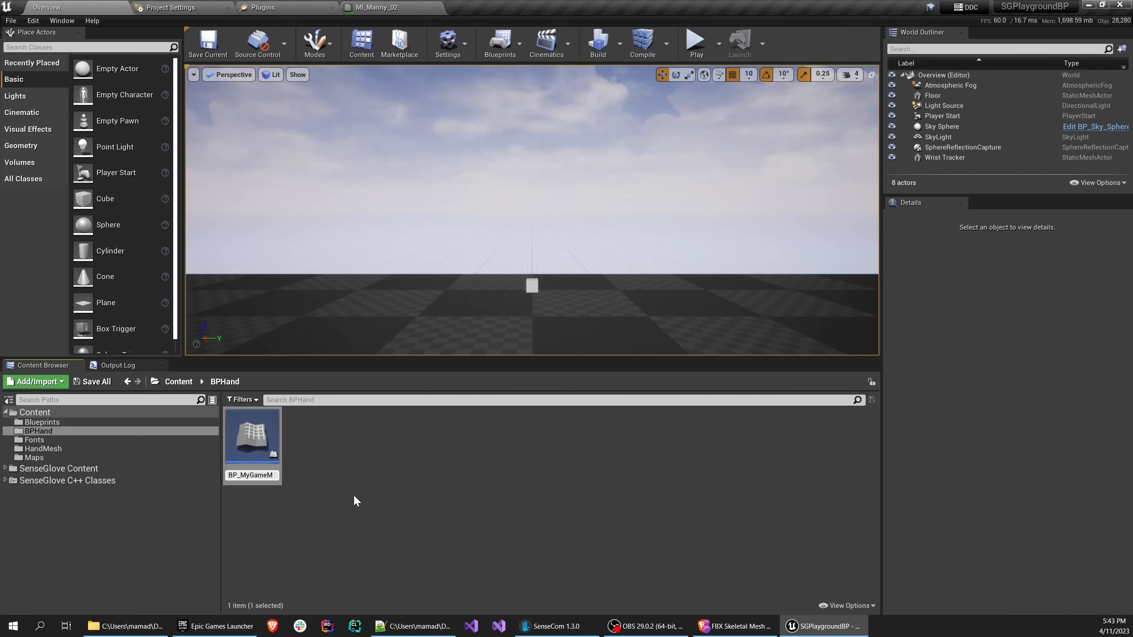
text(ode)
key(Return)
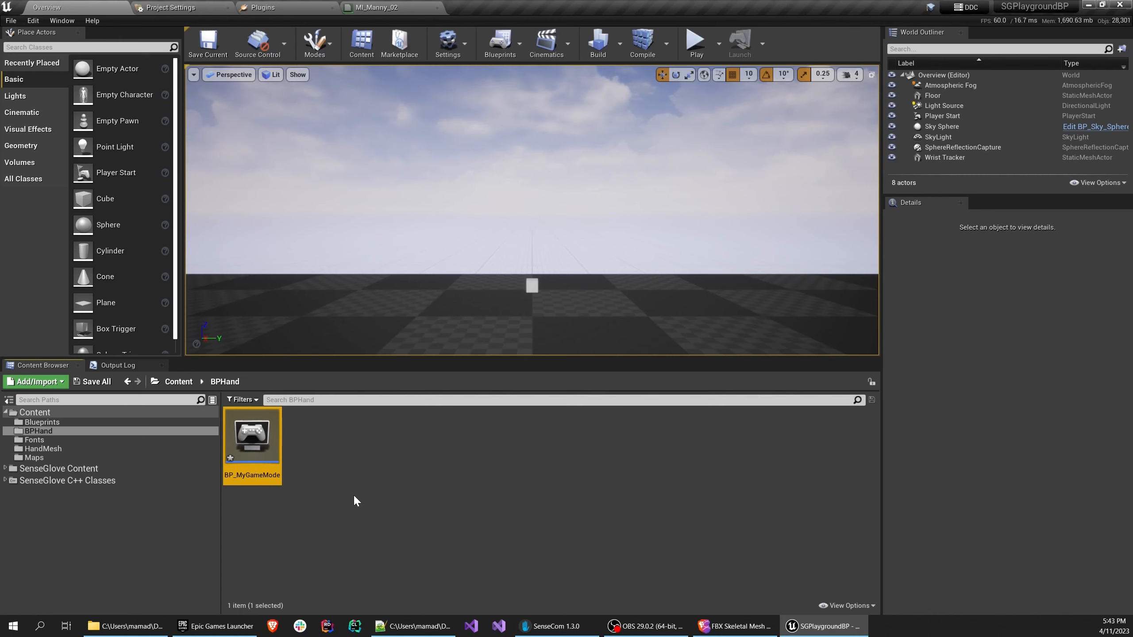
right_click(325, 481)
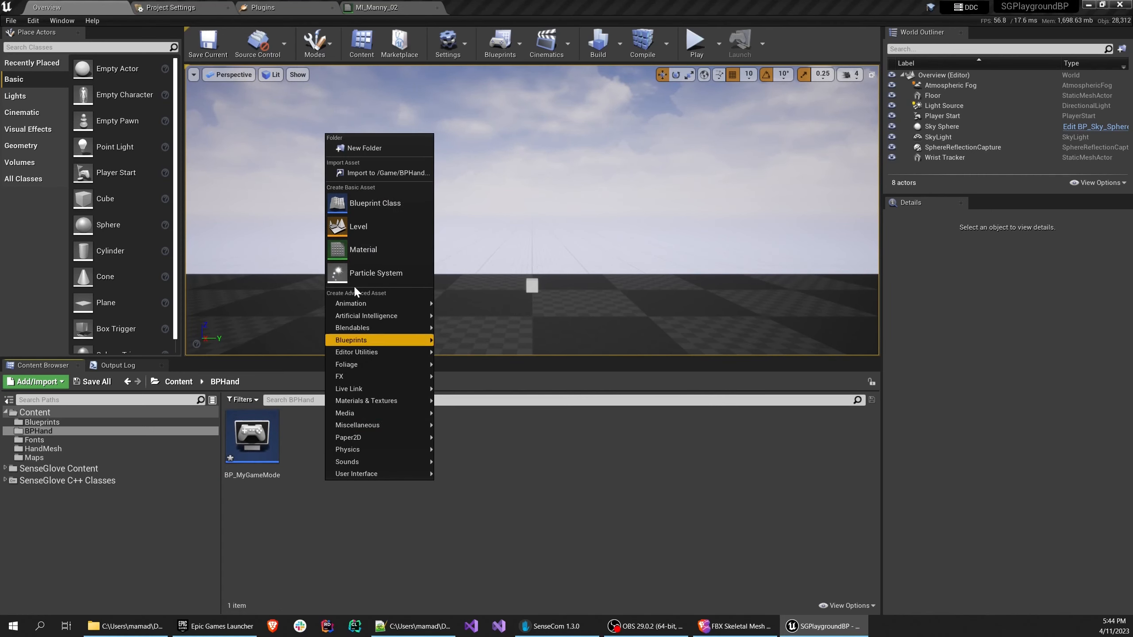
click(302, 461)
click(248, 448)
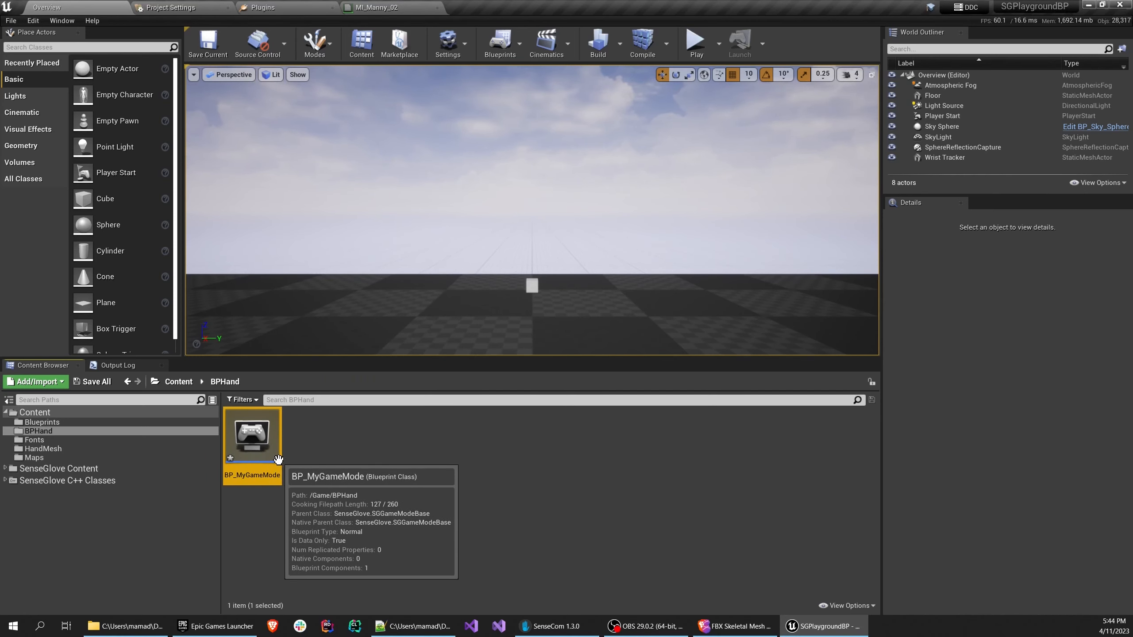
right_click(369, 468)
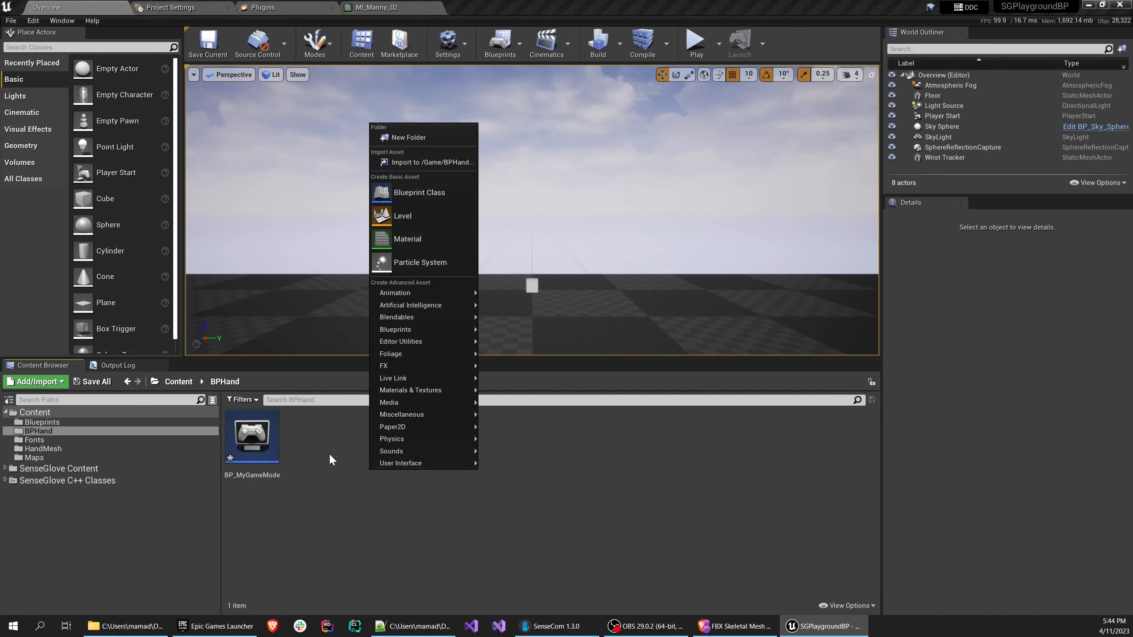
Open BP_MyGameMode to examine its player controller and default pawn class settings, and return to the level editor.
click(264, 440)
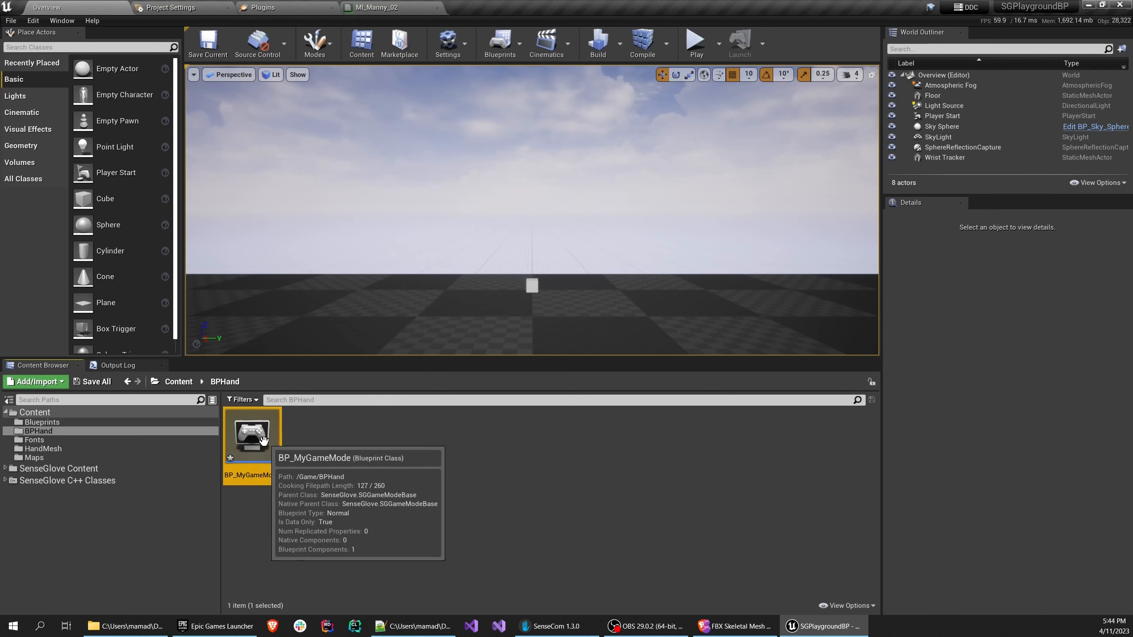
double_click(253, 464)
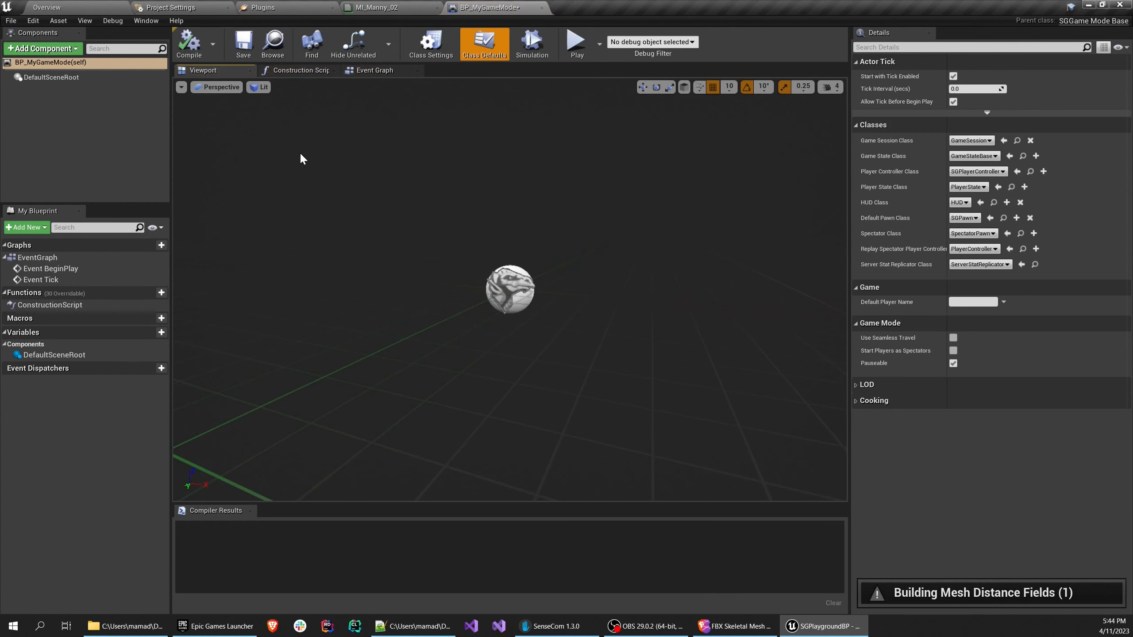
click(103, 7)
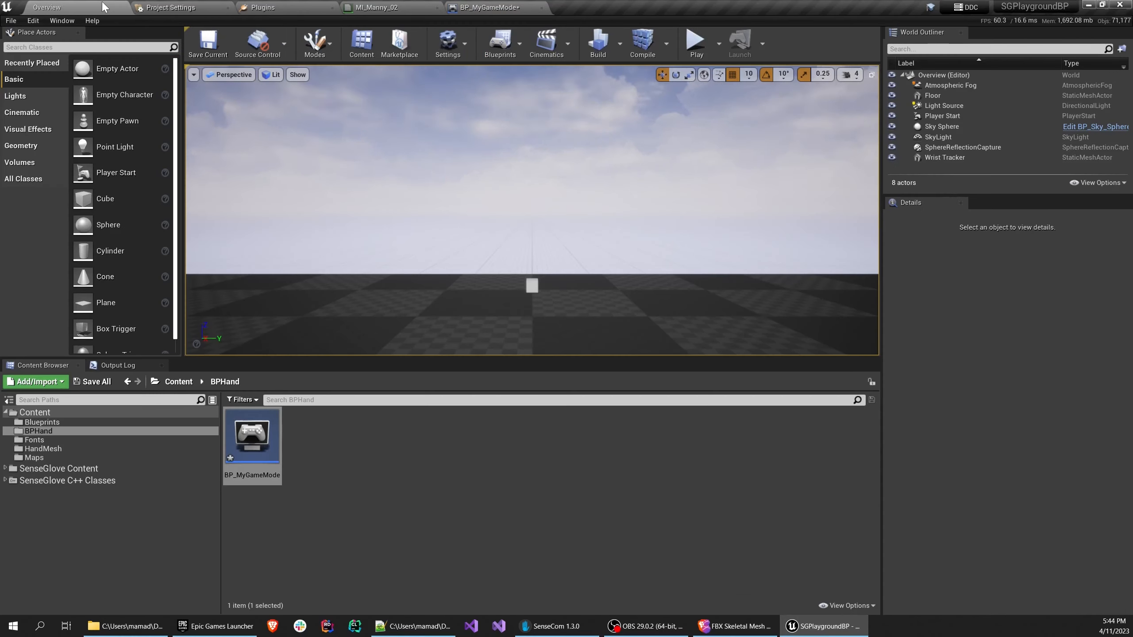
click(510, 11)
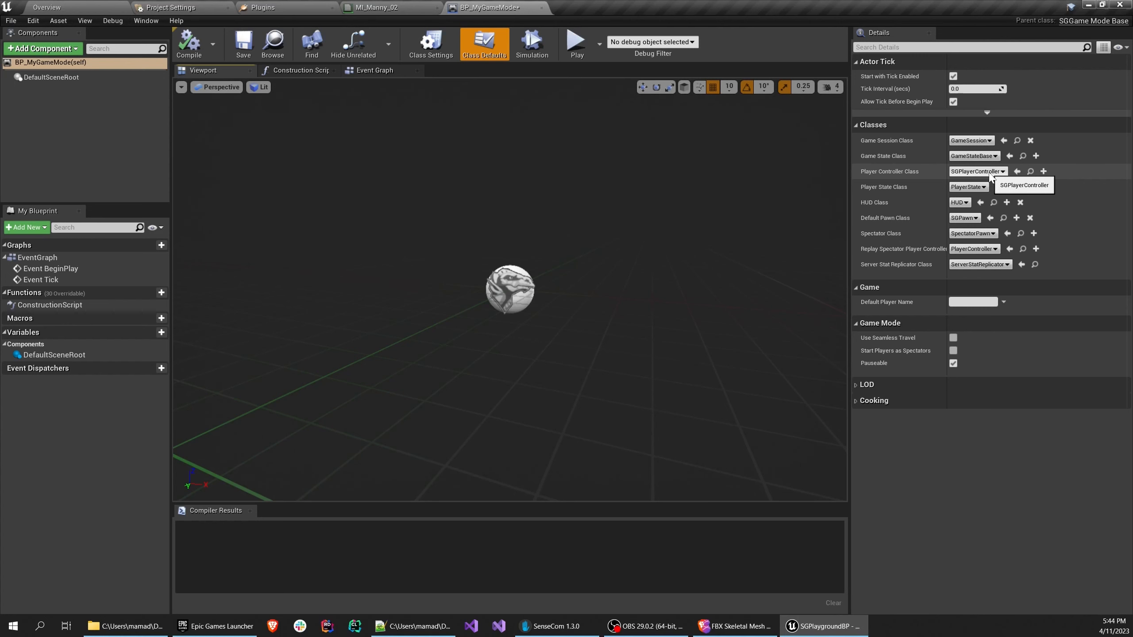
click(90, 6)
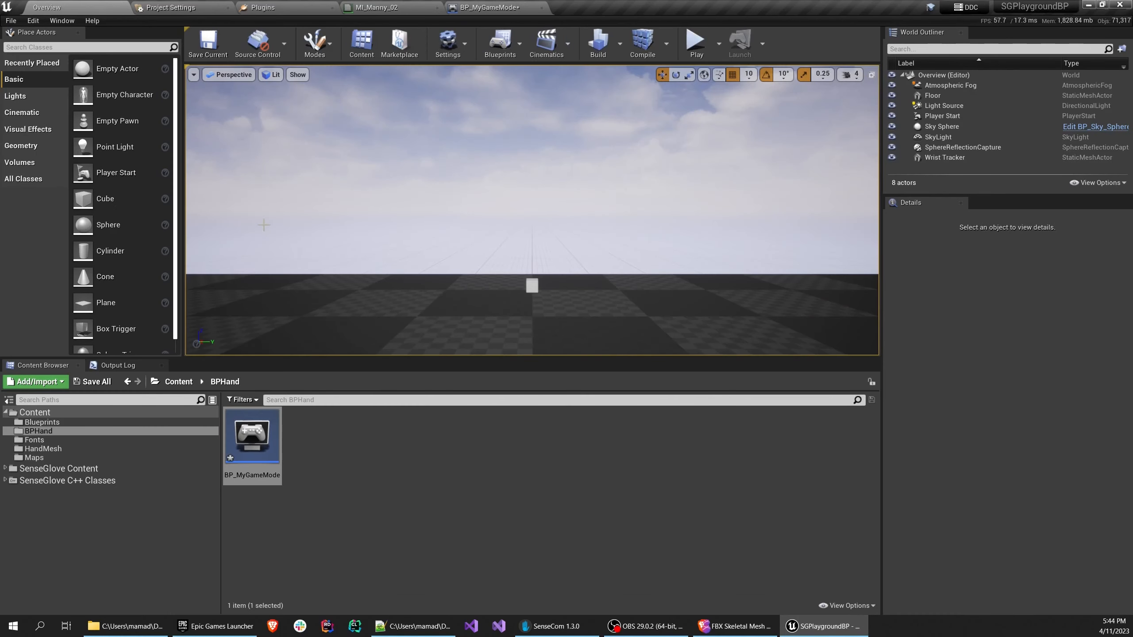
right_click(392, 498)
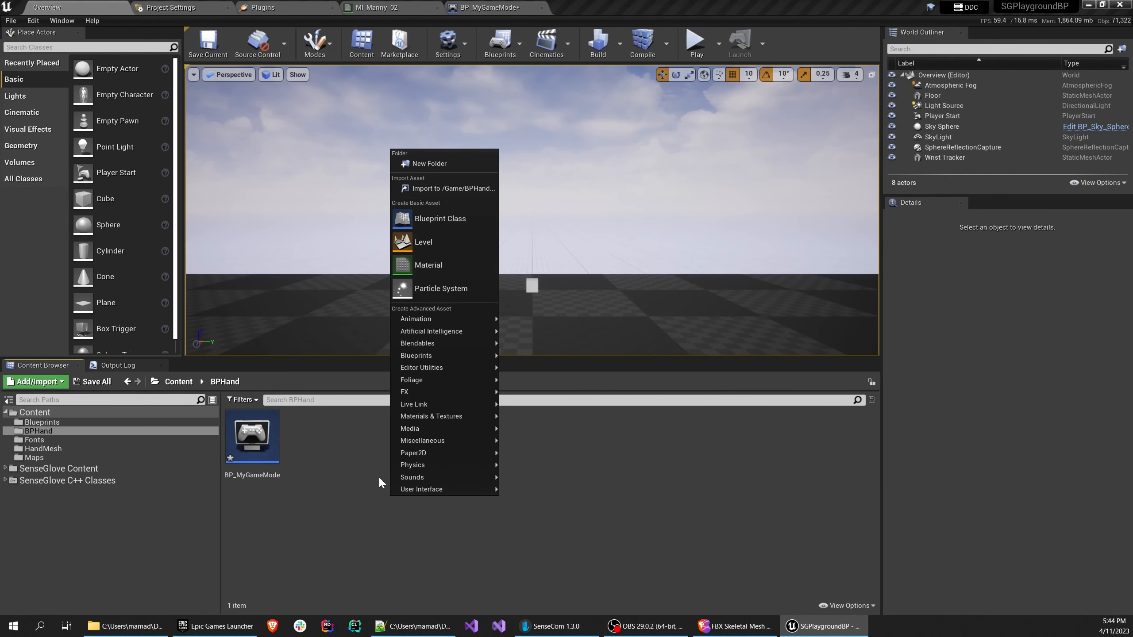
click(429, 228)
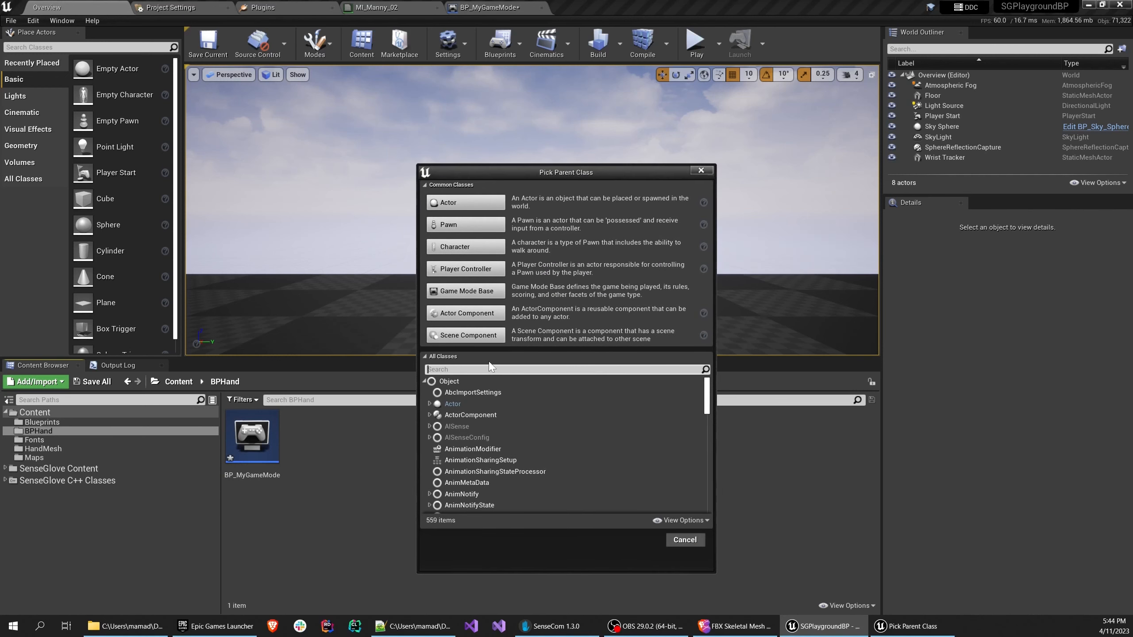
text(S)
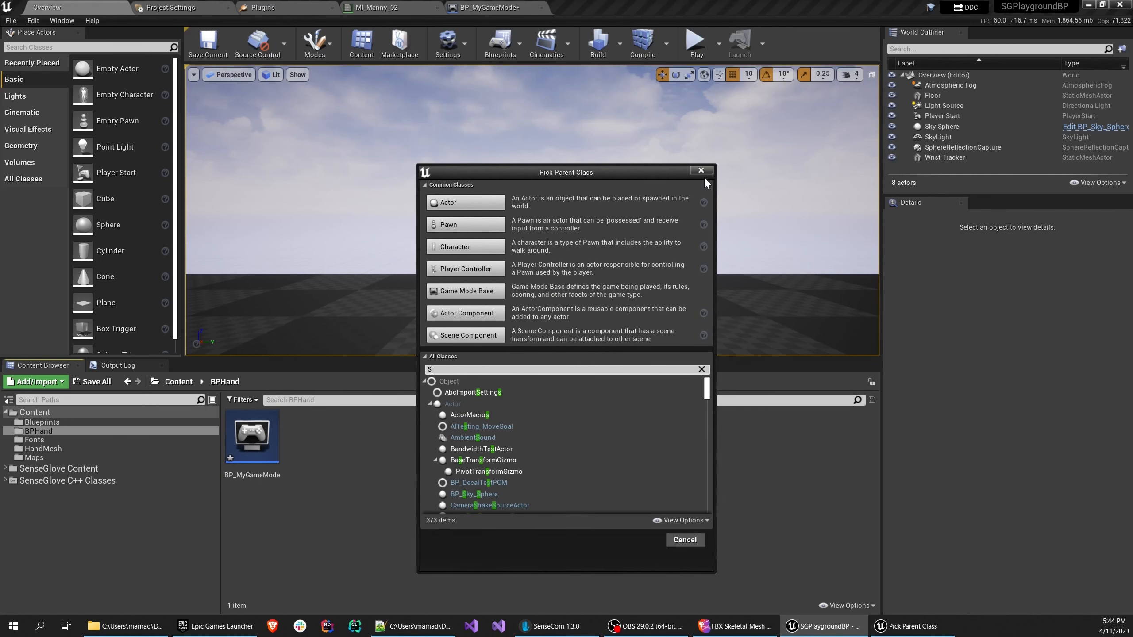
click(703, 171)
Create a Blueprint class in the BPHand folder with SGPlayerController as its parent class.
right_click(393, 448)
click(435, 174)
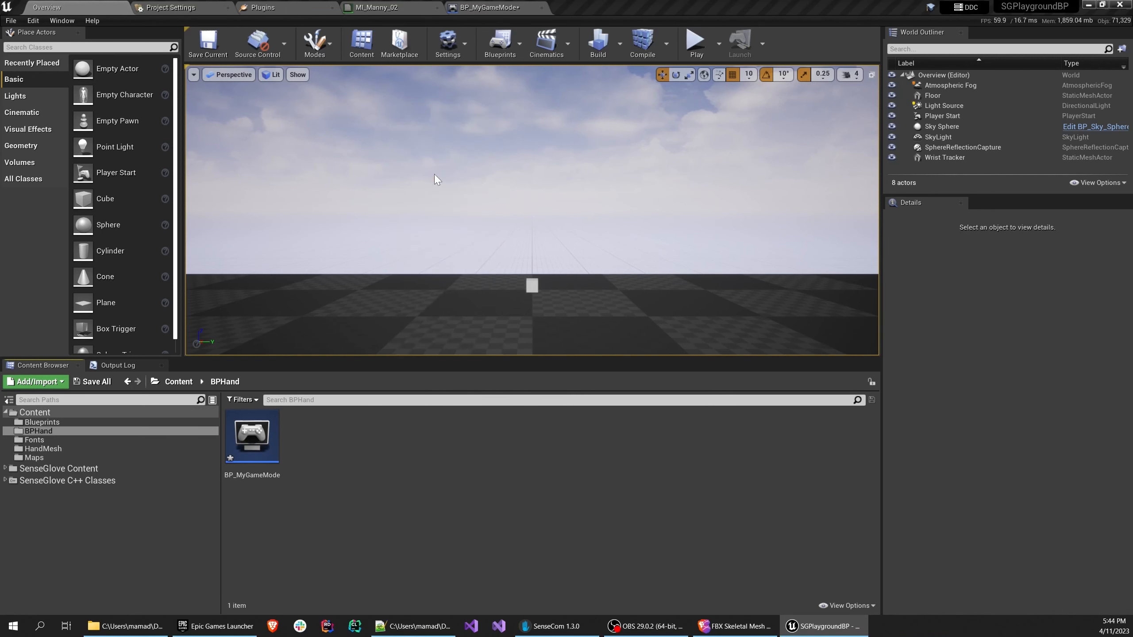
text(SGP)
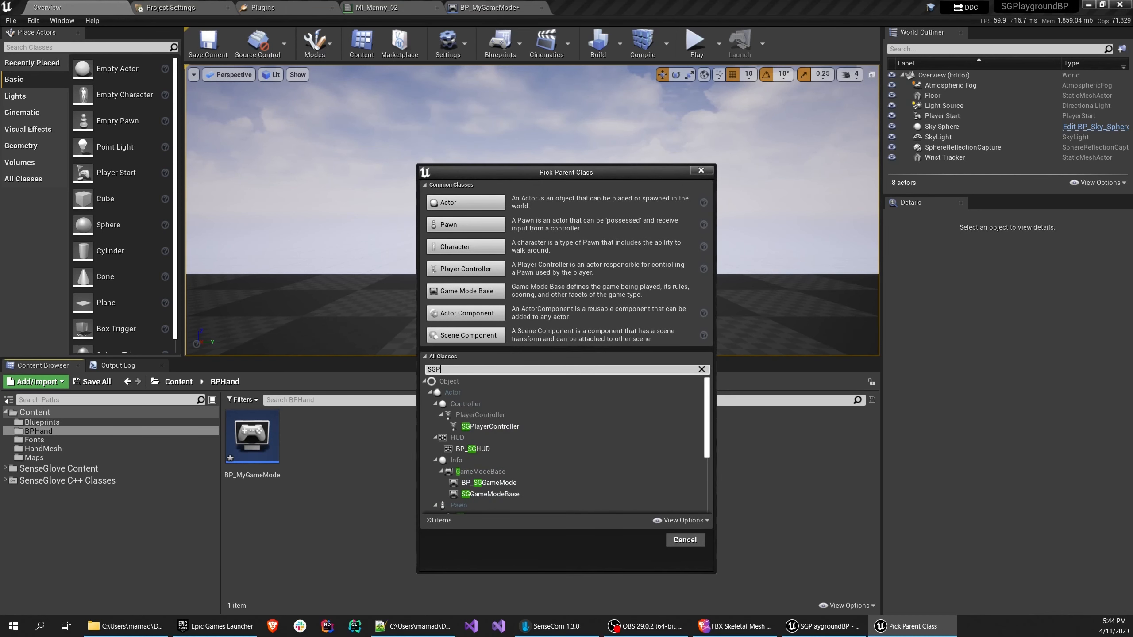
text(laye)
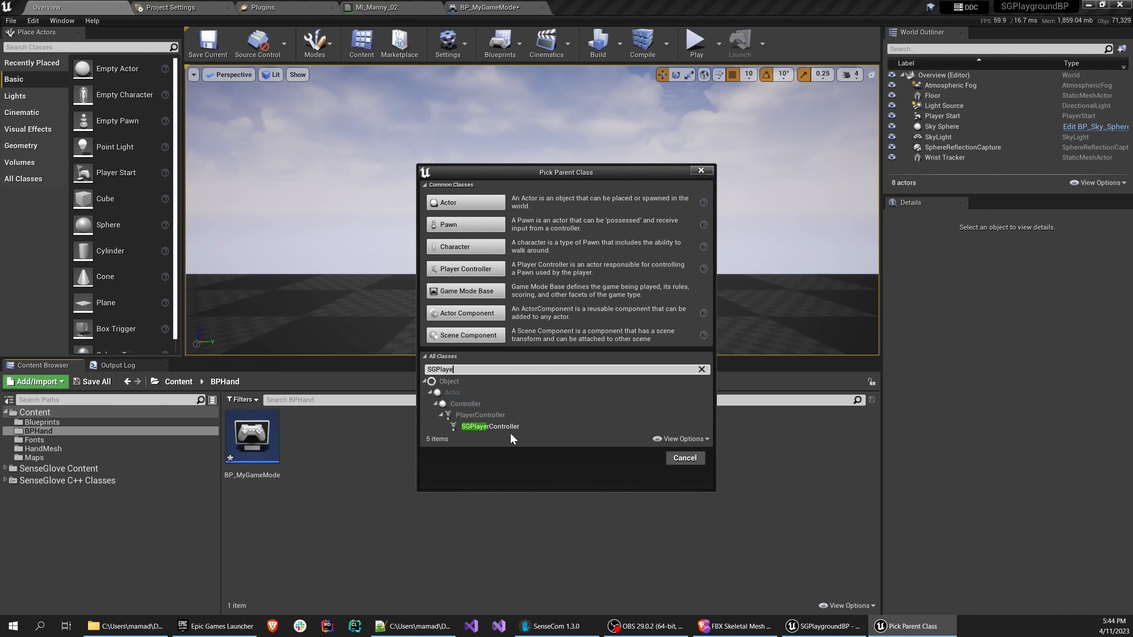
click(511, 429)
click(639, 459)
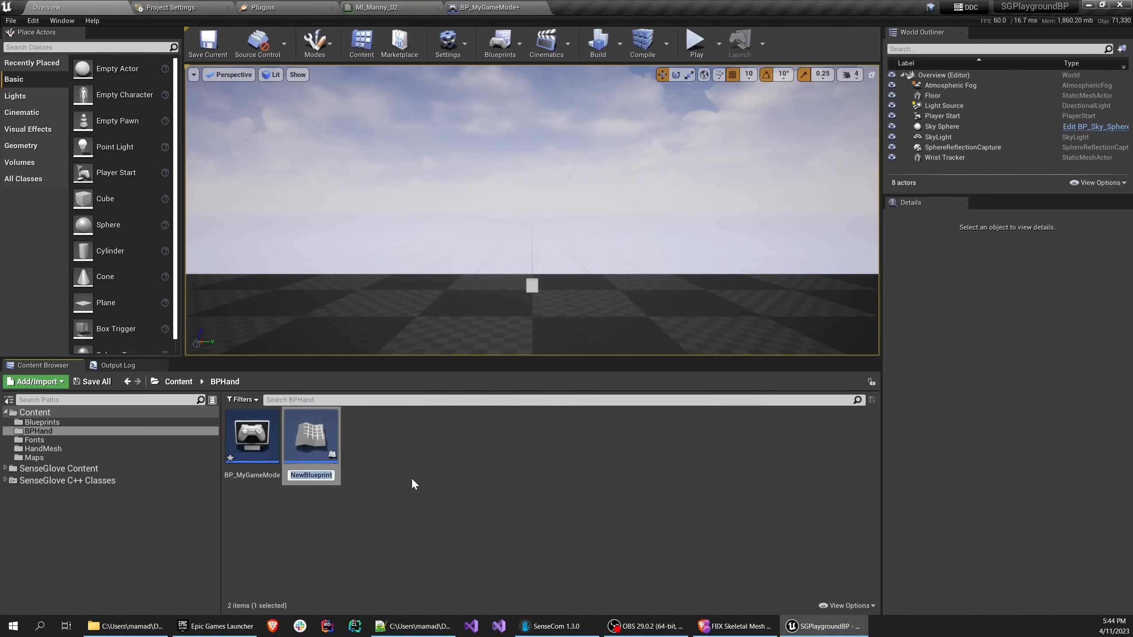
Name the new player controller Blueprint BP_MyPlayerController.
text(BP_)
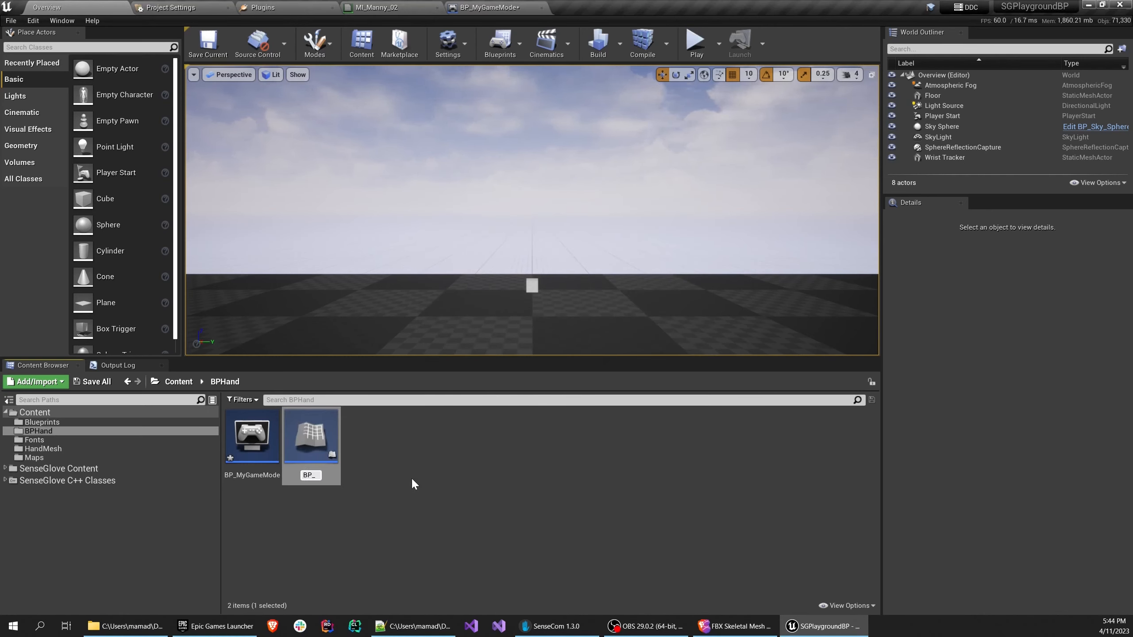
text(MyPlay)
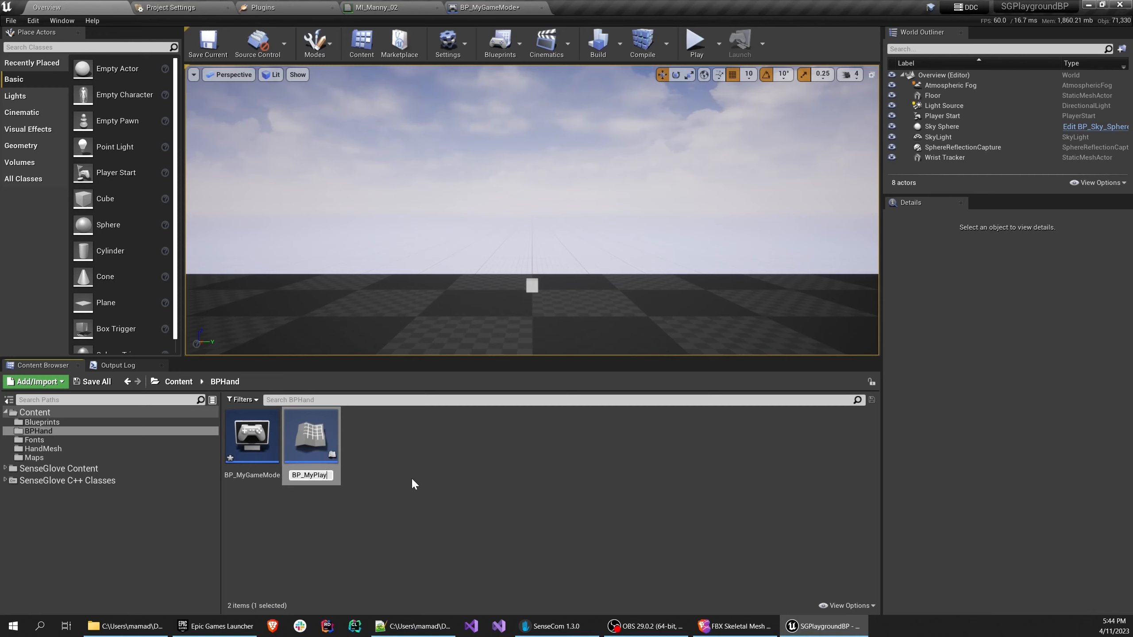
text(erControll)
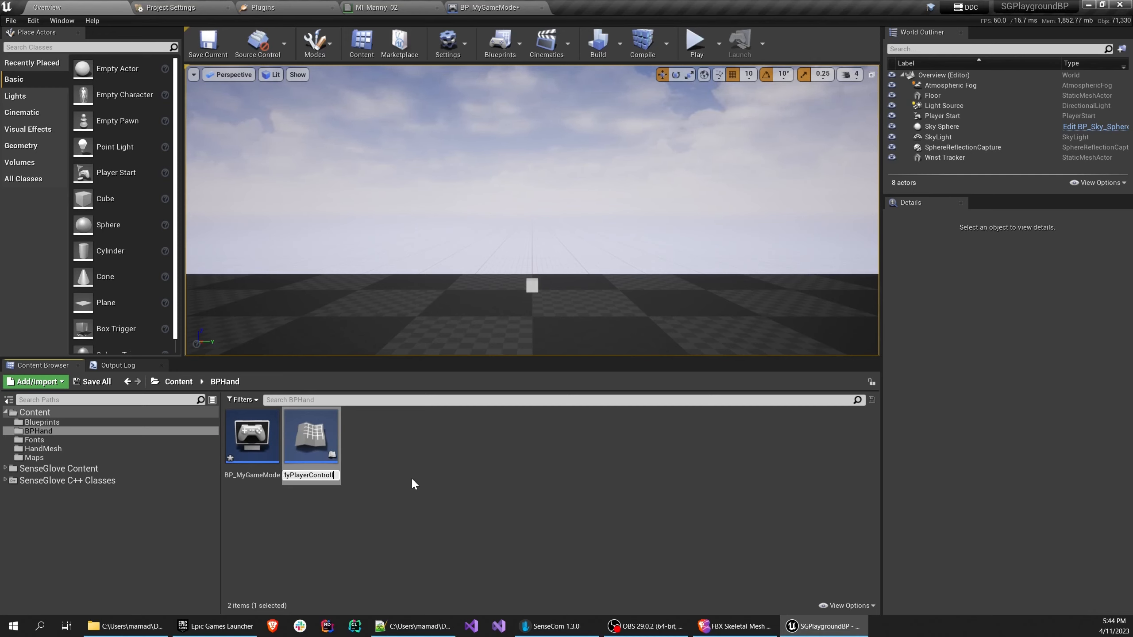
text(er)
key(Return)
Create a Blueprint class in the BPHand folder with SGPawn as its parent class.
right_click(388, 503)
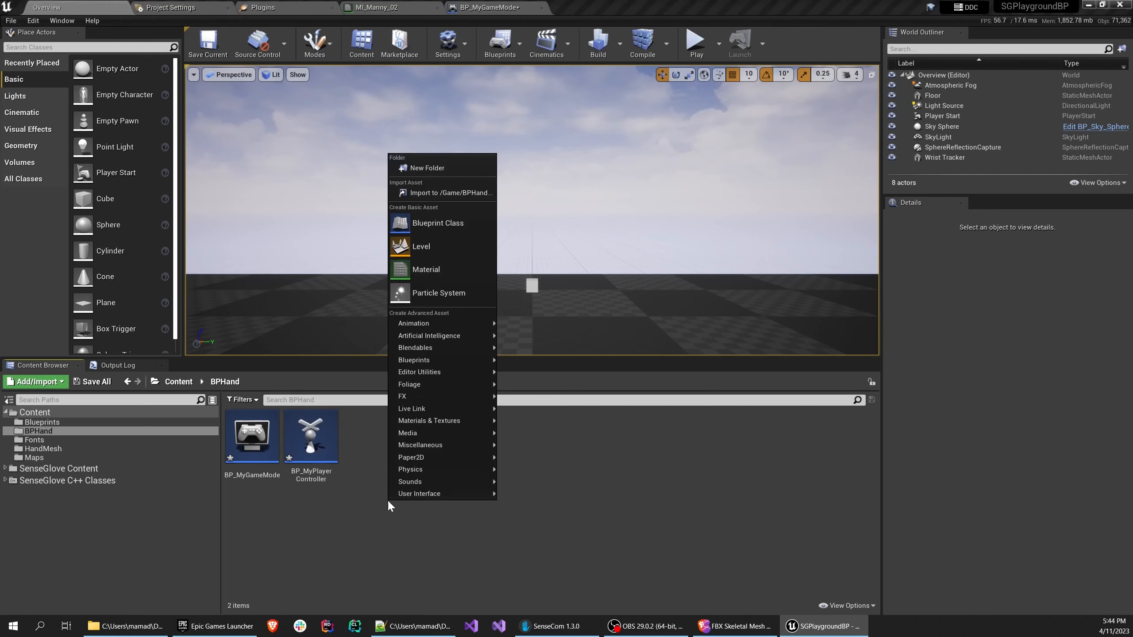
click(446, 220)
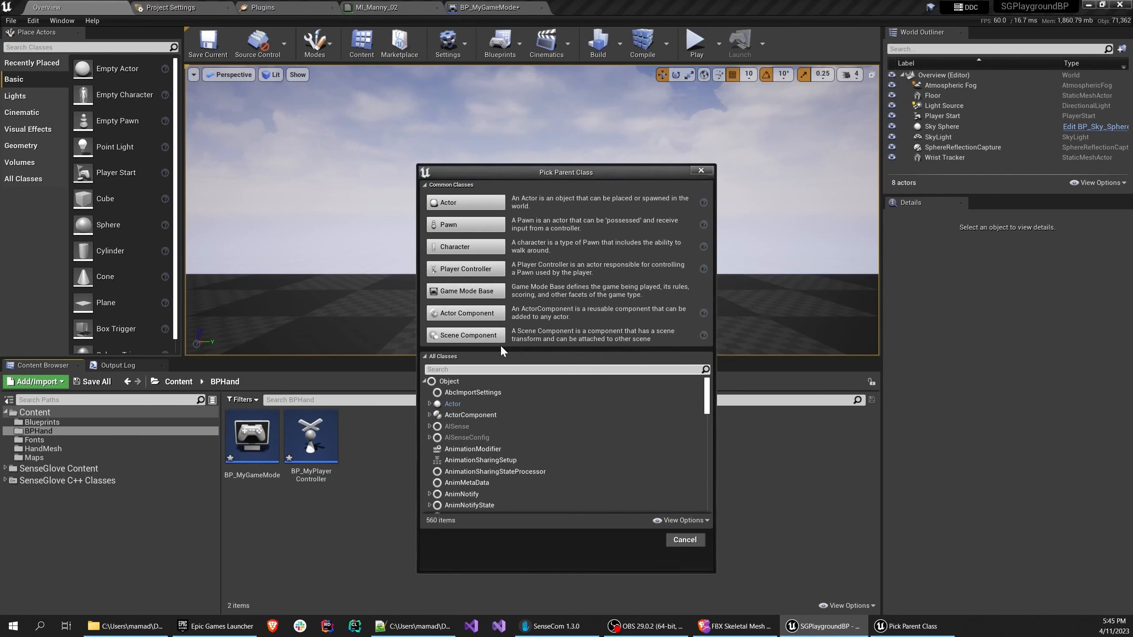
click(470, 369)
text(SGPawn)
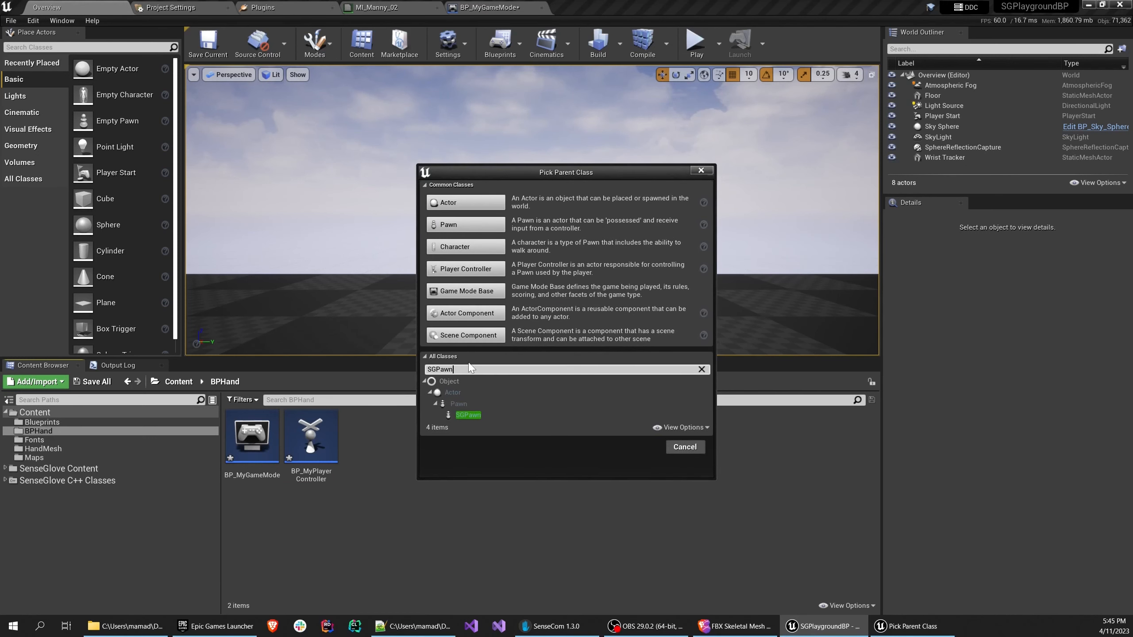
click(467, 414)
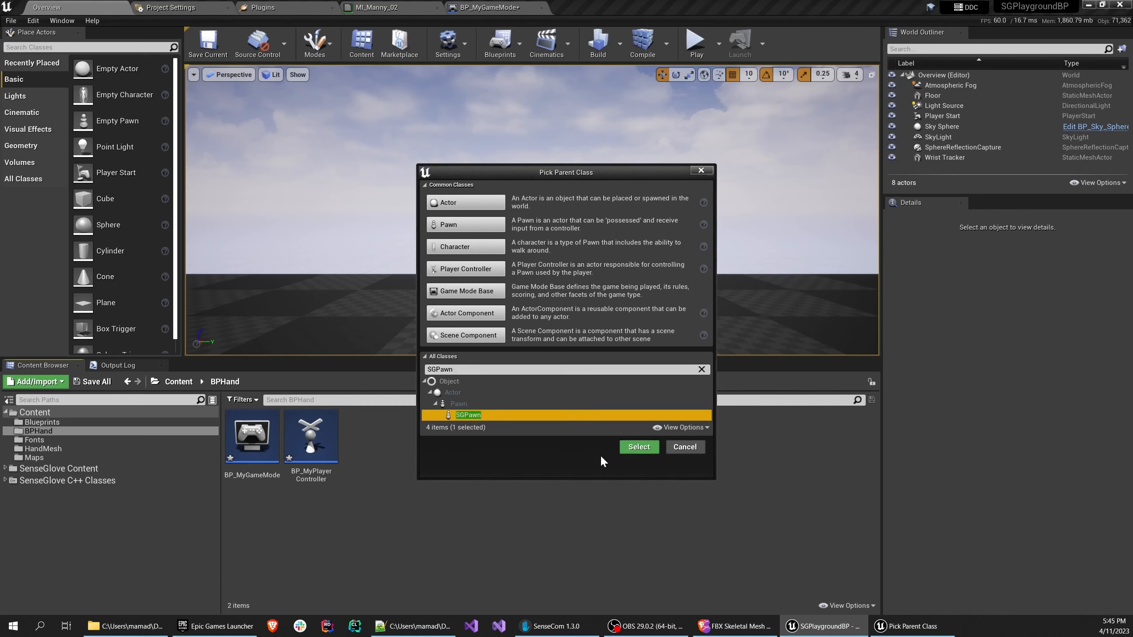
click(639, 446)
Name the new pawn Blueprint BP_MyPawn.
text(B)
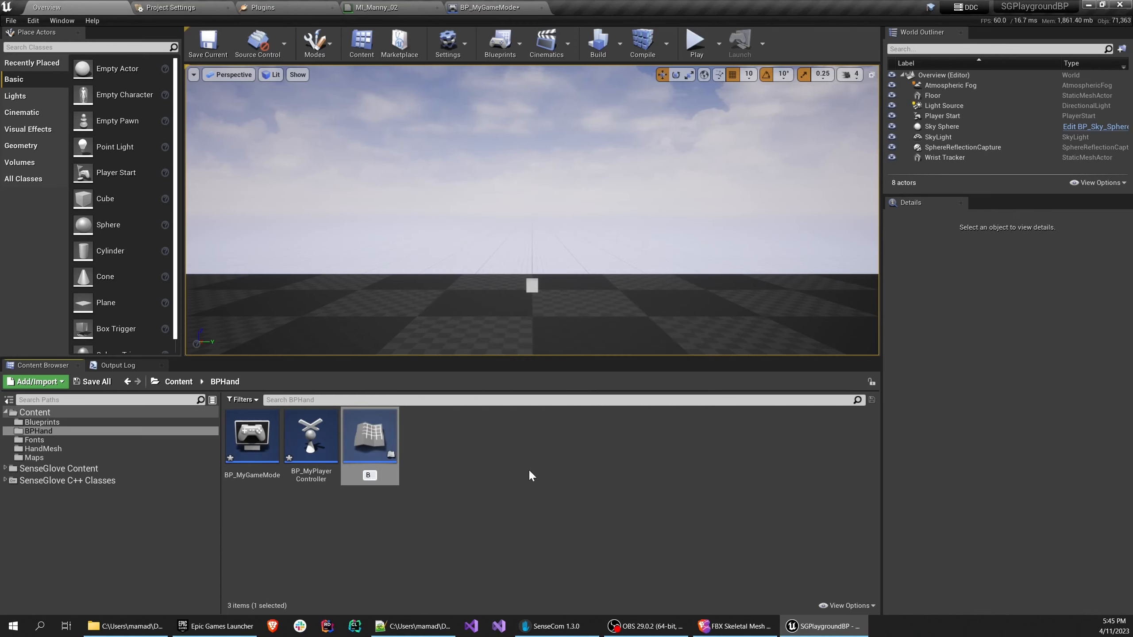
text(P_M)
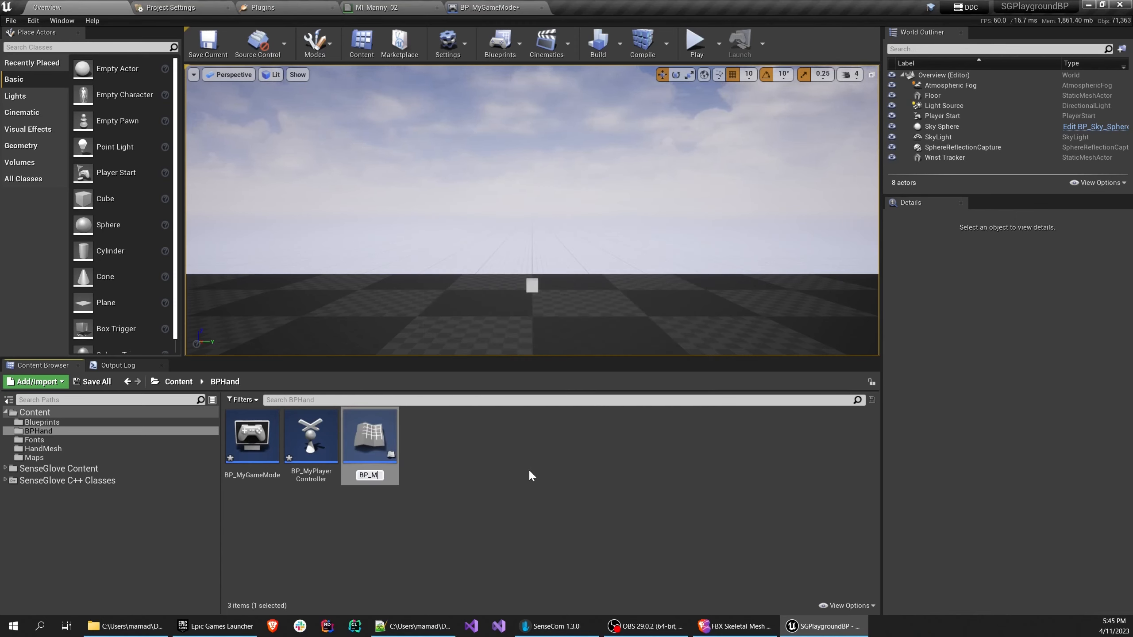
text(yPawn)
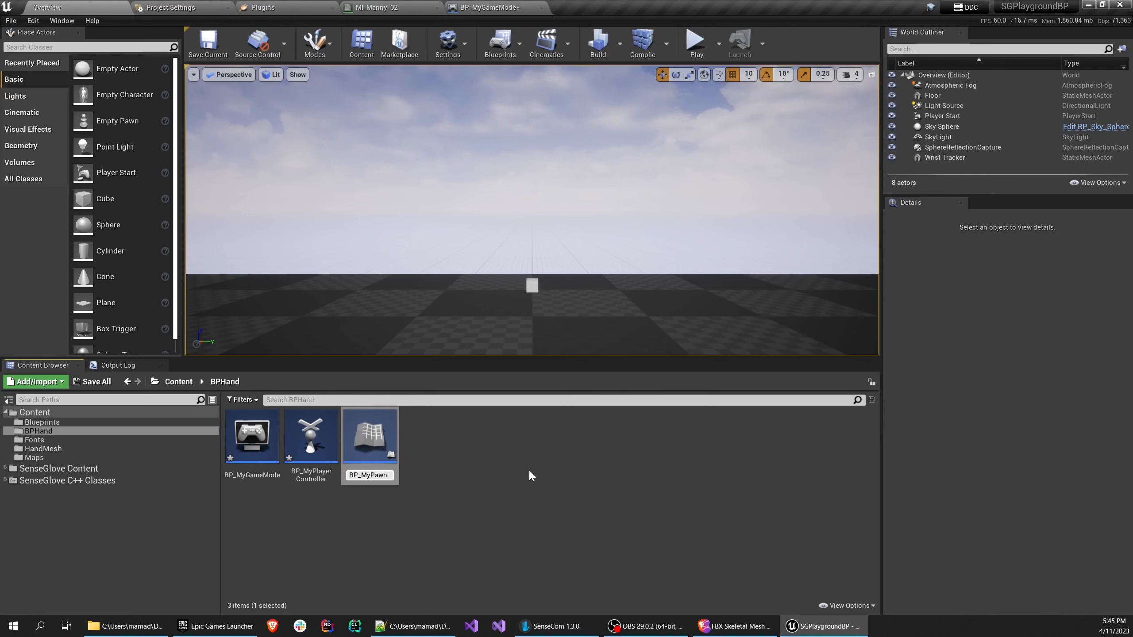
key(Return)
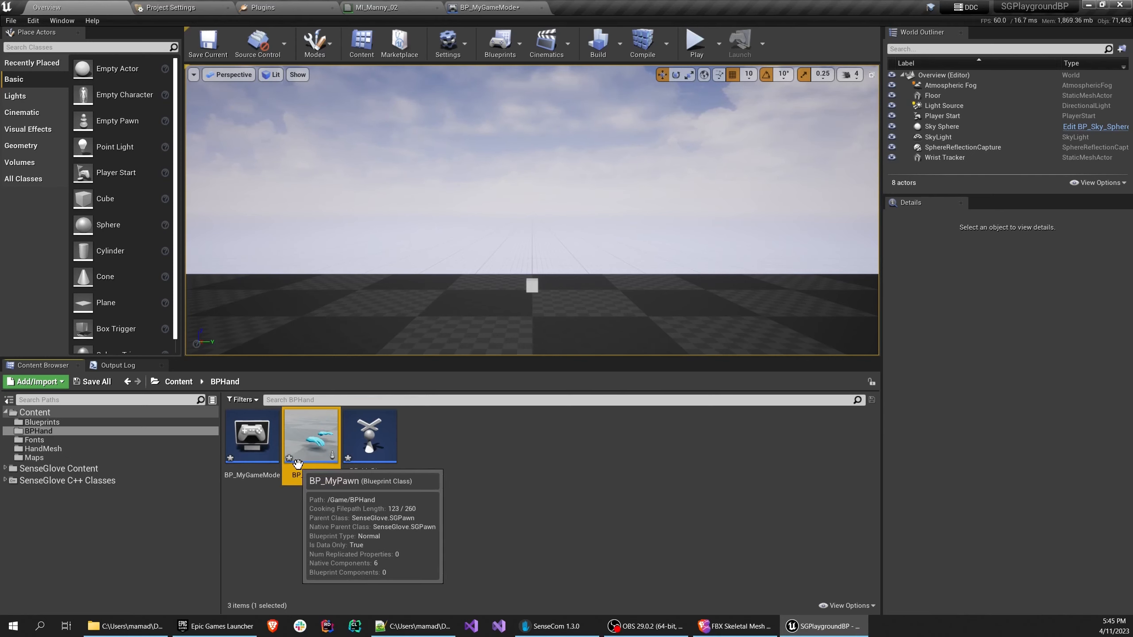
Open BP_MyPawn, set the viewport camera speed to 1, and inspect the pawn's left and right hand meshes.
mouse_move(294, 465)
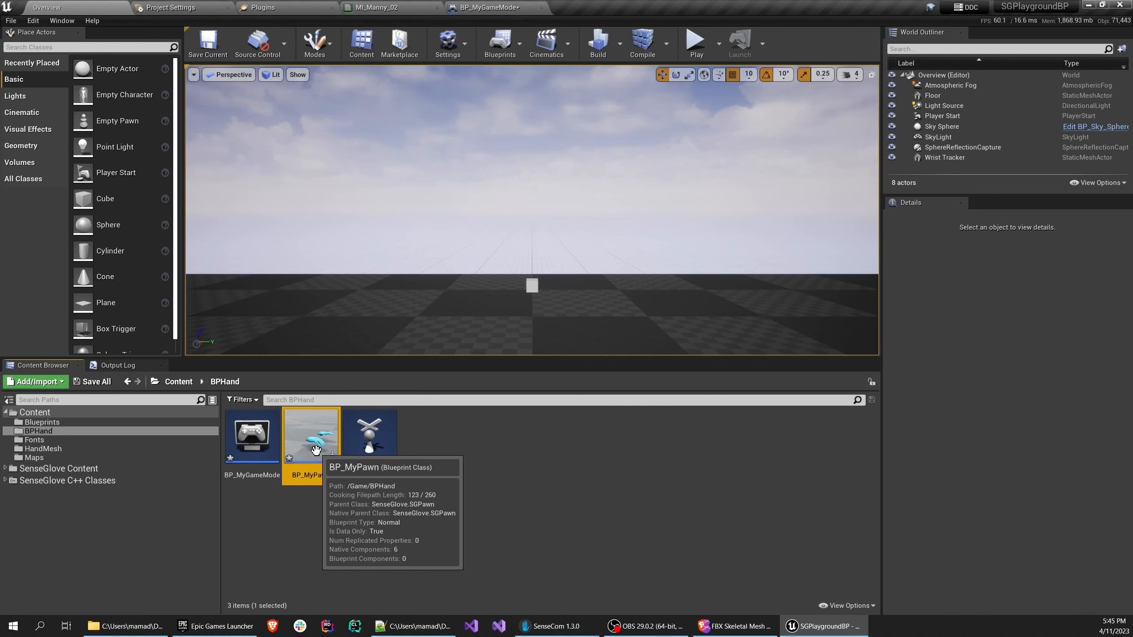
double_click(309, 446)
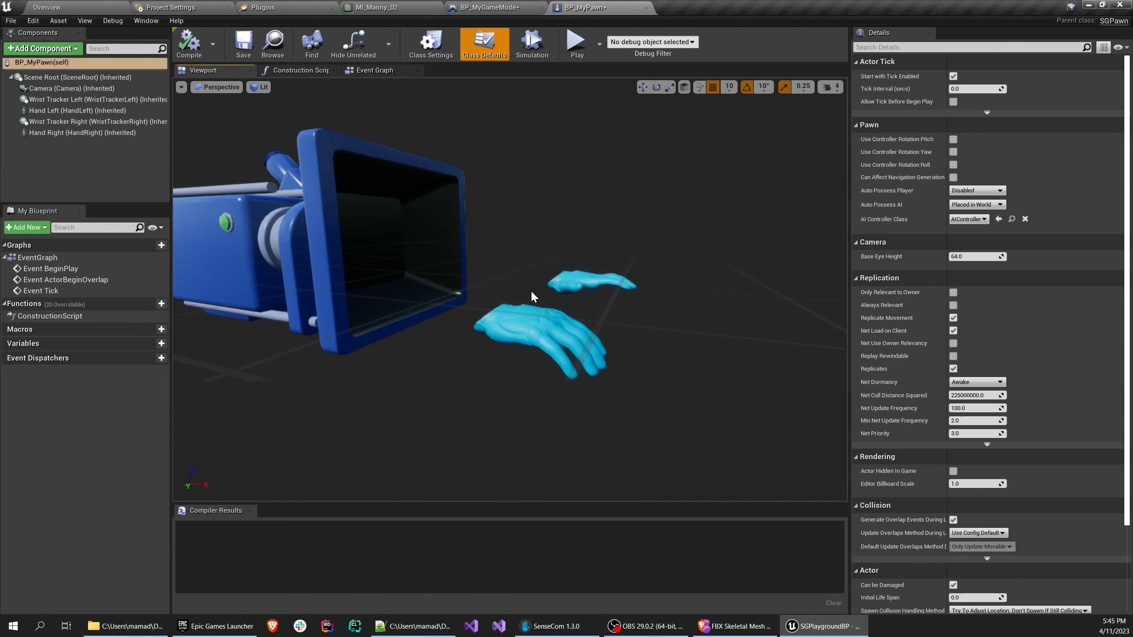
right_drag(600, 318, 784, 213)
click(829, 88)
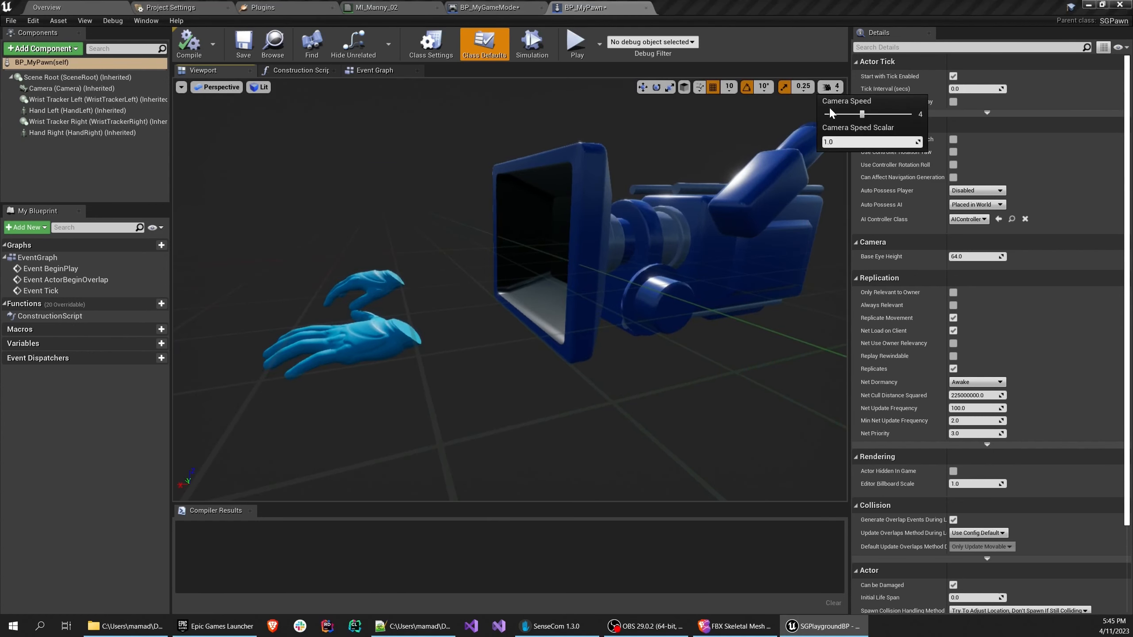
drag(866, 115, 826, 114)
right_drag(676, 310, 636, 302)
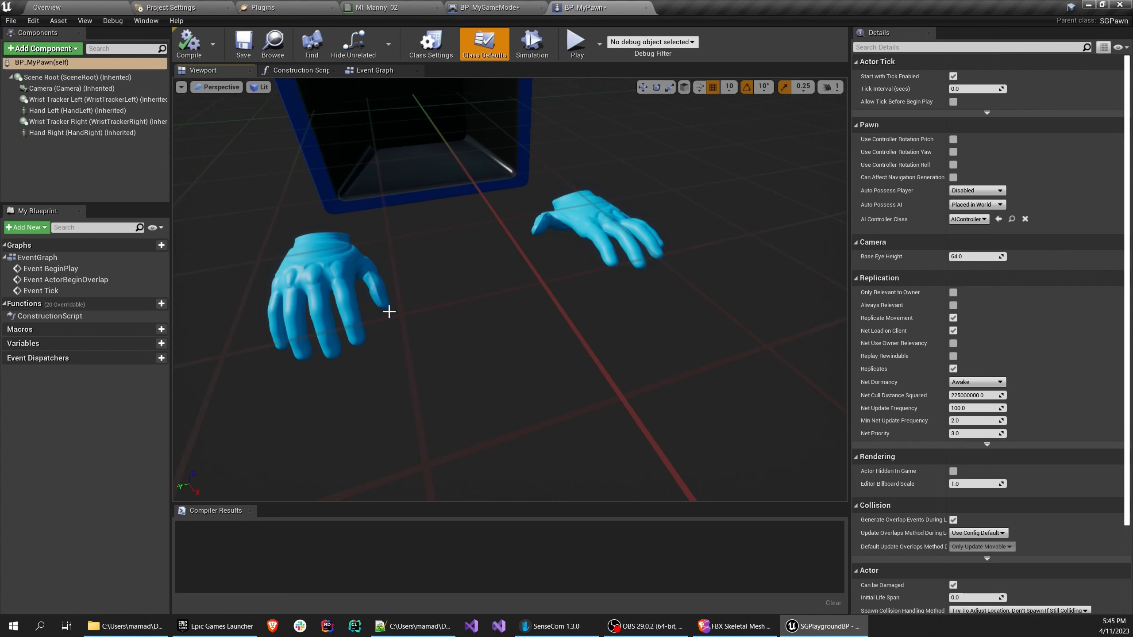
Check the connected gloves in SenseCom, revisit the hands in BP_MyPawn, and return to the level editor.
click(555, 626)
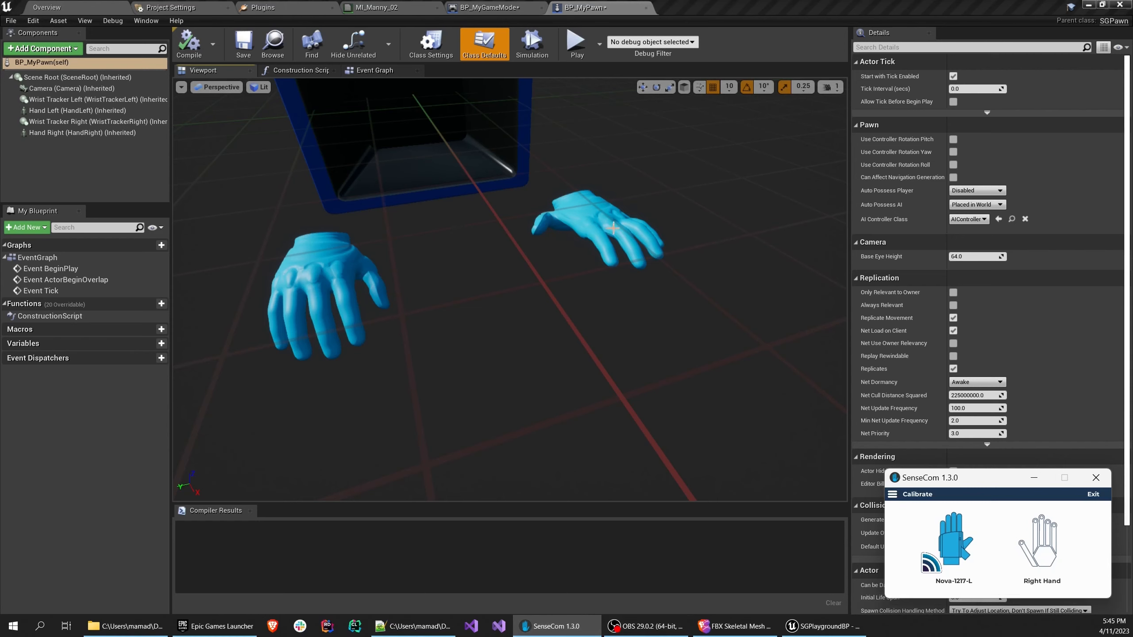
click(465, 327)
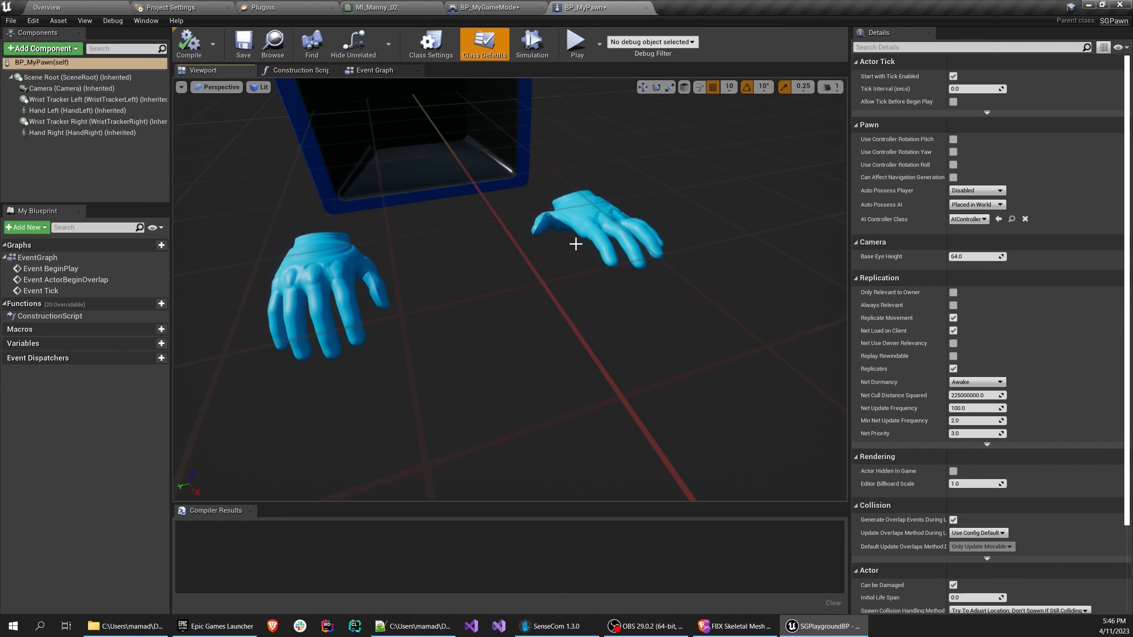
click(95, 8)
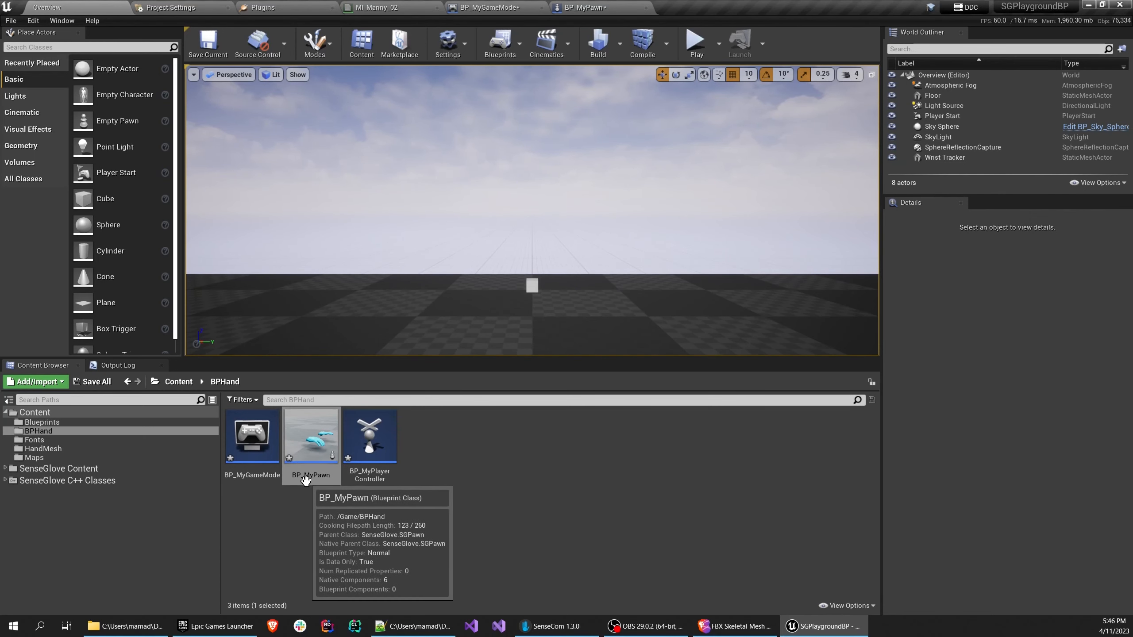
click(301, 453)
double_click(300, 453)
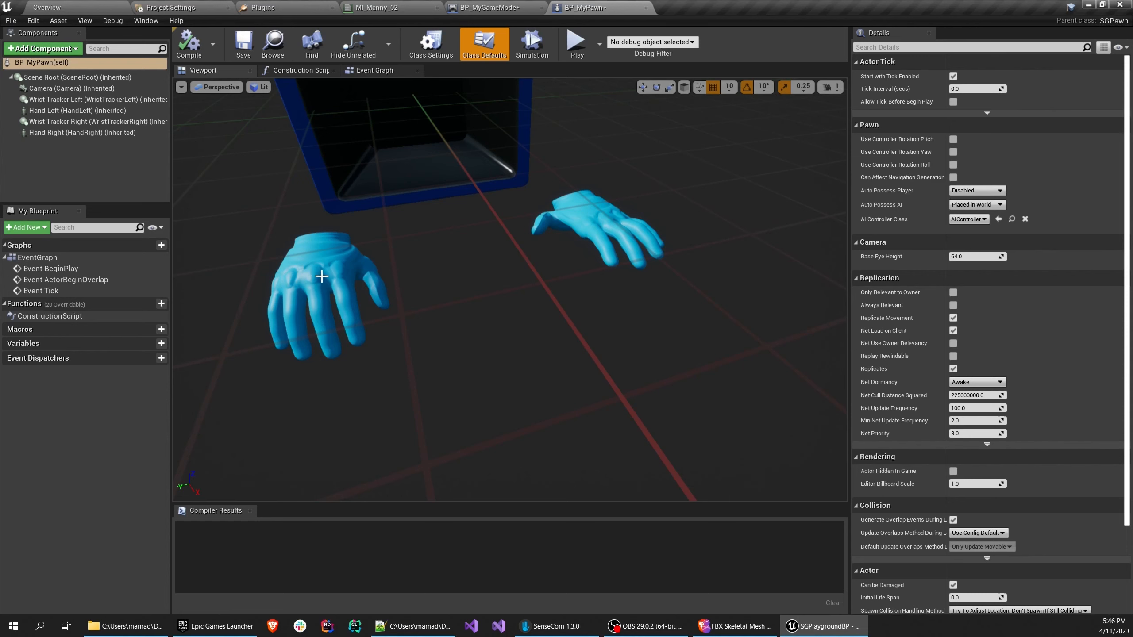
click(81, 7)
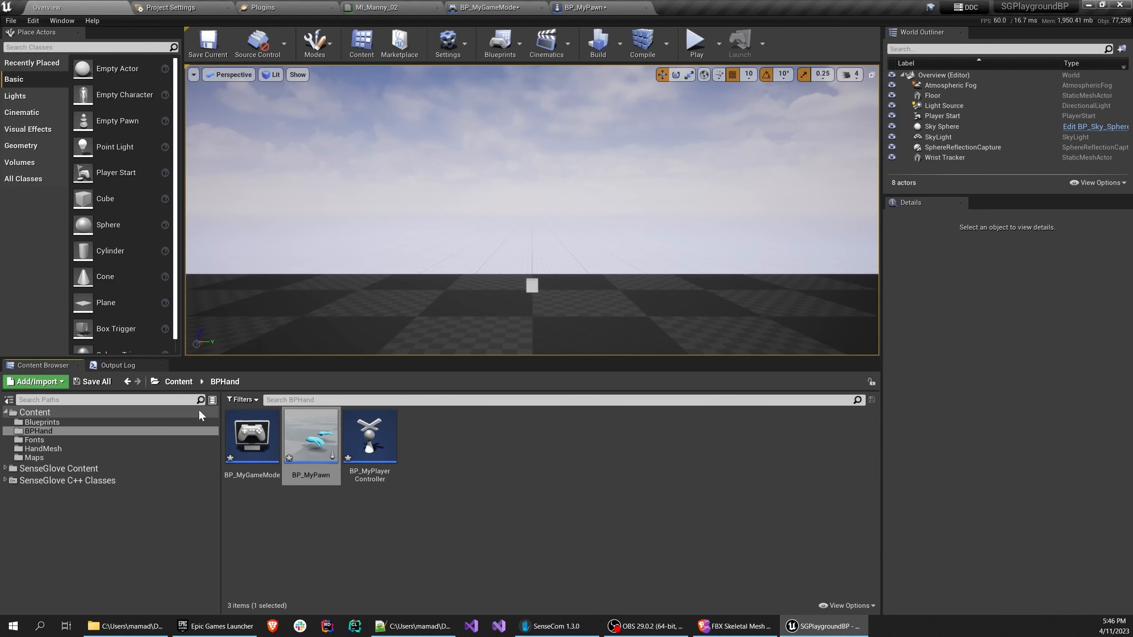
Look through the HandMesh, Blueprints and Fonts content folders and return to the BPHand folder.
click(53, 448)
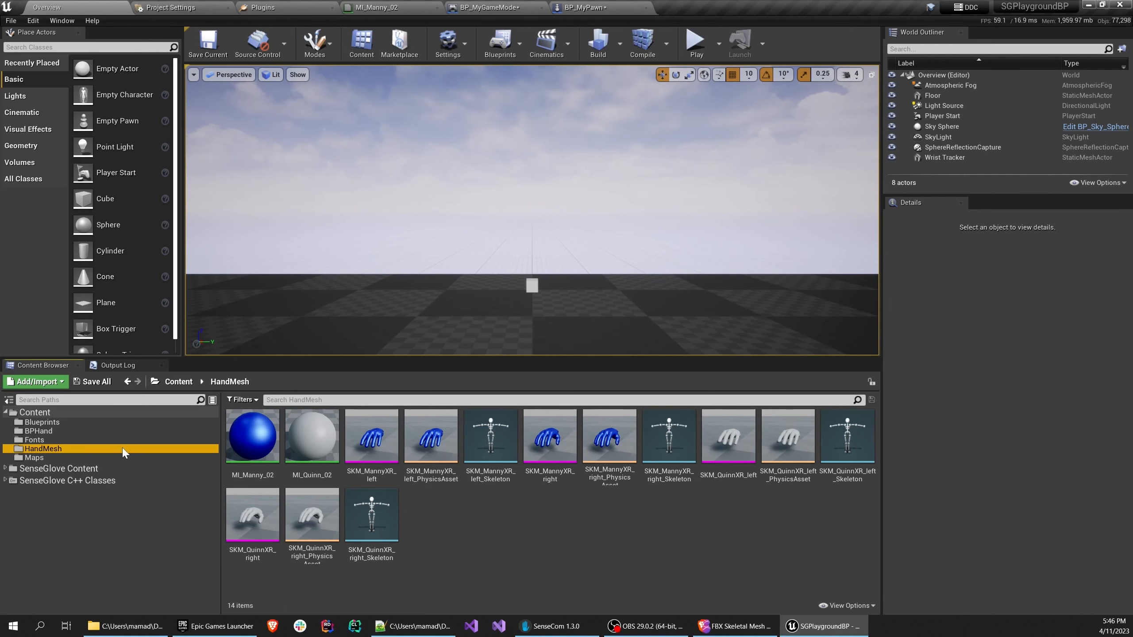
click(49, 423)
click(46, 441)
click(50, 433)
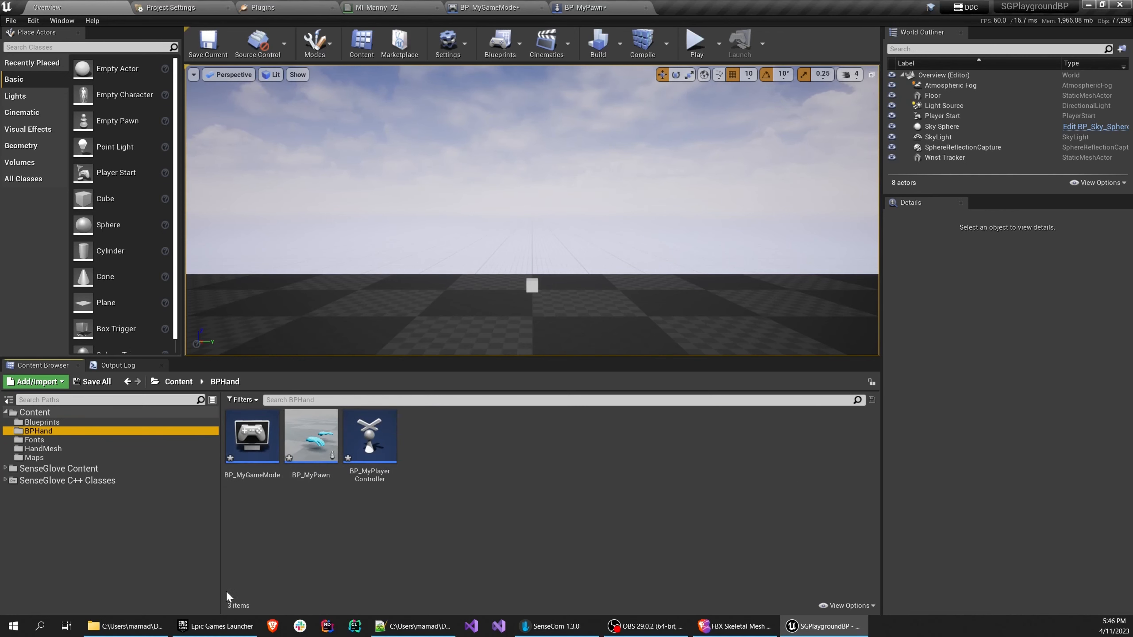
Switch to File Explorer and open the SenseGlove plugin folder inside the SGPlaygroundCpp project's Plugins folder.
click(126, 626)
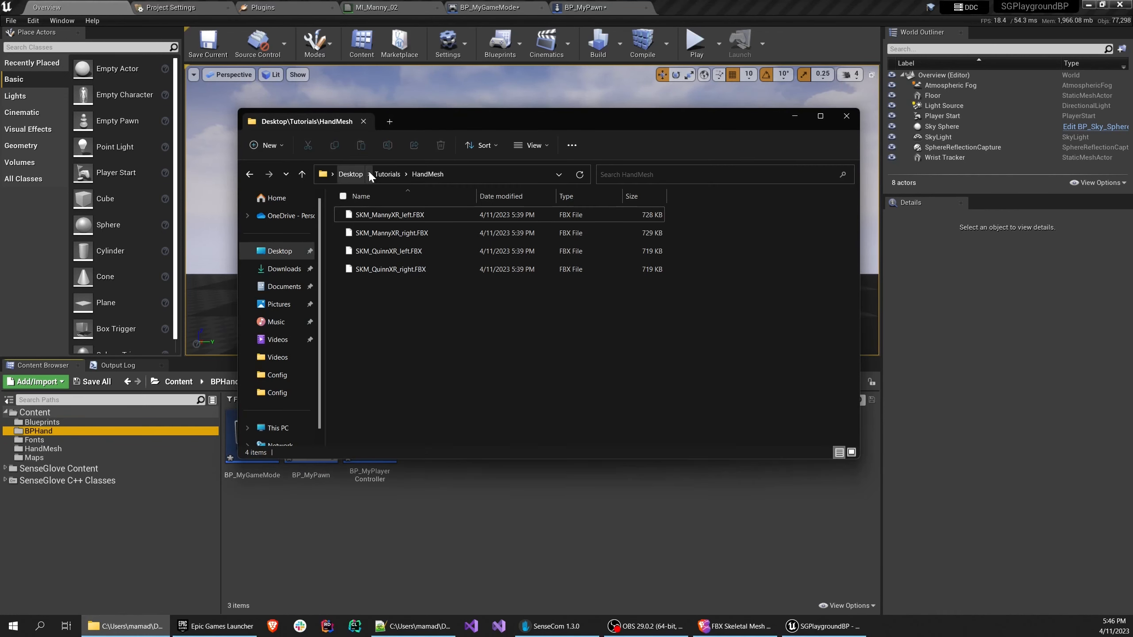
click(386, 173)
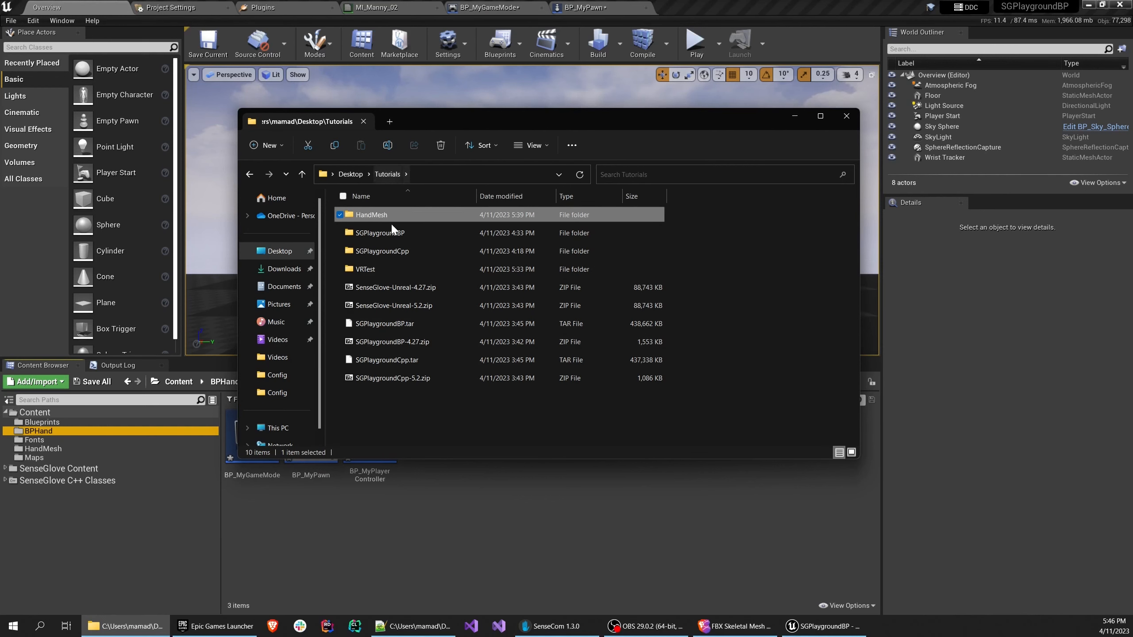
double_click(395, 253)
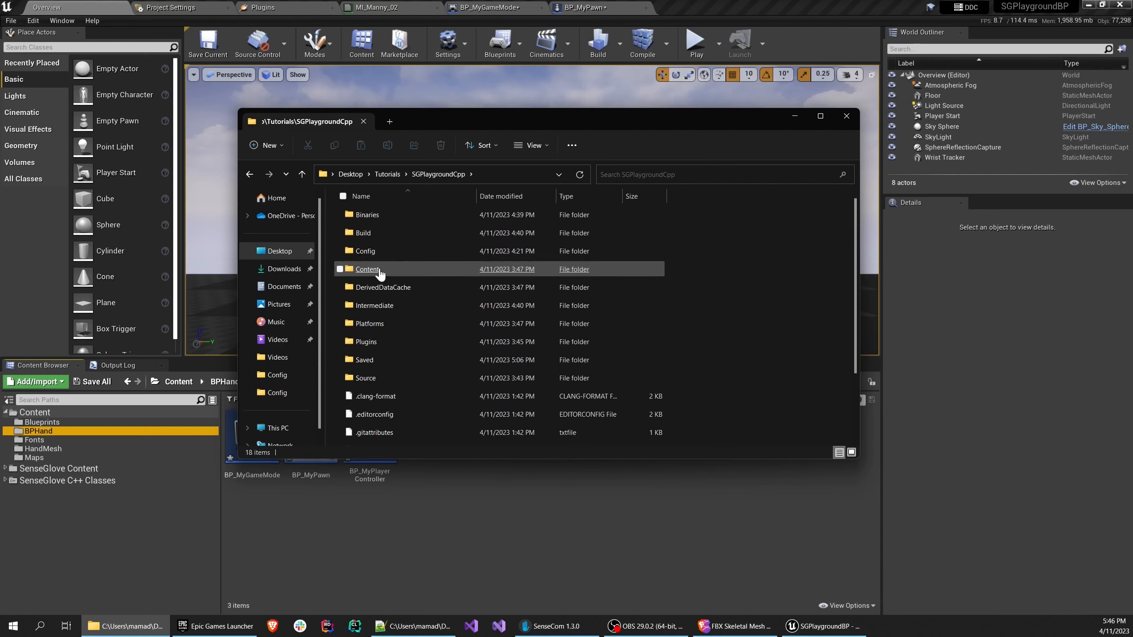
double_click(379, 270)
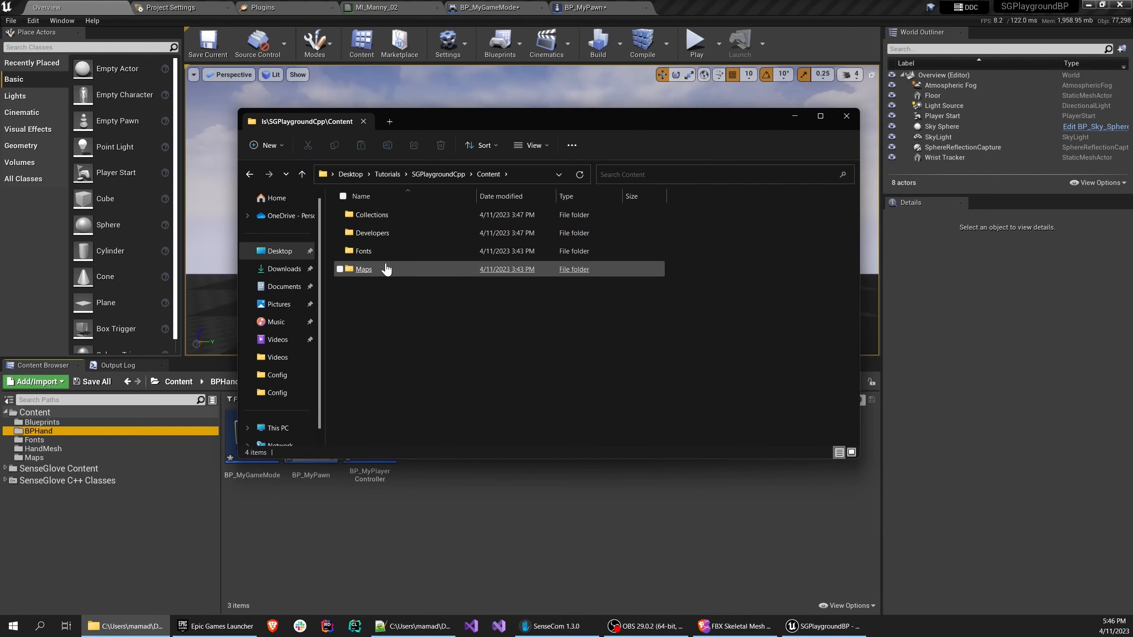
click(430, 174)
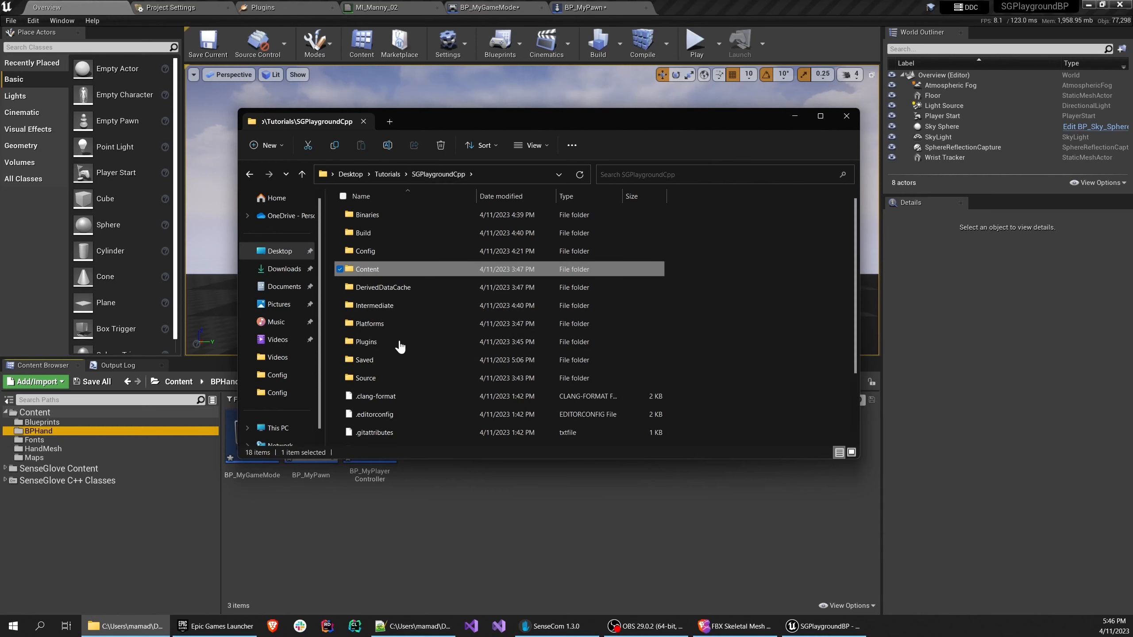
double_click(365, 342)
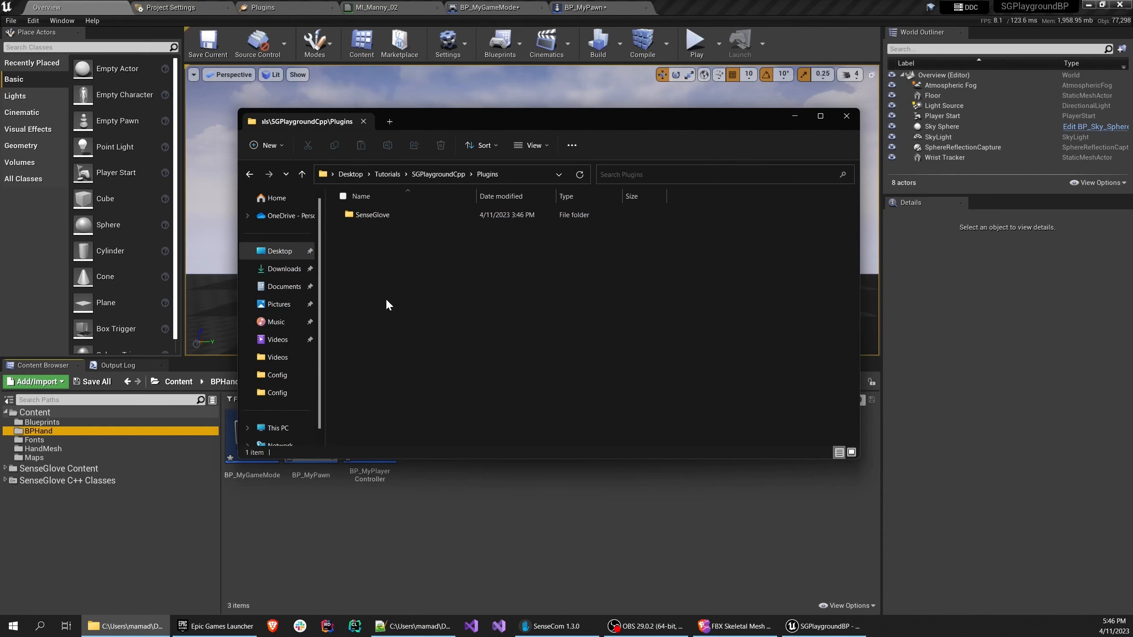
double_click(381, 216)
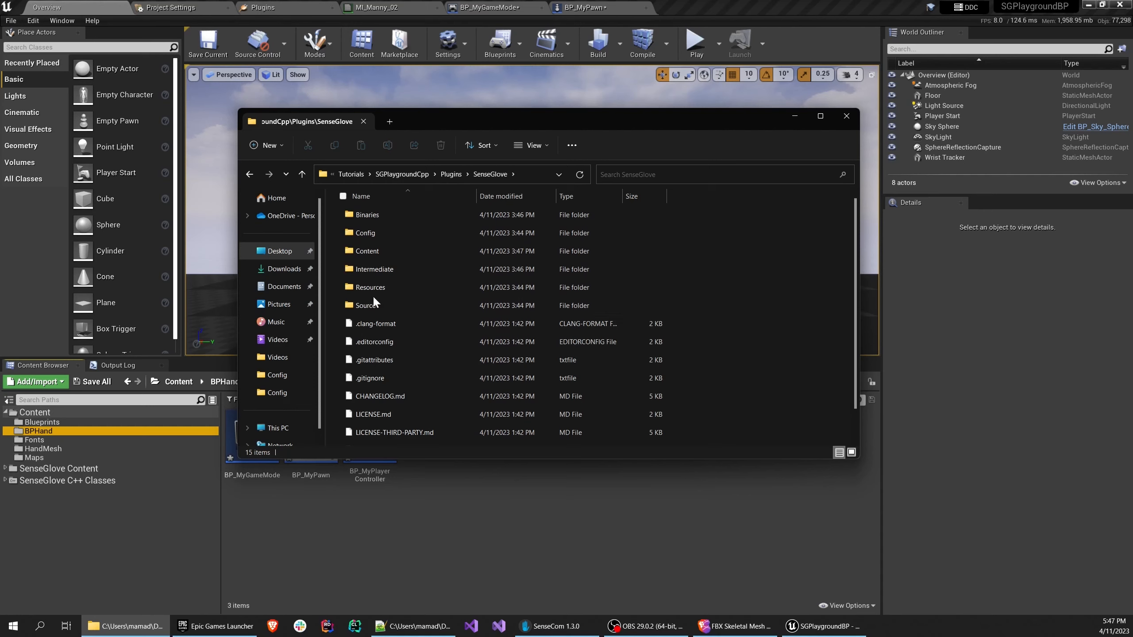
Delete all the SenseGlove VirtualHand .uasset files from the plugin's Content\Meshes folder.
double_click(381, 250)
double_click(381, 233)
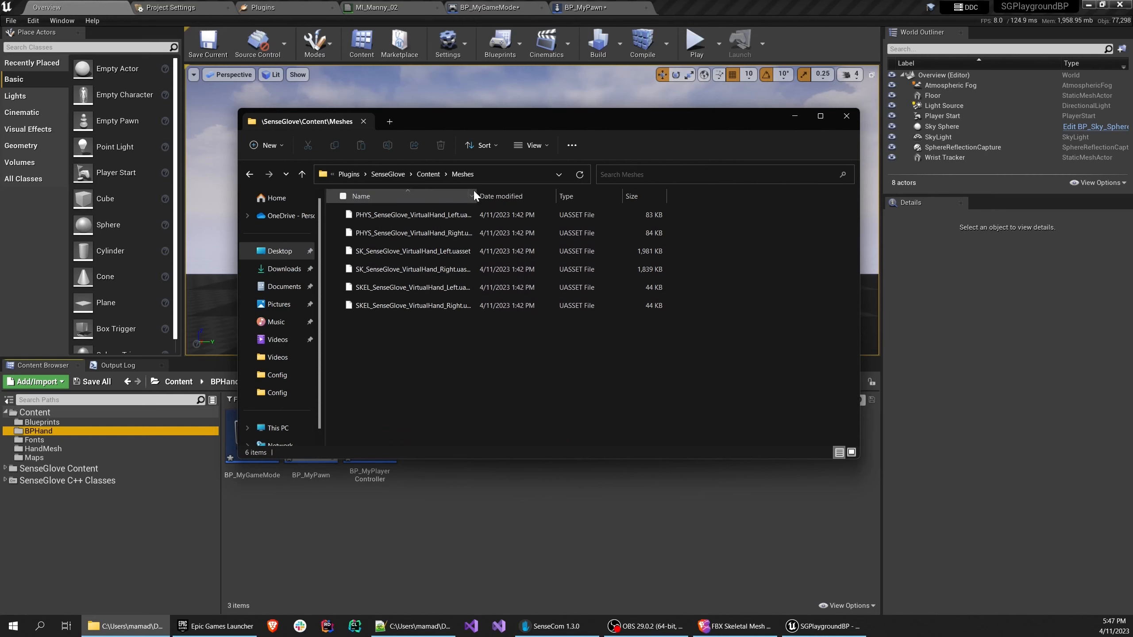
drag(478, 191, 528, 193)
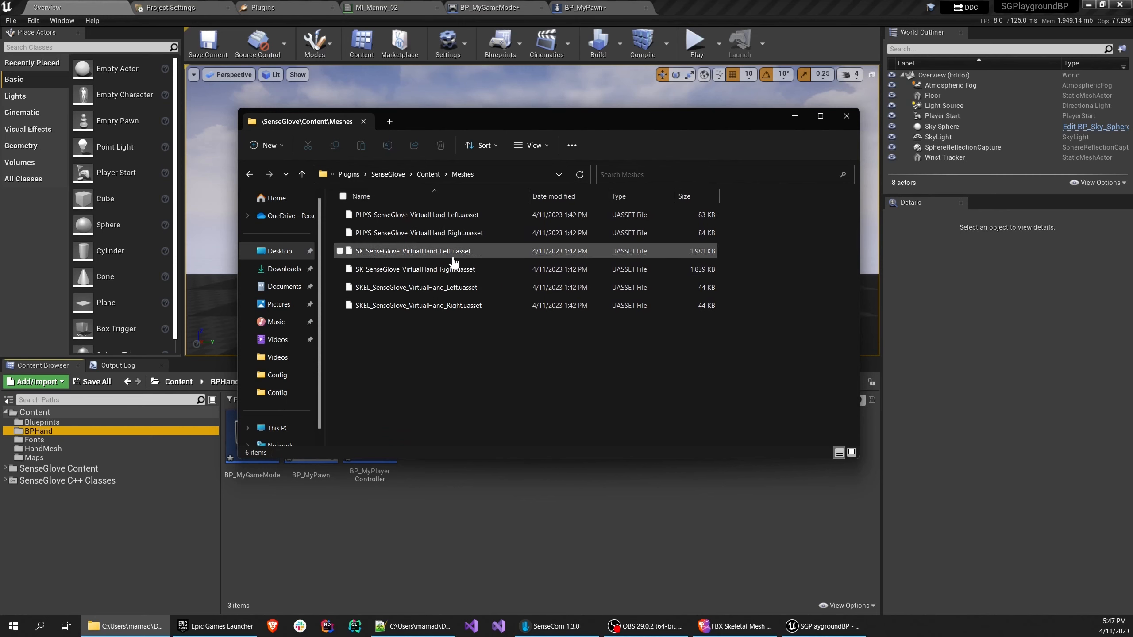
key(ctrl+a)
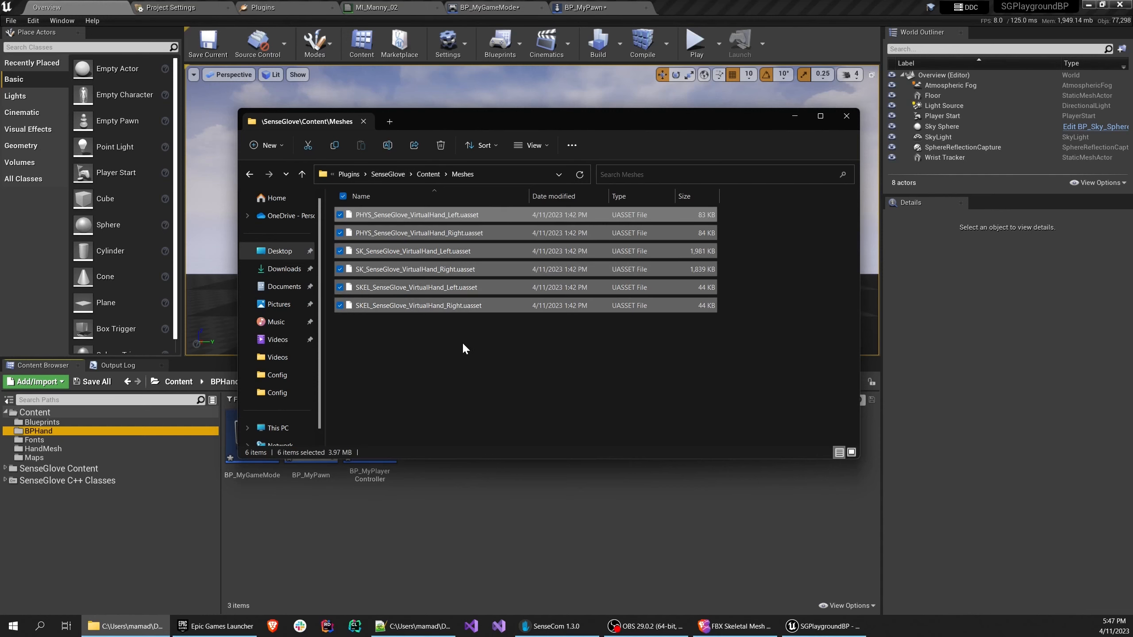
key(Delete)
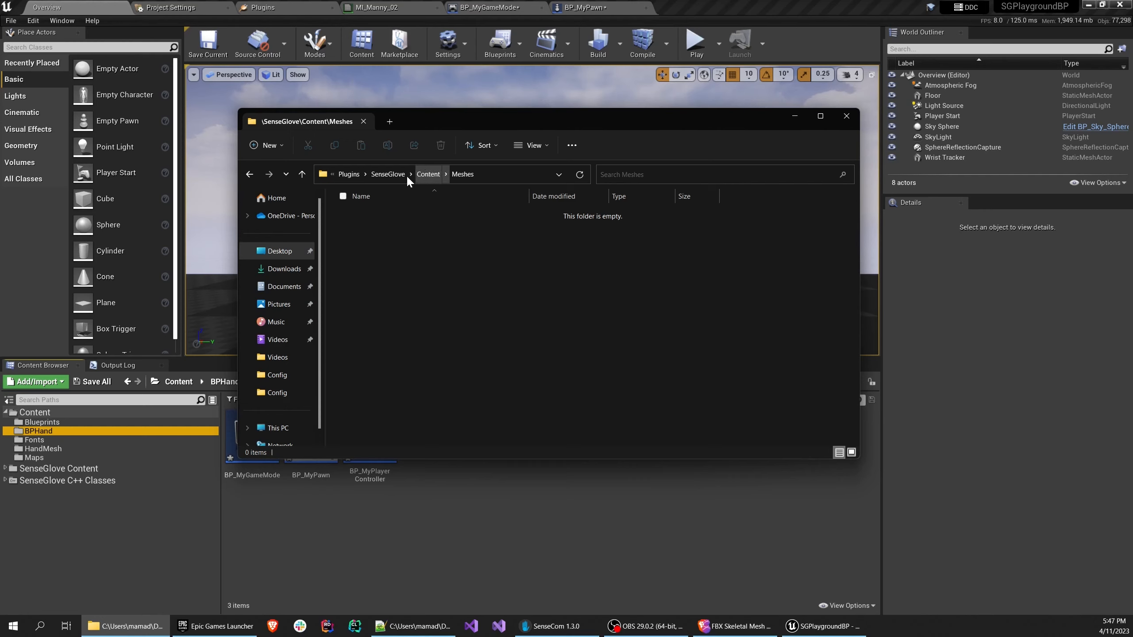
Permanently delete the Materials and Meshes folders from the SenseGlove plugin's Content folder.
click(426, 174)
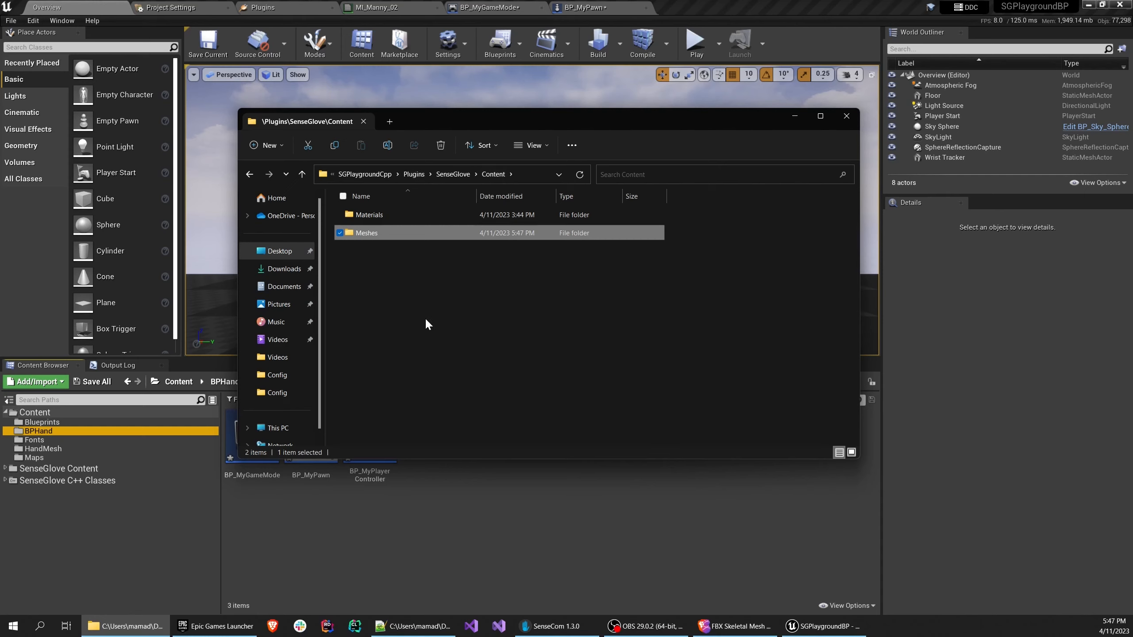
click(405, 285)
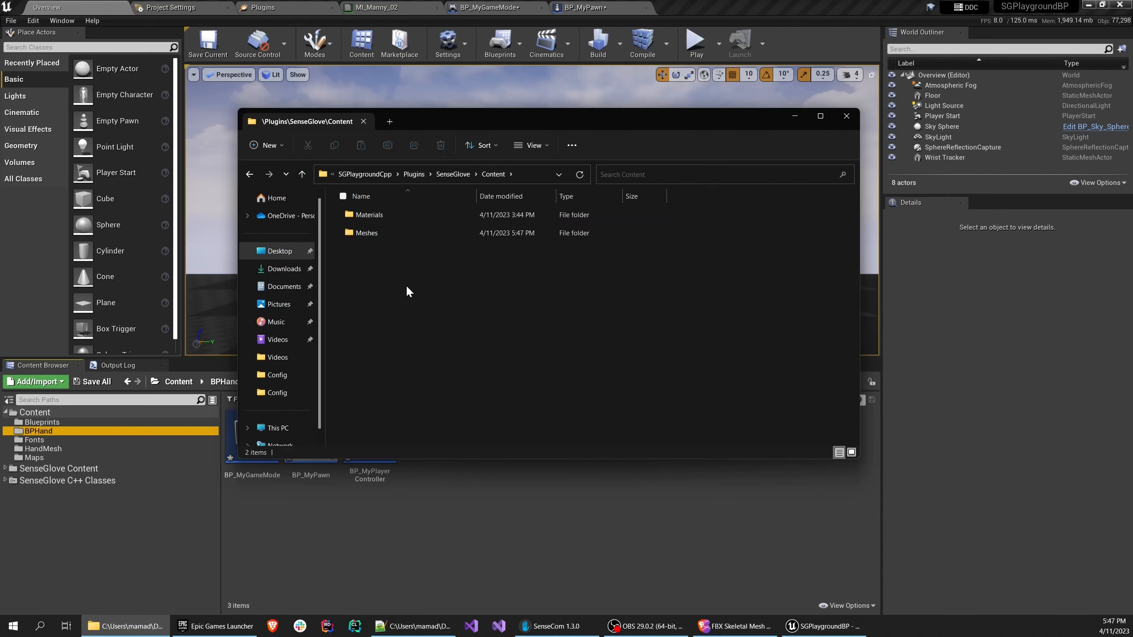
key(ctrl+a)
key(shift+Delete)
key(Return)
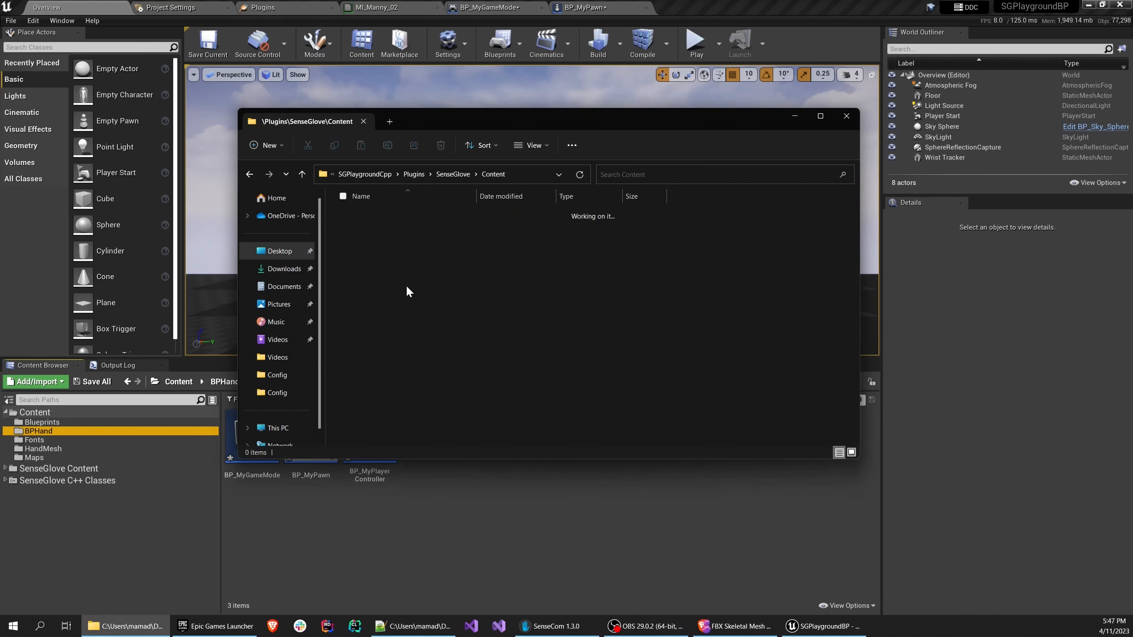
Return to the SGPlaygroundBP project in Unreal Editor and close the editor, answering its save prompt.
click(532, 496)
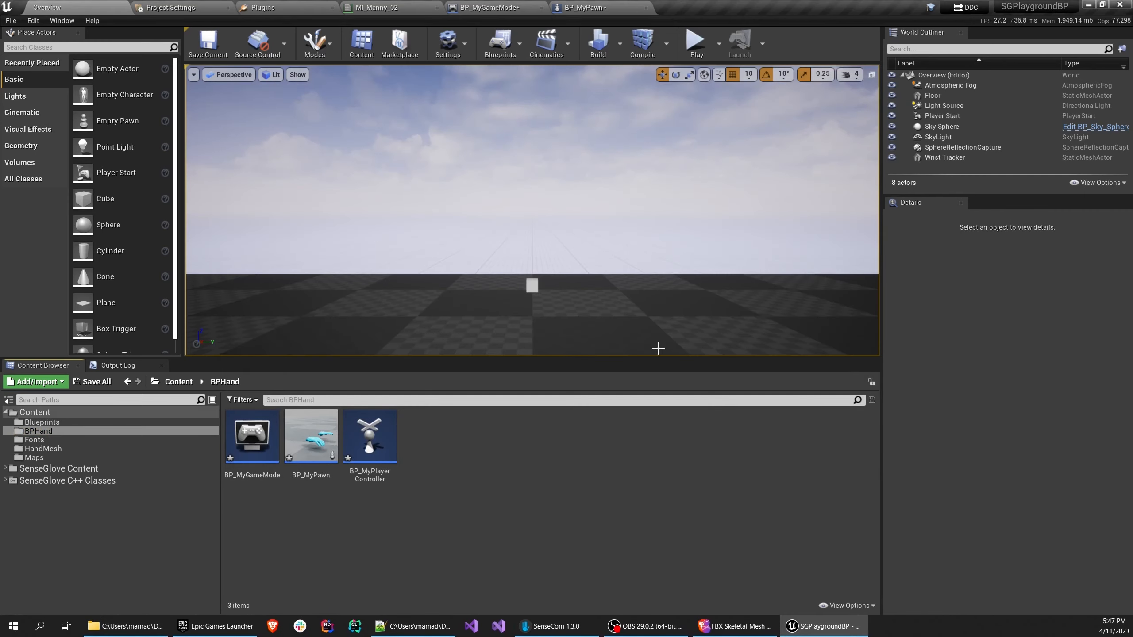
click(1121, 6)
click(622, 413)
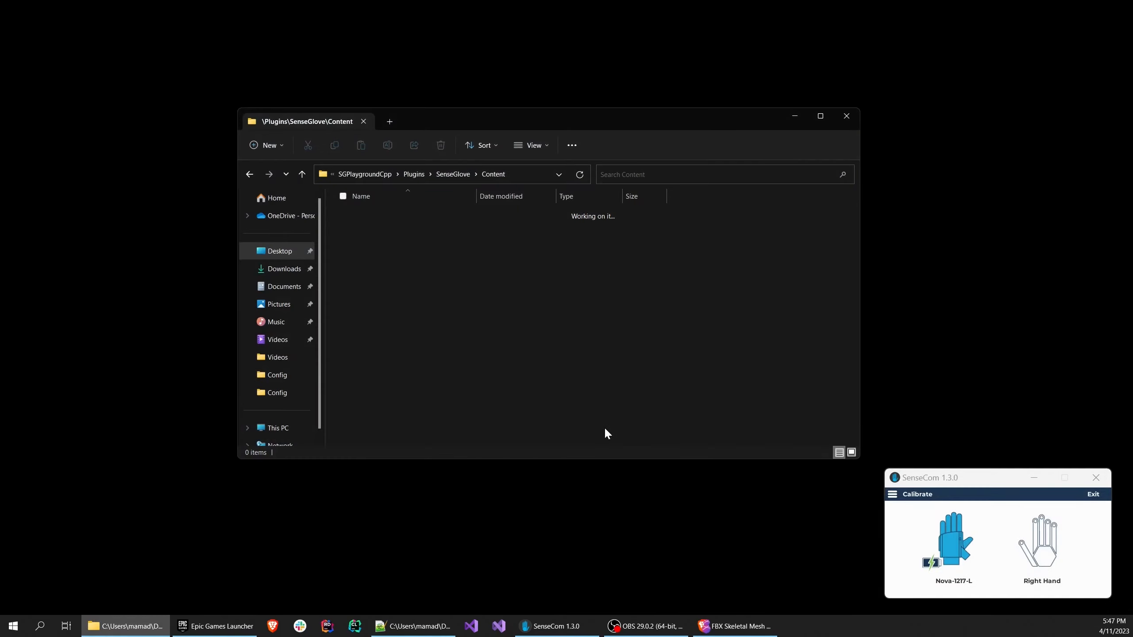
Open the Content folder of the SenseGlove plugin inside the SGPlaygroundBP project's Plugins folder.
click(378, 175)
click(395, 173)
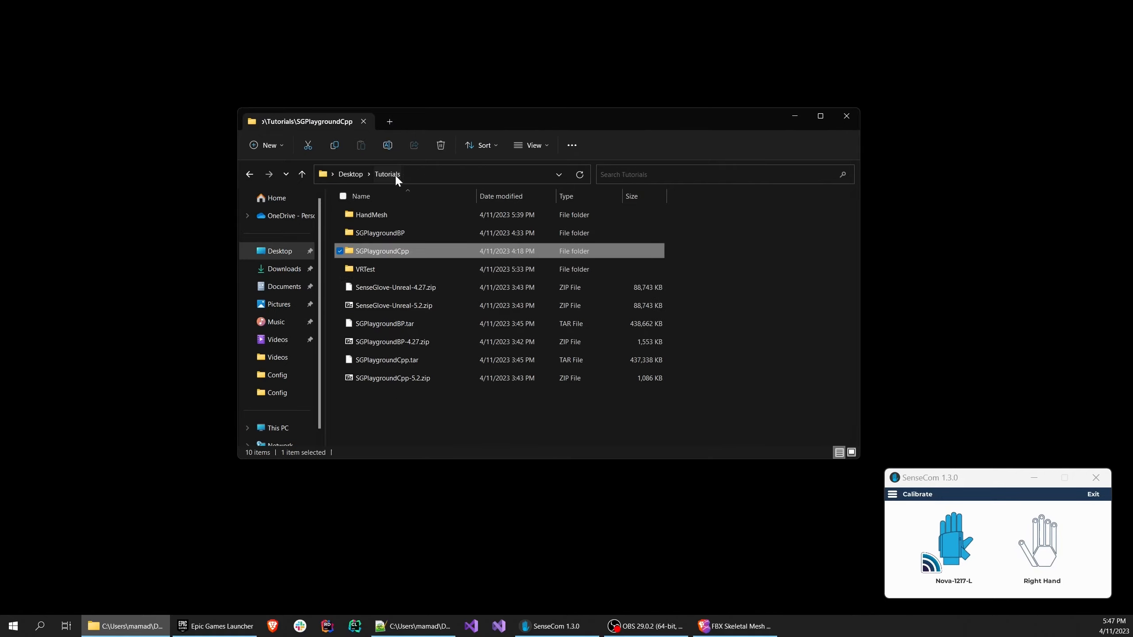
double_click(391, 234)
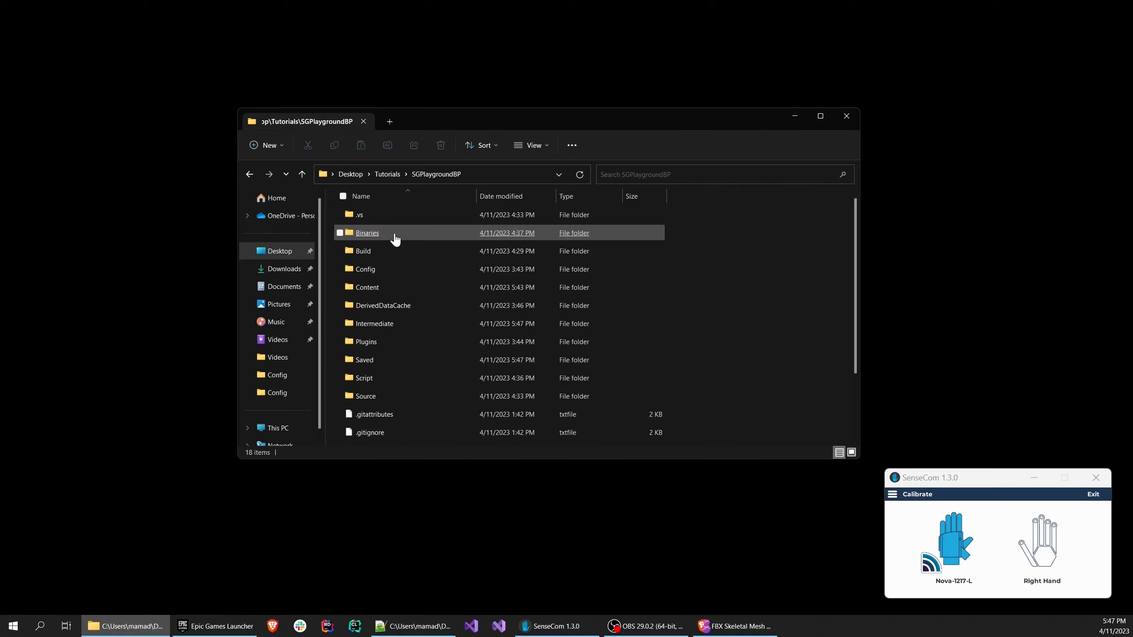
double_click(372, 342)
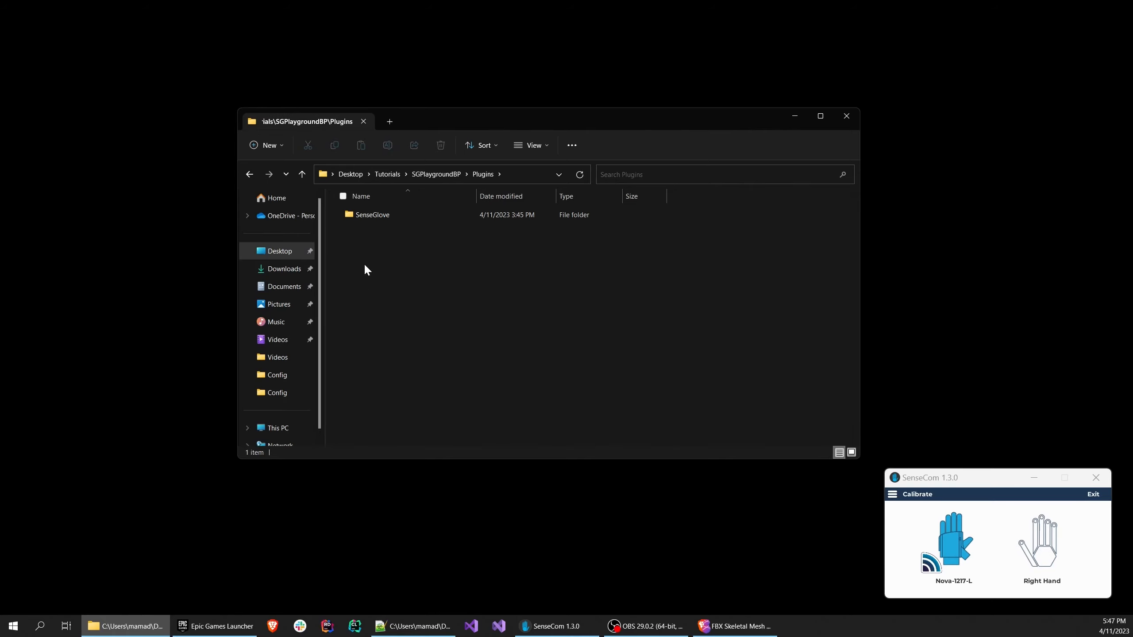
double_click(373, 216)
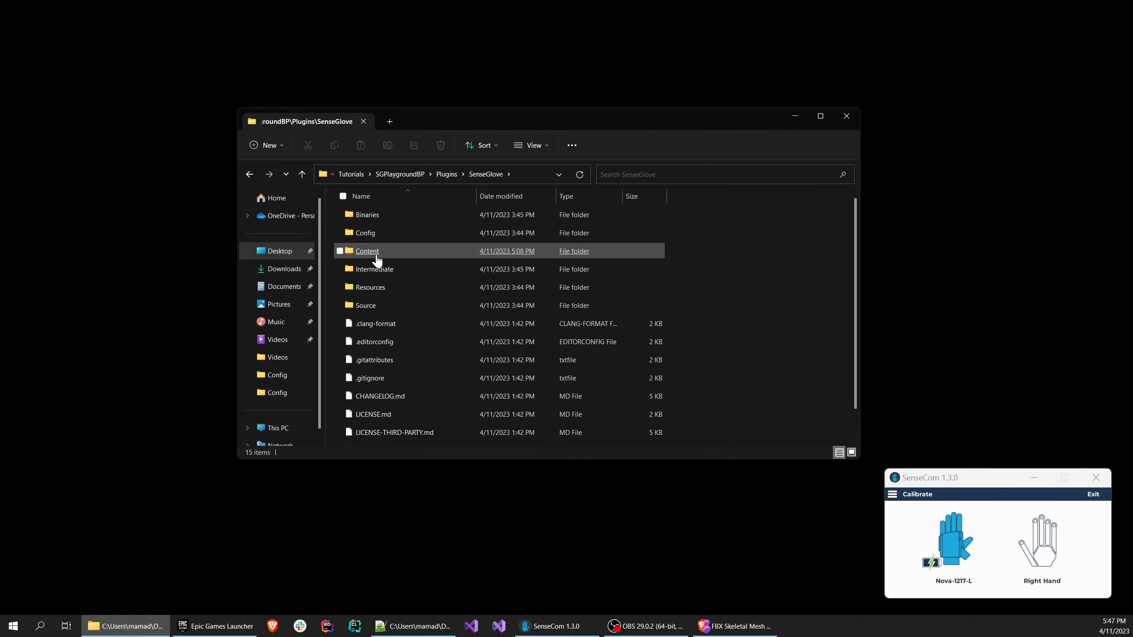
double_click(367, 251)
Delete the Materials and Meshes folders from the SGPlaygroundBP project's SenseGlove plugin Content folder.
key(ctrl+a)
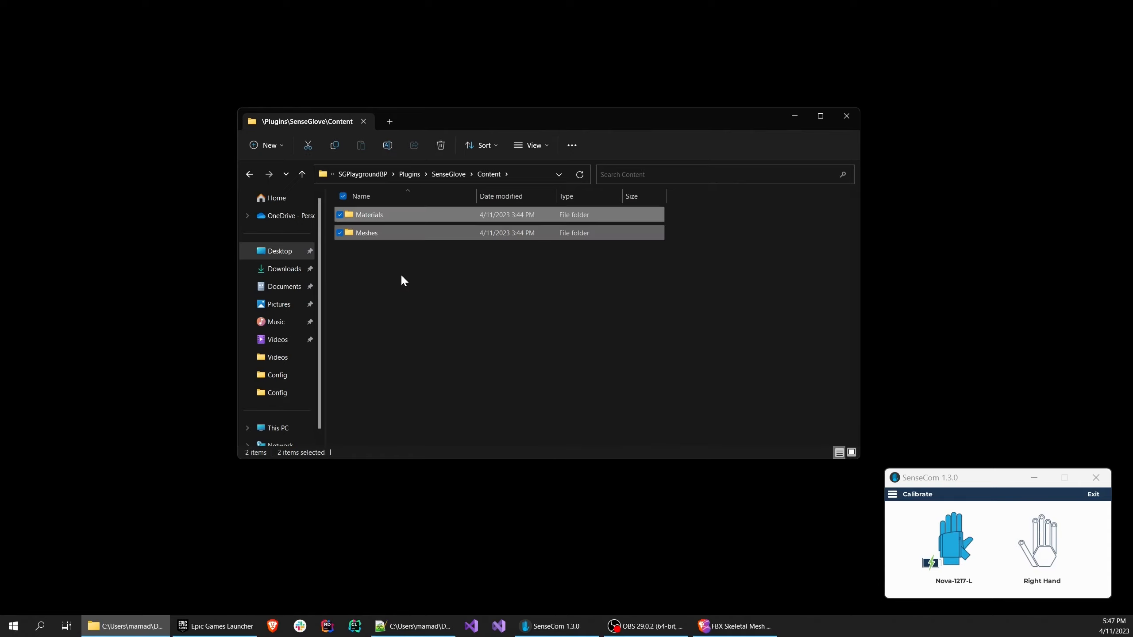
key(Delete)
key(Return)
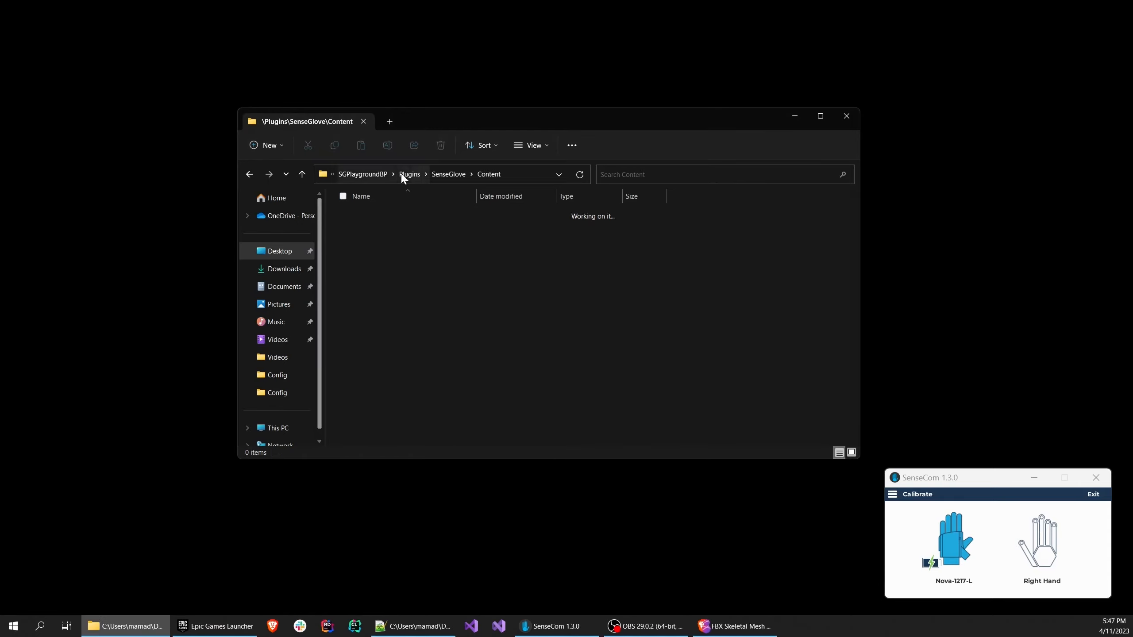
Reopen the SGPlaygroundBP project in Unreal Editor from SGPlaygroundBP.uproject in the project's root folder.
click(371, 174)
scroll(453, 393, down, 2)
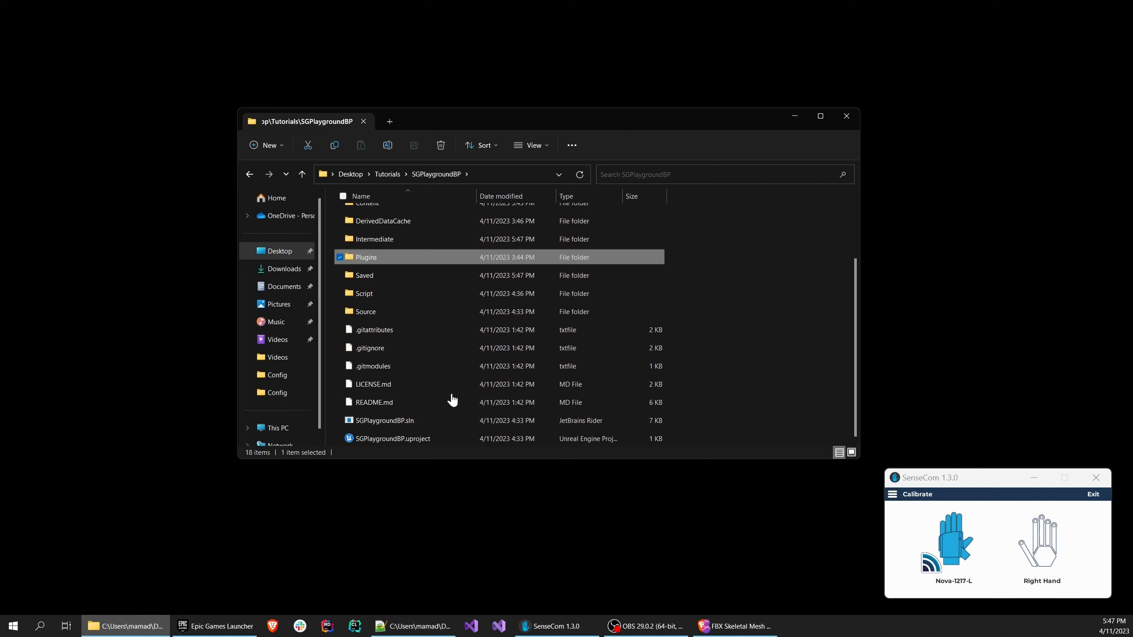
right_click(396, 438)
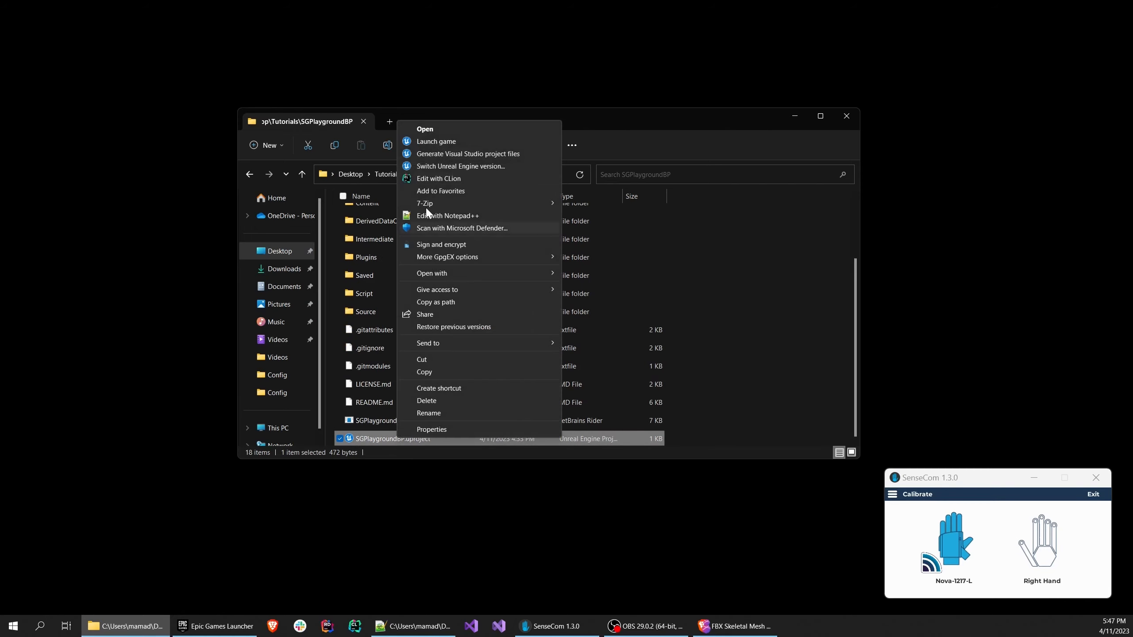
click(433, 128)
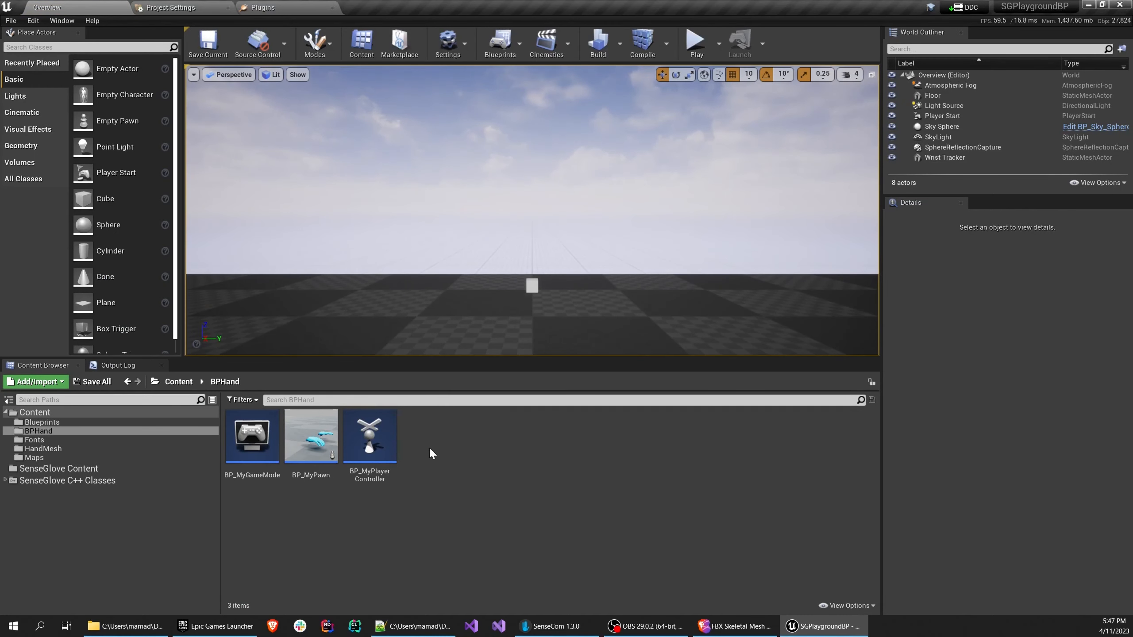
Examine BP_MyPawn's viewport and components in the full Blueprint editor docked in the main window, and decline reopening the previous asset editors.
double_click(298, 431)
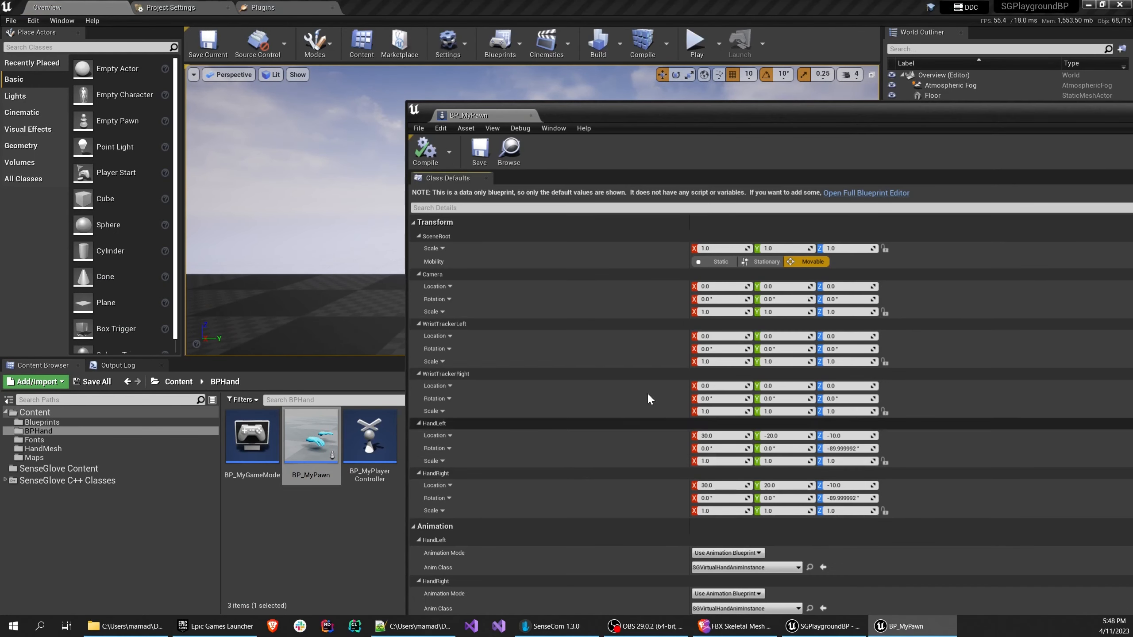
click(850, 193)
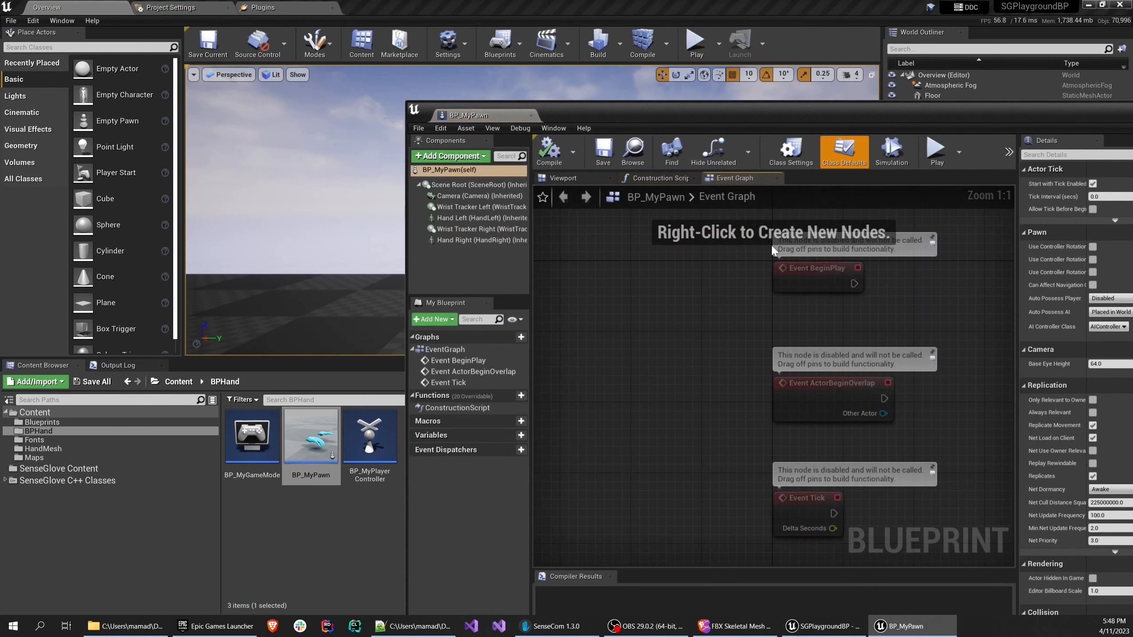
click(563, 177)
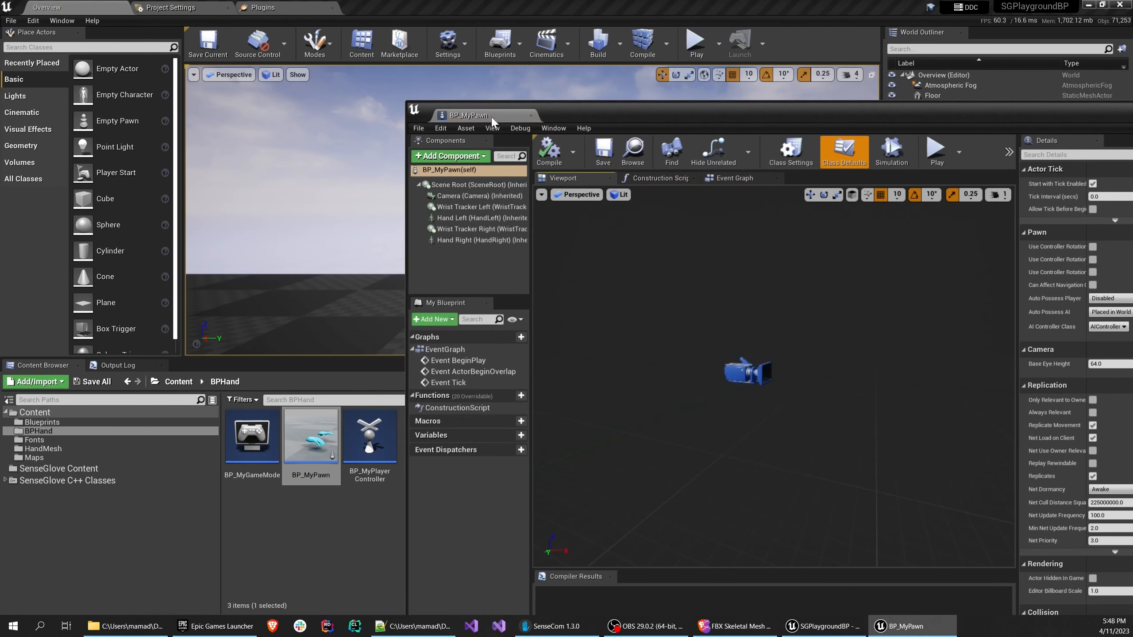
drag(492, 121, 393, 7)
click(99, 6)
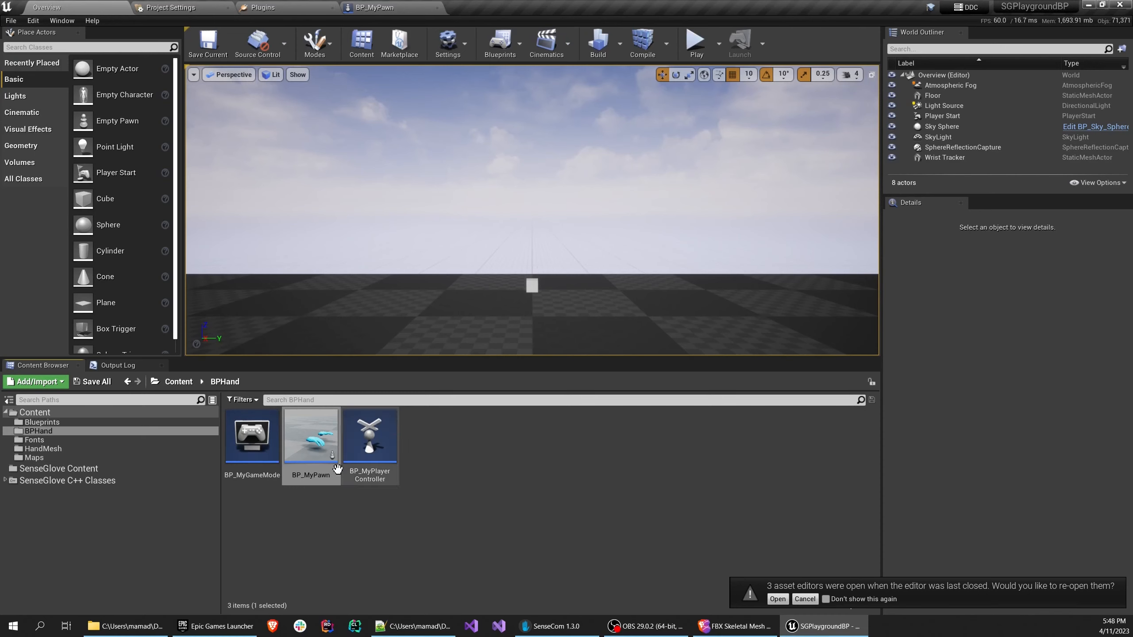
click(375, 7)
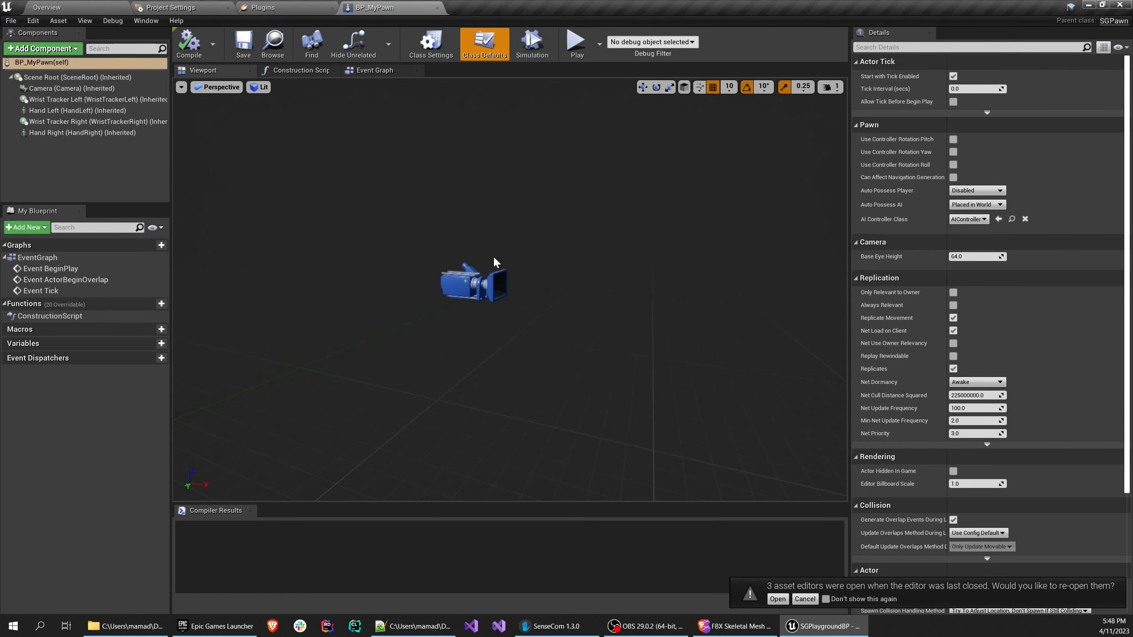
scroll(513, 297, up, 2)
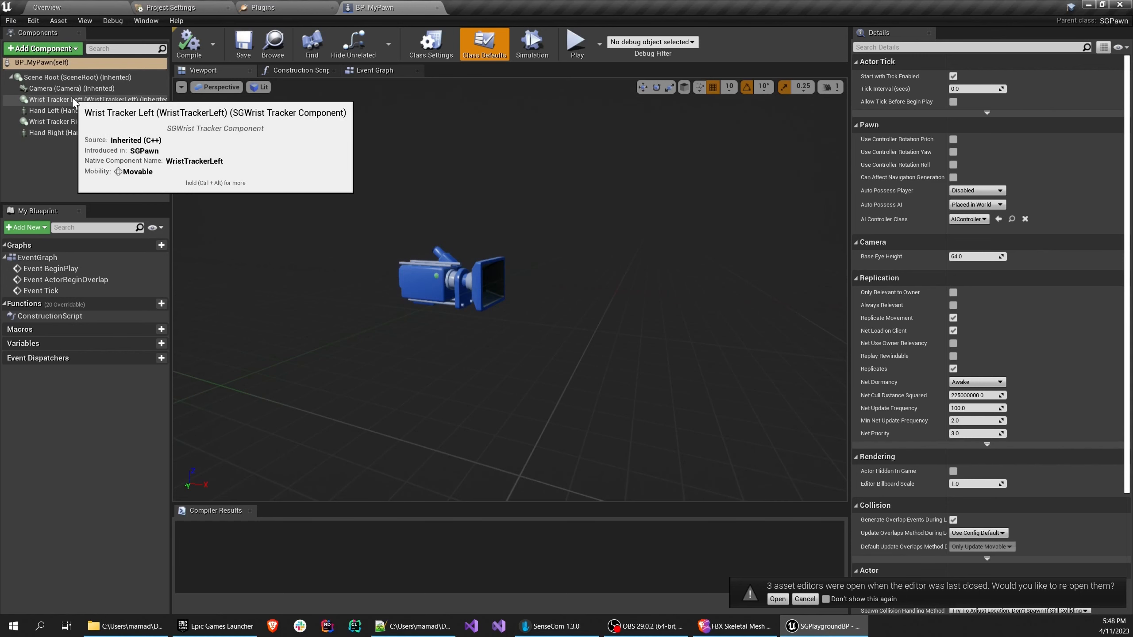
click(103, 6)
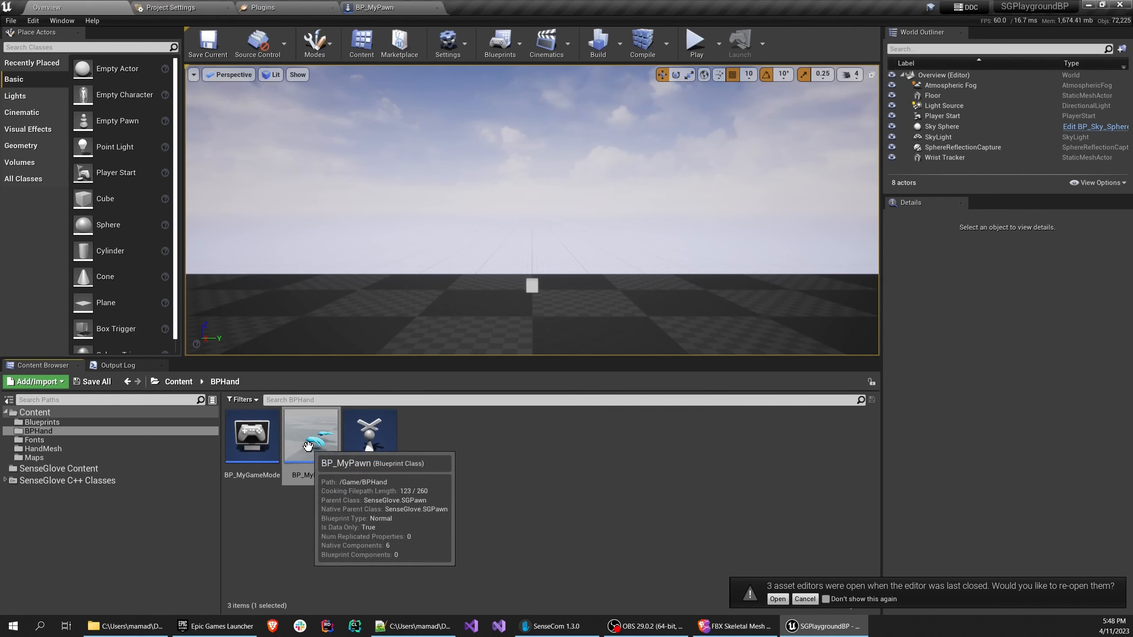
click(803, 600)
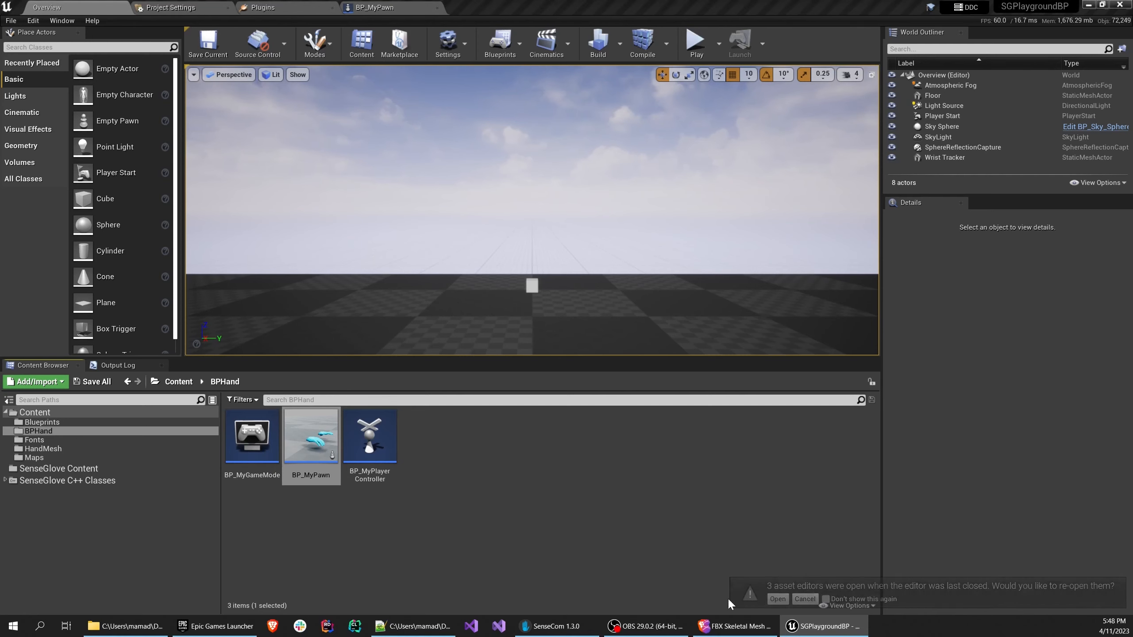
Open the MI_Quinn_02 material from the HandMesh folder and move its Param node clear of the material result node.
click(40, 448)
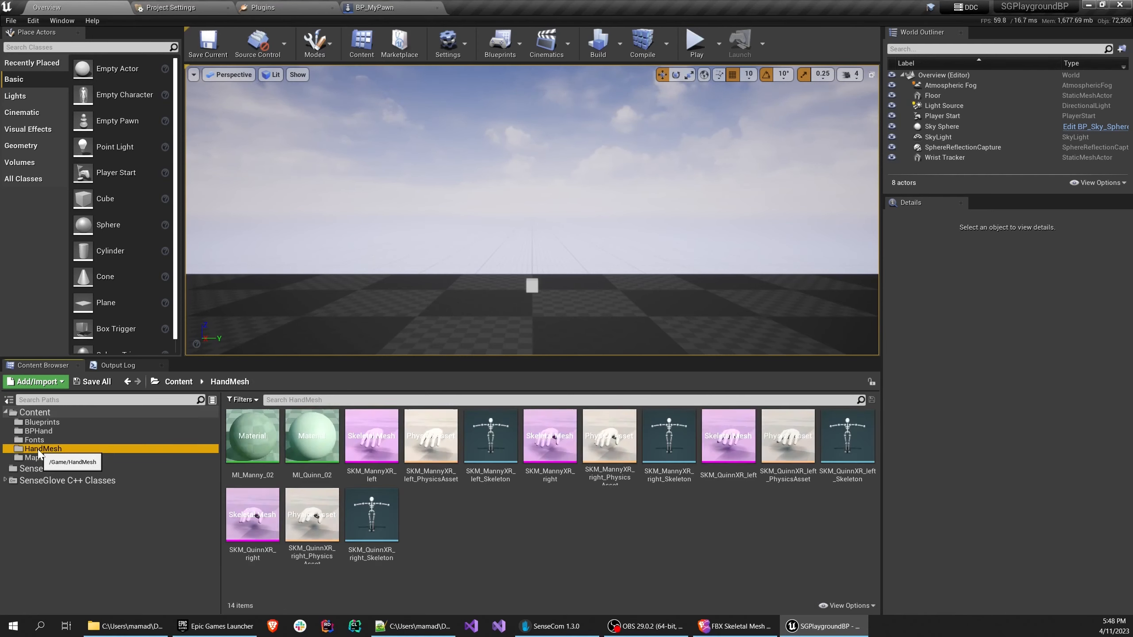
click(331, 450)
double_click(331, 448)
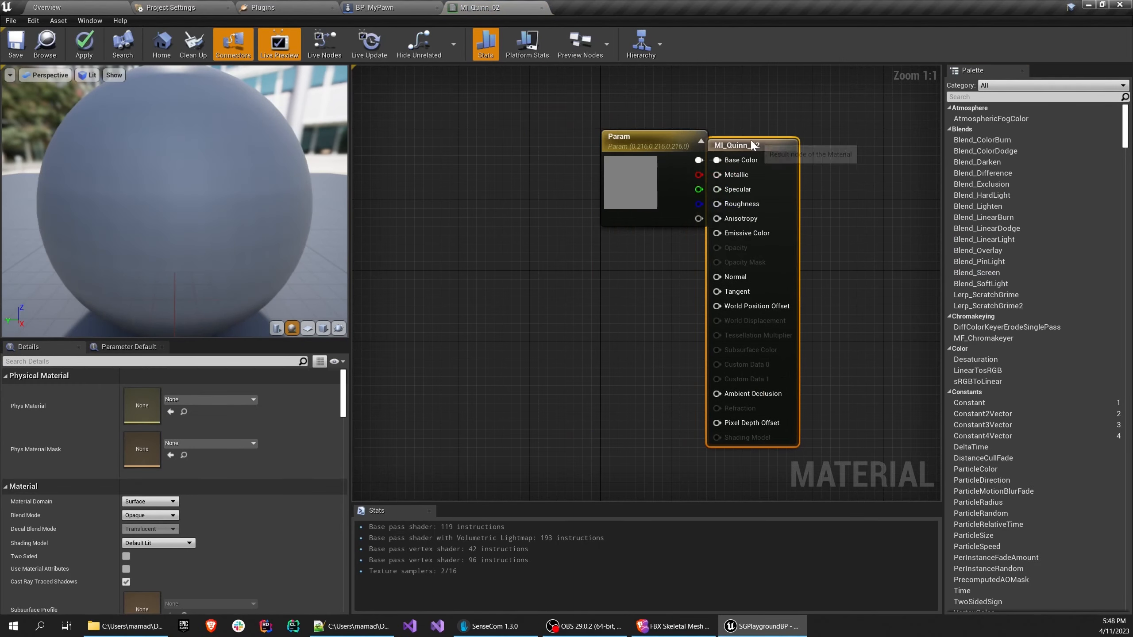
drag(644, 142, 517, 133)
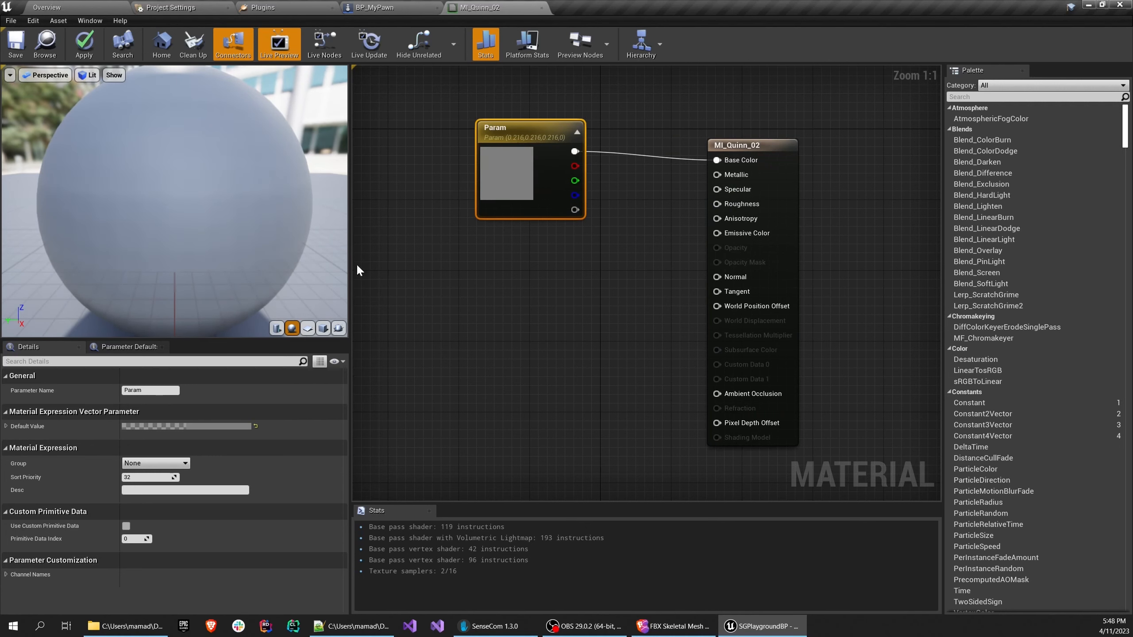
Set the default colour of MI_Quinn_02's Param node to blue with R 0.037783, G 0.084013 and B 0.440625.
click(207, 428)
drag(513, 441, 517, 436)
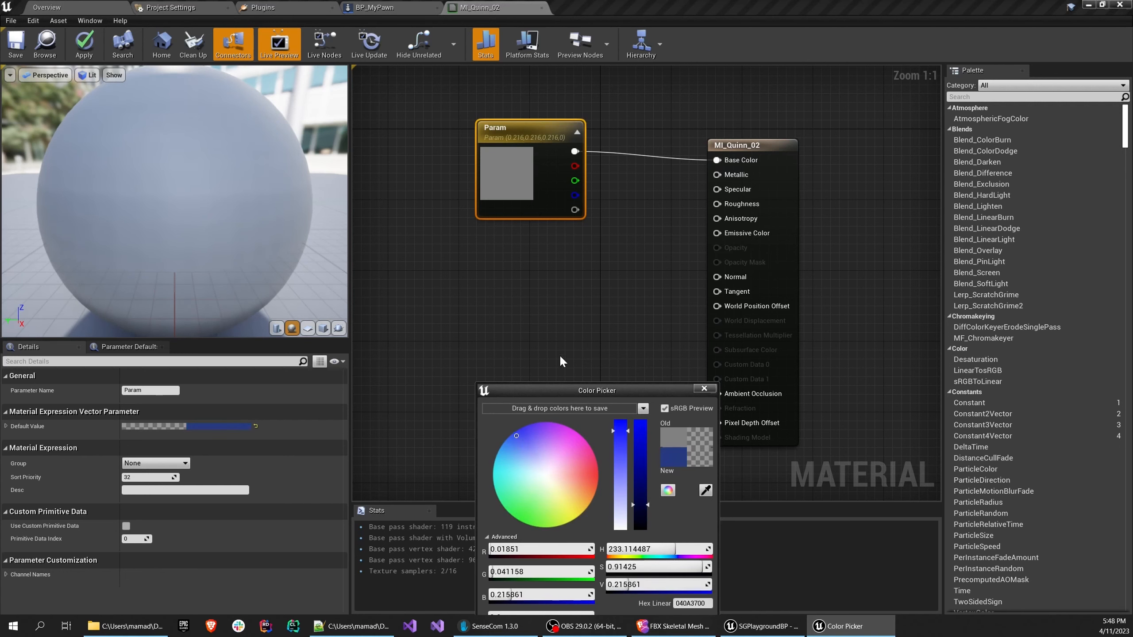
drag(567, 386, 497, 272)
click(578, 537)
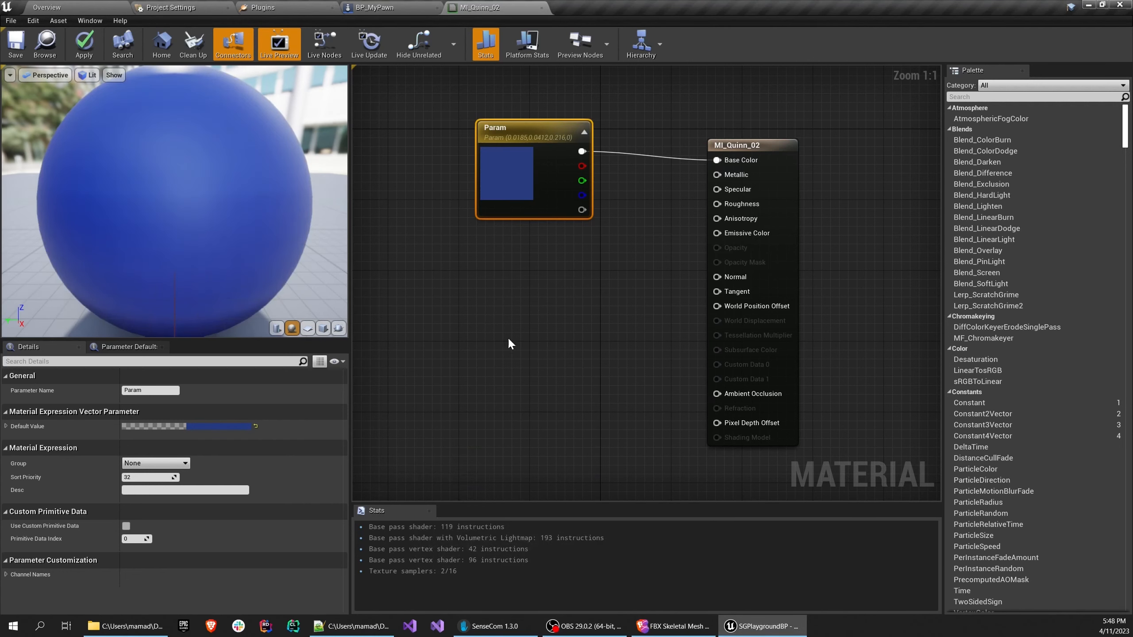
click(222, 425)
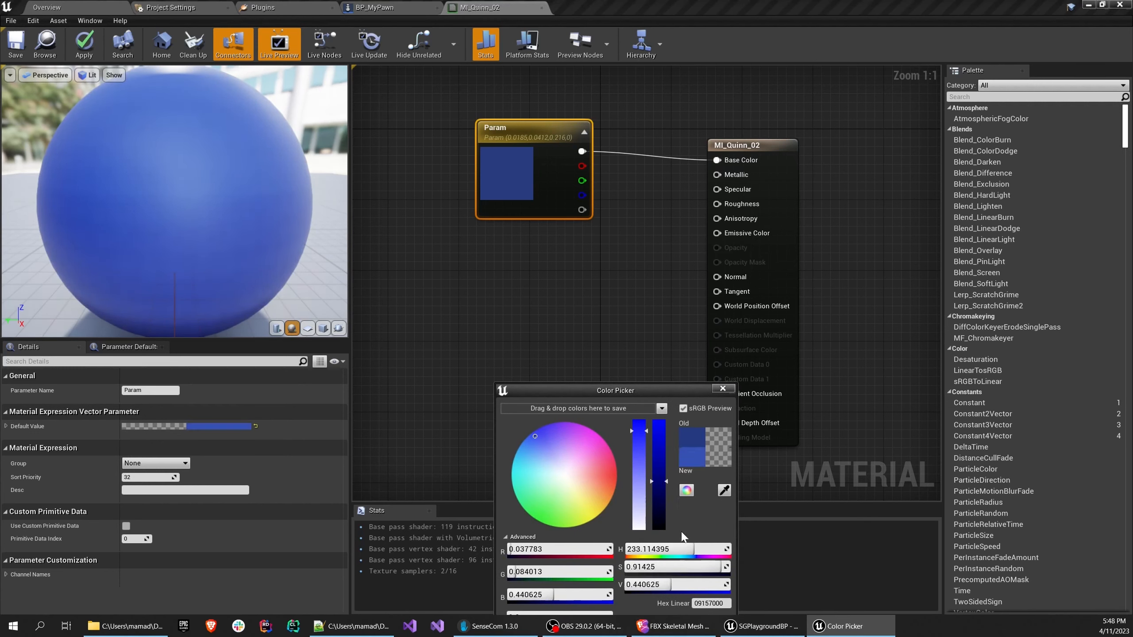
drag(599, 391, 544, 273)
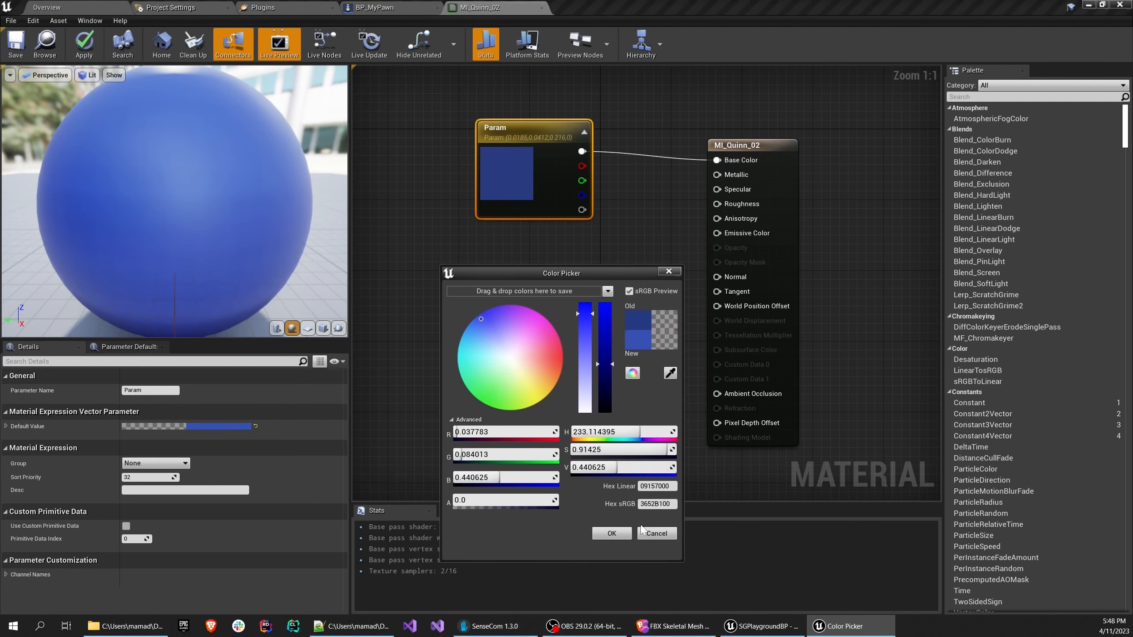
click(610, 533)
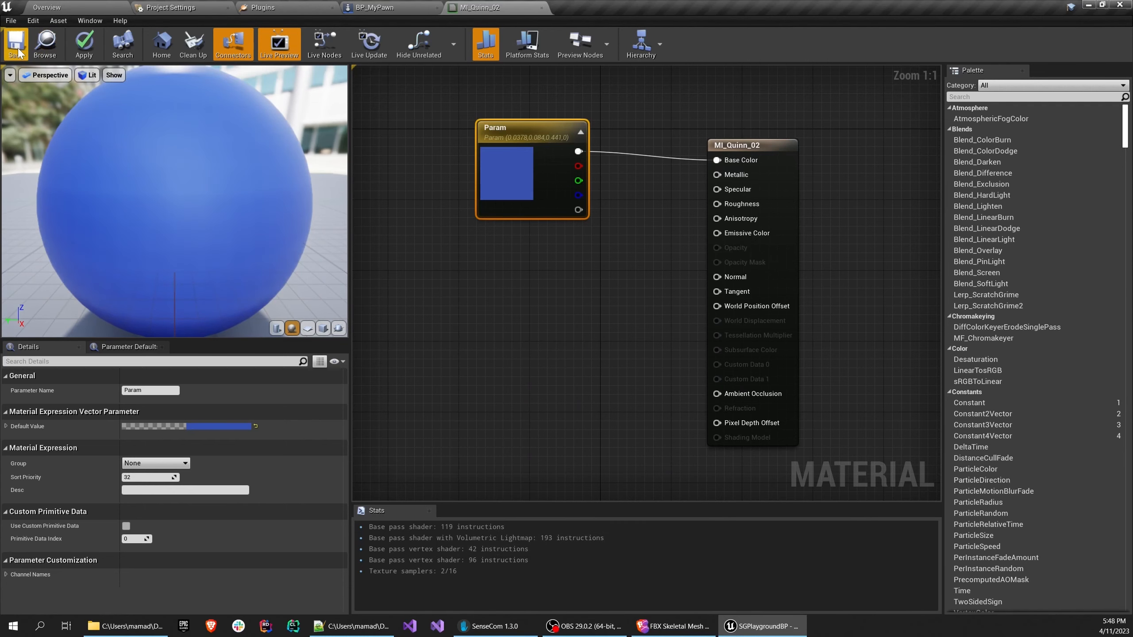
Promote MI_Quinn_02's Roughness input to a parameter placed below Param, set its default value to 0.5, and save the material.
right_click(723, 204)
click(741, 218)
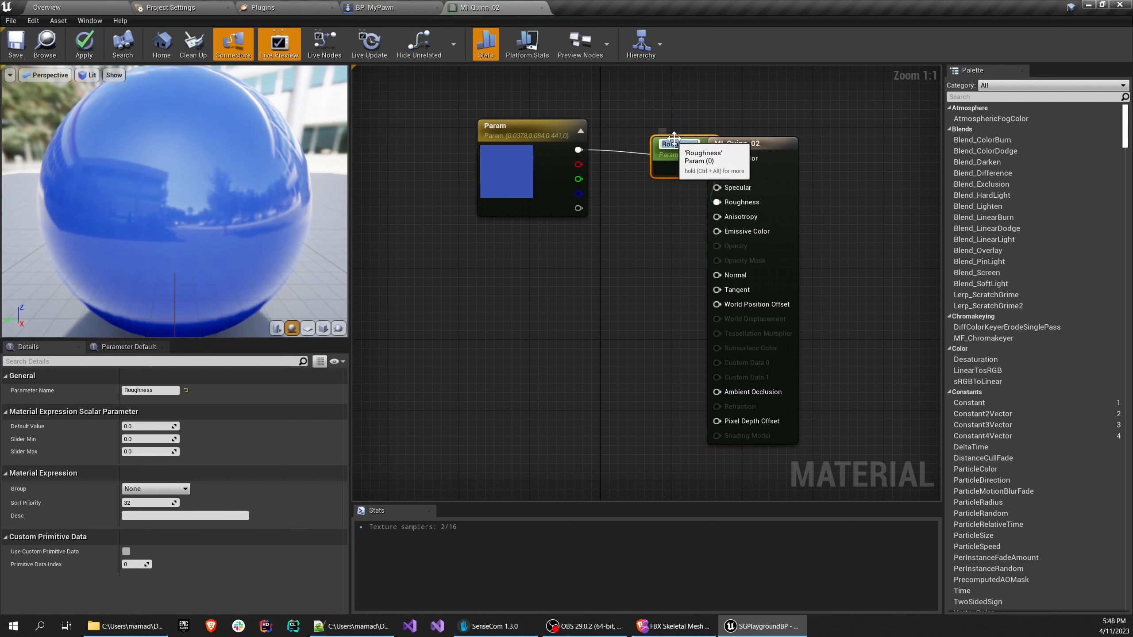
drag(702, 144, 535, 266)
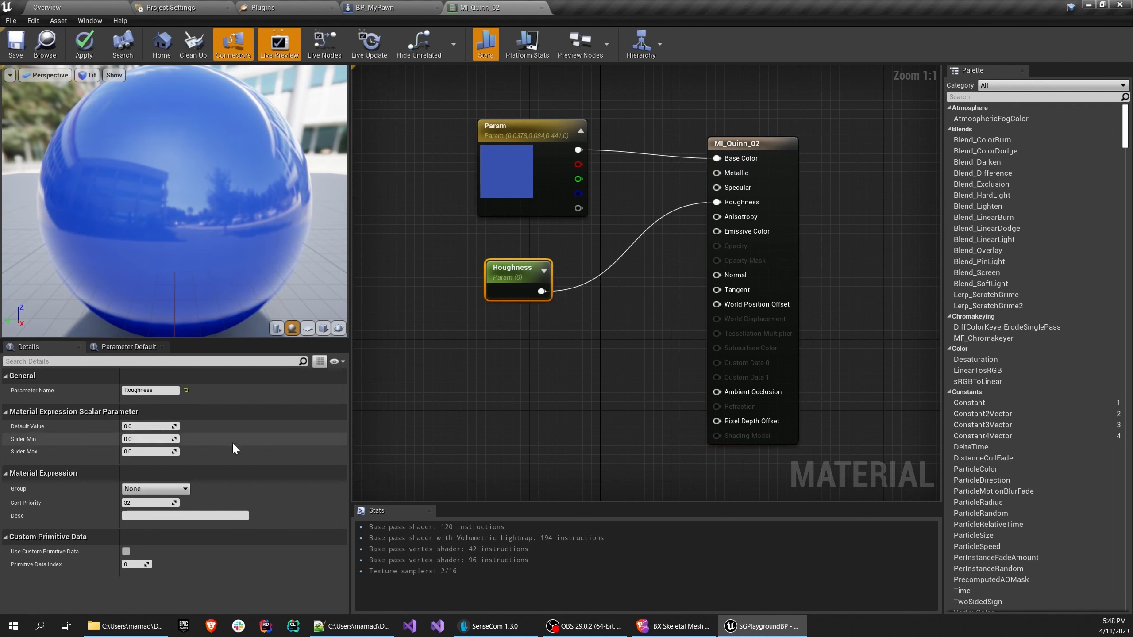
click(142, 439)
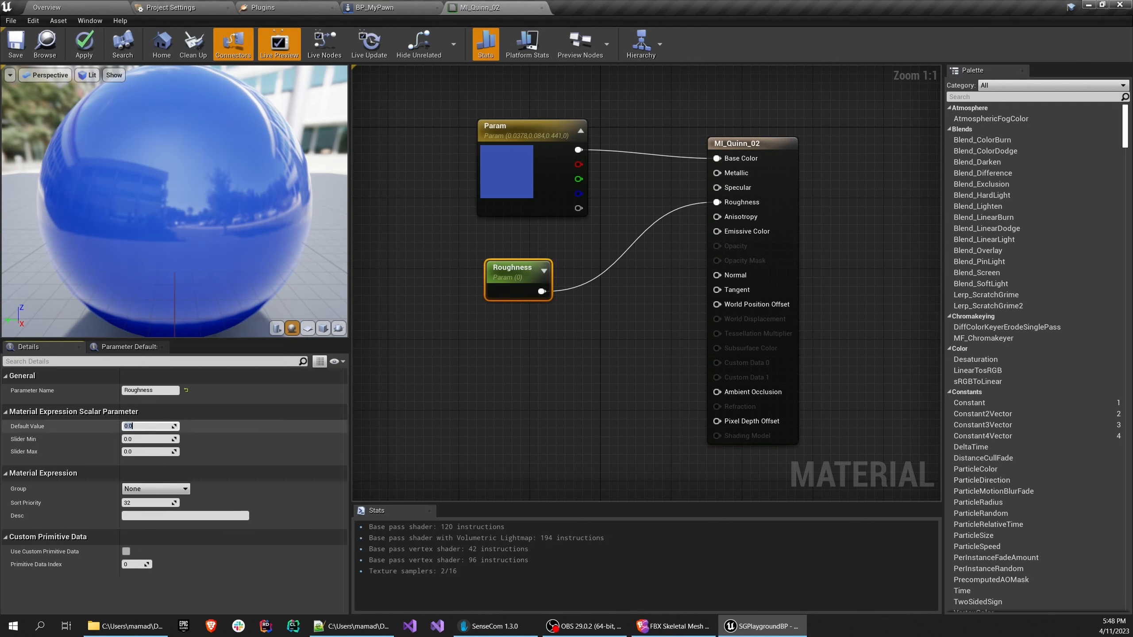
text(.5)
key(Return)
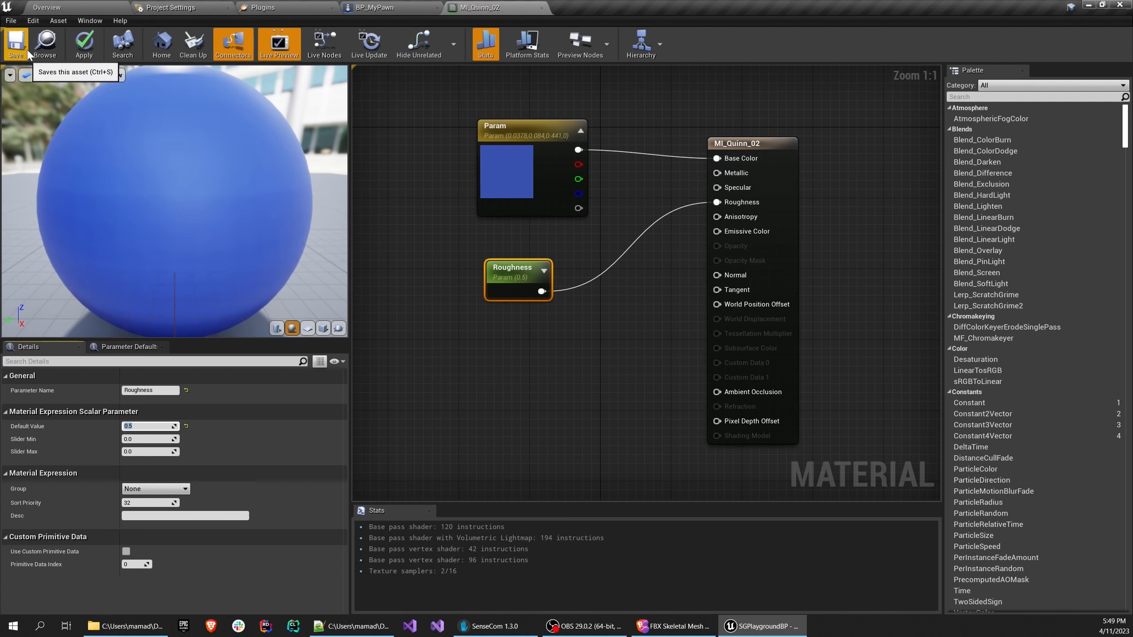
click(14, 47)
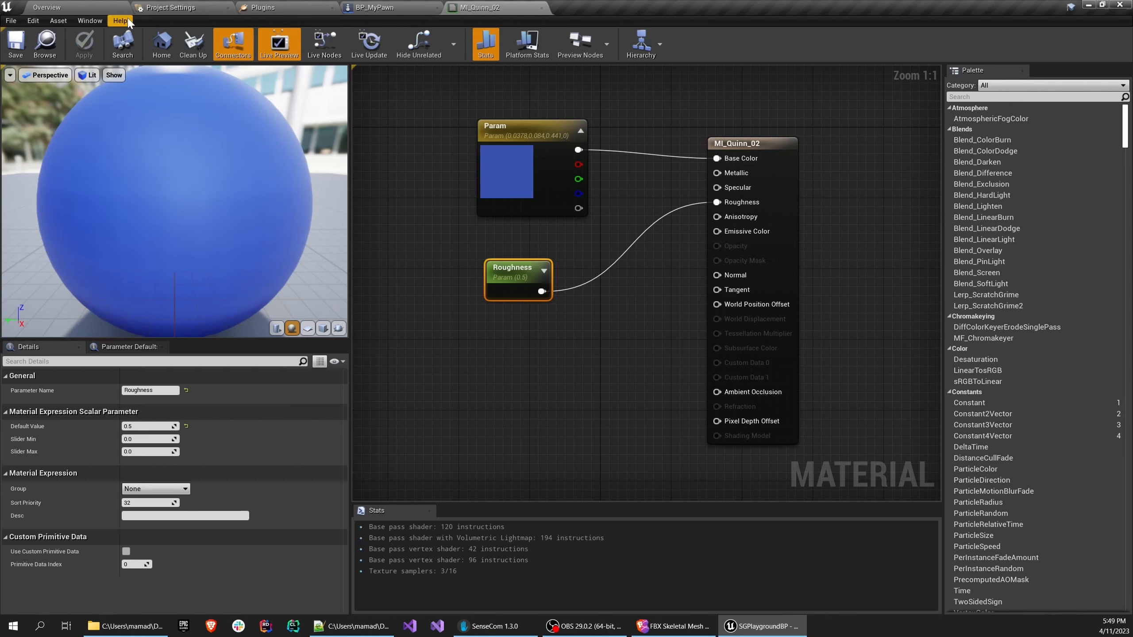
Check MI_Quinn_02's thumbnail in the HandMesh folder and open the MI_Manny_02 material to view its node graph.
click(101, 9)
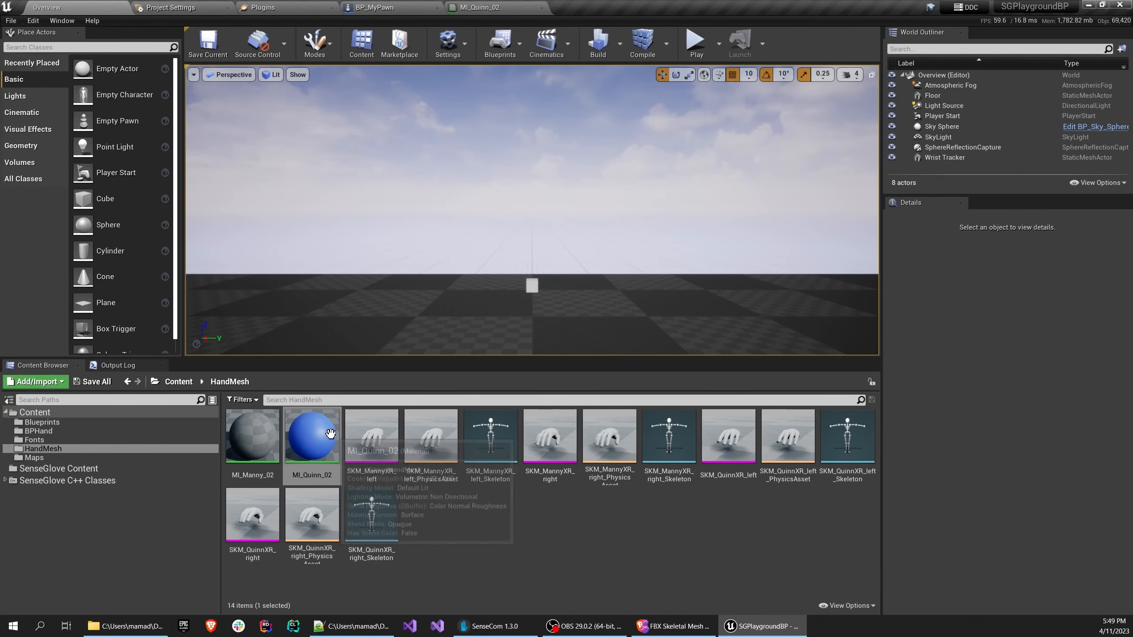
click(535, 7)
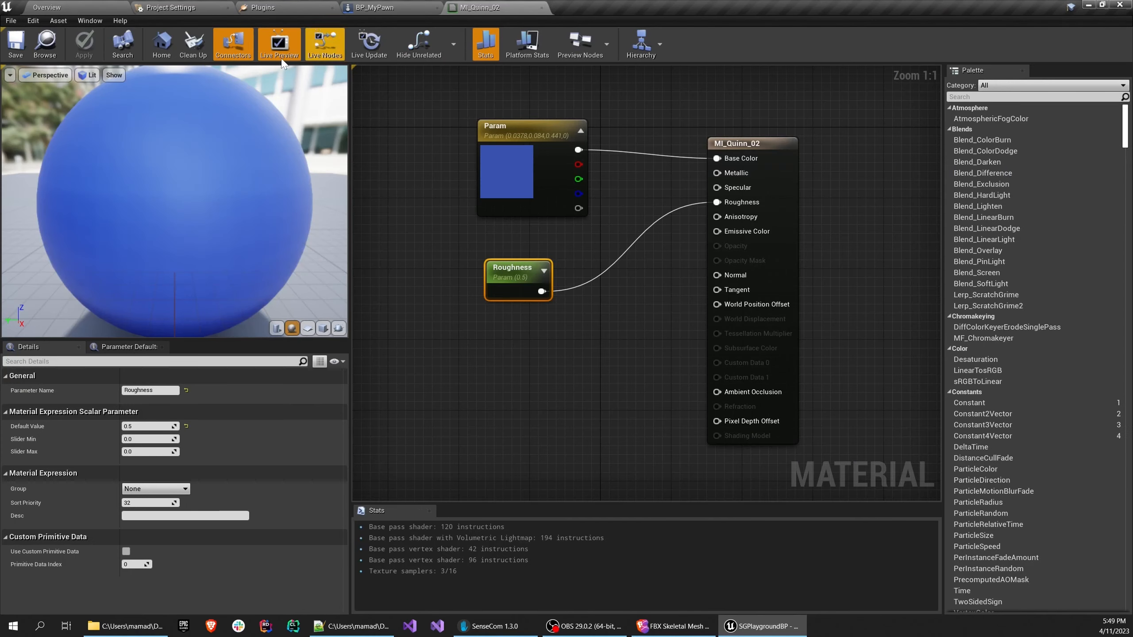
click(32, 58)
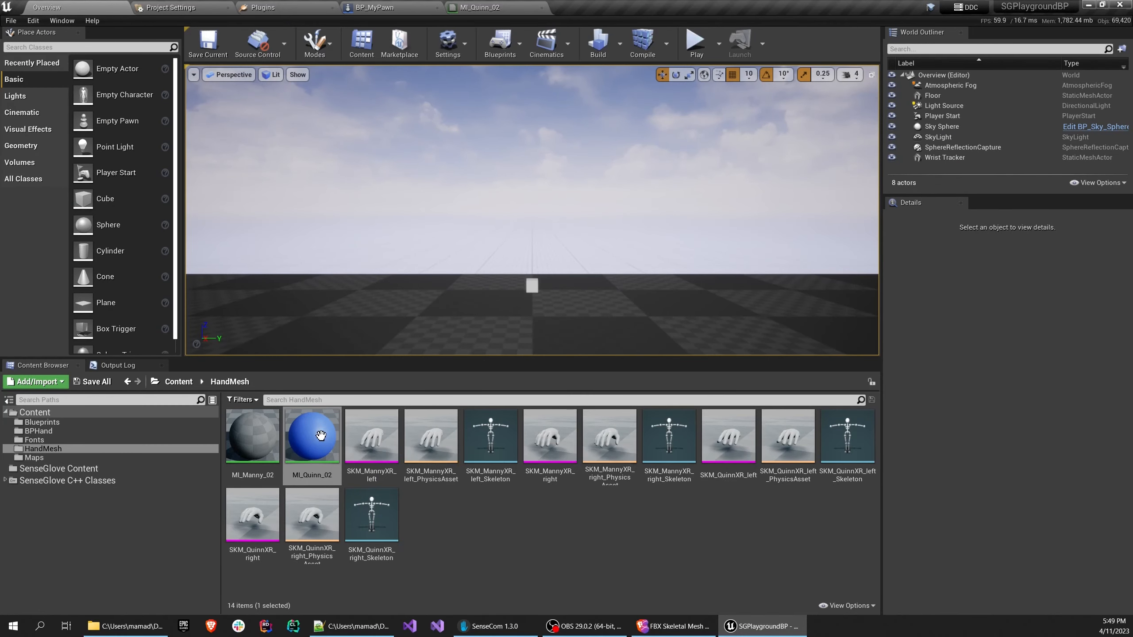
click(259, 454)
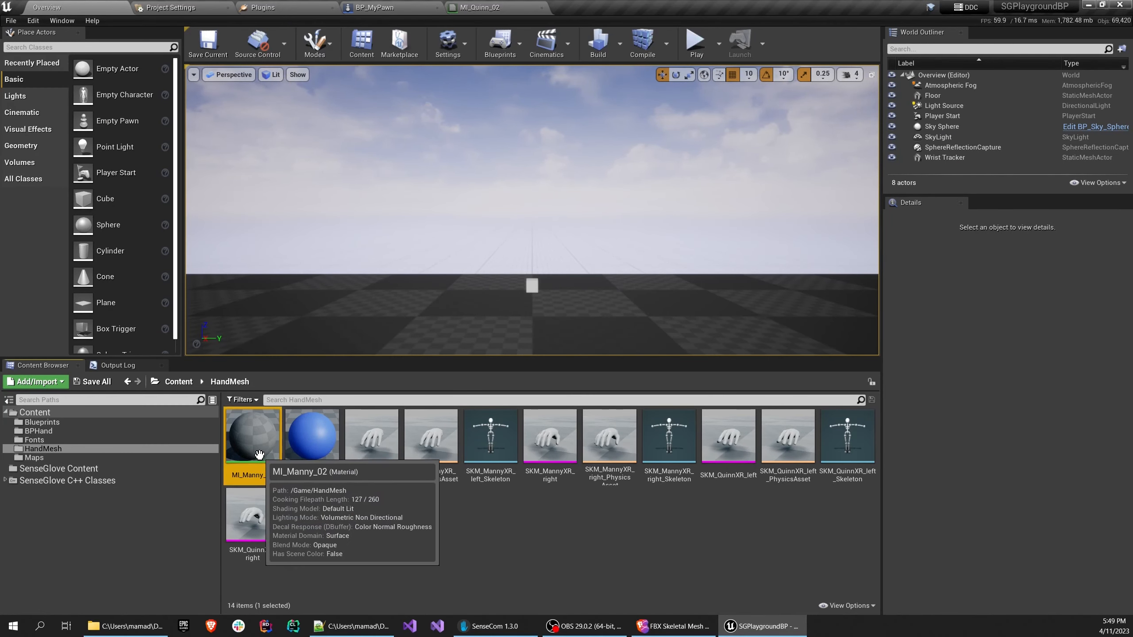
double_click(260, 455)
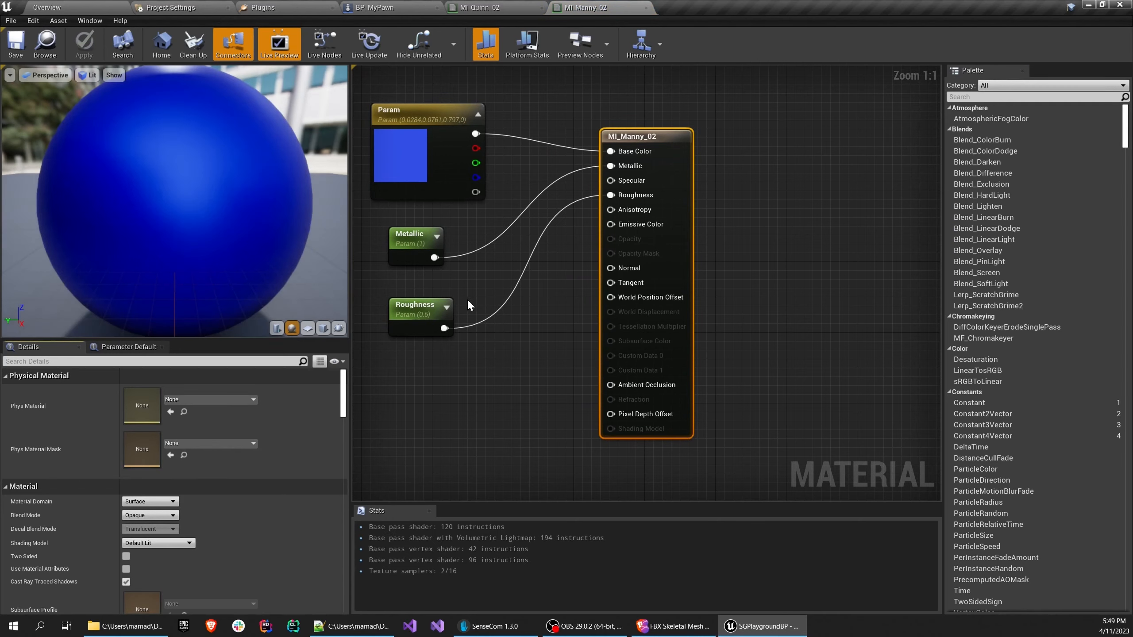
Open the SKM_MannyXR_left skeletal mesh from the HandMesh folder and inspect its material in the preview and its preview scene settings.
click(46, 7)
click(374, 441)
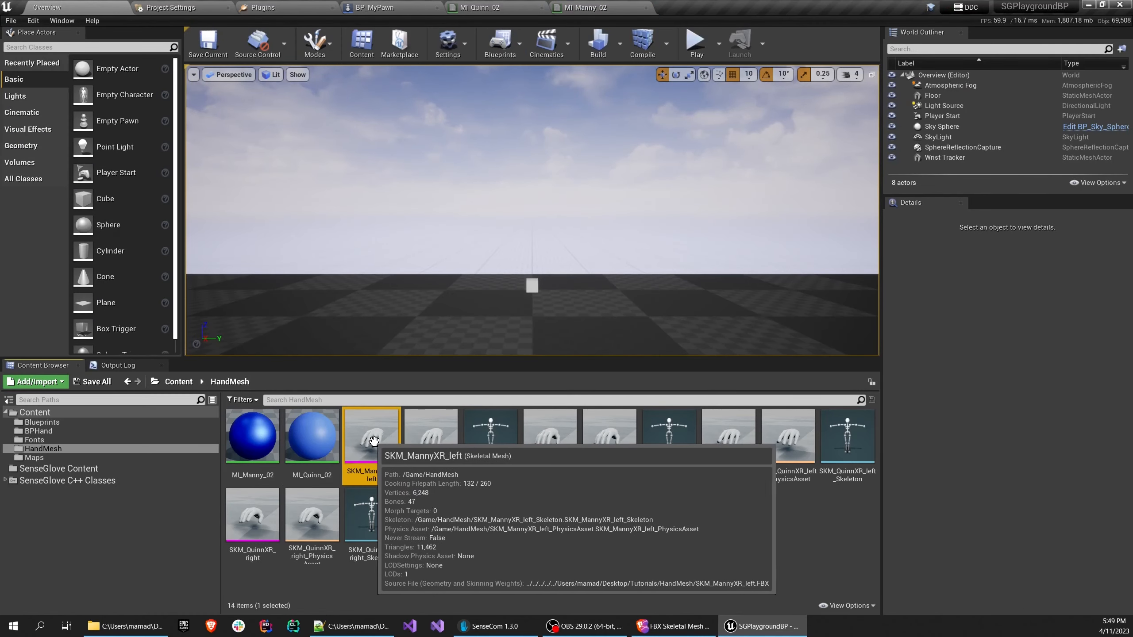
double_click(373, 442)
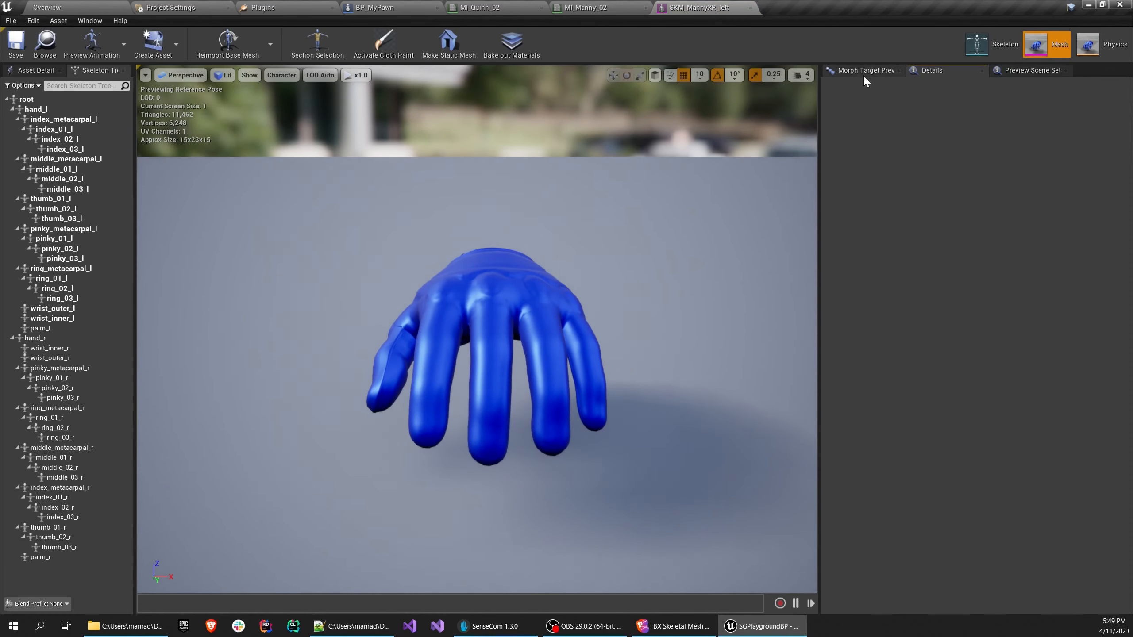
click(863, 72)
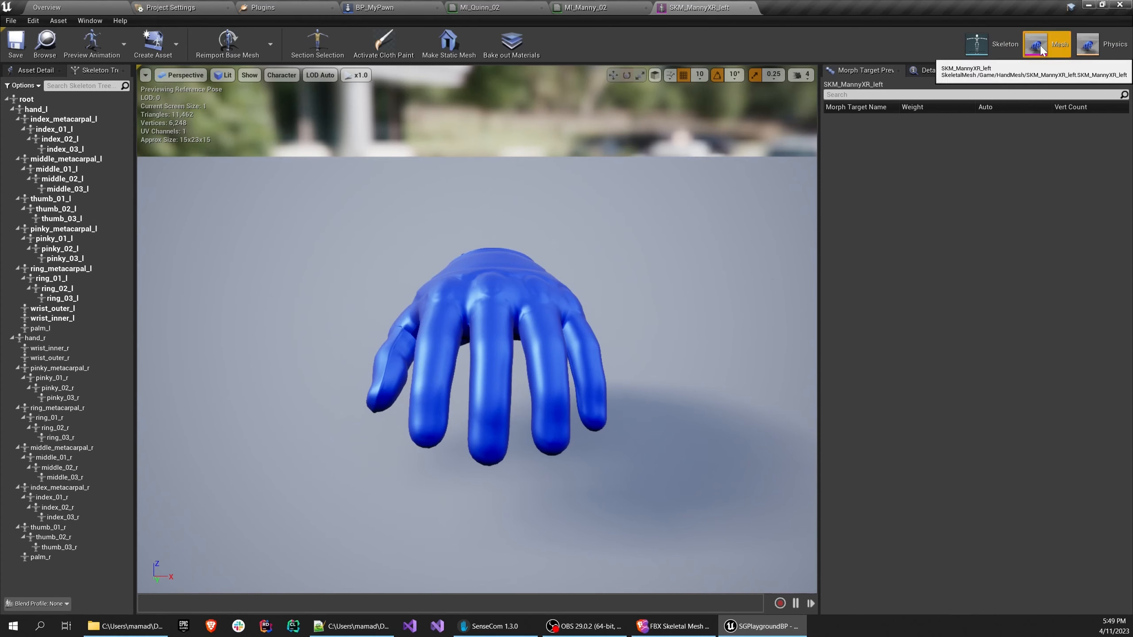
click(1030, 70)
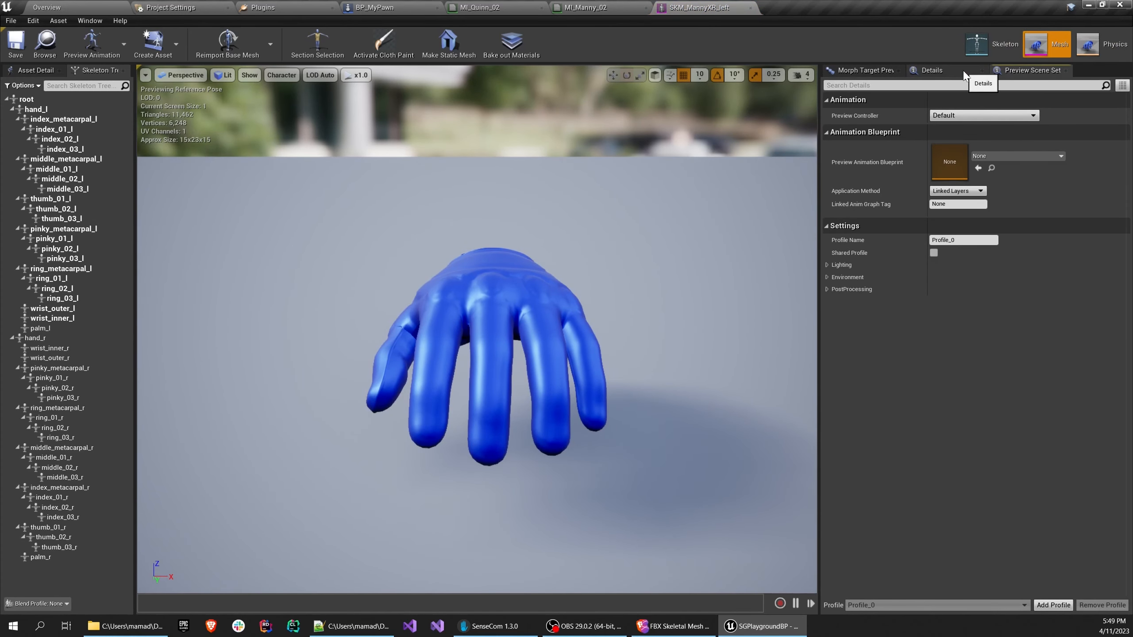
Return to the level editor's HandMesh folder and save all modified assets.
click(67, 7)
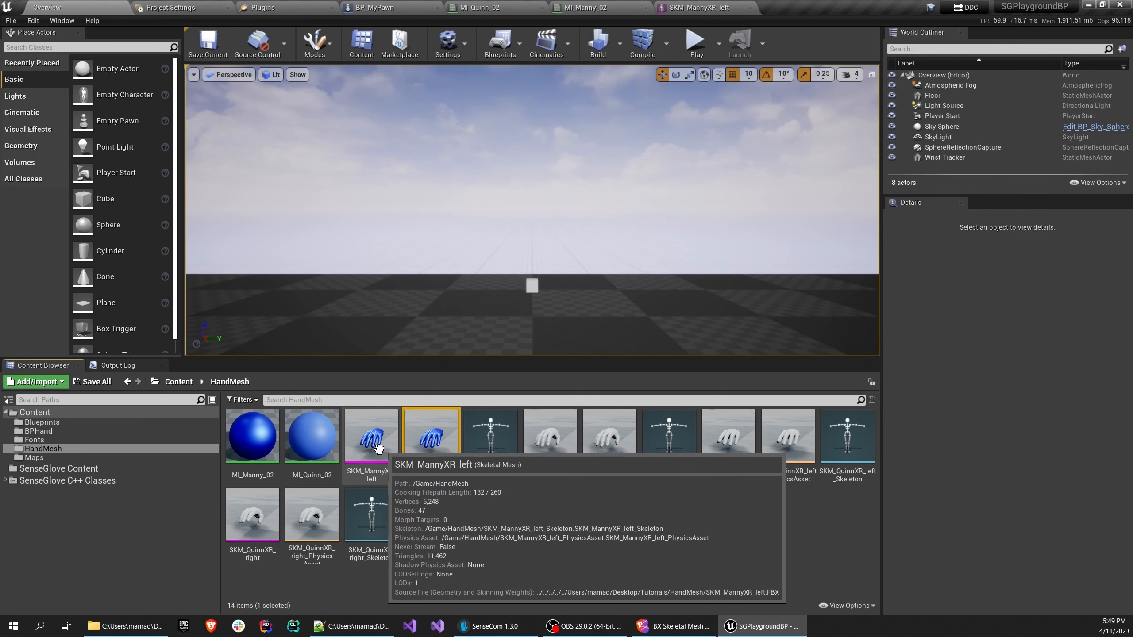
click(295, 436)
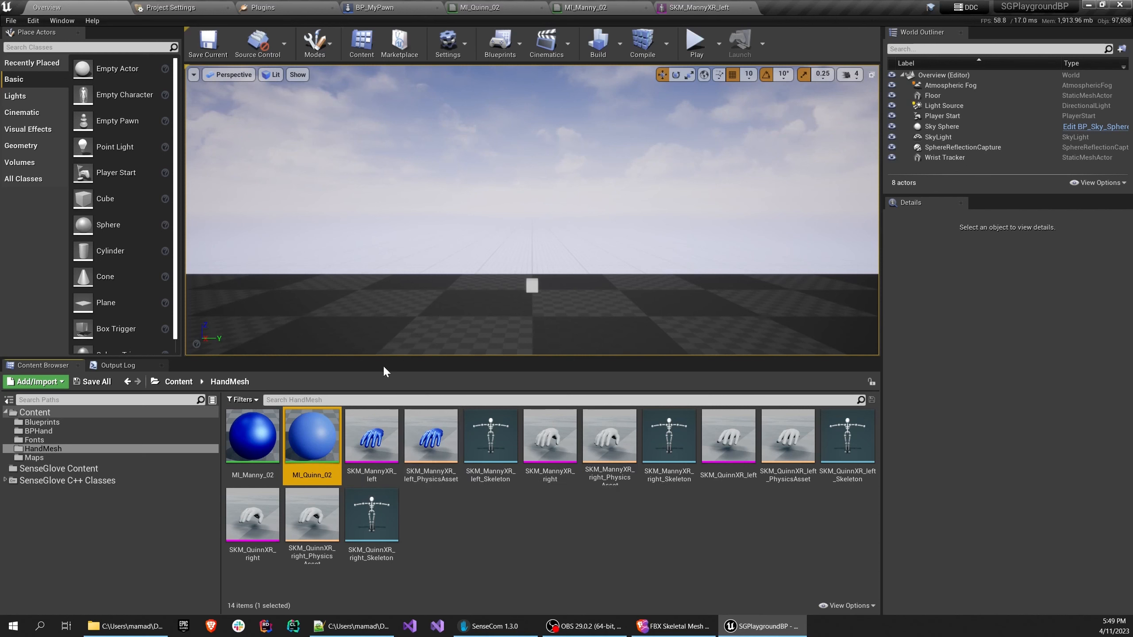
click(105, 383)
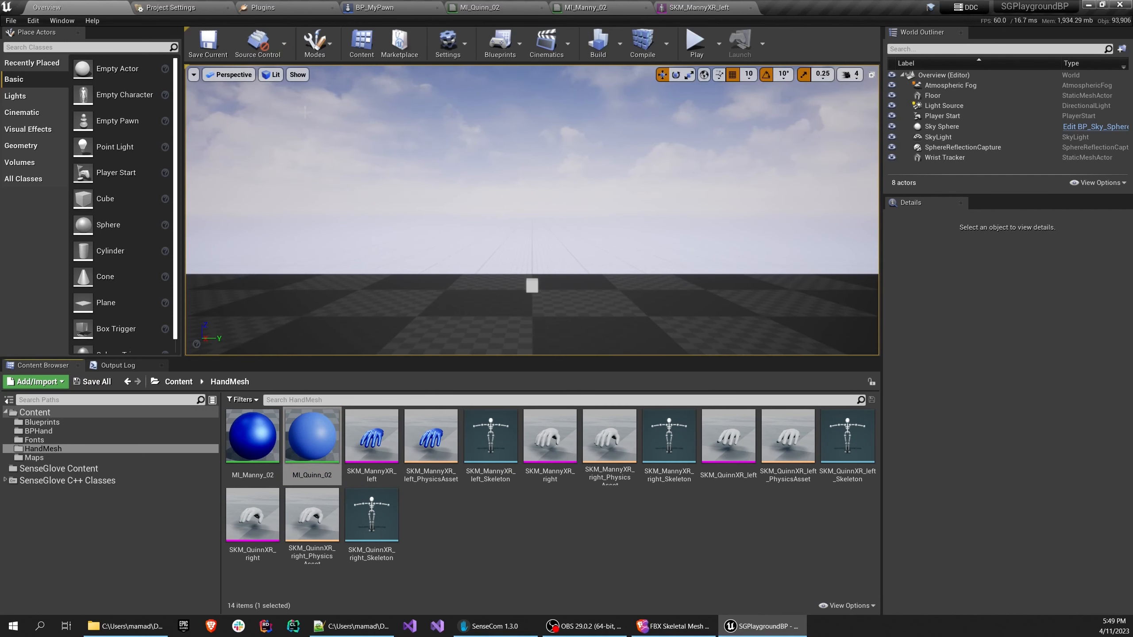
Open BP_MyPawn from the BPHand folder and assign SKM_MannyXR_left as the Hand Left component's skeletal mesh.
click(59, 425)
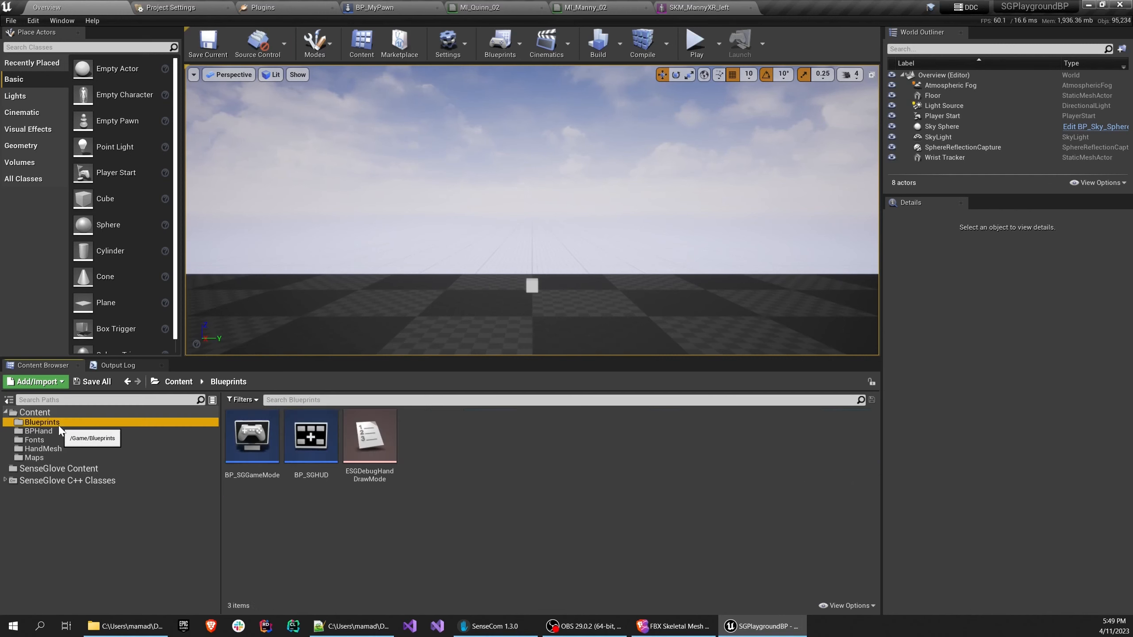
click(72, 431)
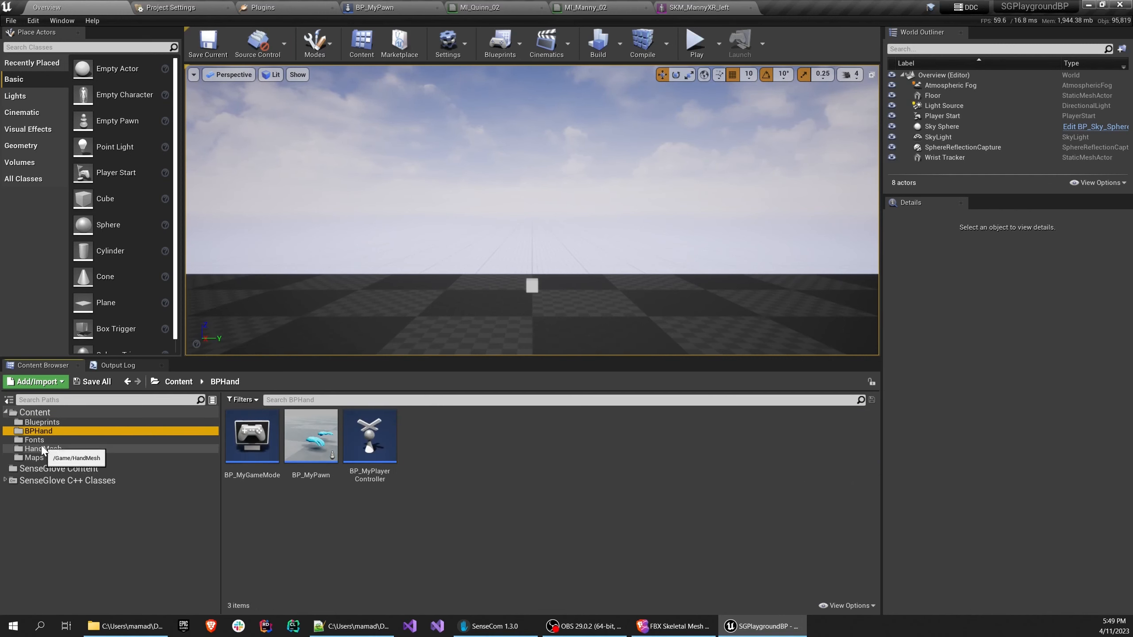
double_click(291, 460)
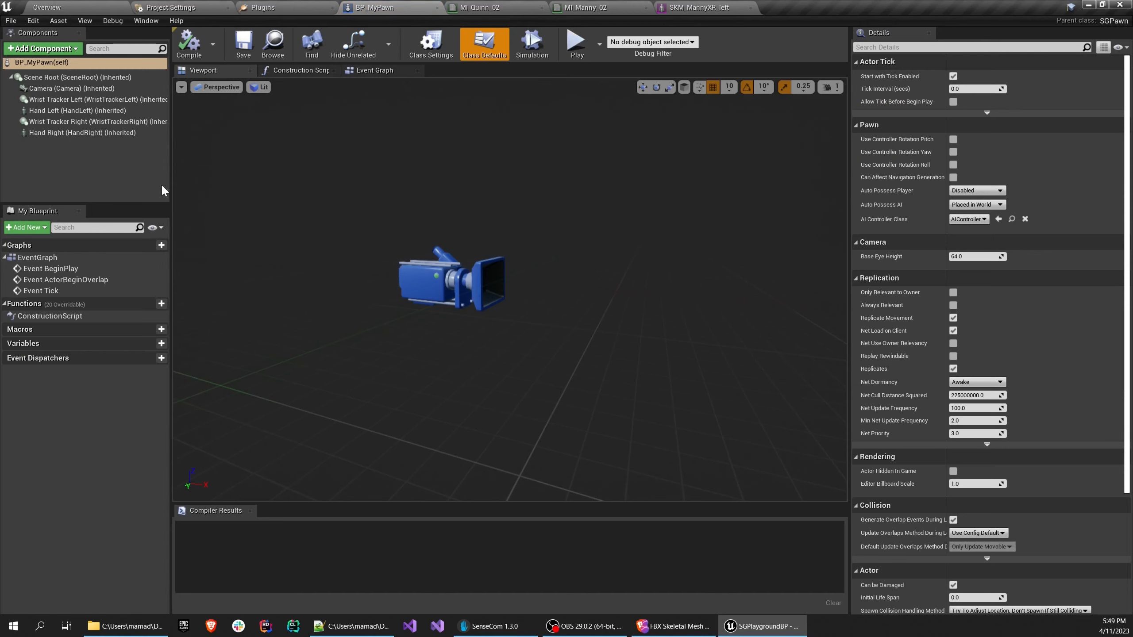
click(60, 110)
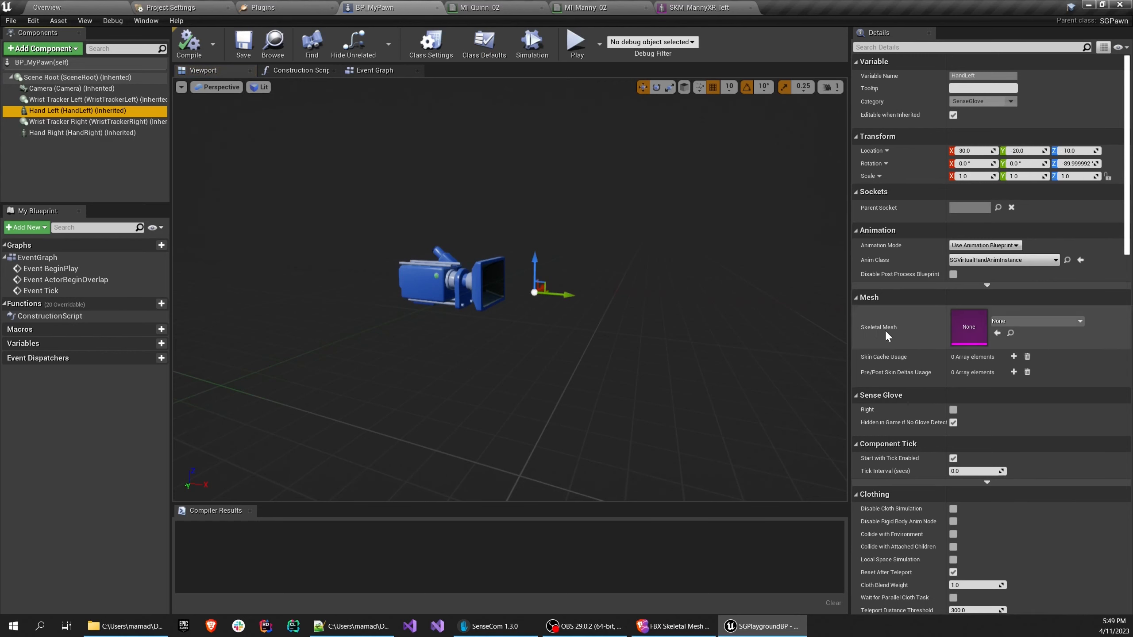
click(1054, 322)
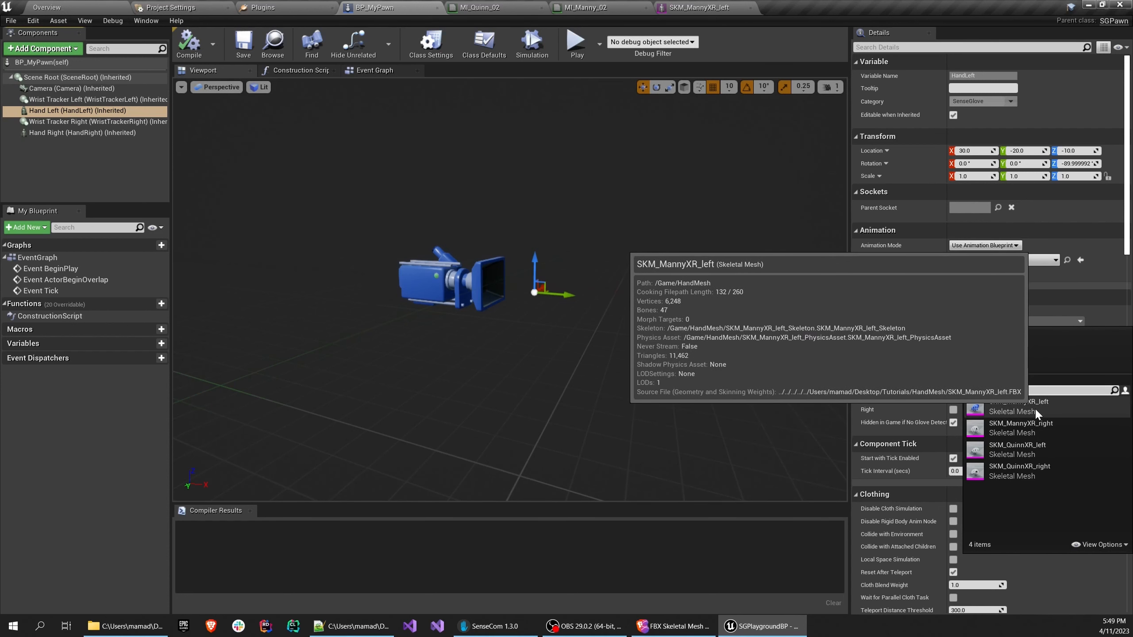
click(1019, 403)
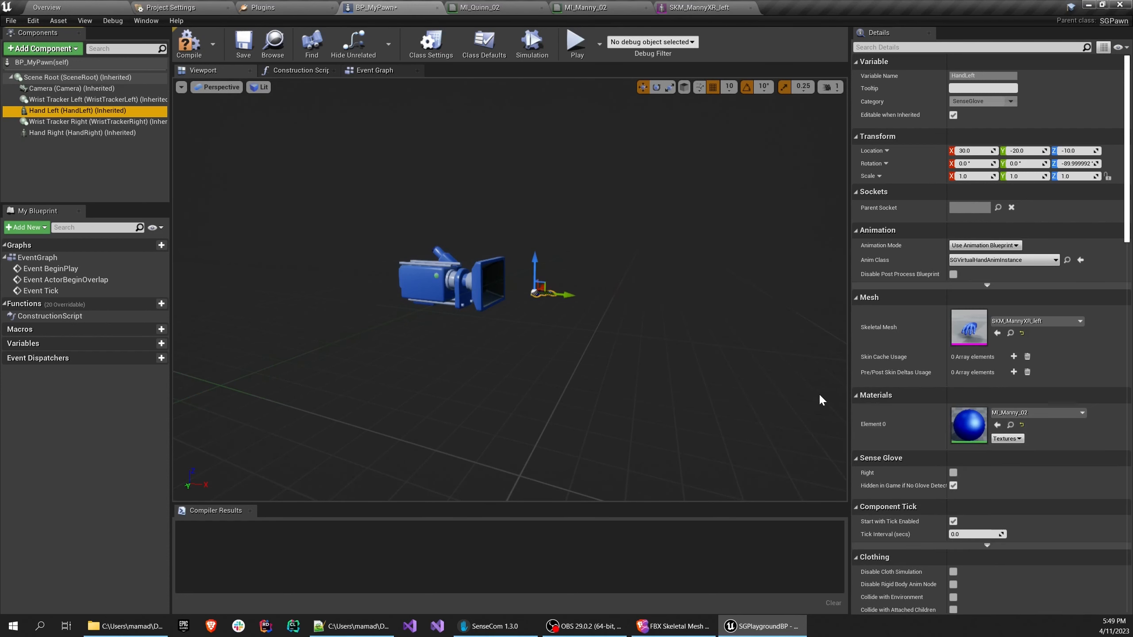
Assign SKM_MannyXR_right as the skeletal mesh of BP_MyPawn's Hand Right component.
click(58, 132)
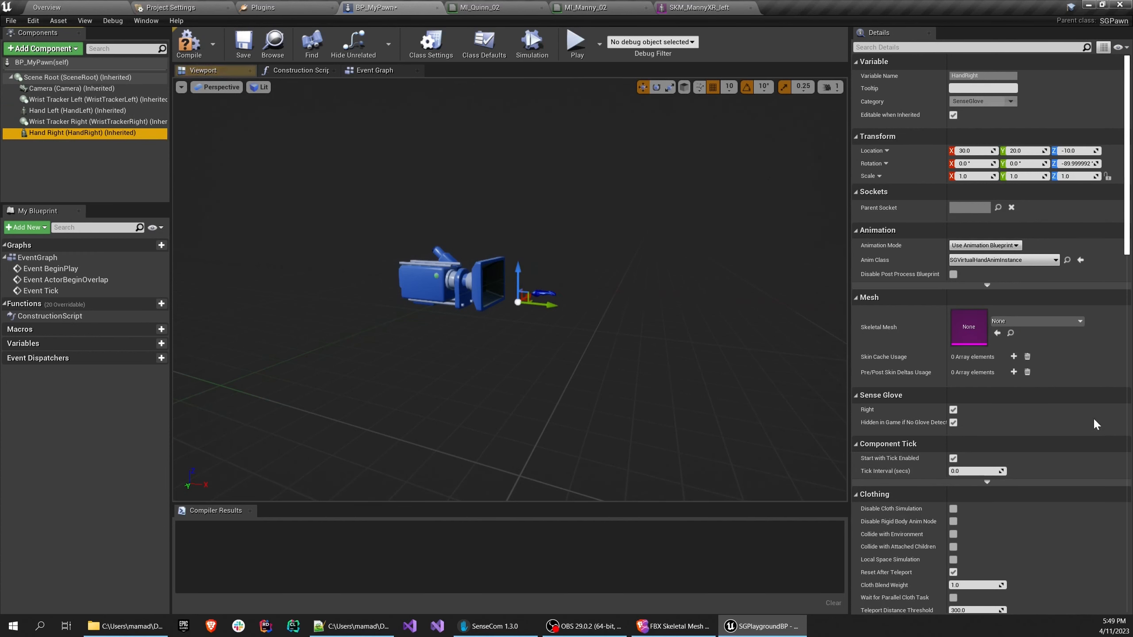
click(1034, 321)
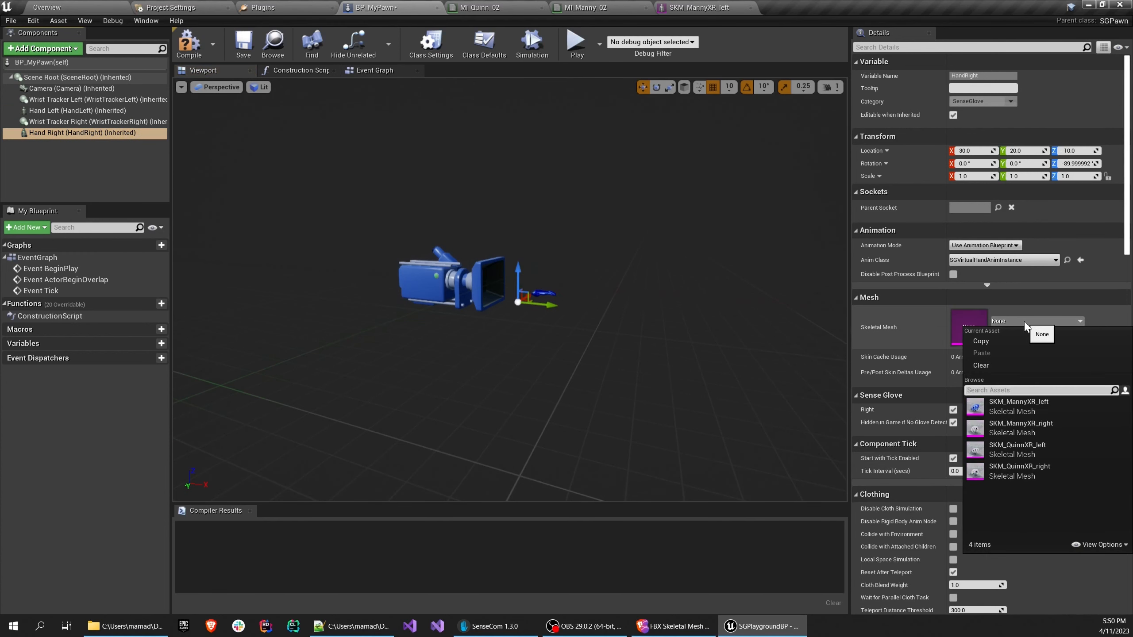
click(1049, 427)
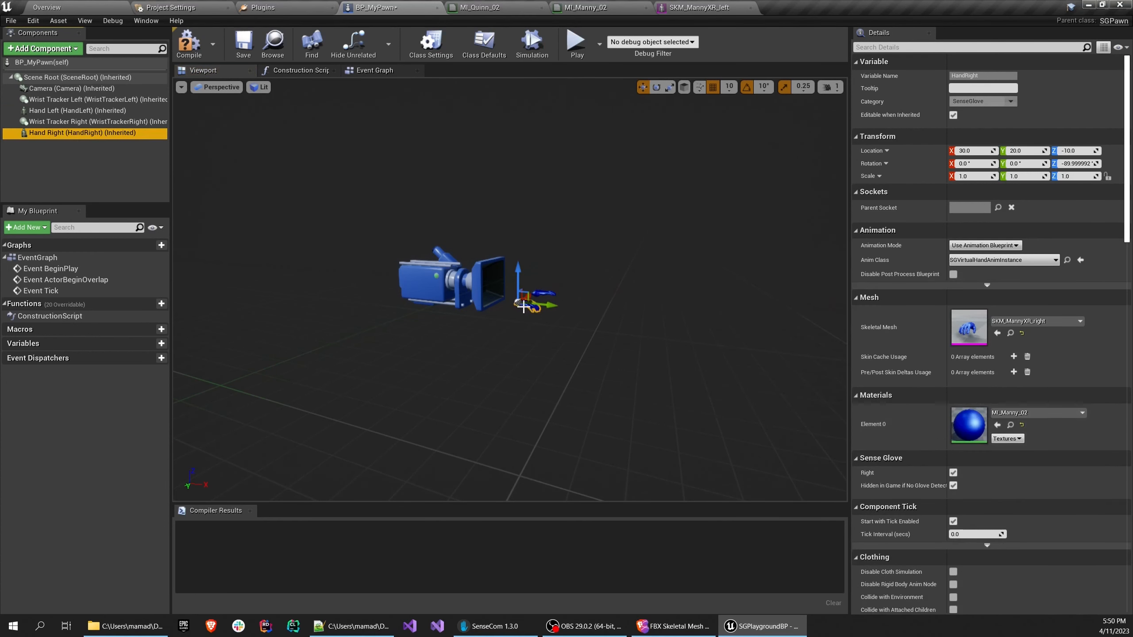
Set the Element 0 material of both the Hand Right and Hand Left components to MI_Quinn_02.
right_drag(596, 338, 544, 328)
key(w)
click(1036, 412)
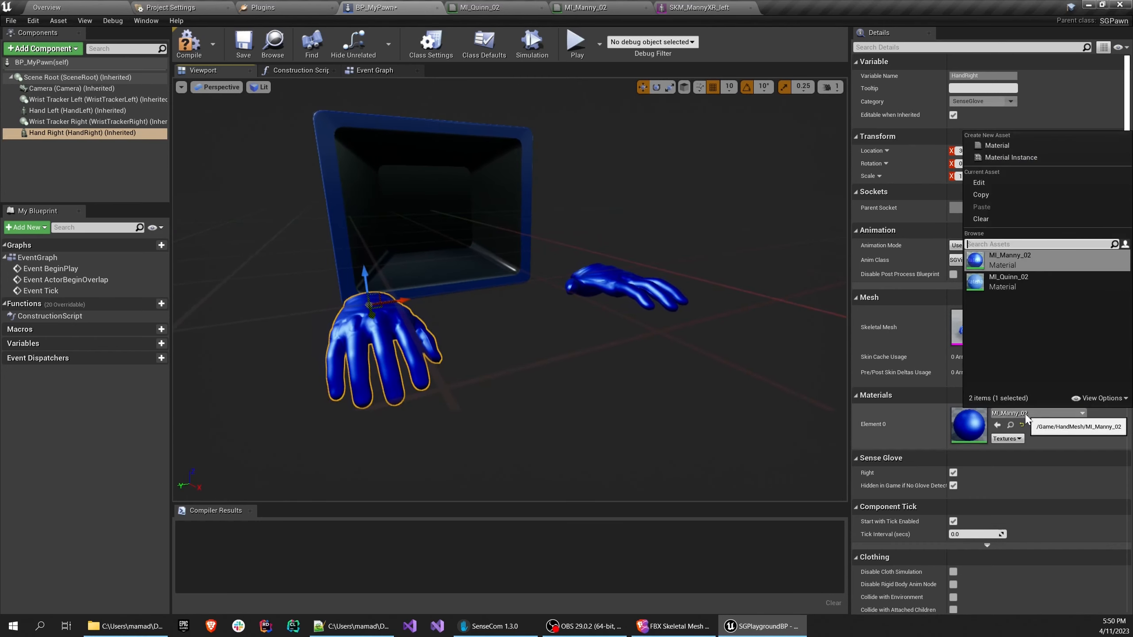
click(1005, 281)
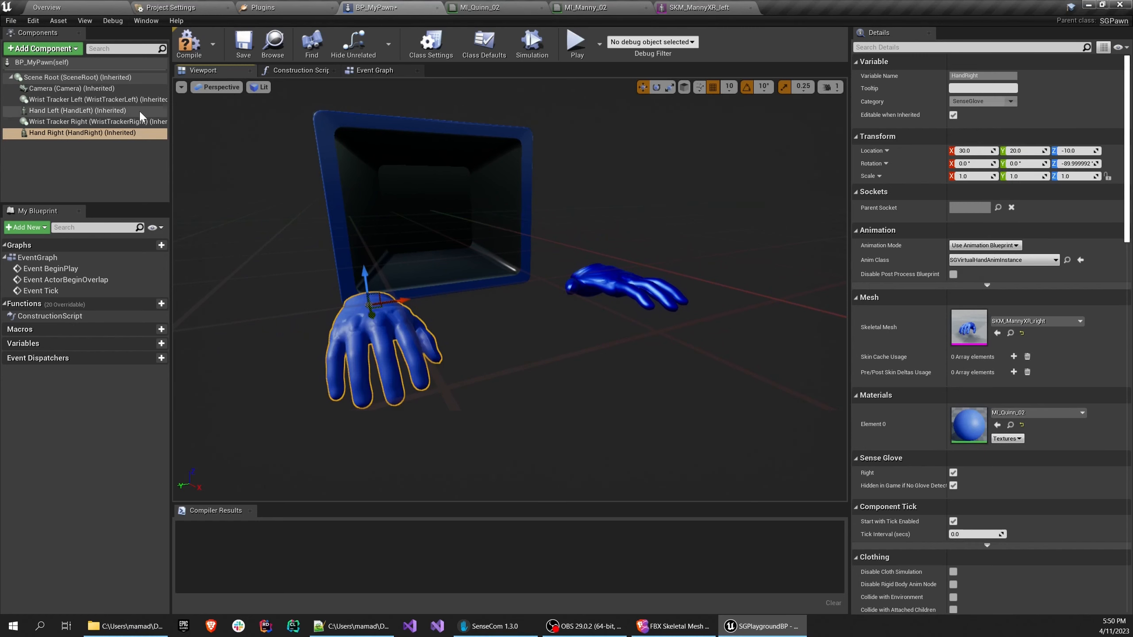
click(76, 110)
click(1030, 414)
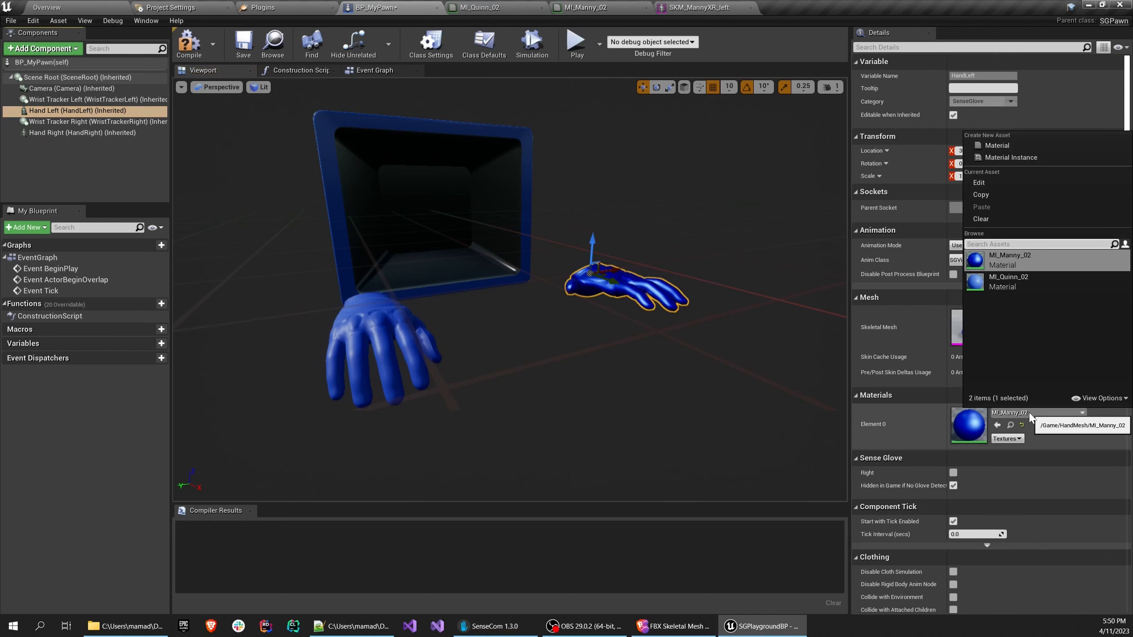
click(1010, 283)
Check both hands in the pawn's viewport, and compile and save BP_MyPawn.
mouse_move(501, 312)
right_down()
mouse_move(512, 334)
mouse_move(555, 318)
mouse_move(556, 299)
mouse_move(501, 314)
right_up()
key(s)
key(a)
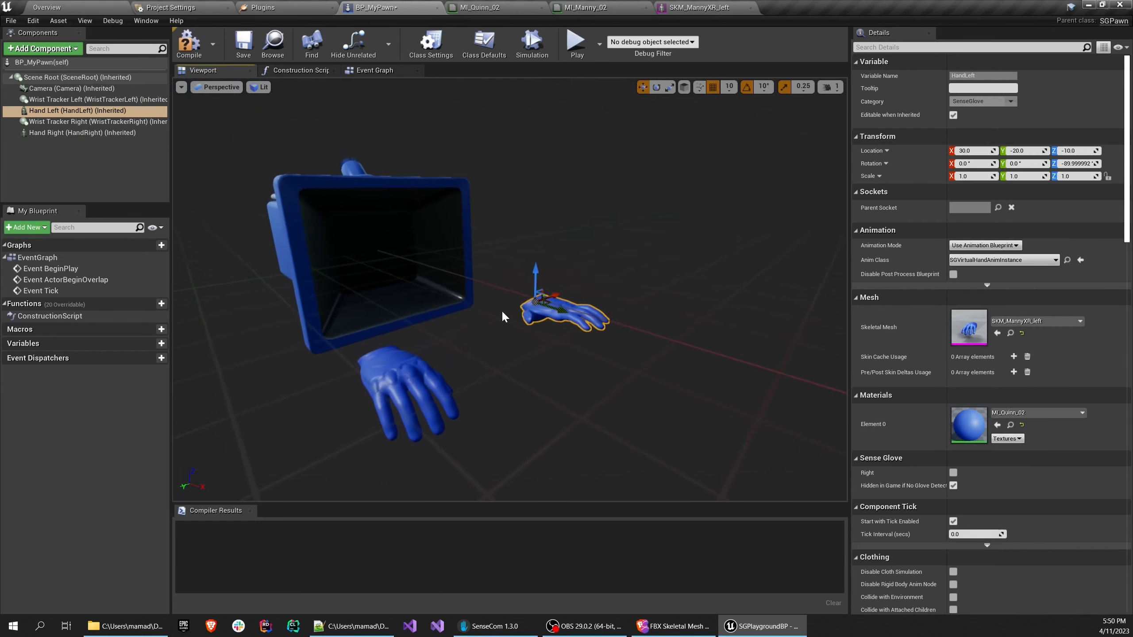
click(188, 48)
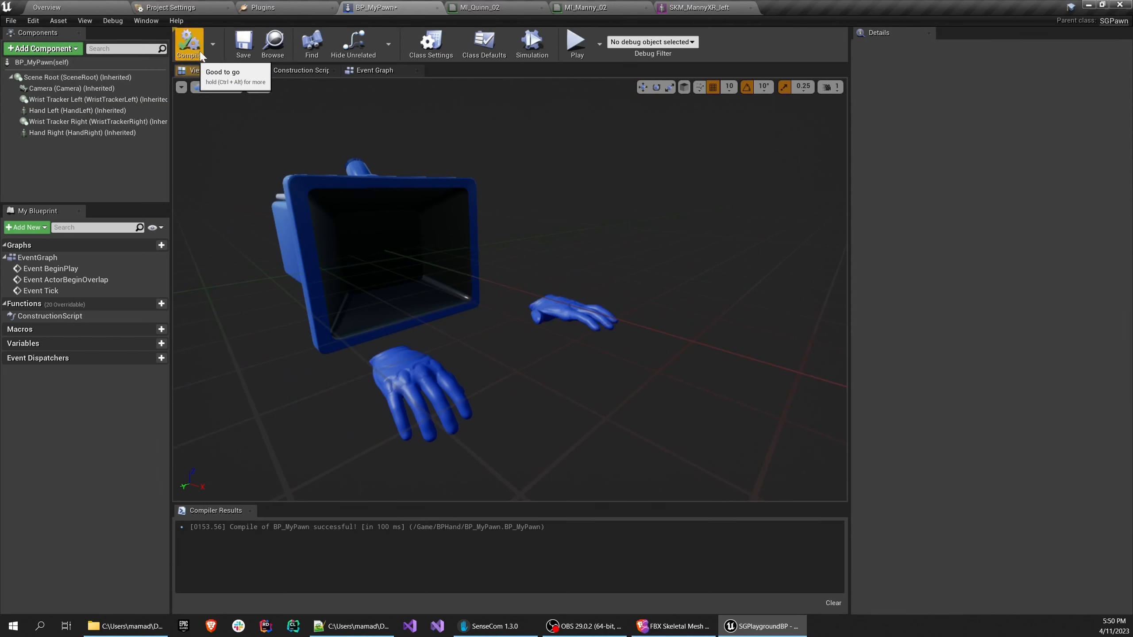
Open BP_MyGameMode from the BPHand folder in the full Blueprint editor.
click(108, 7)
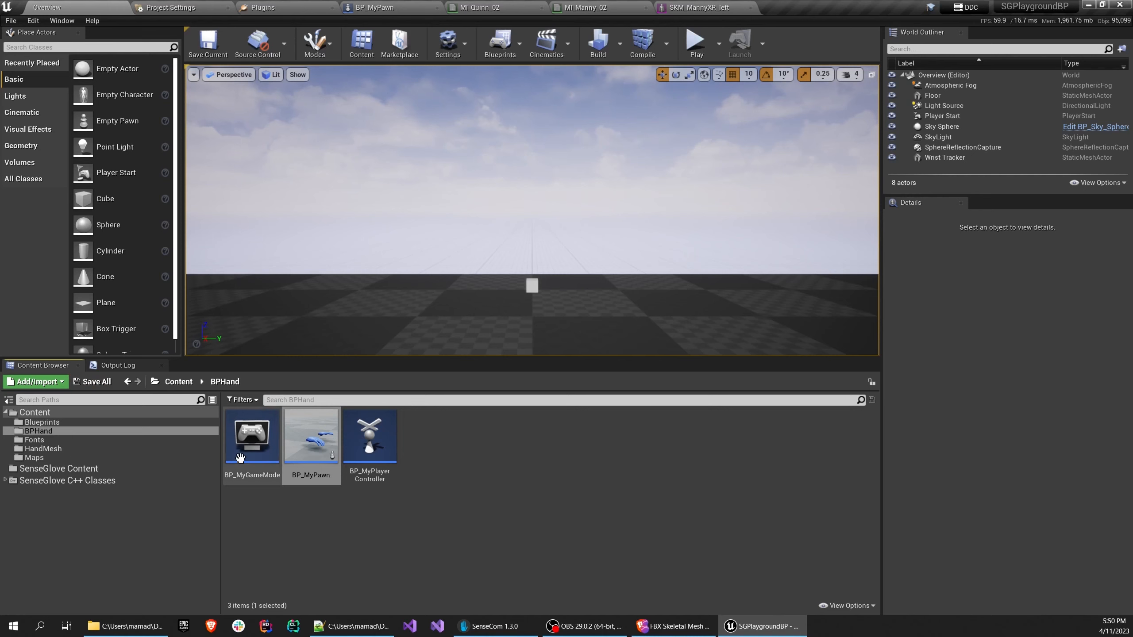
mouse_move(307, 447)
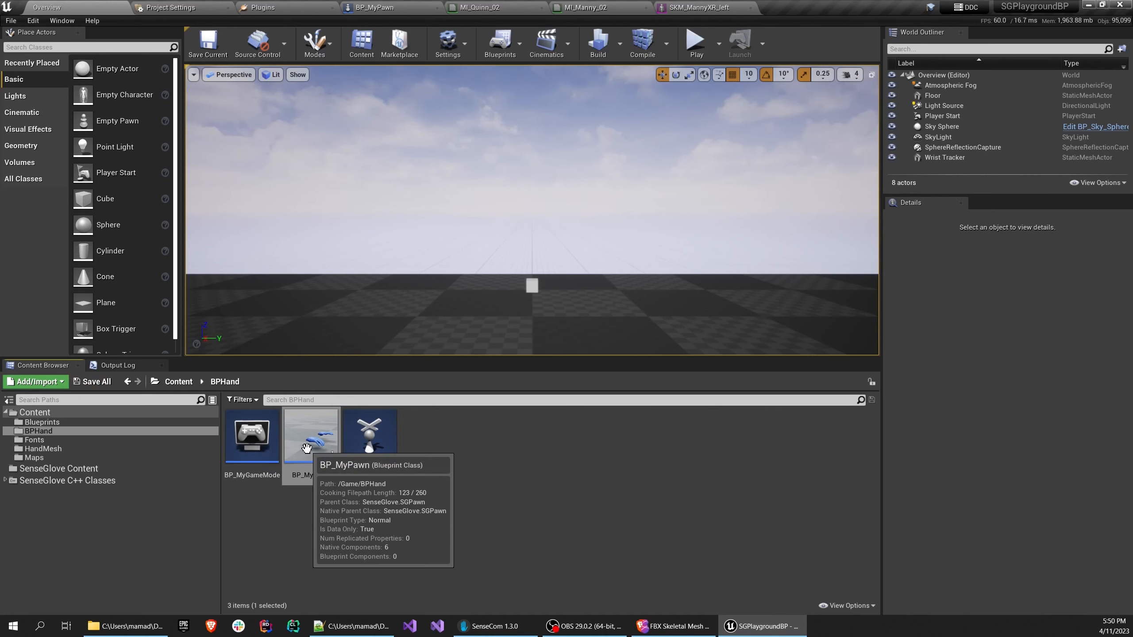
double_click(256, 455)
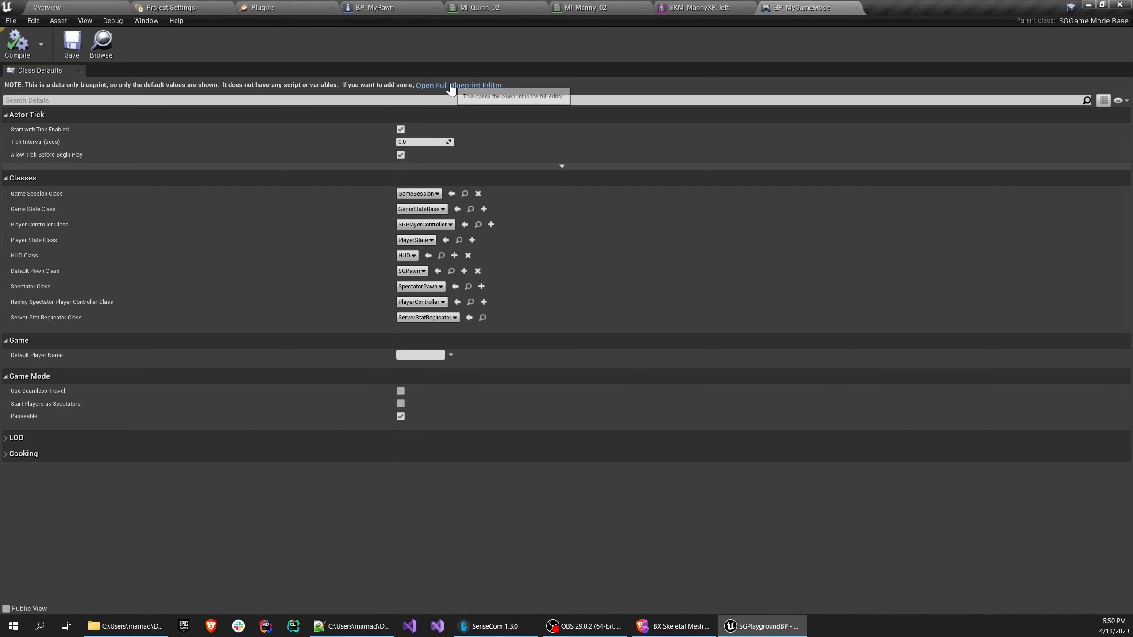
click(449, 89)
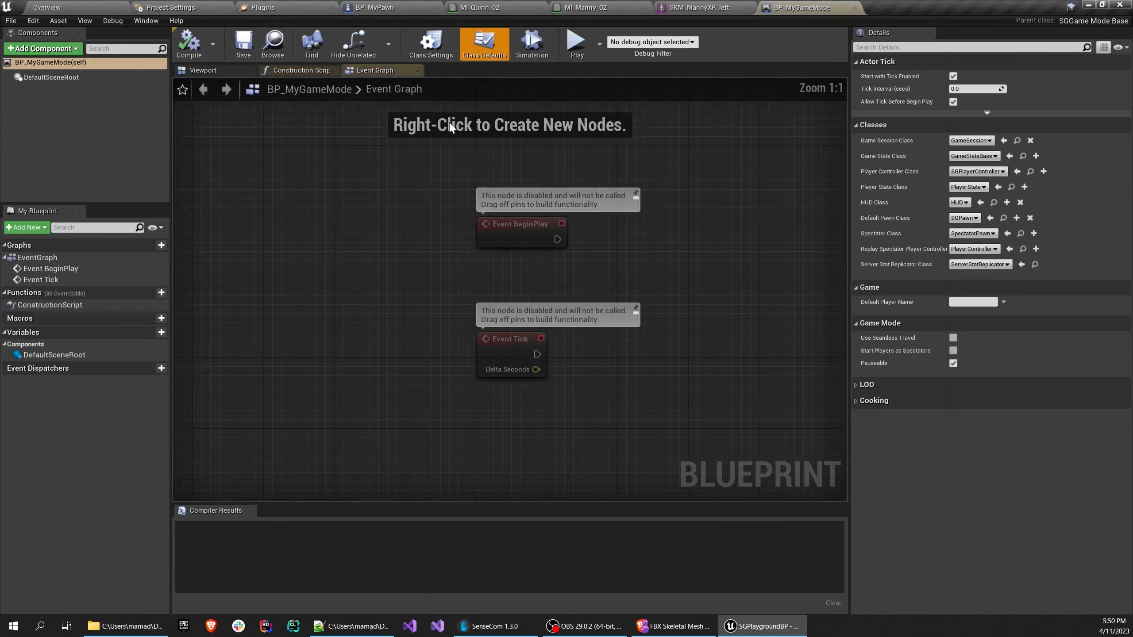
Set BP_MyGameMode's Player Controller Class to BP_MyPlayerController and Default Pawn Class to BP_MyPawn, then compile and save it.
click(984, 172)
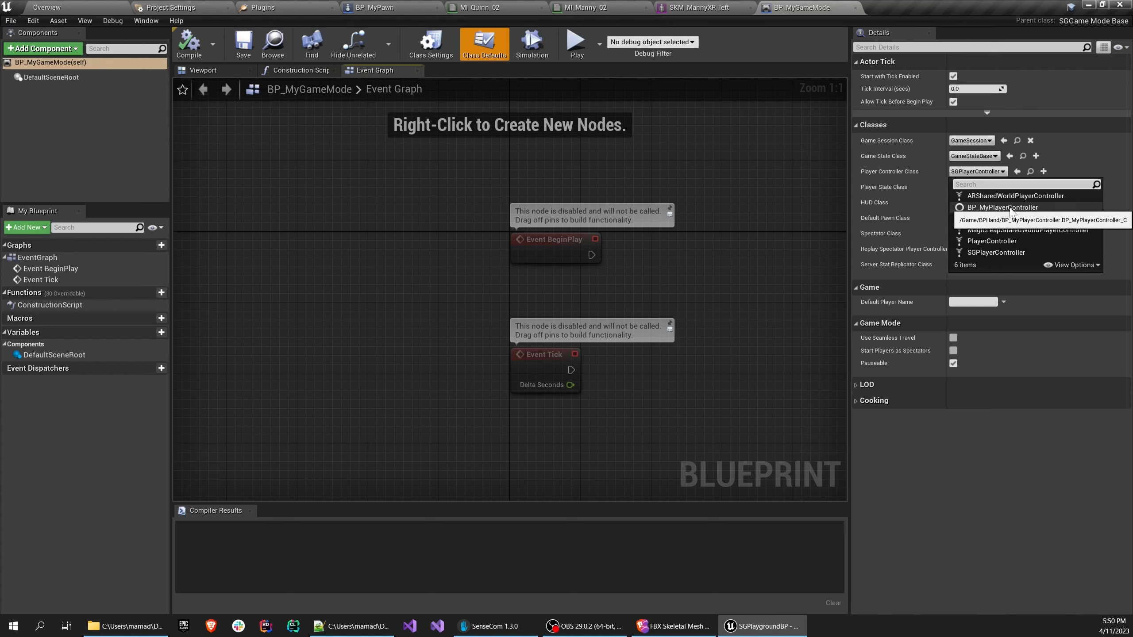
click(993, 208)
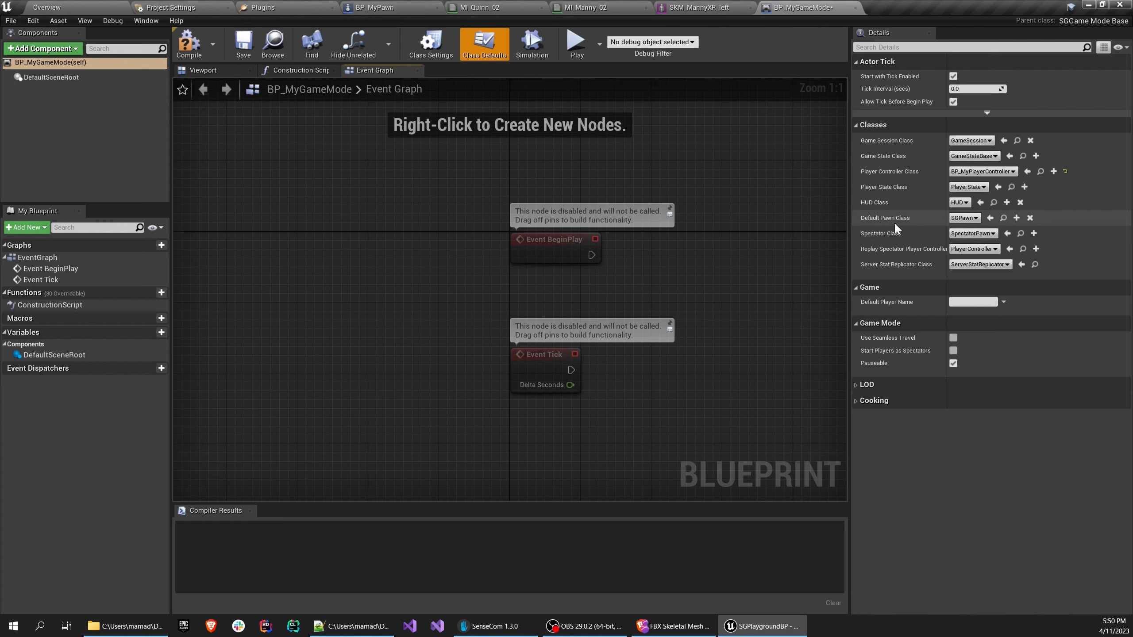
click(963, 218)
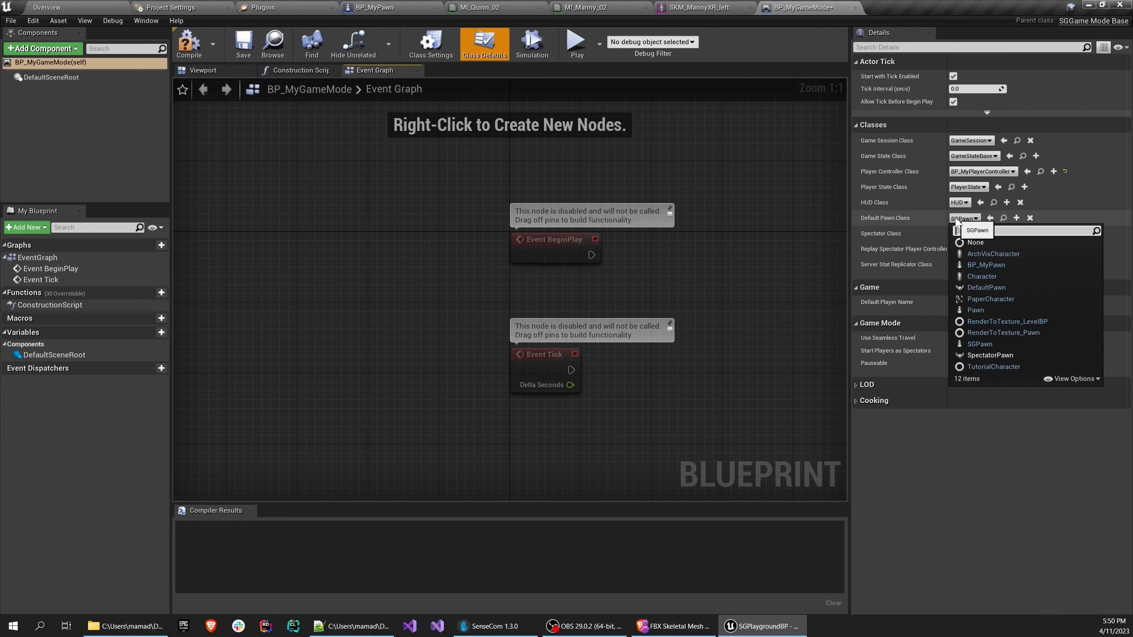
click(986, 266)
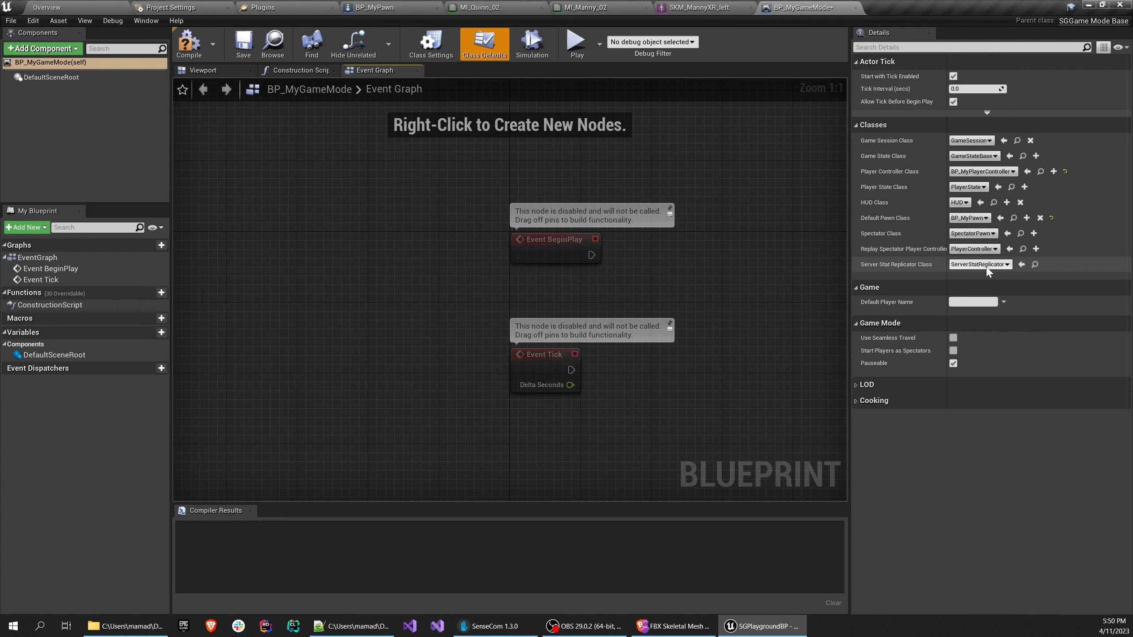
click(190, 58)
click(242, 49)
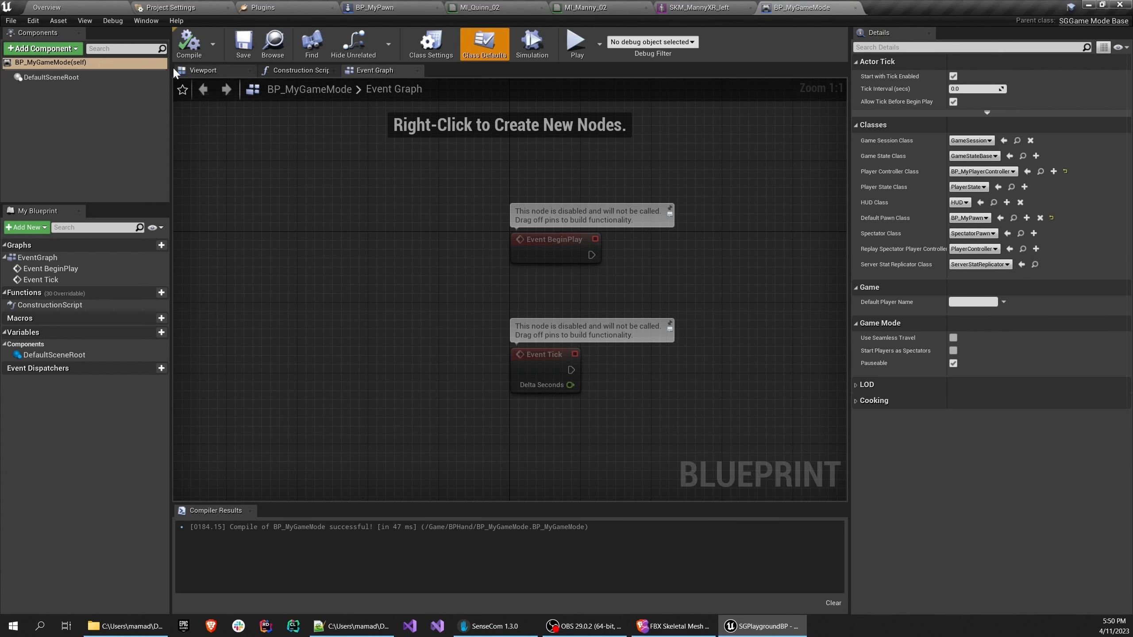
Play the Overview level in the editor to test the current game mode, and stop the session.
click(87, 6)
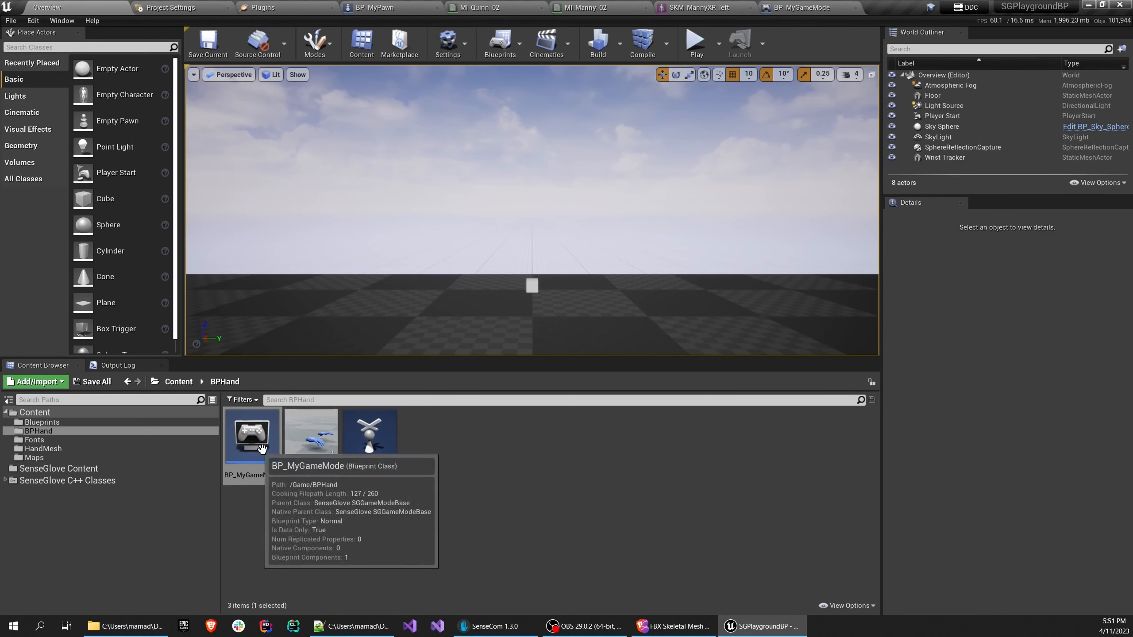
click(689, 44)
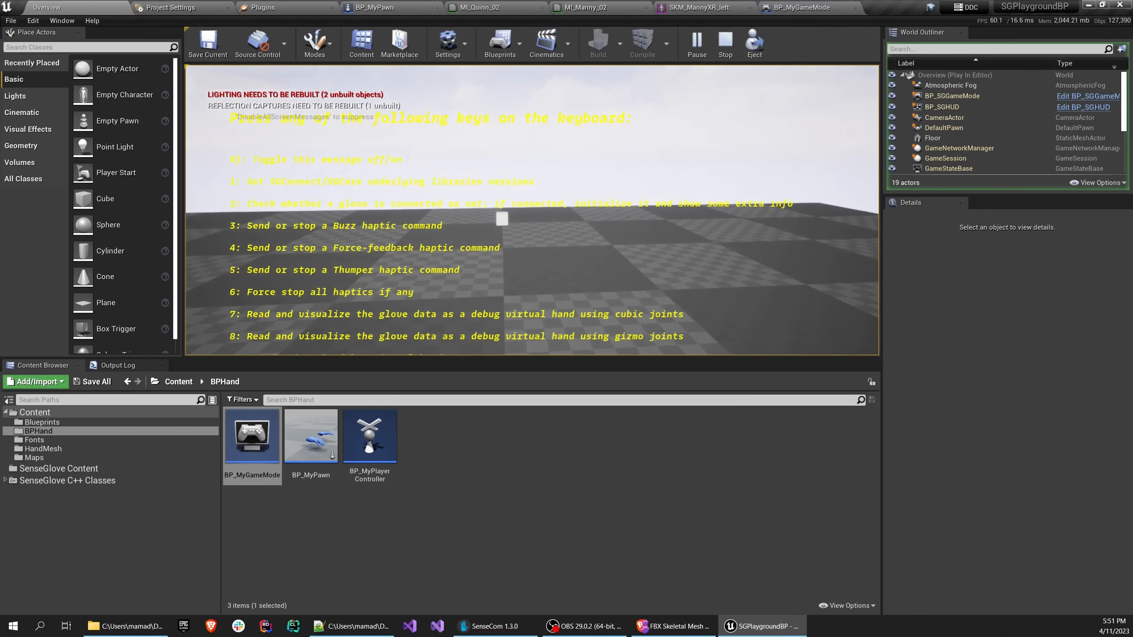
key(Escape)
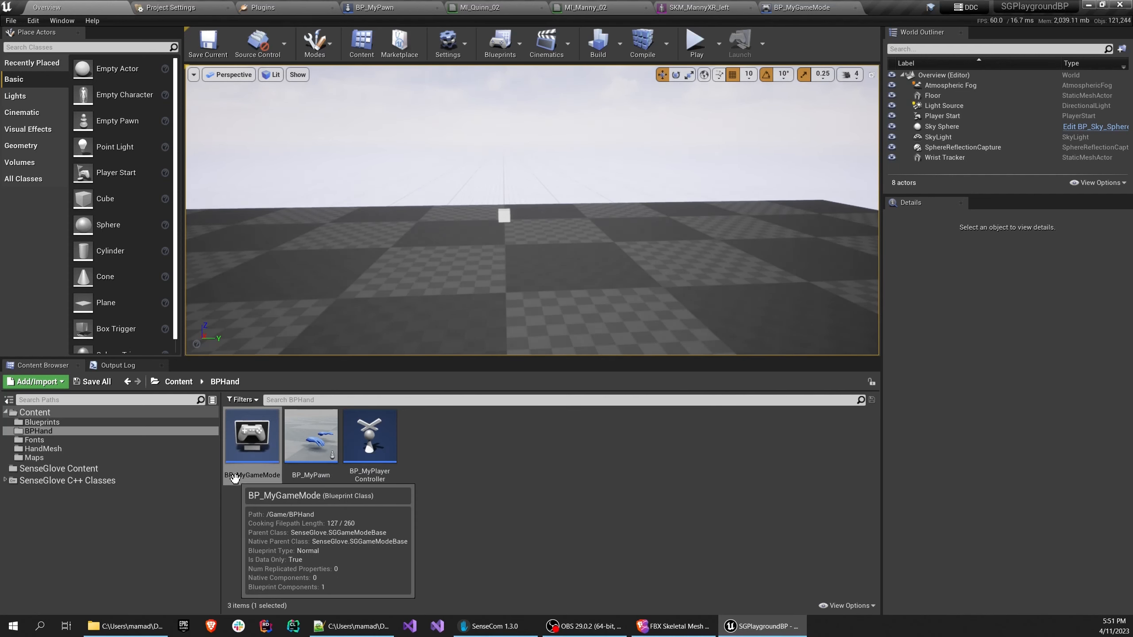
Open the project's Maps & Modes settings and check which game modes are available for Default GameMode.
click(34, 20)
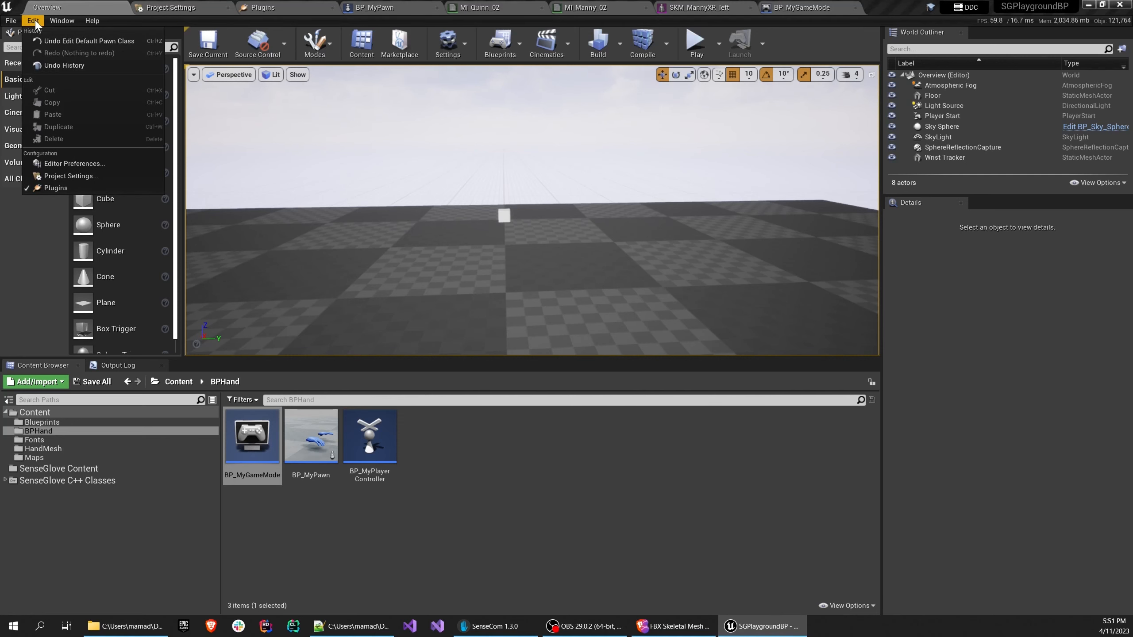
click(62, 177)
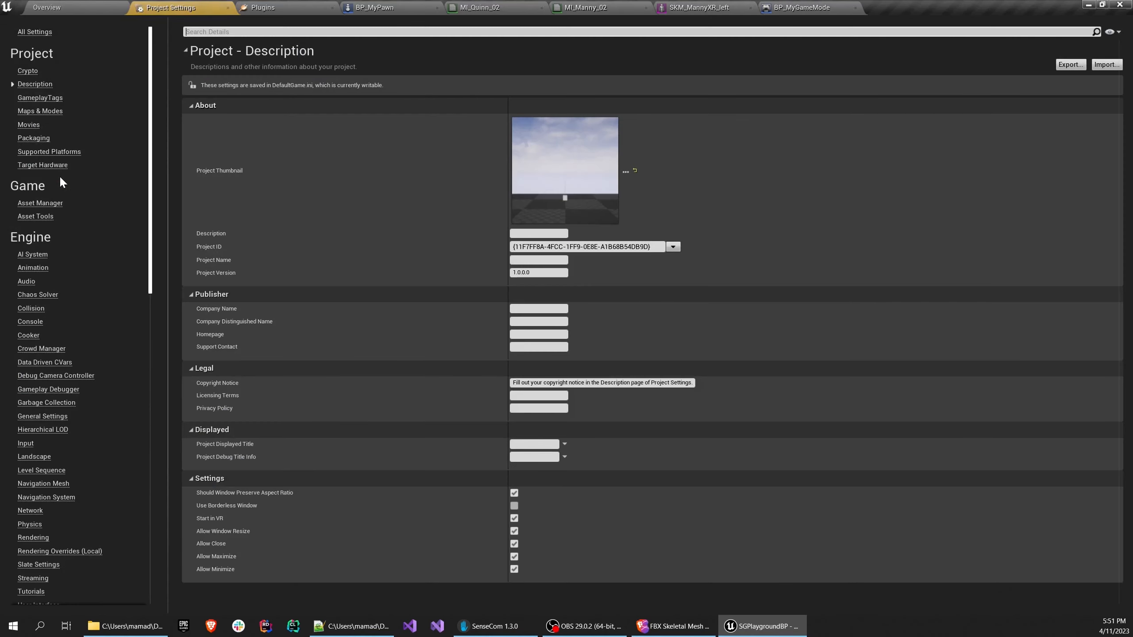
click(38, 111)
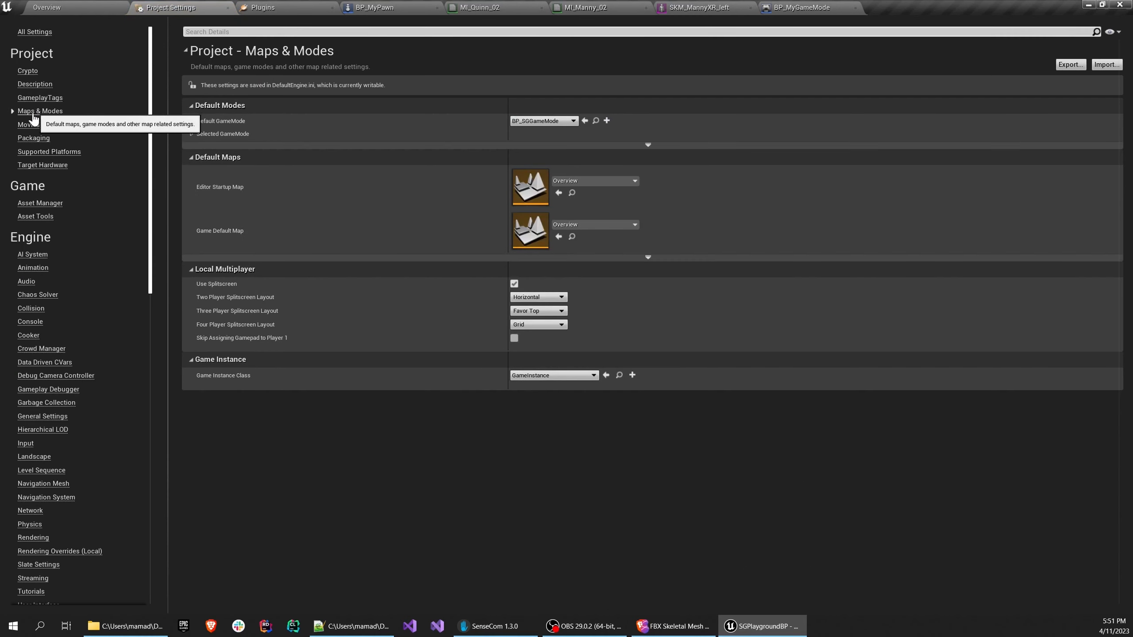
click(535, 121)
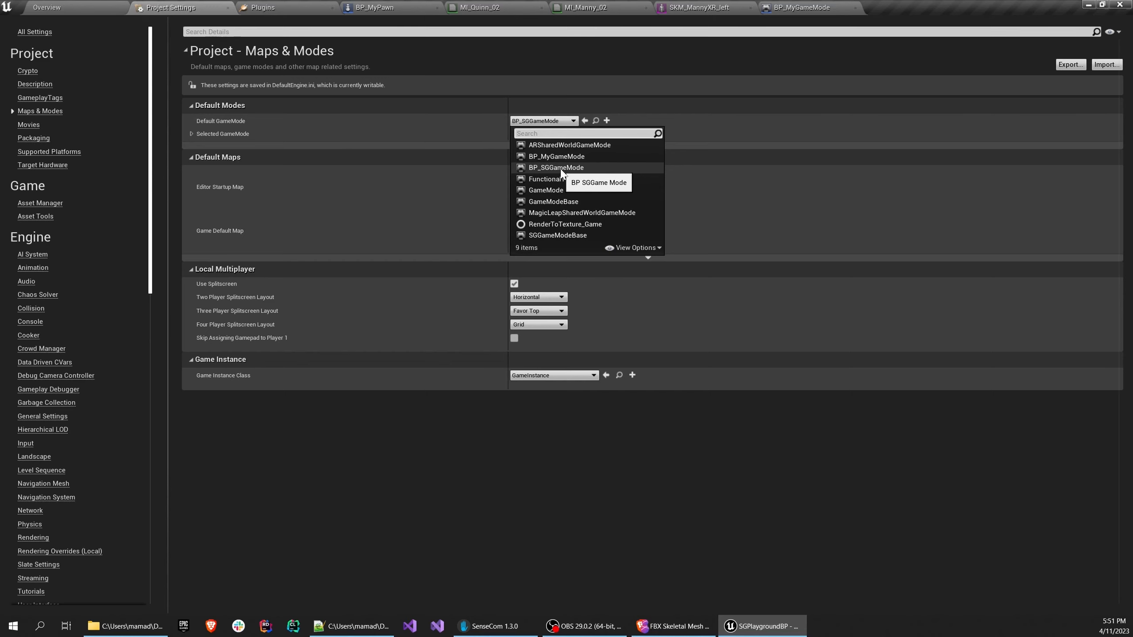
Check the game mode Blueprints in the Blueprints folder and in the BPHand folder of the project content.
click(47, 7)
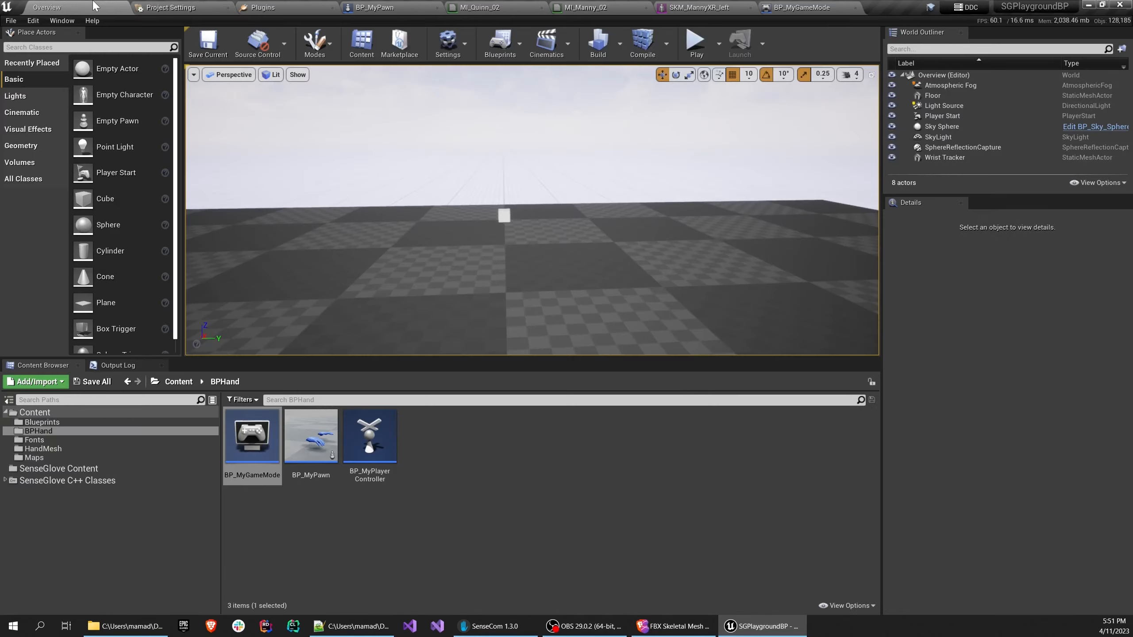
click(41, 422)
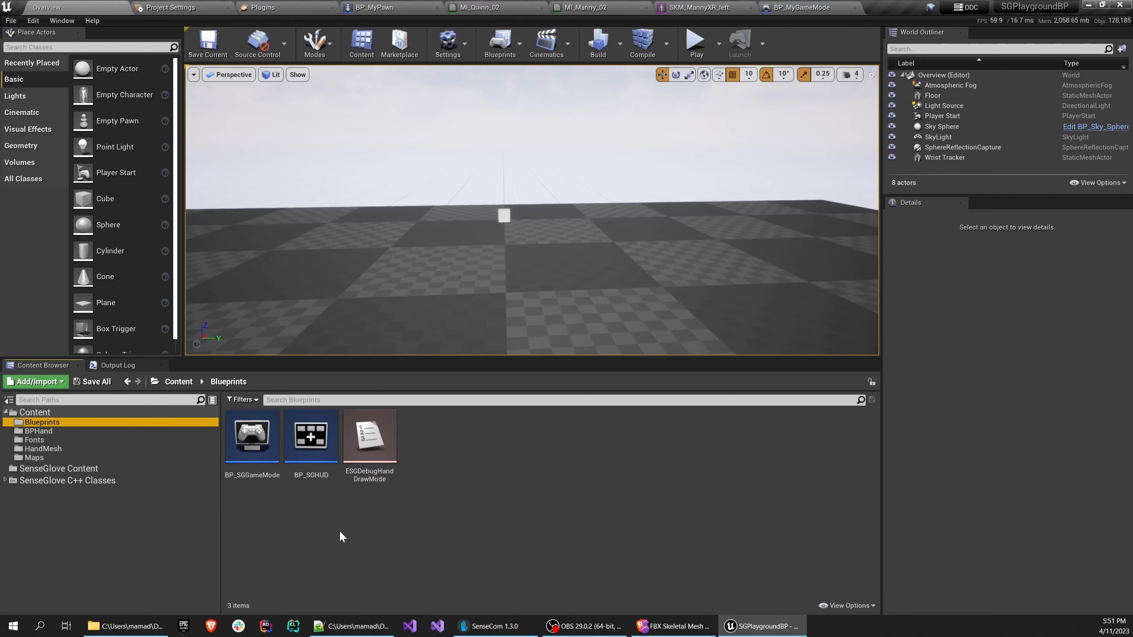
click(41, 431)
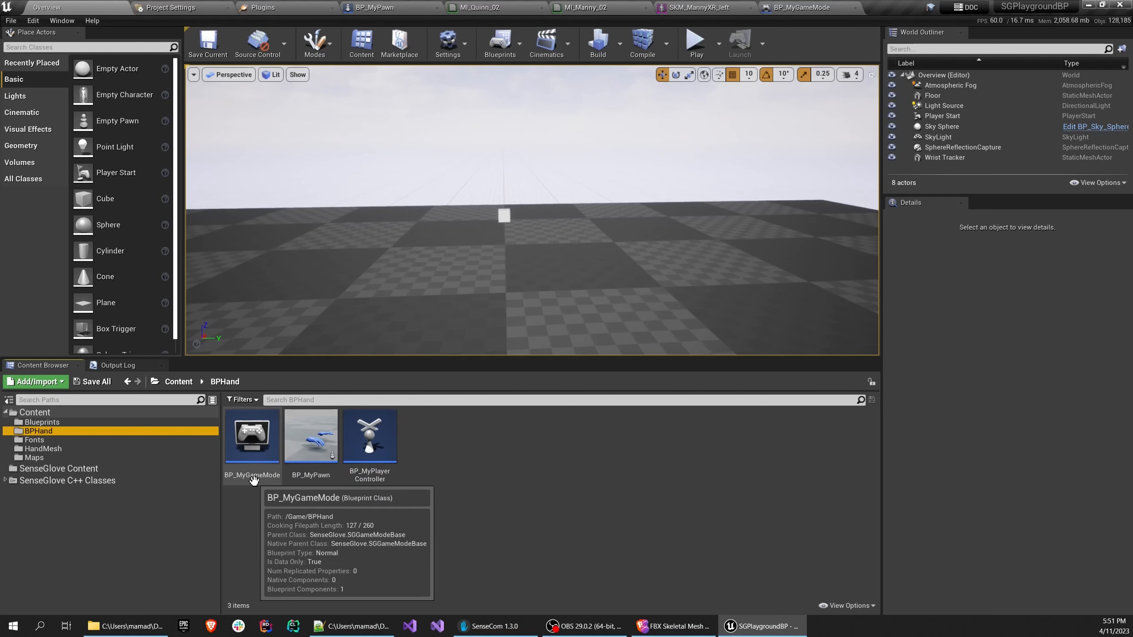
Set the project's Default GameMode to BP_MyGameMode in the Maps & Modes settings.
click(191, 6)
click(551, 123)
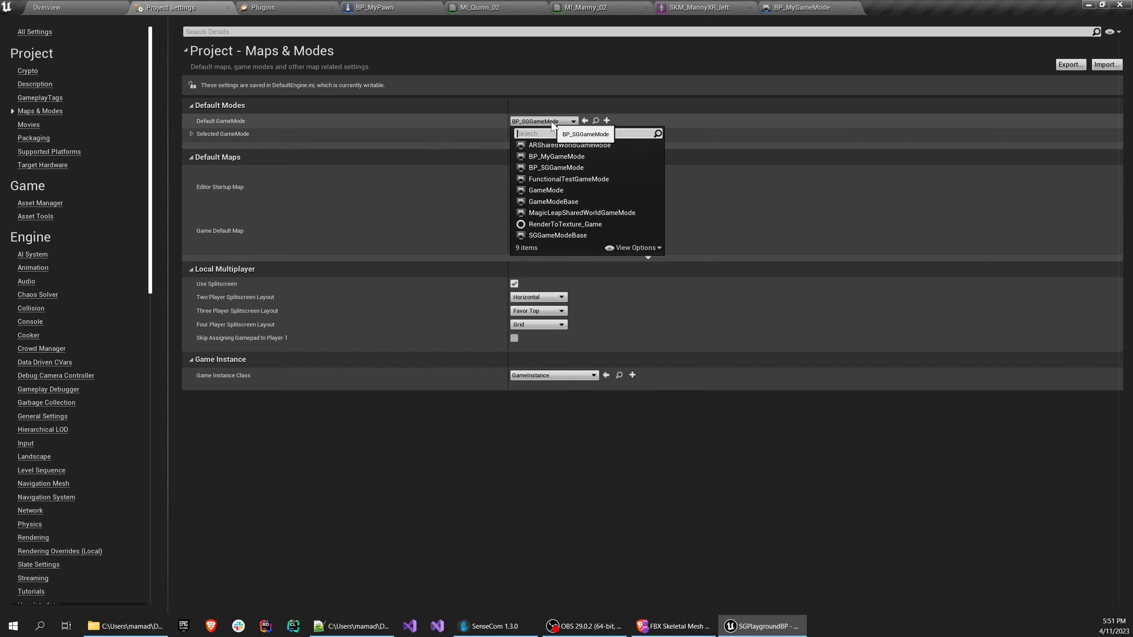
click(566, 159)
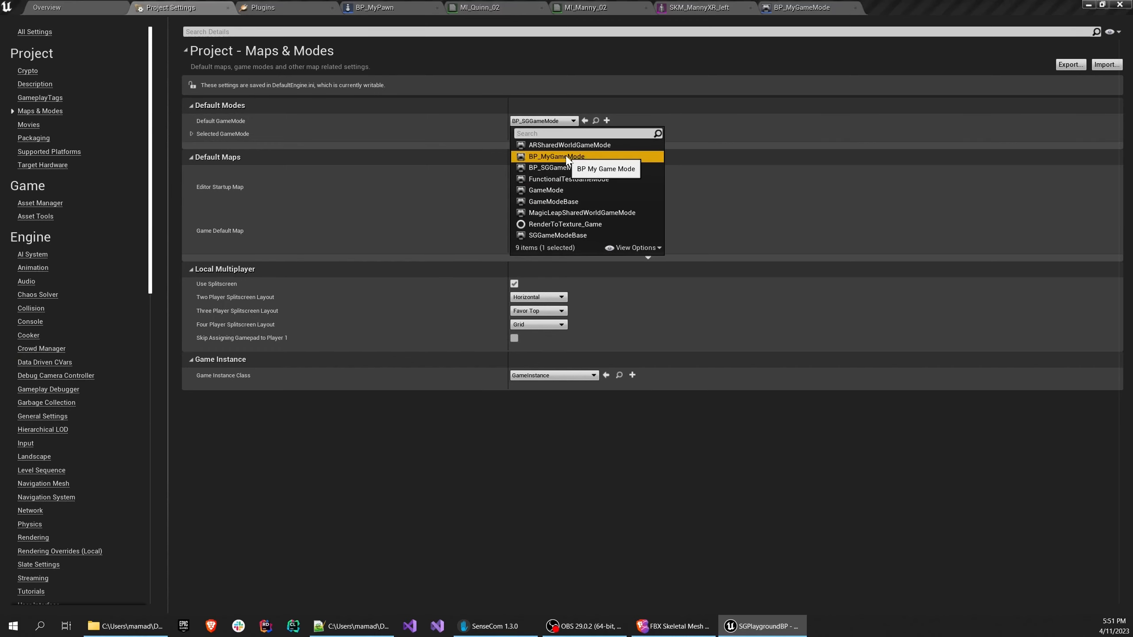
Play the Overview level in the editor to test the custom hands with BP_MyGameMode as the default.
click(94, 7)
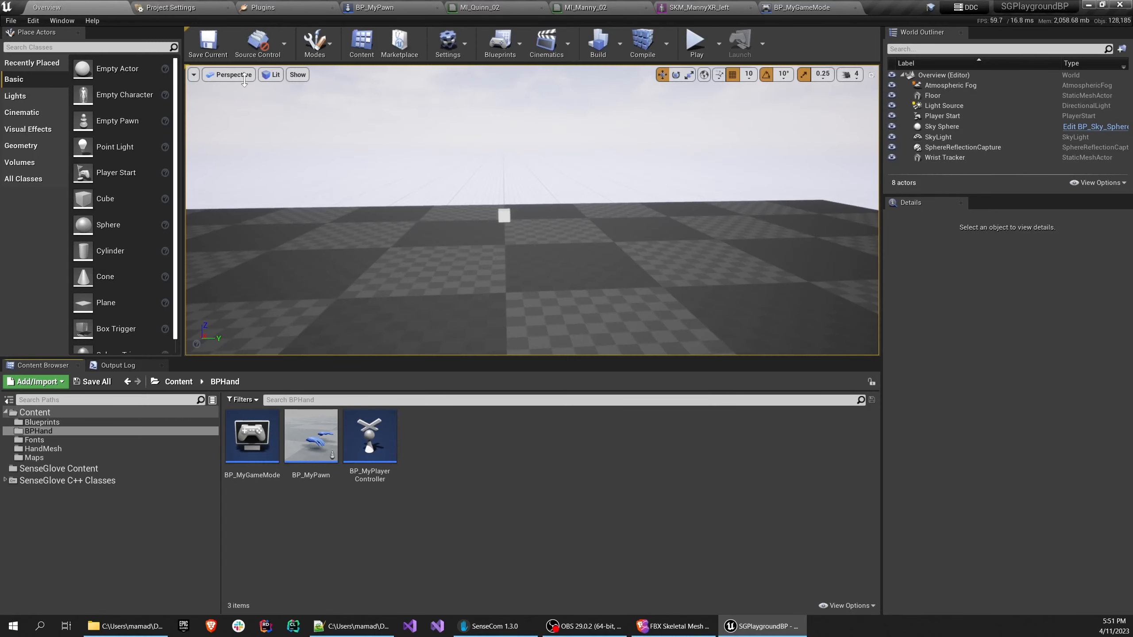
click(689, 45)
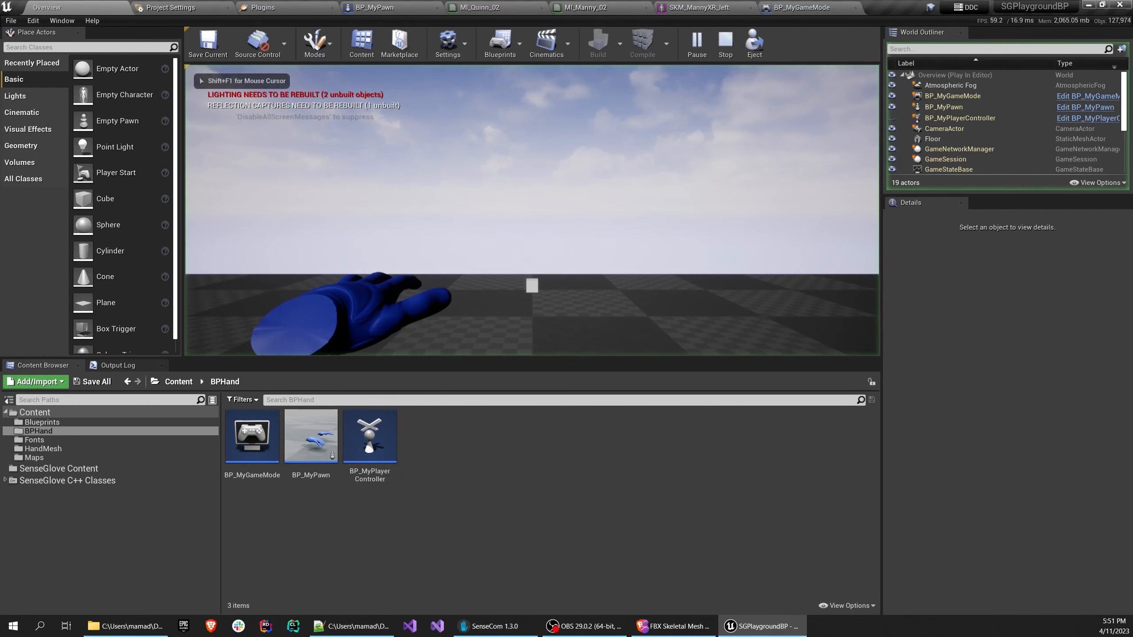
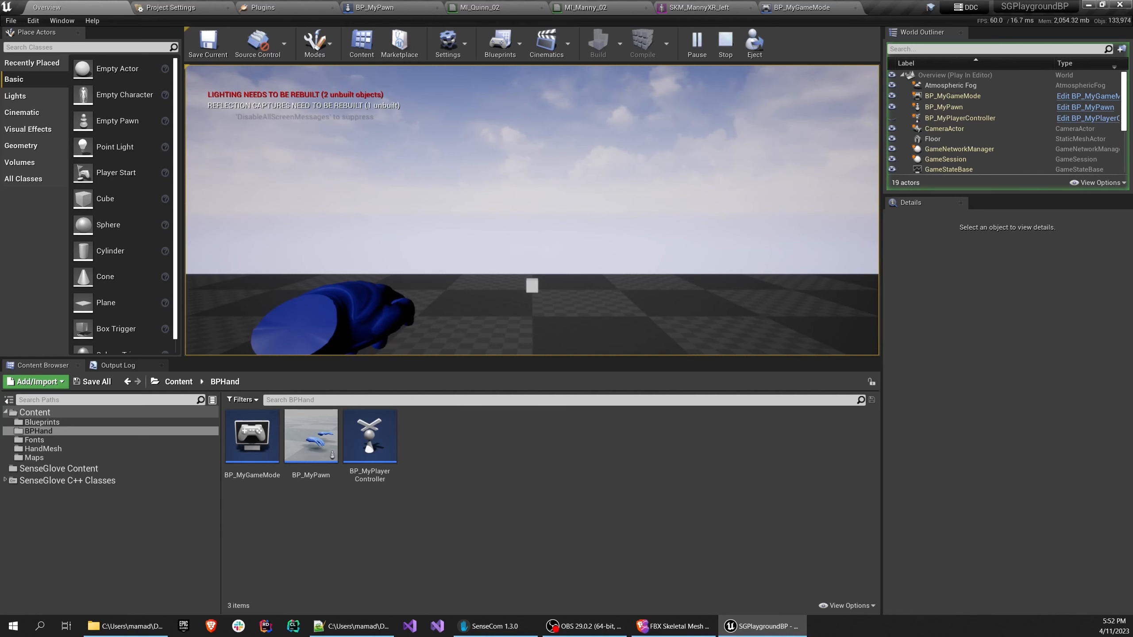
Stop the play session and open the BP_MyPawn Blueprint from the BPHand folder.
key(Escape)
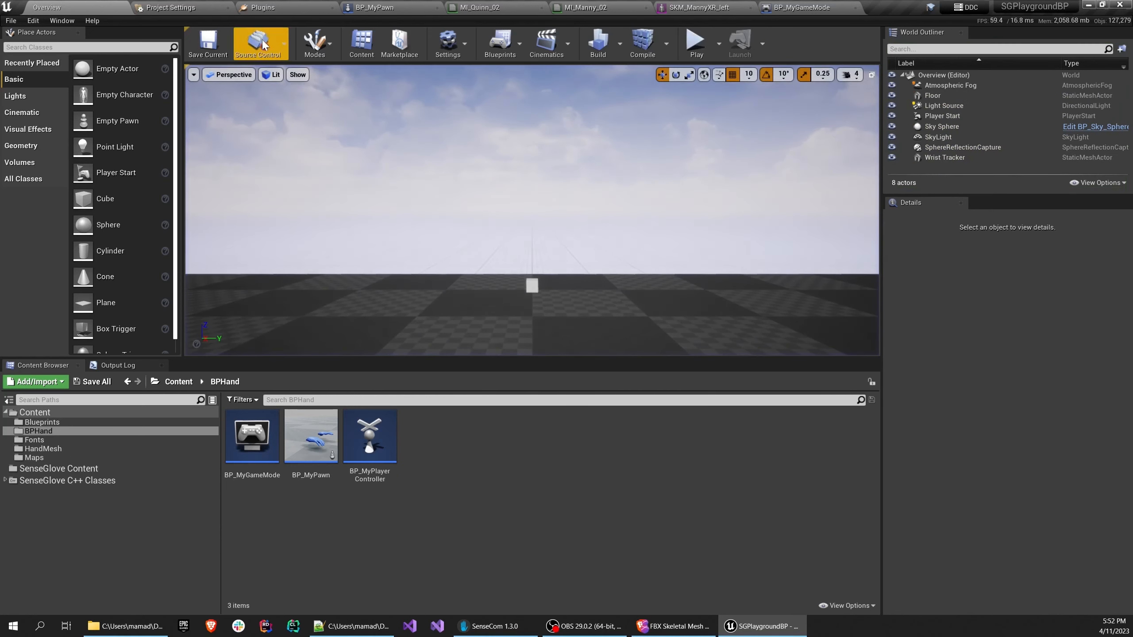
click(318, 471)
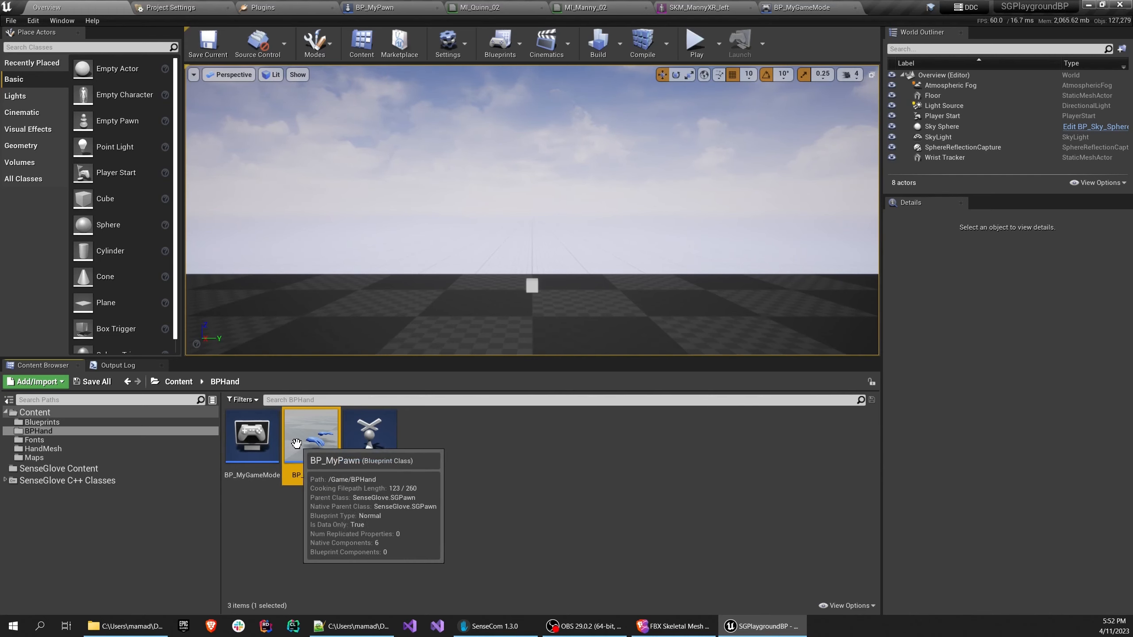
double_click(309, 452)
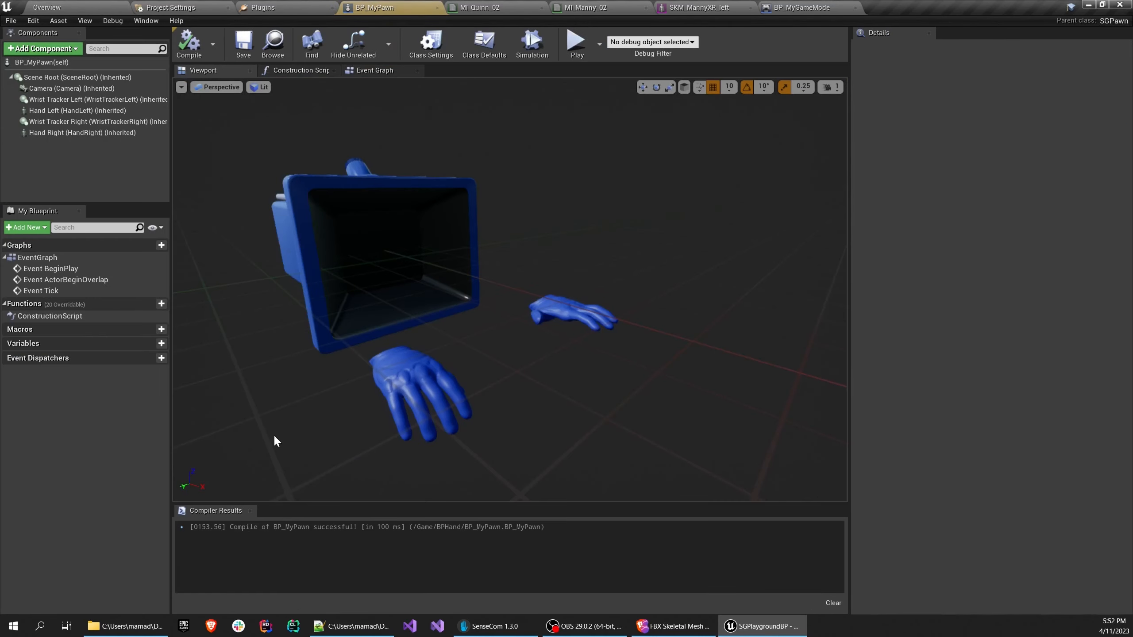
Toggle Hand Left's Sense Glove Right option to compare its pose, leave it disabled, and check the same option on Hand Right.
click(90, 110)
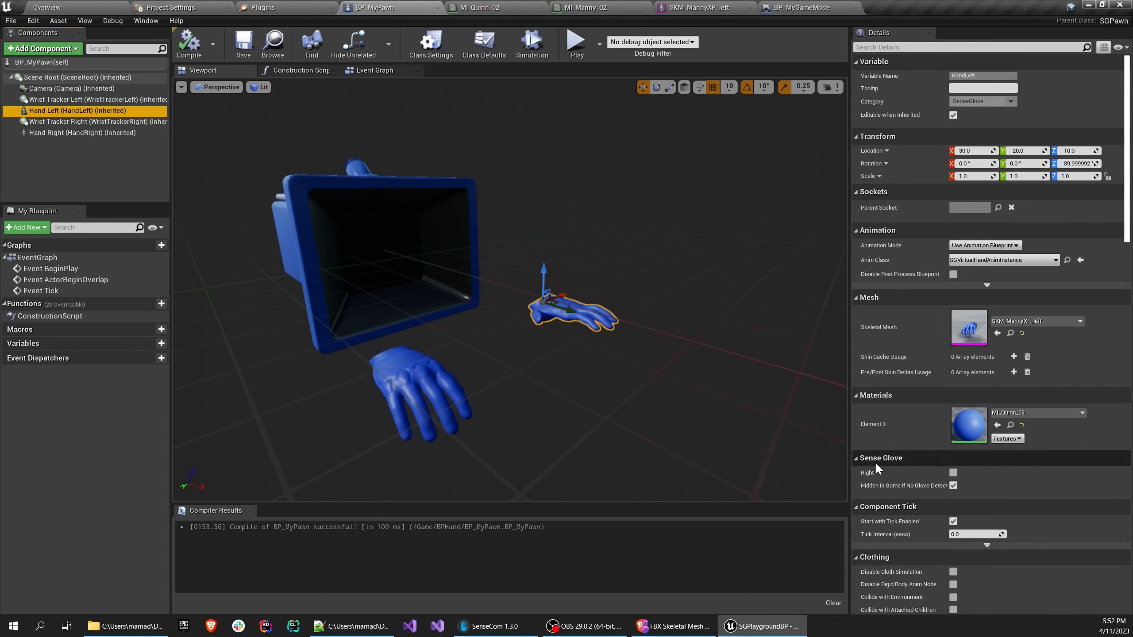
click(953, 472)
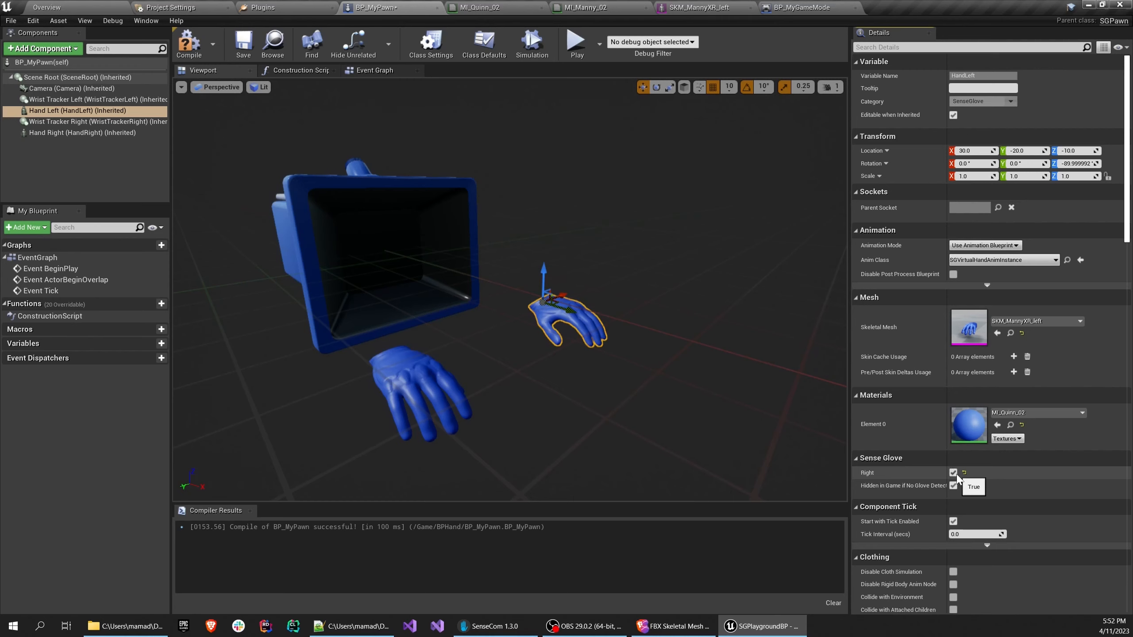
click(953, 473)
click(953, 473)
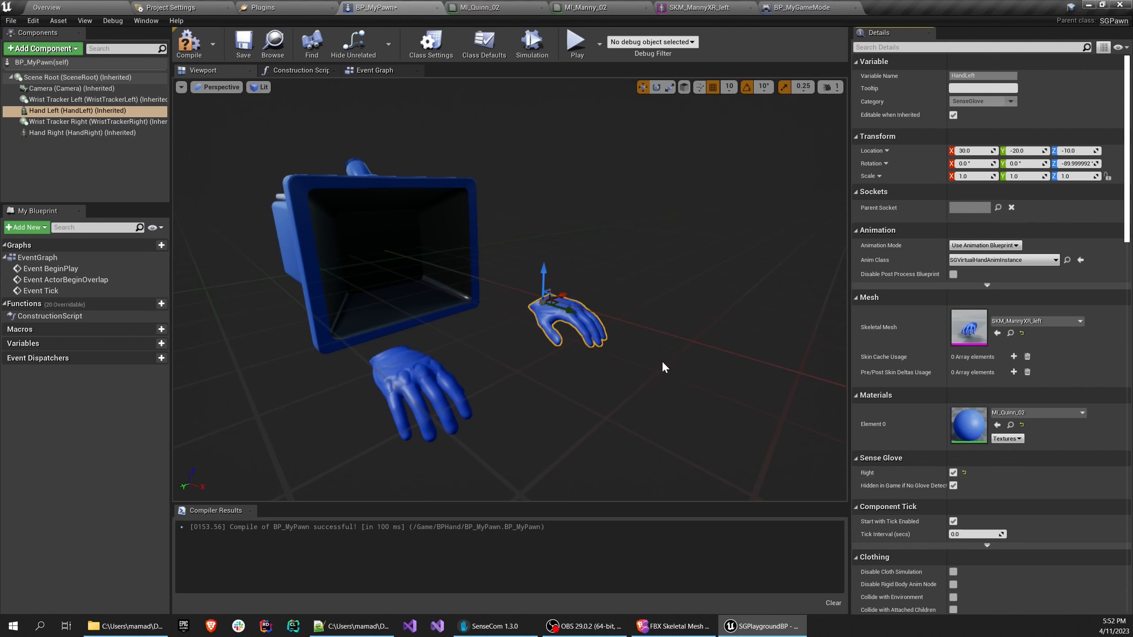
click(953, 473)
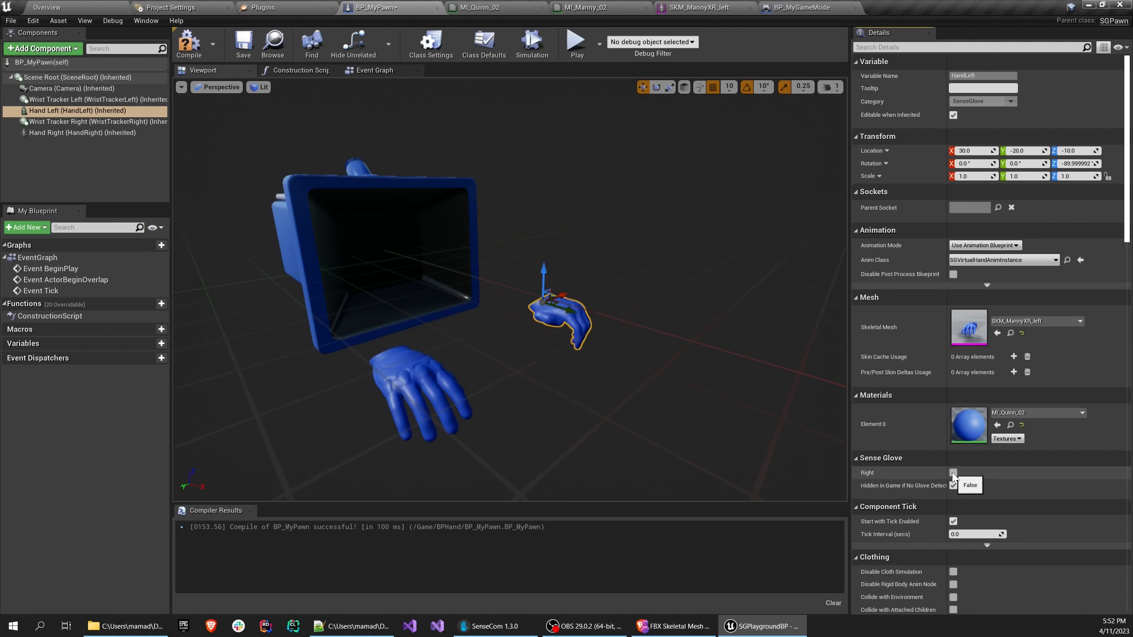
click(953, 472)
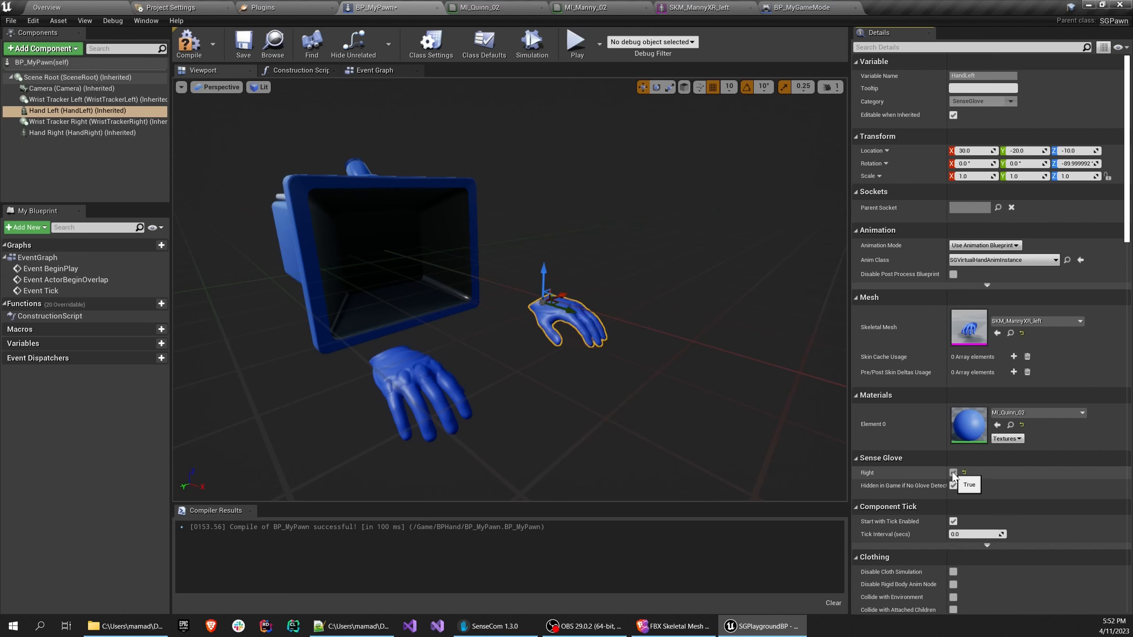
click(953, 473)
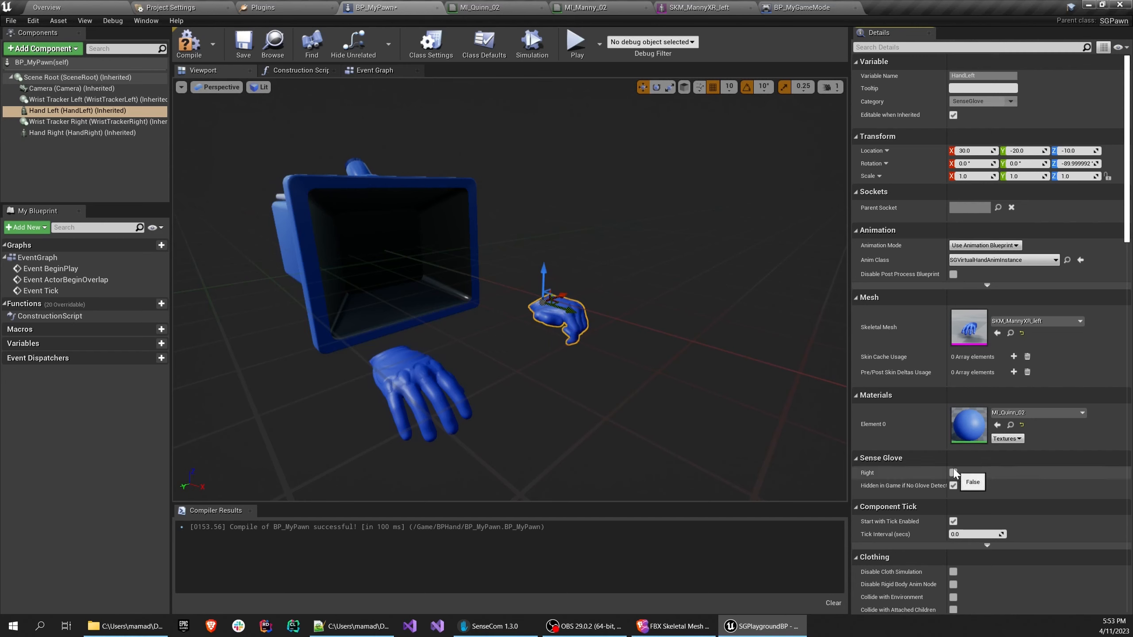
click(71, 132)
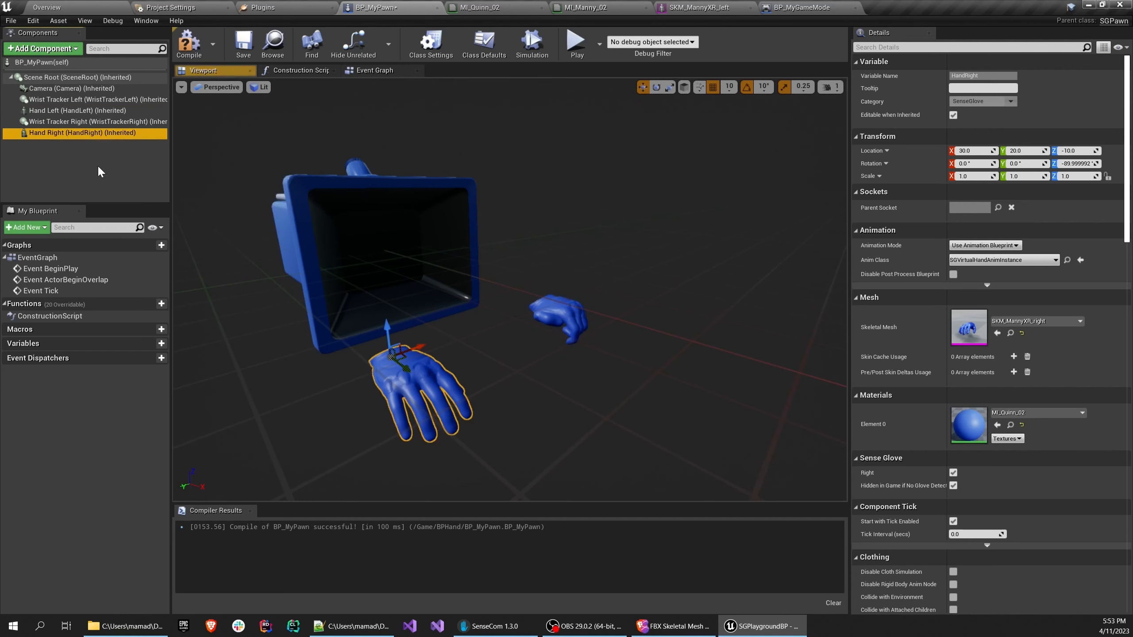
click(953, 473)
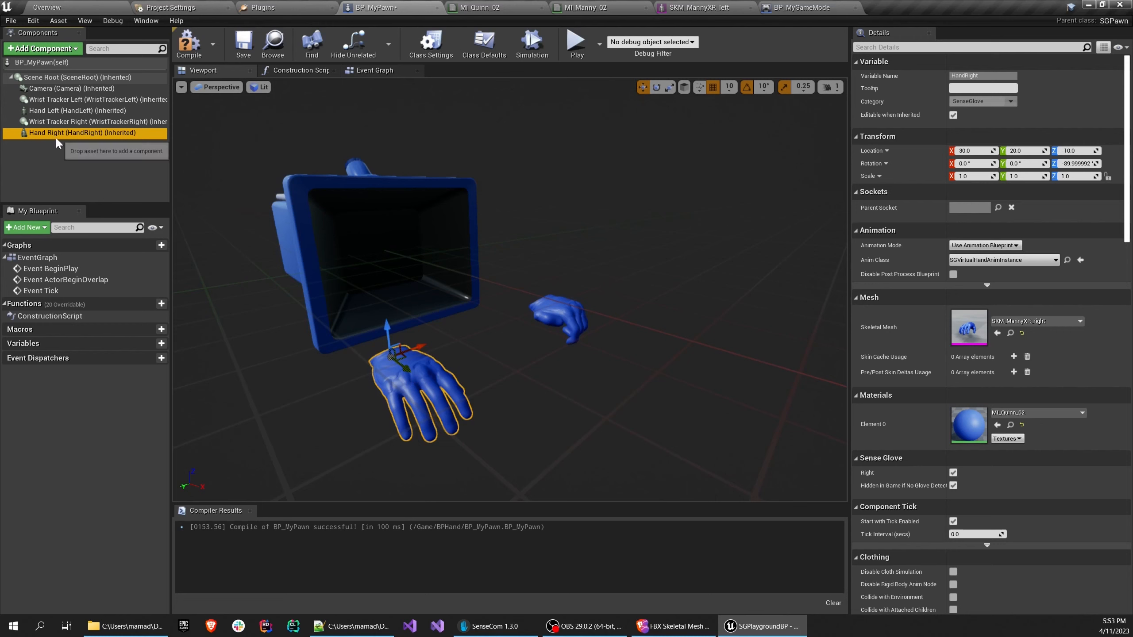
Disable Hidden in Game if No Glove Detected for both Hand Left and Hand Right in BP_MyPawn, and compile and save the Blueprint.
click(74, 114)
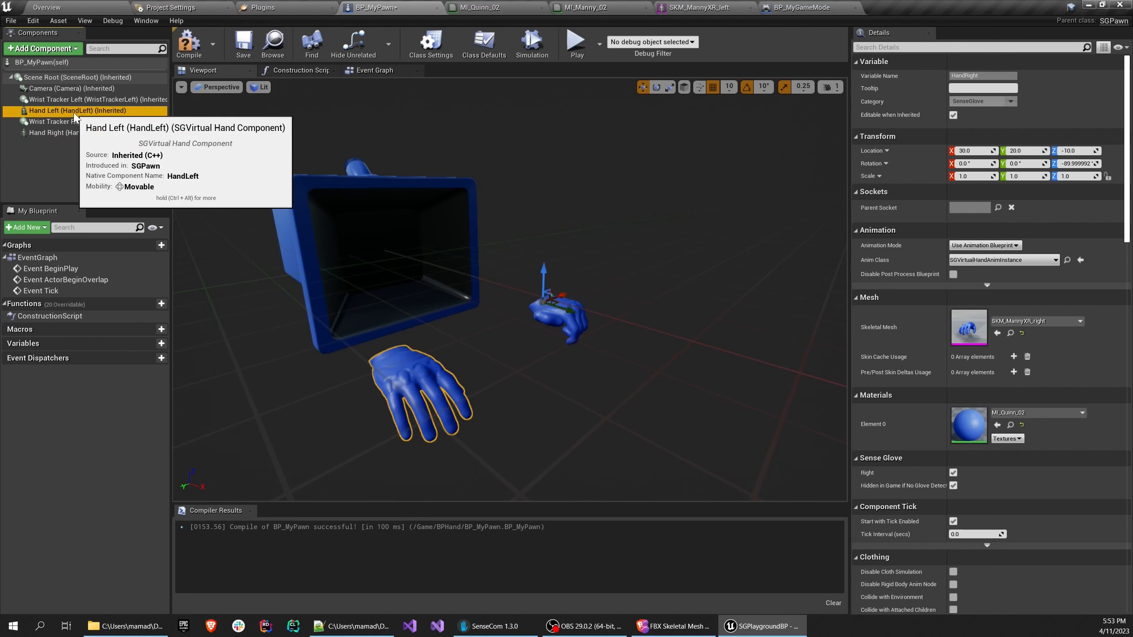
click(953, 486)
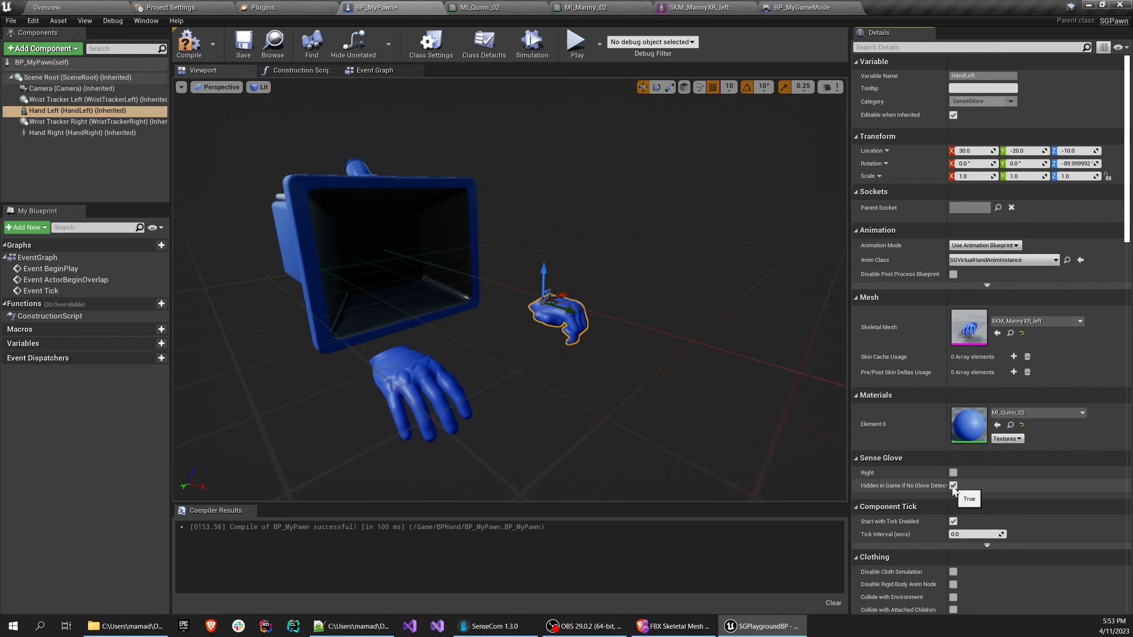
click(64, 132)
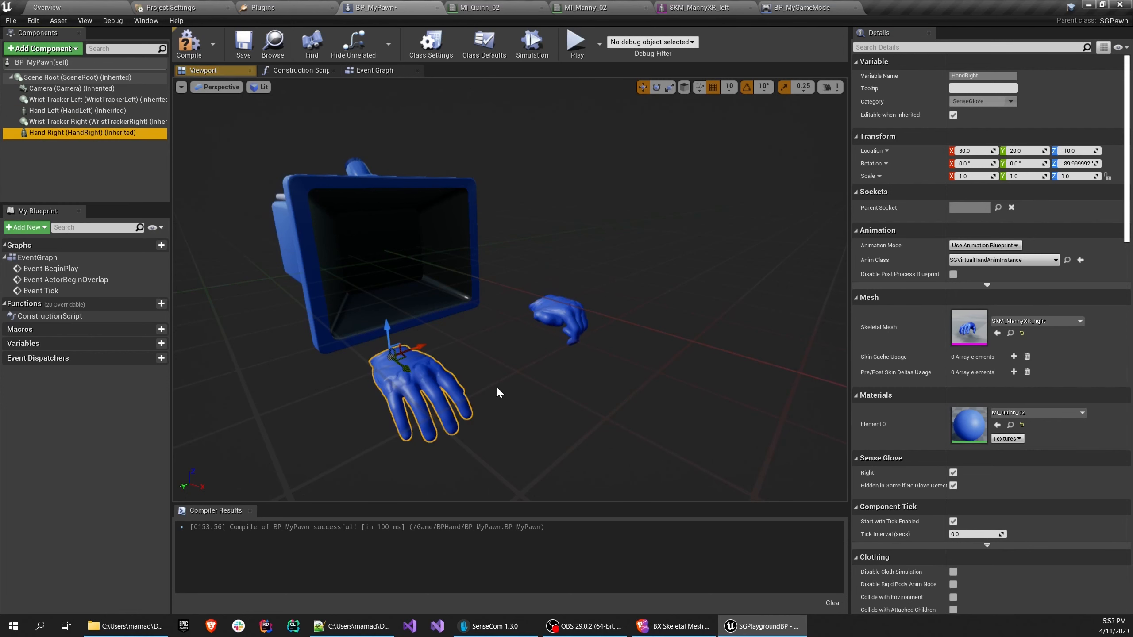
click(953, 486)
click(187, 41)
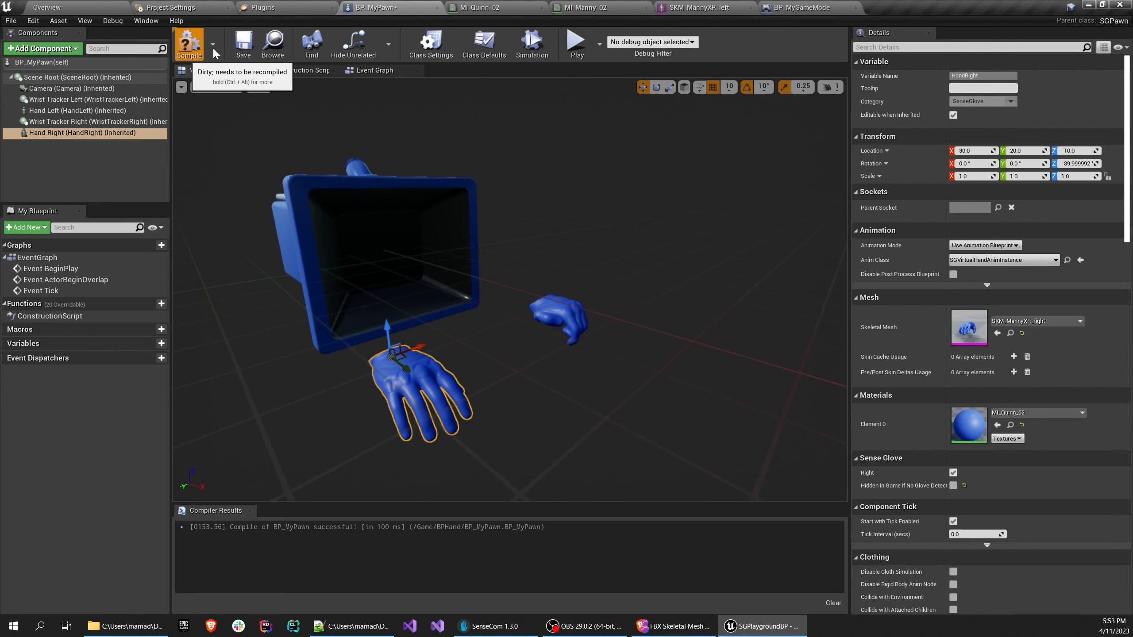
click(245, 44)
Play the Overview level to check both hands, compare with the connected gloves in SenseCom, and stop the session.
click(73, 9)
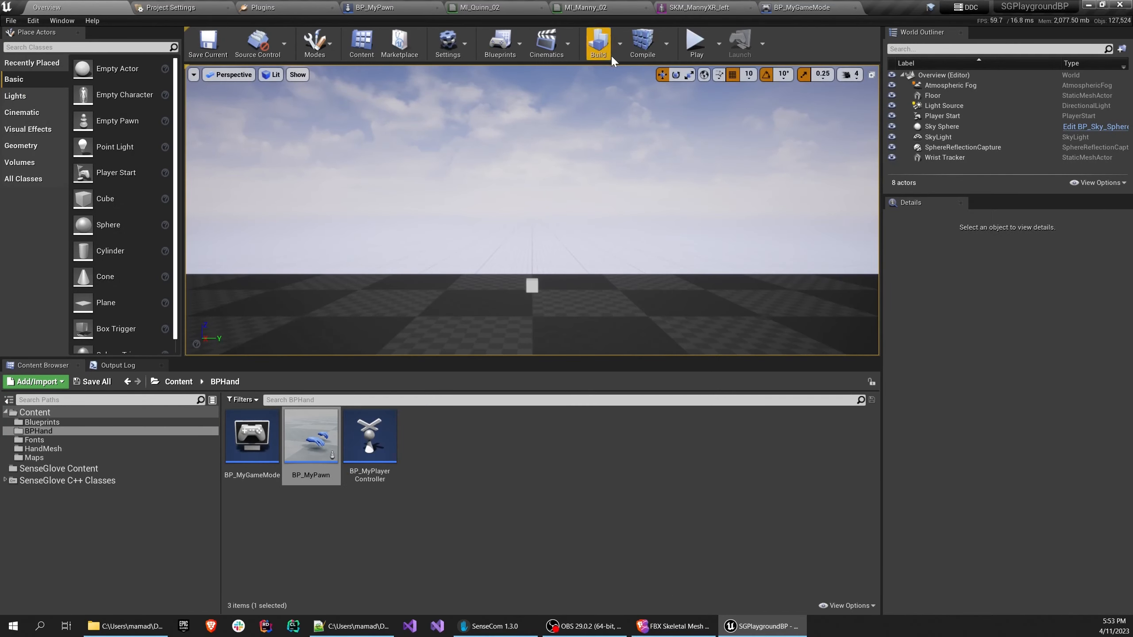
click(700, 47)
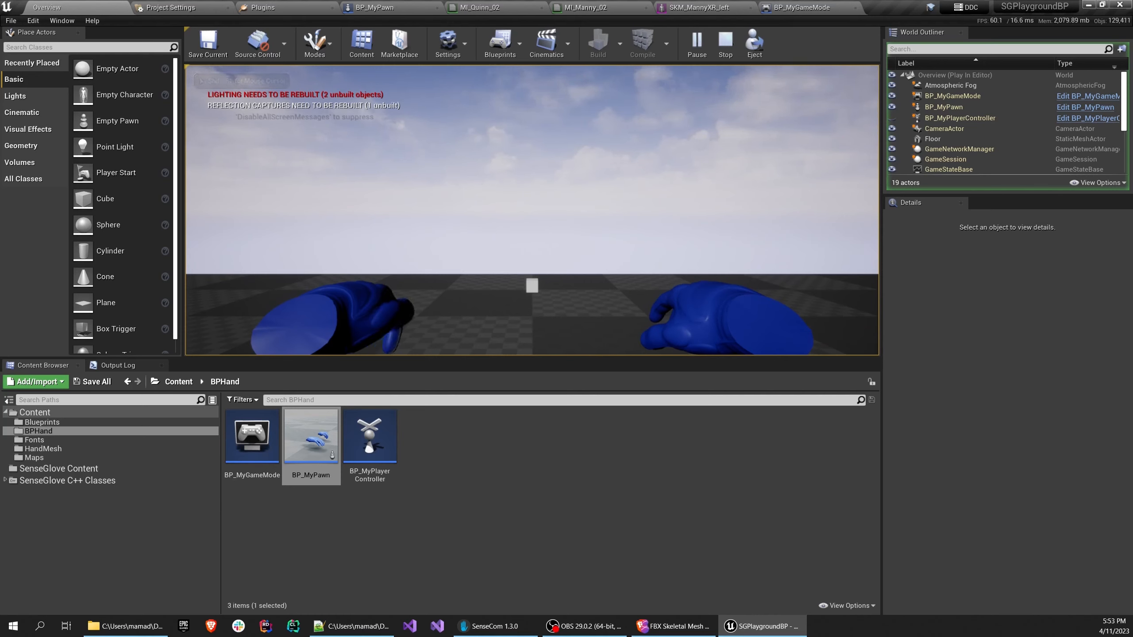
key(shift+F1)
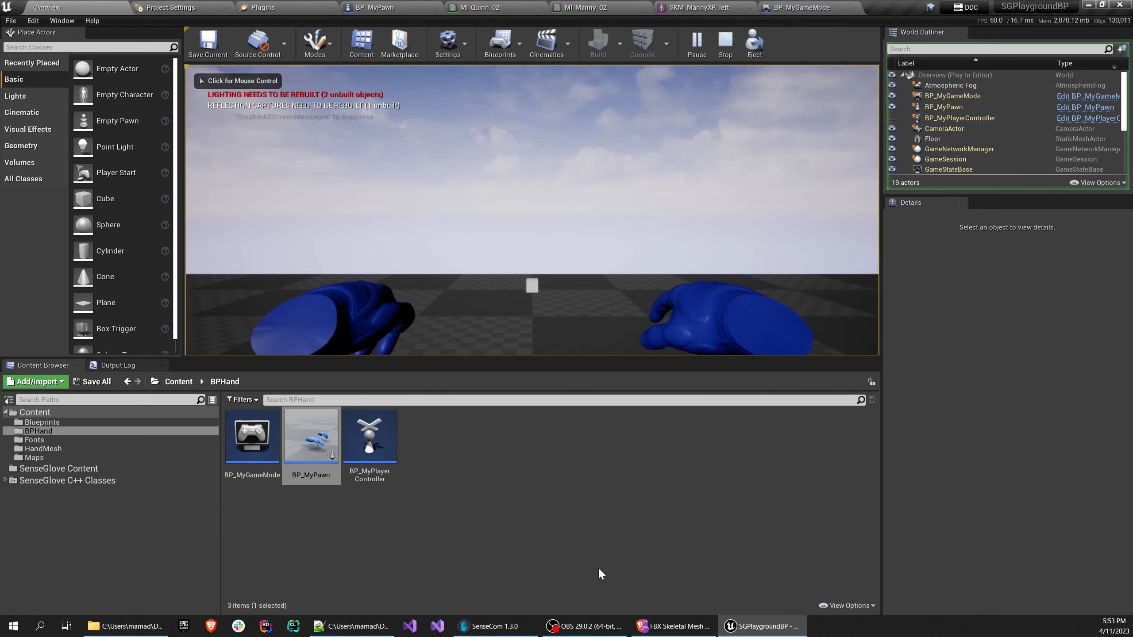
click(493, 626)
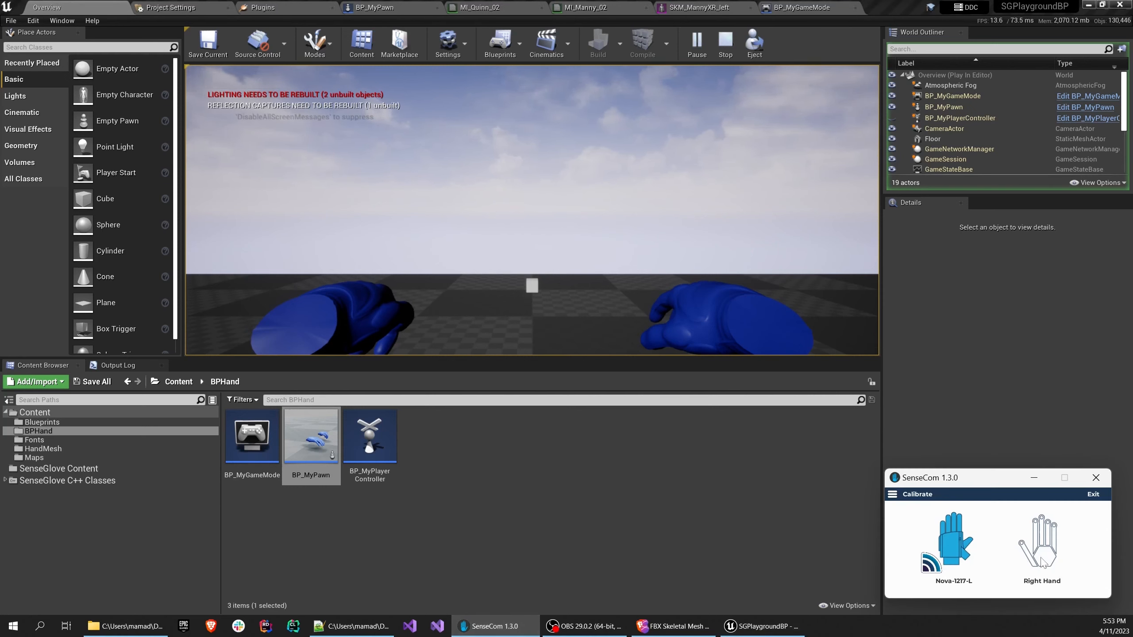
click(541, 318)
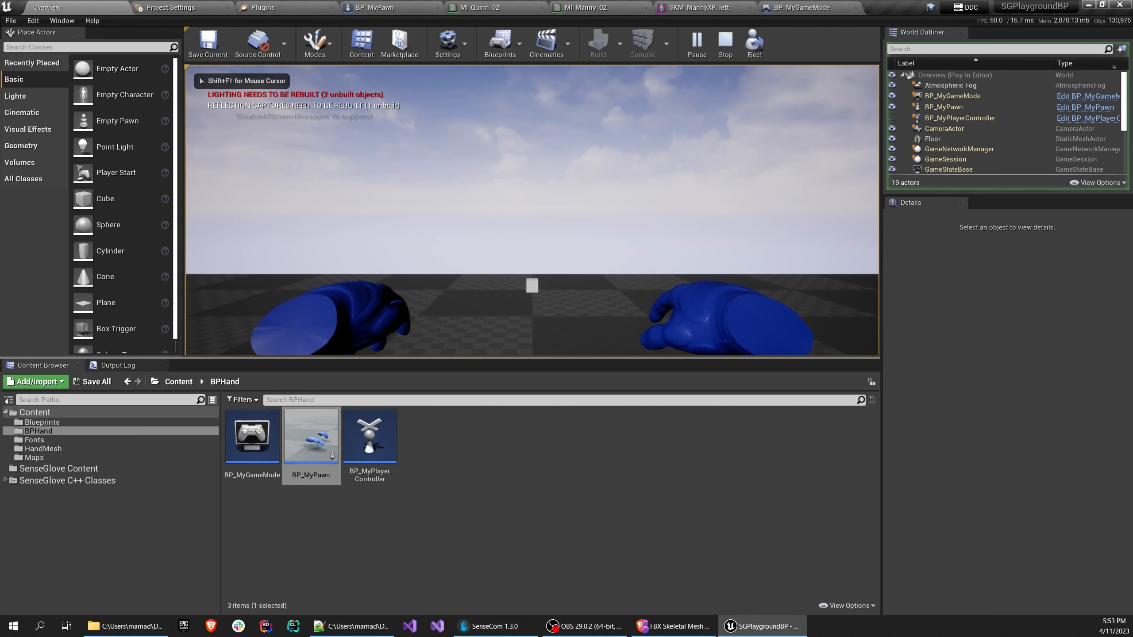
key(Escape)
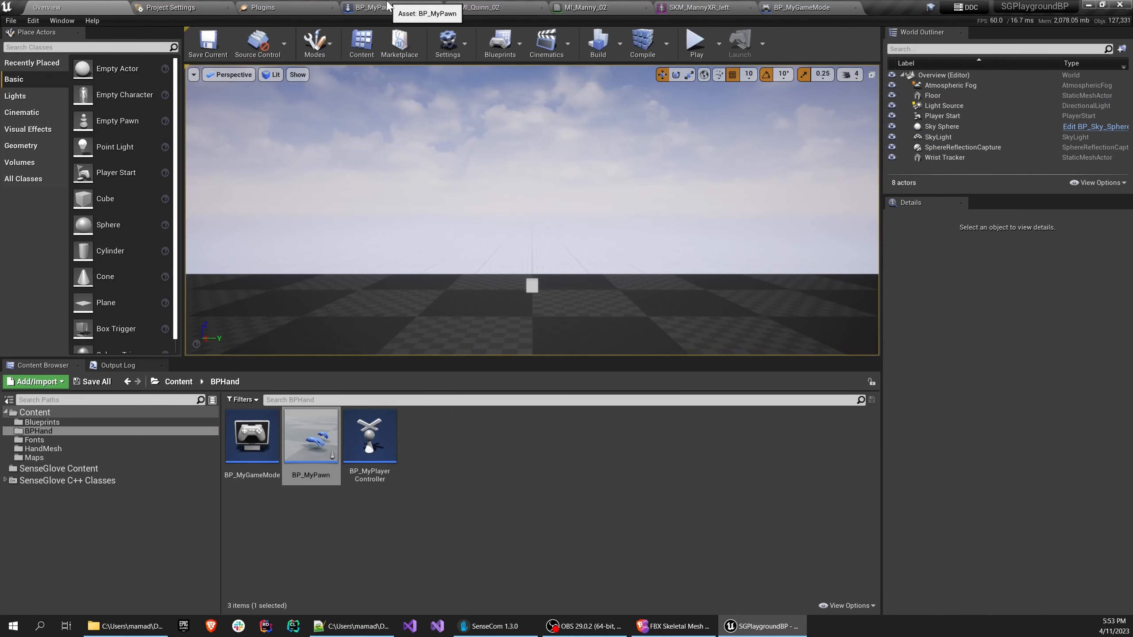
Re-enable Hidden in Game if No Glove Detected for Hand Right and Hand Left in BP_MyPawn, and compile and save the Blueprint.
click(386, 5)
click(70, 136)
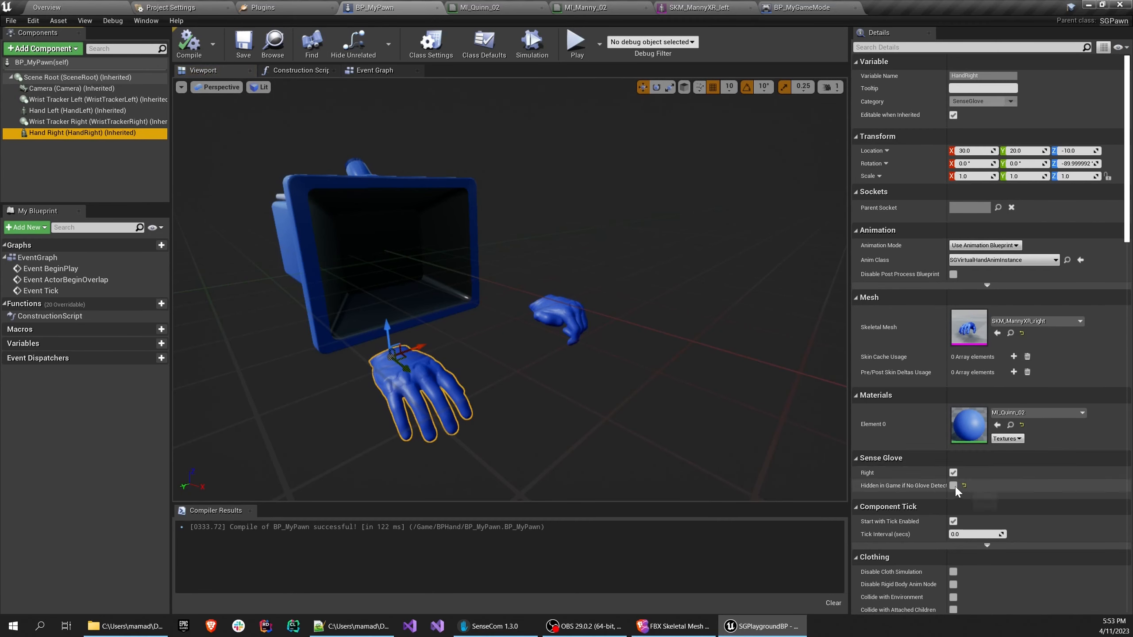
click(953, 486)
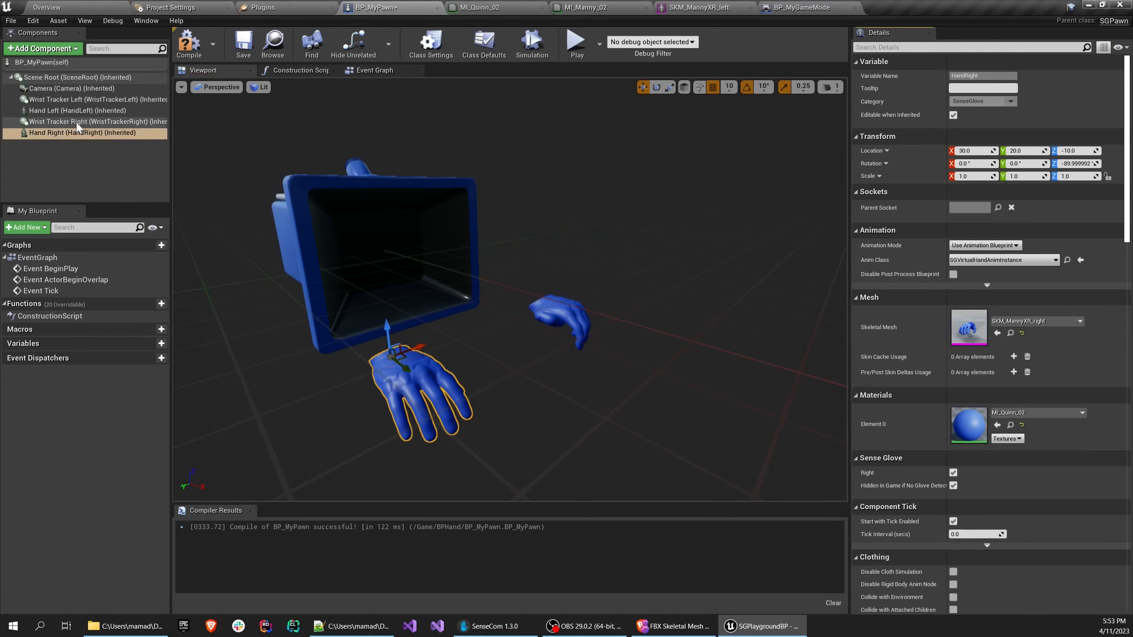
click(87, 111)
click(953, 485)
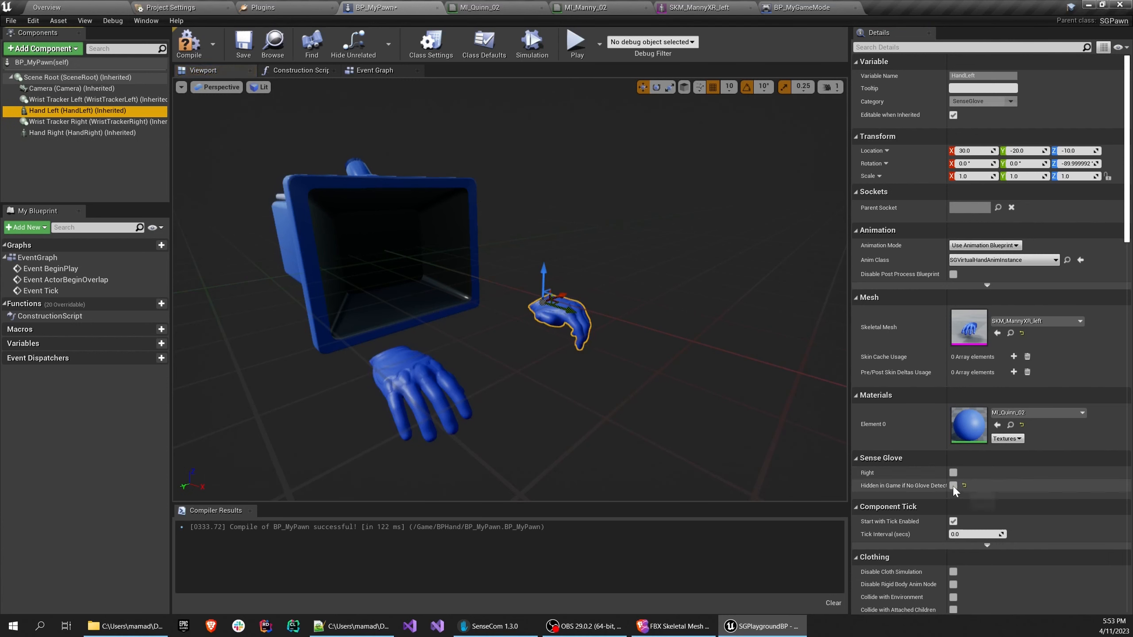
click(192, 49)
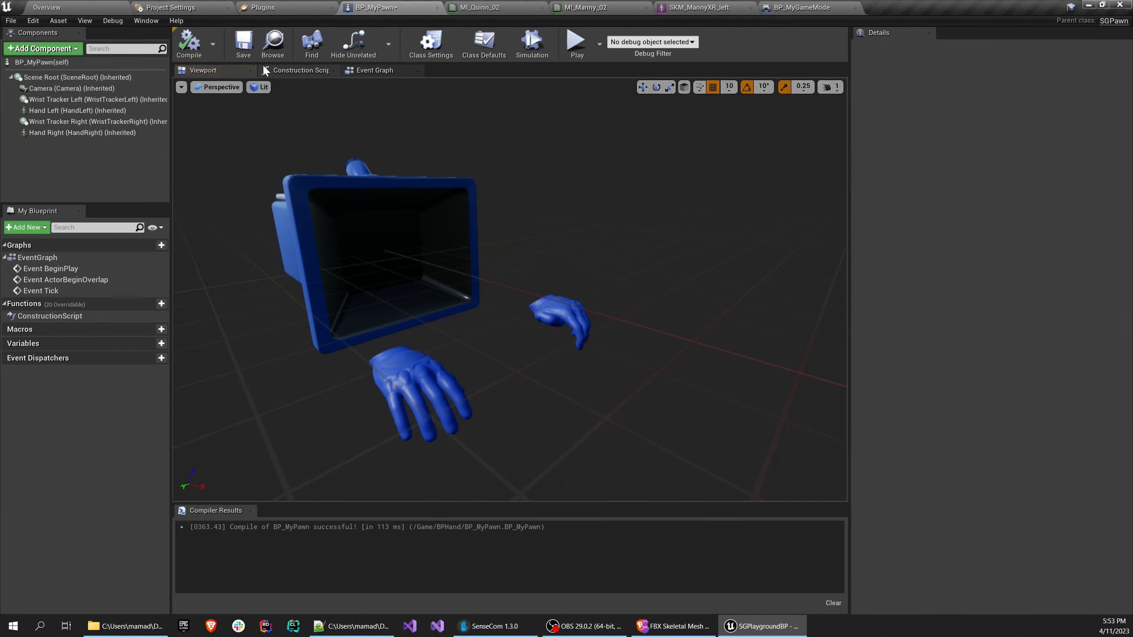
click(243, 45)
Play the Overview level again to test hand visibility with the glove-detection hiding enabled, and stop the session.
click(87, 6)
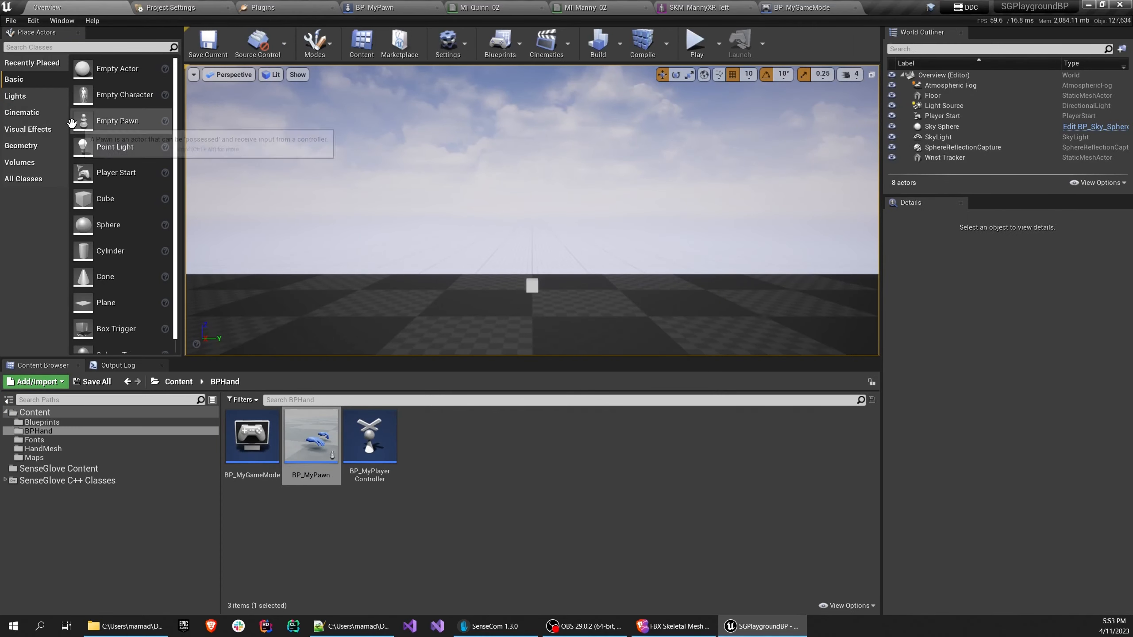
click(689, 49)
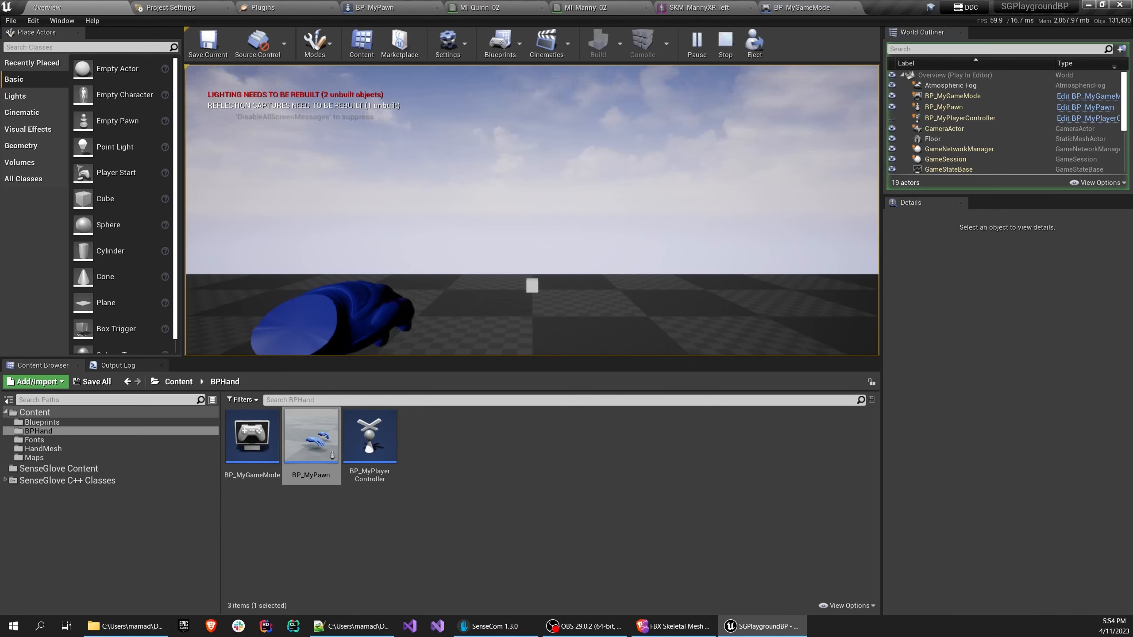
key(Escape)
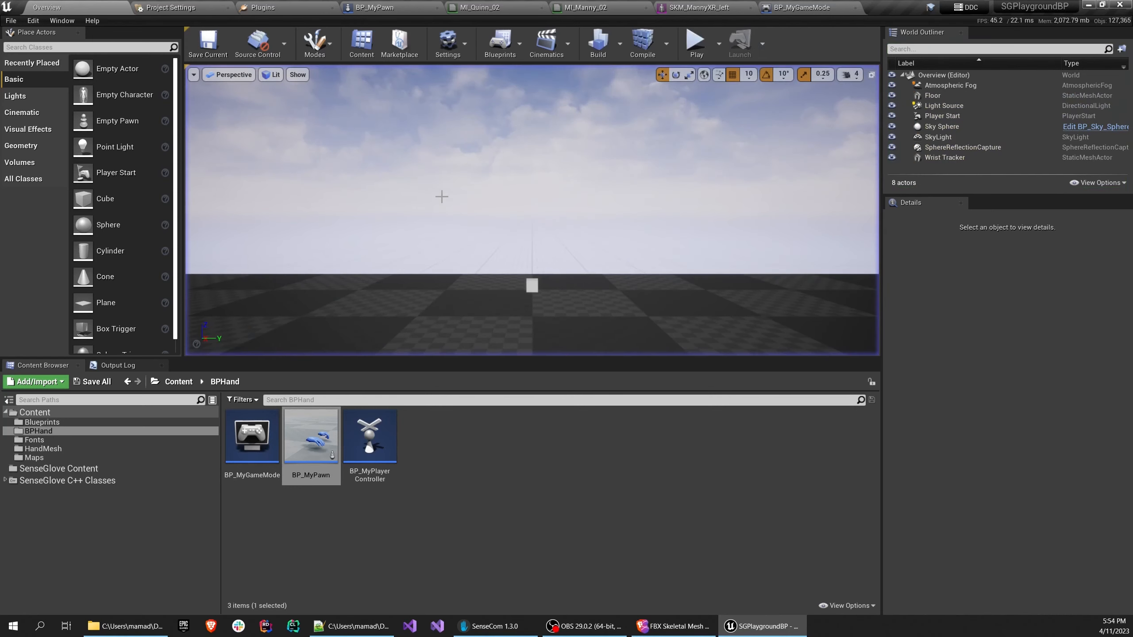
Examine the settings of the Wrist Tracker Left and Wrist Tracker Right components in BP_MyPawn.
click(379, 6)
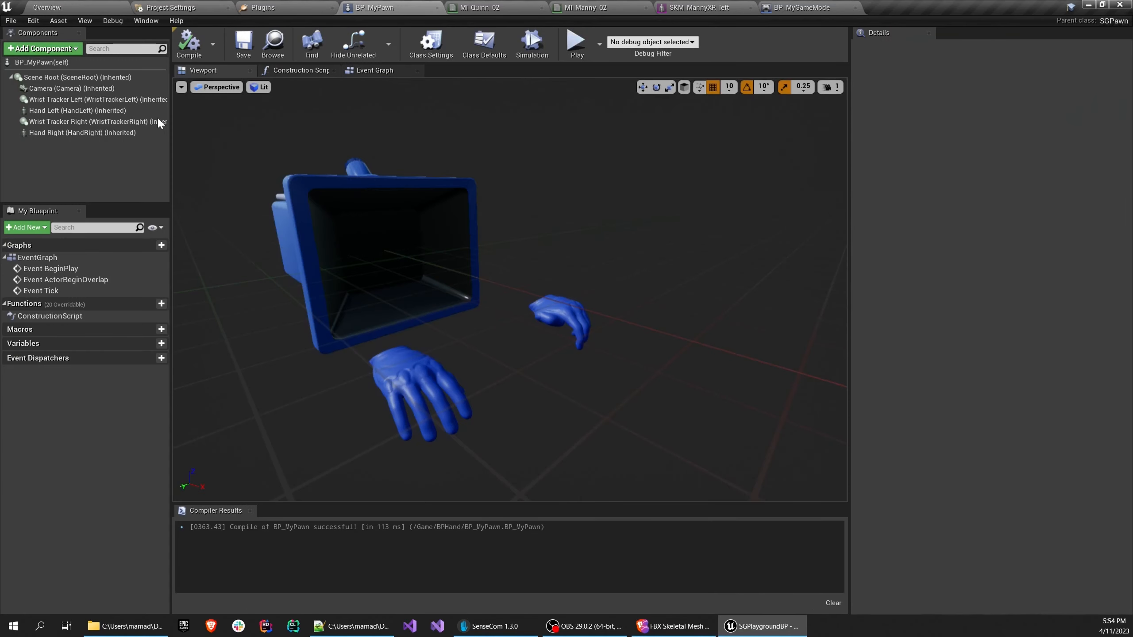
click(71, 101)
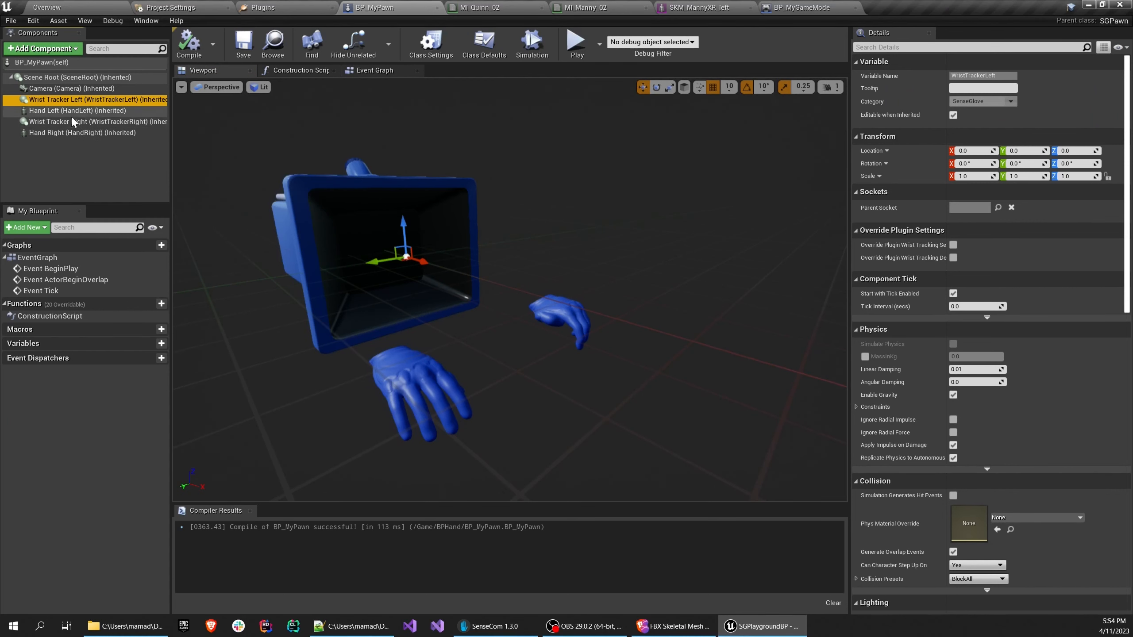
click(74, 121)
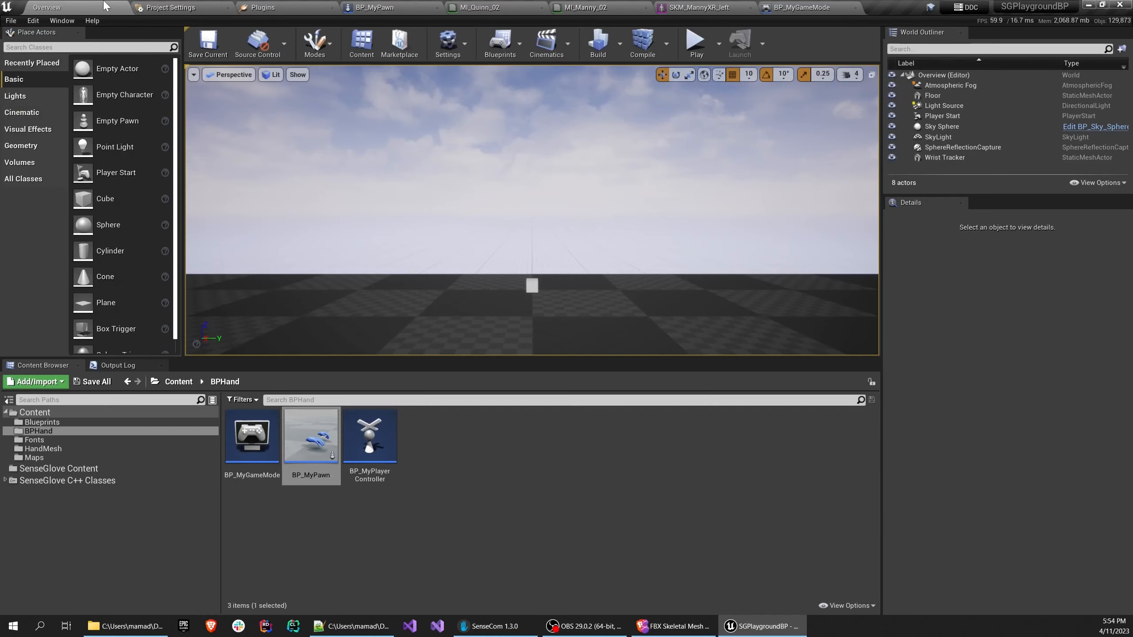
Review the class settings of BP_MyGameMode and the SKM_MannyXR_left skeletal mesh.
click(108, 7)
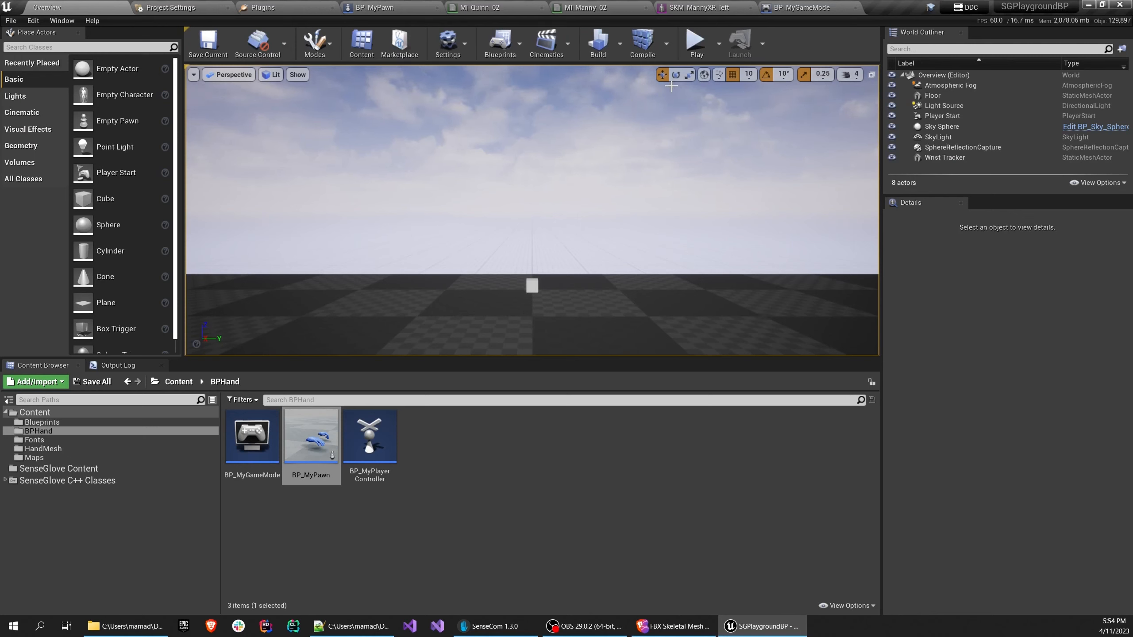
click(798, 8)
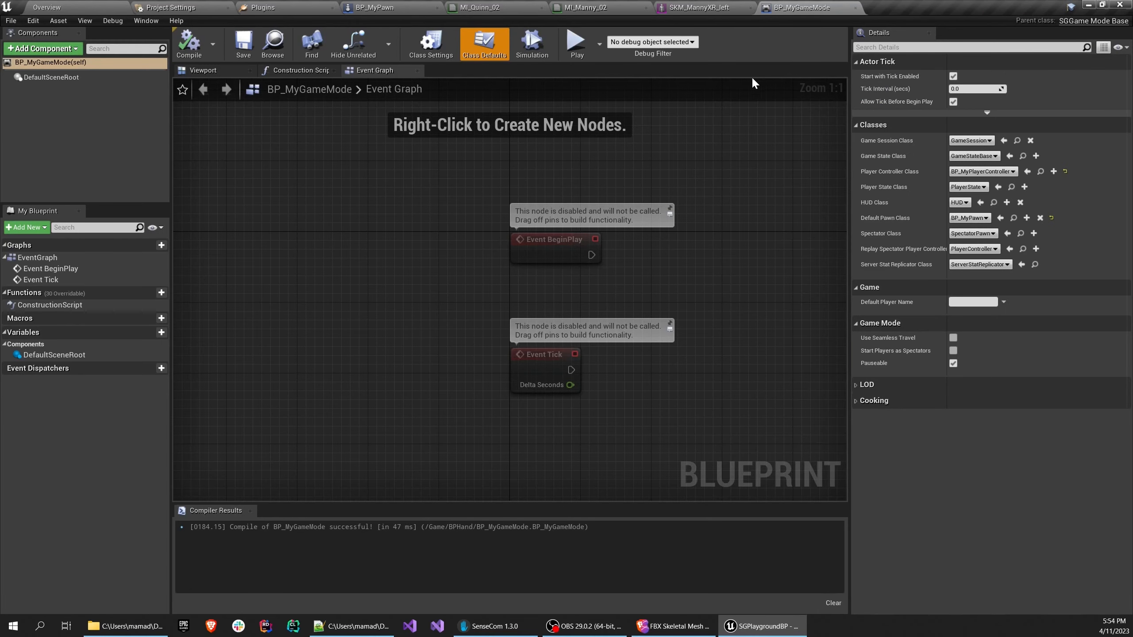
click(66, 6)
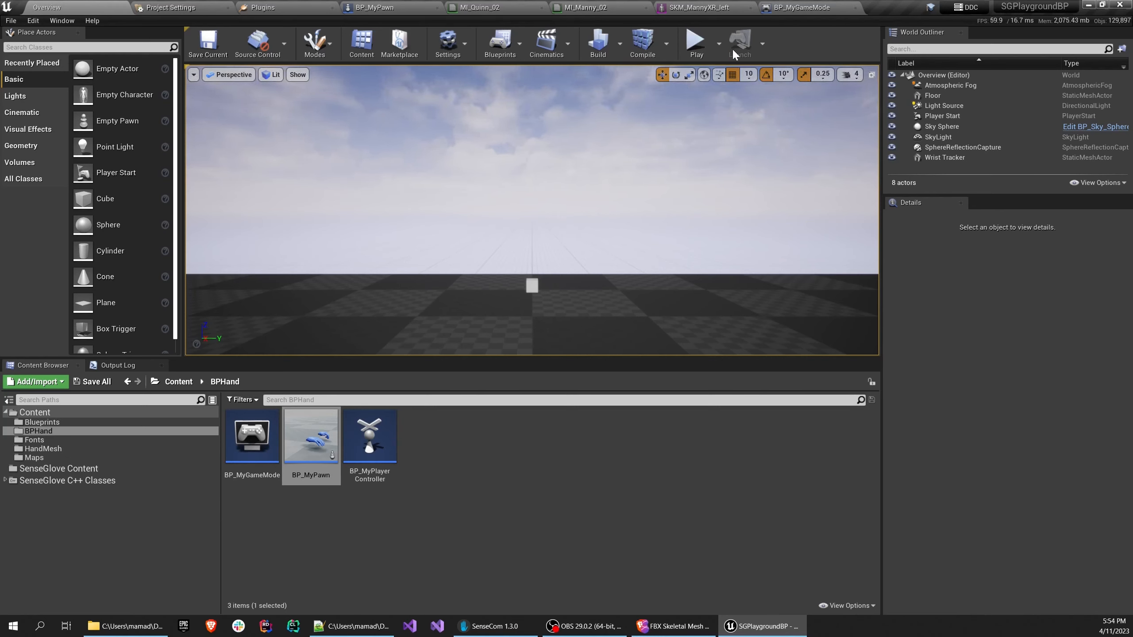
click(698, 7)
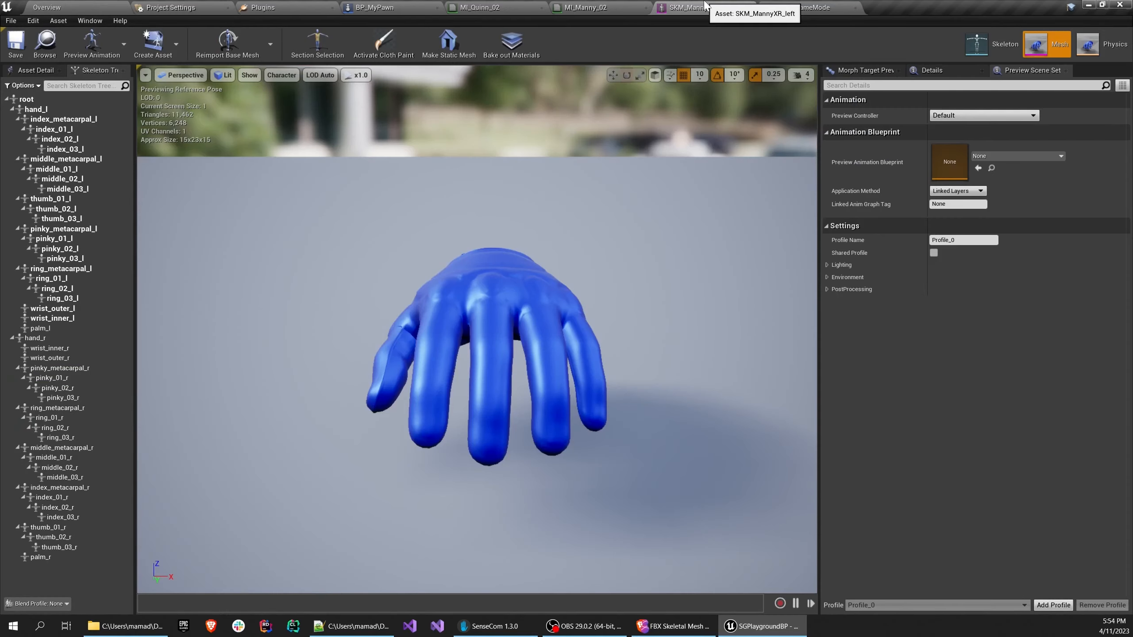
Review the class defaults of BP_MyGameMode once more and return to the Overview level.
click(127, 6)
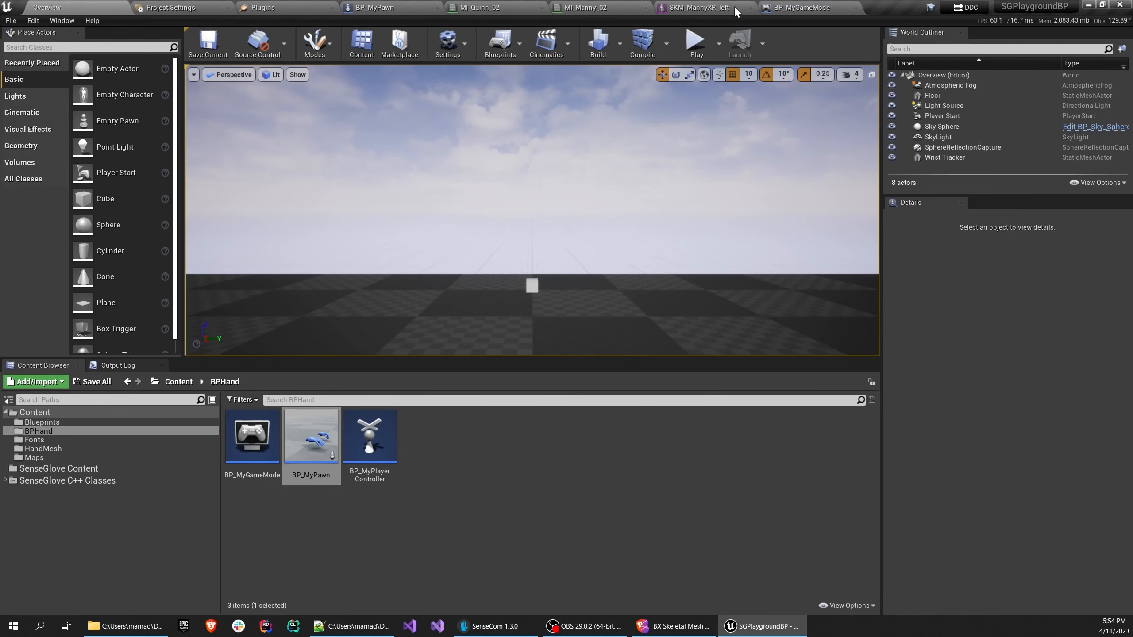
click(788, 8)
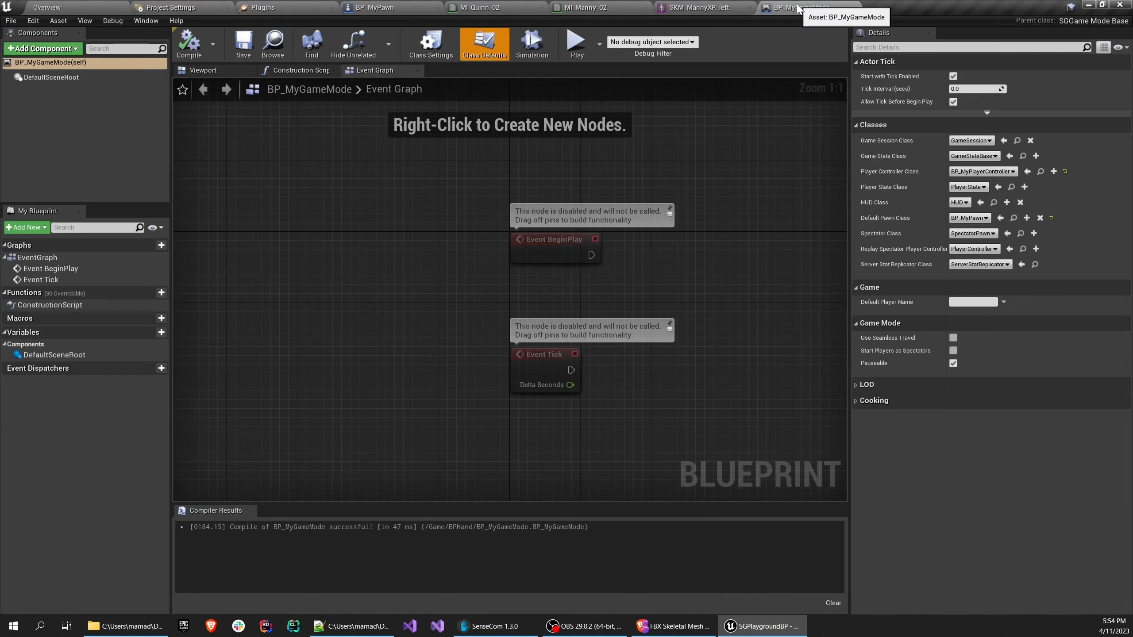
click(104, 6)
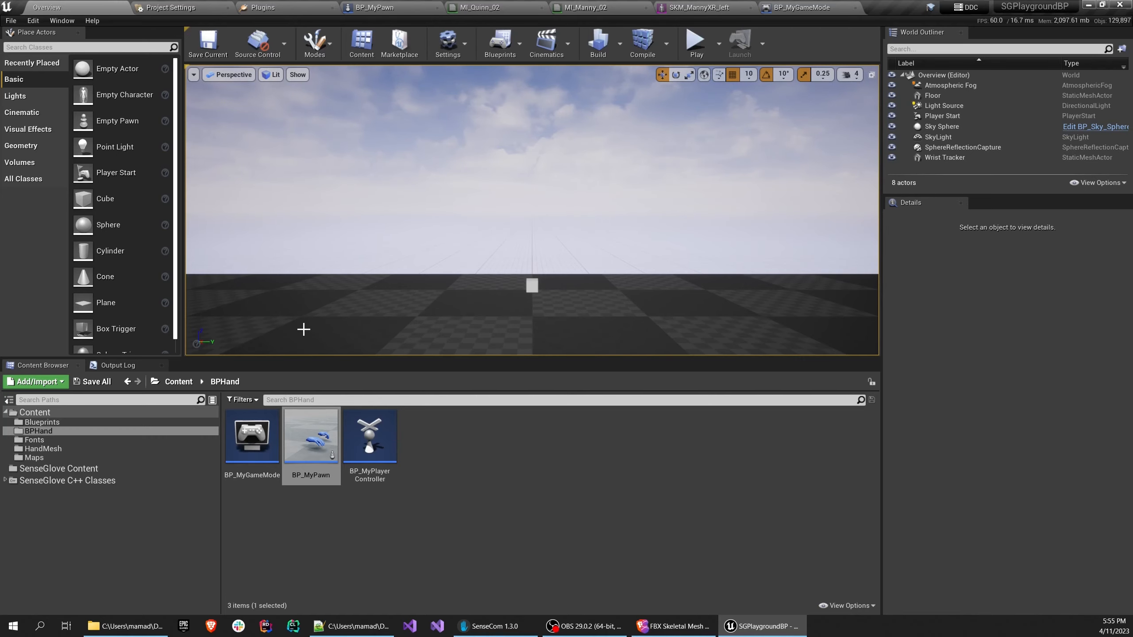
Switch to Brave to show the Oculus casting page, and bring up SenseCom 1.3.0 and exit it.
click(673, 626)
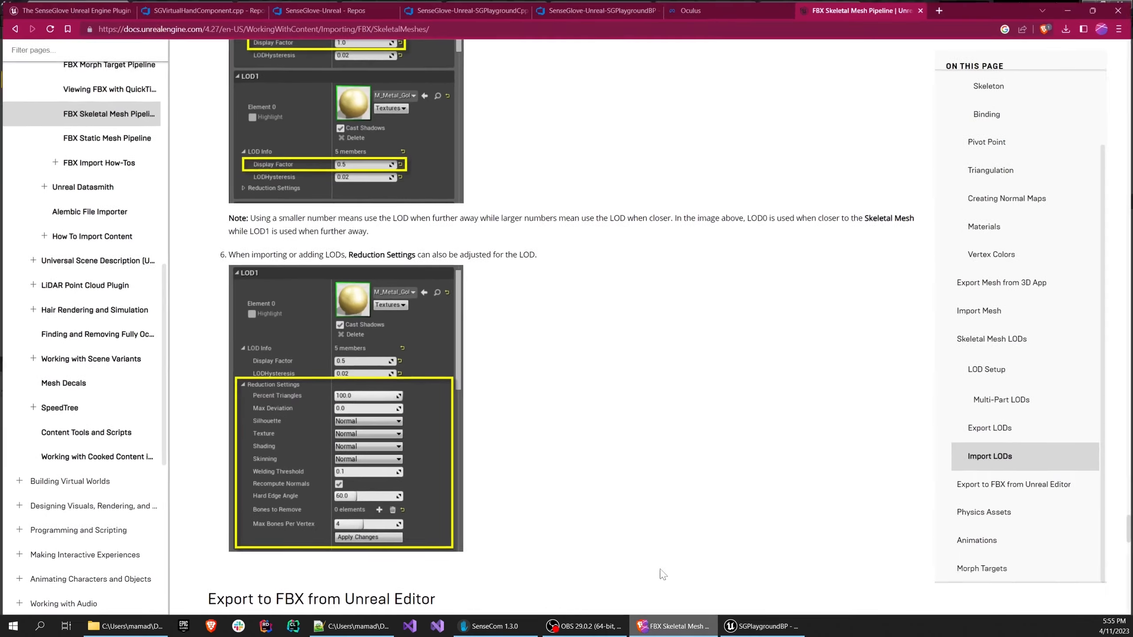
click(691, 8)
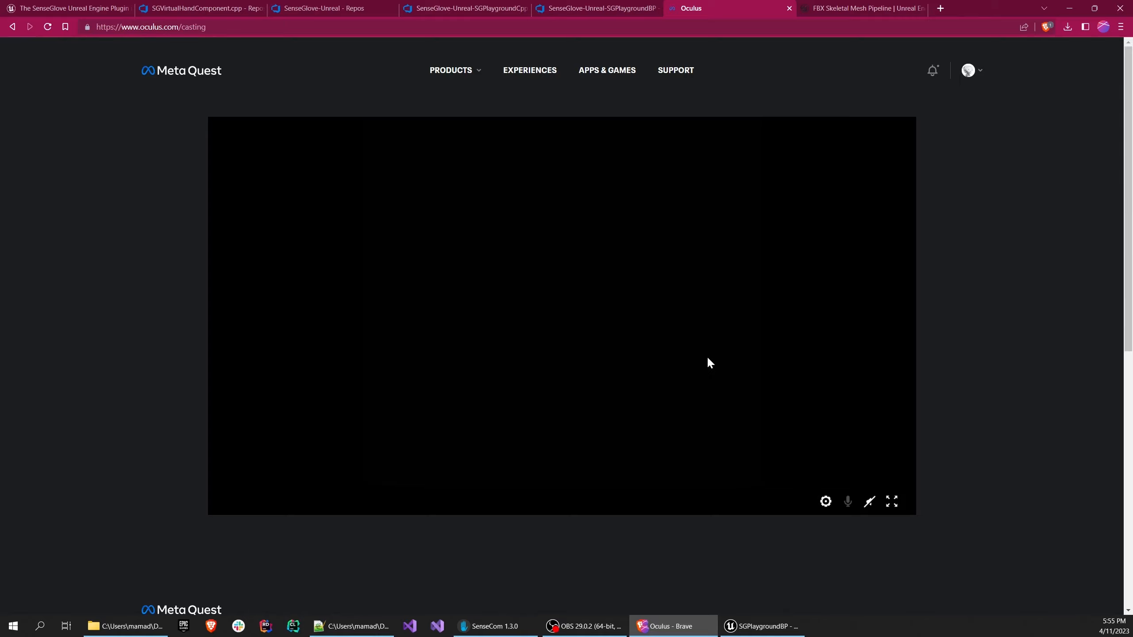
click(510, 627)
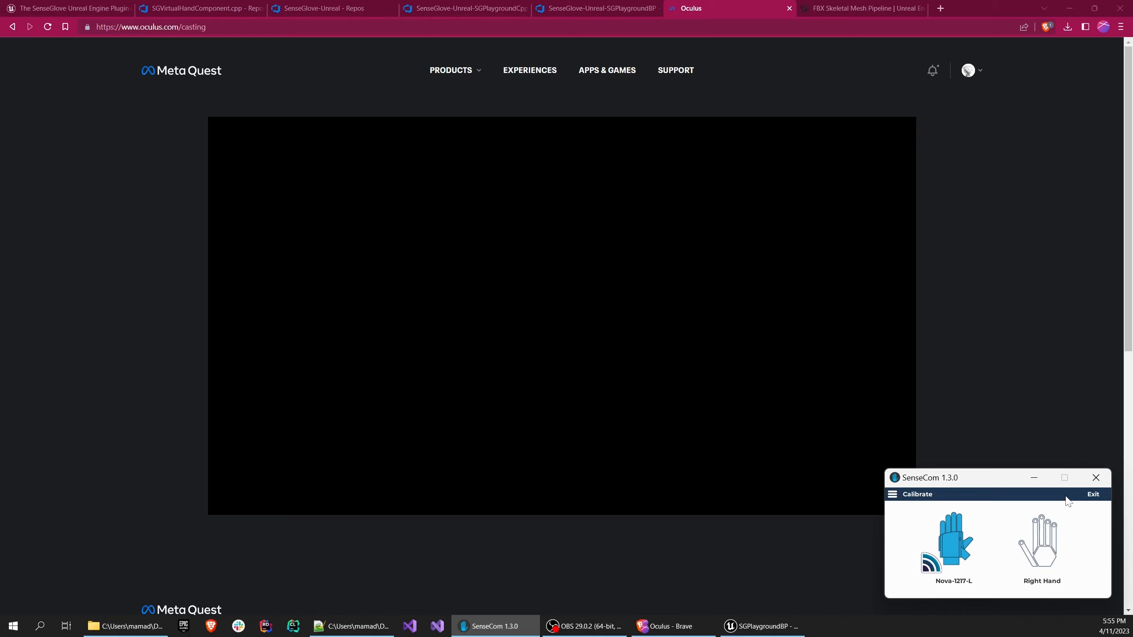
click(1087, 494)
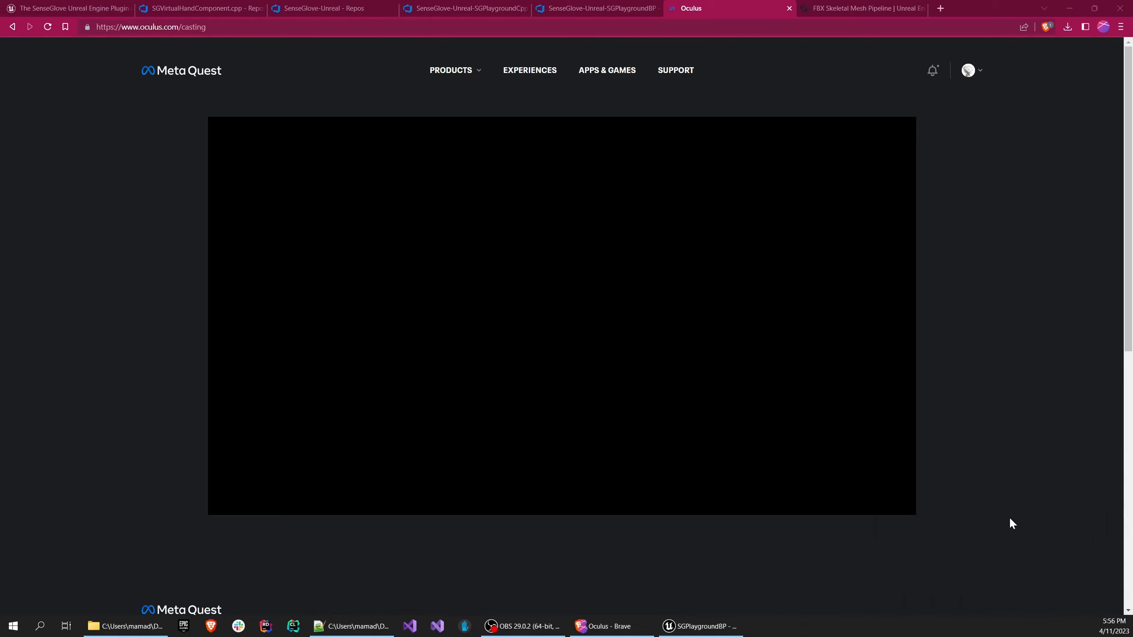
Switch back to the SGPlaygroundBP editor, play the Overview level with SenseCom closed, and stop the session.
click(695, 626)
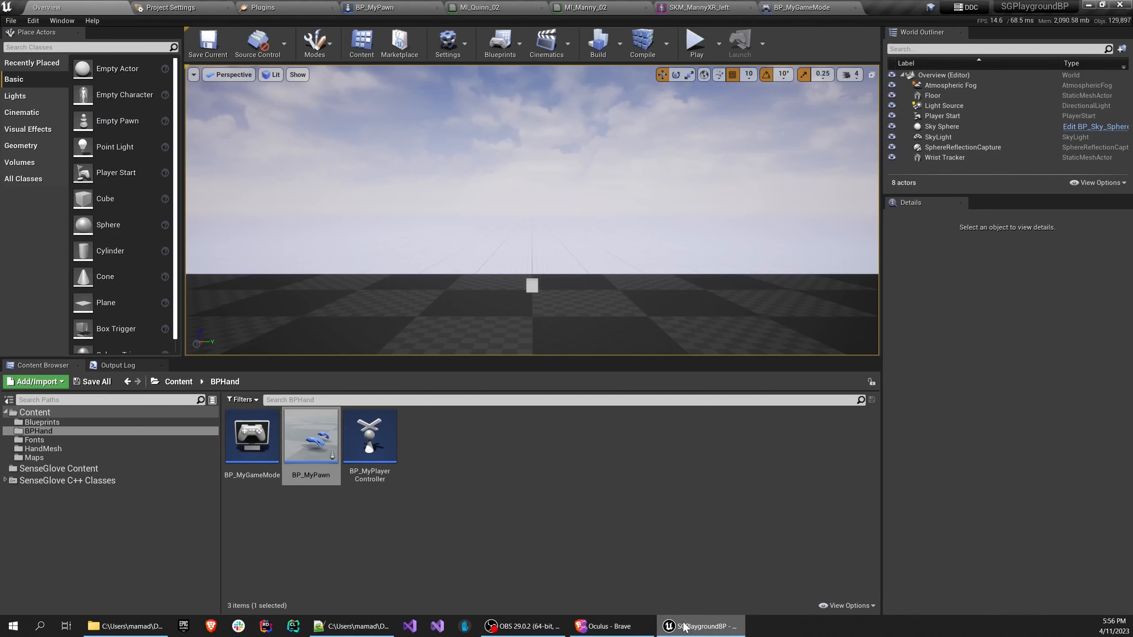
click(690, 45)
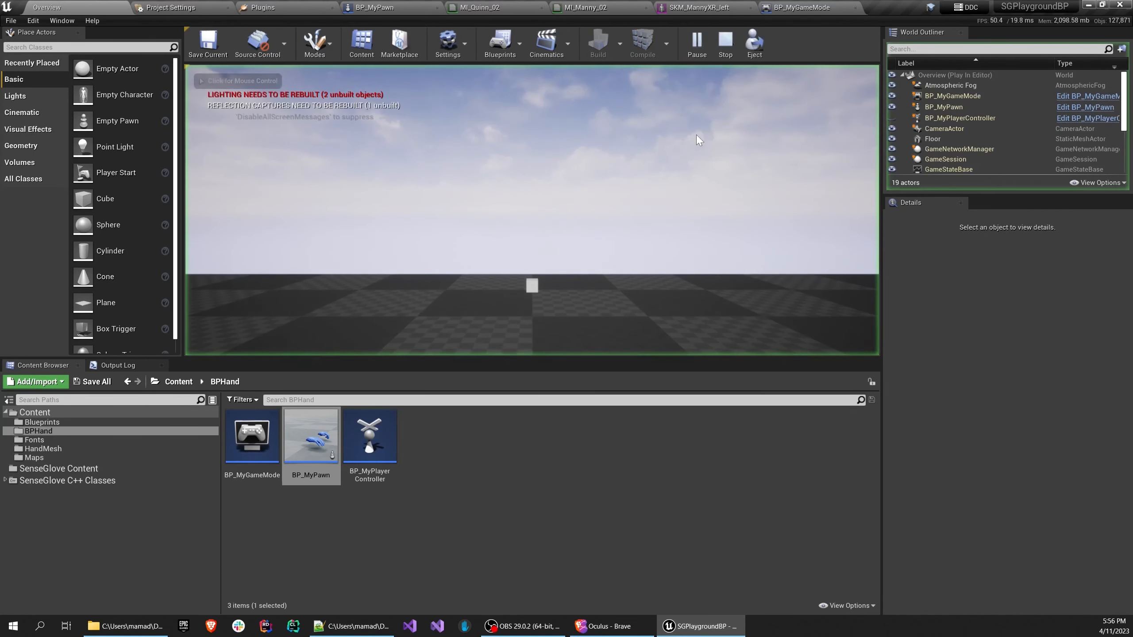
click(735, 45)
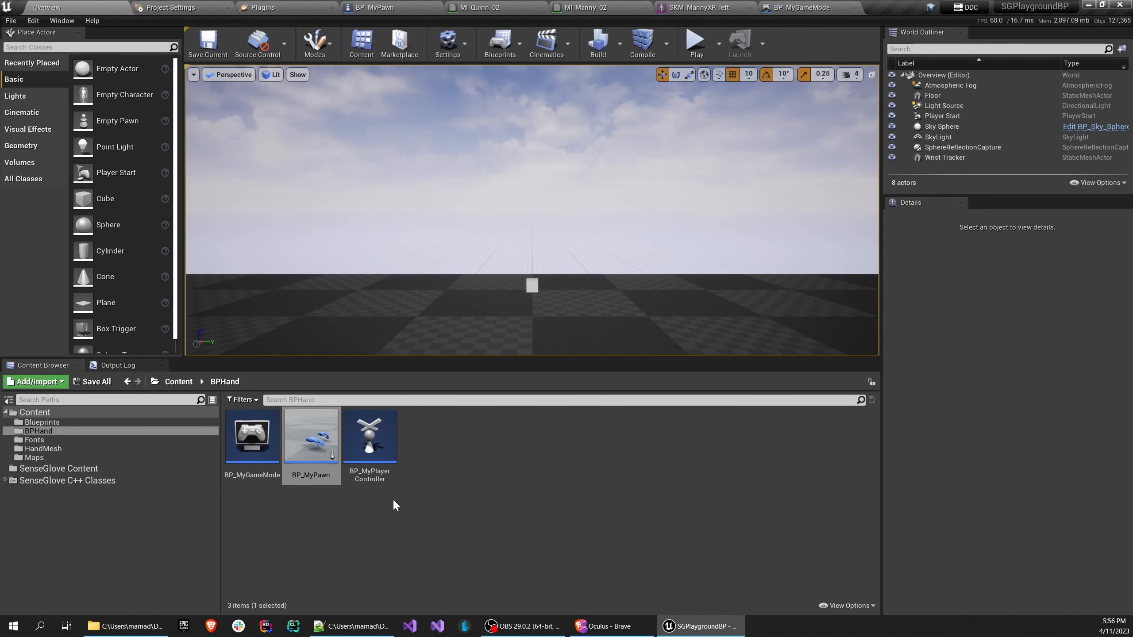
Remove the paired NOVA-1217-L glove from the Bluetooth devices in Windows Settings, and return to the Oculus casting page in Brave.
click(10, 634)
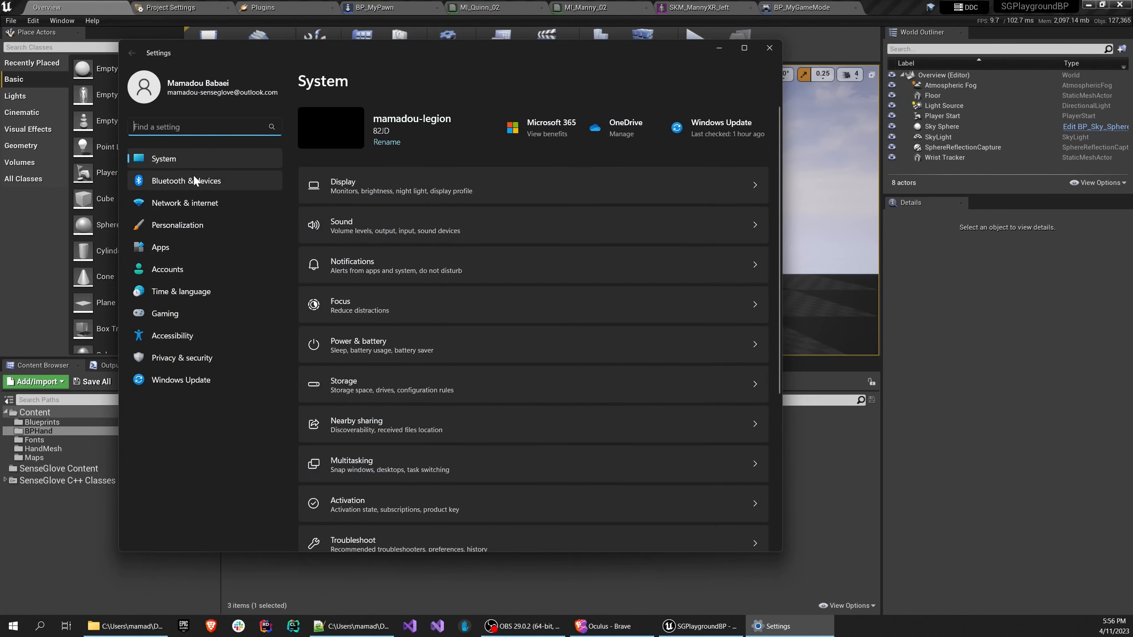
click(261, 181)
click(407, 114)
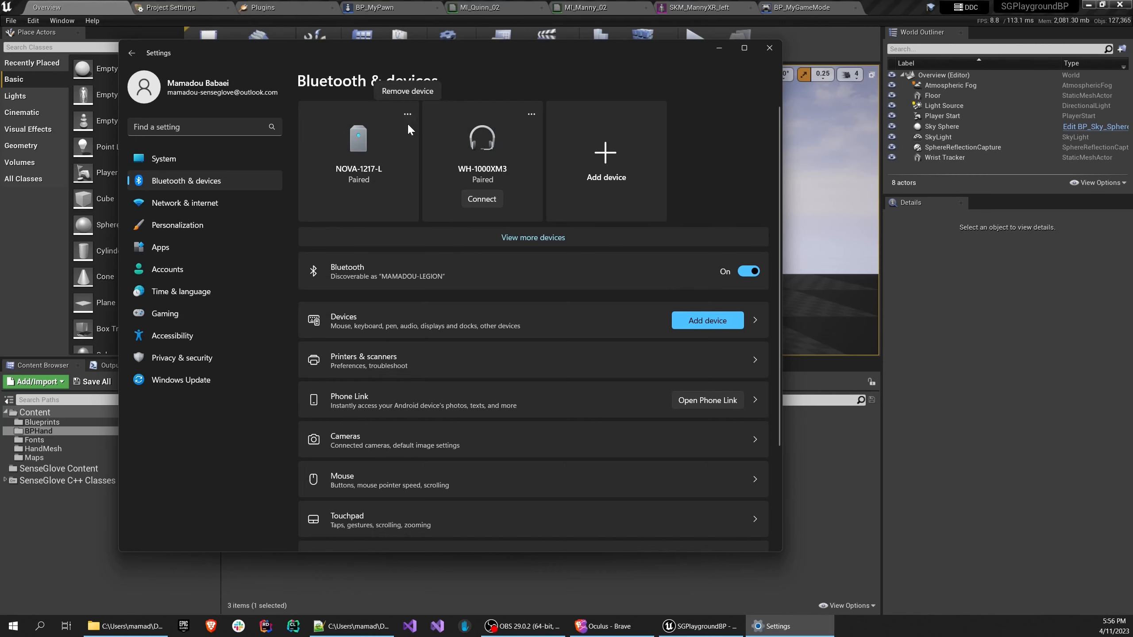
click(404, 85)
click(392, 147)
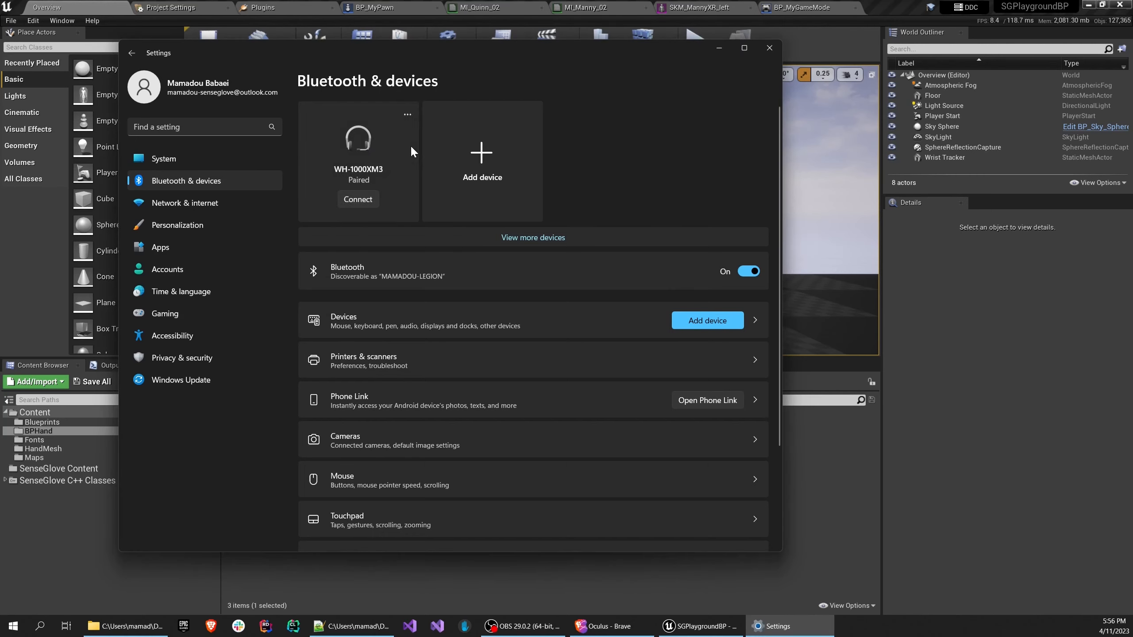
click(725, 48)
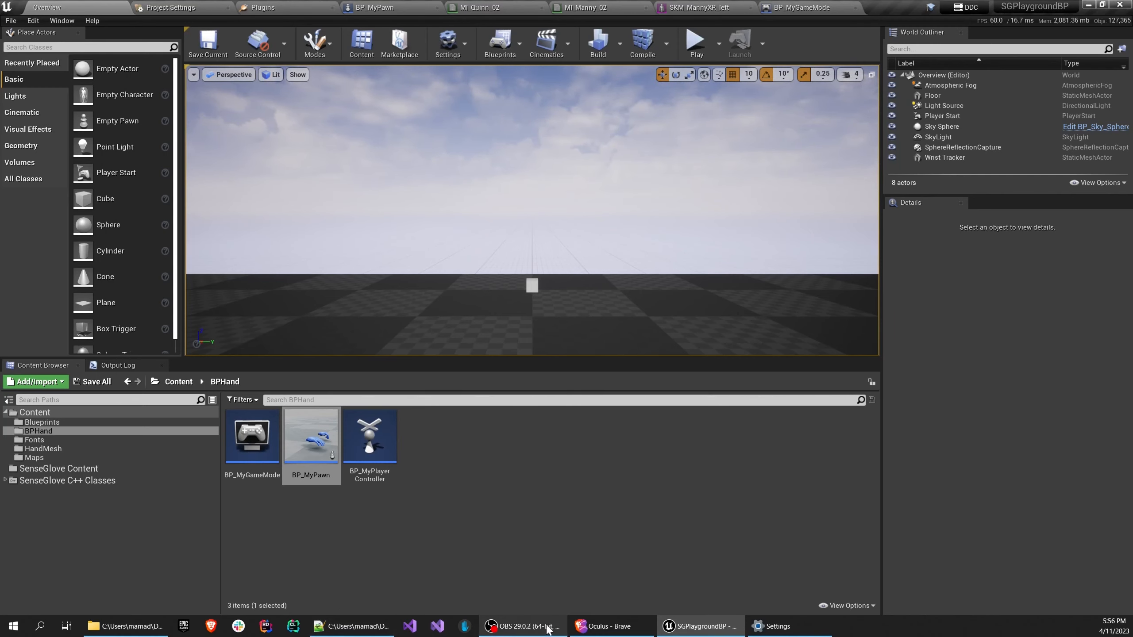
click(604, 626)
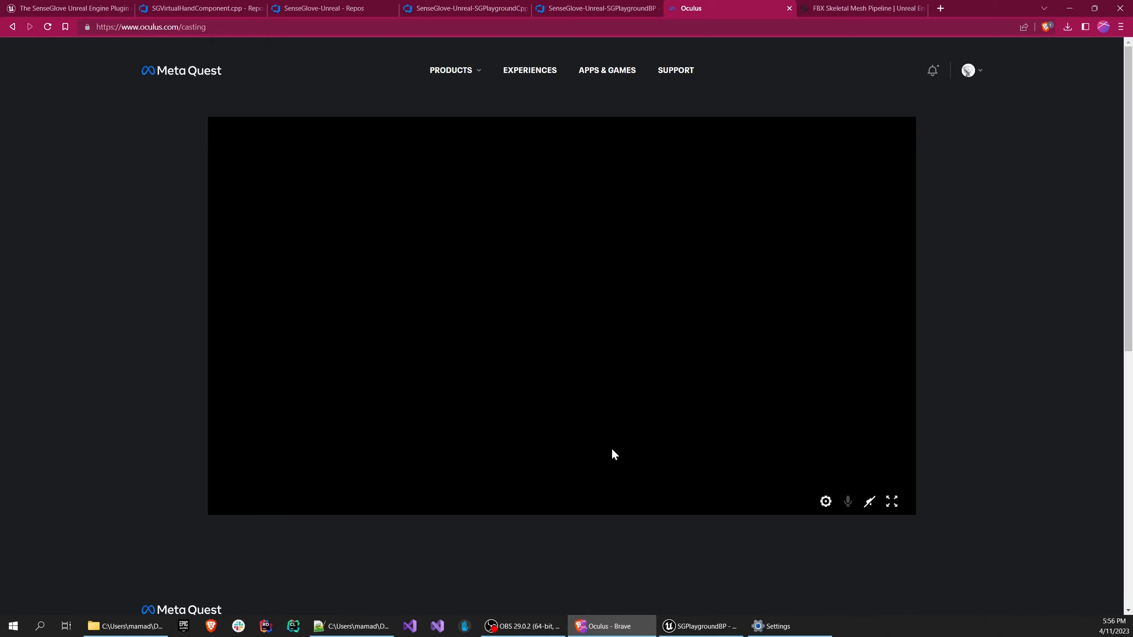
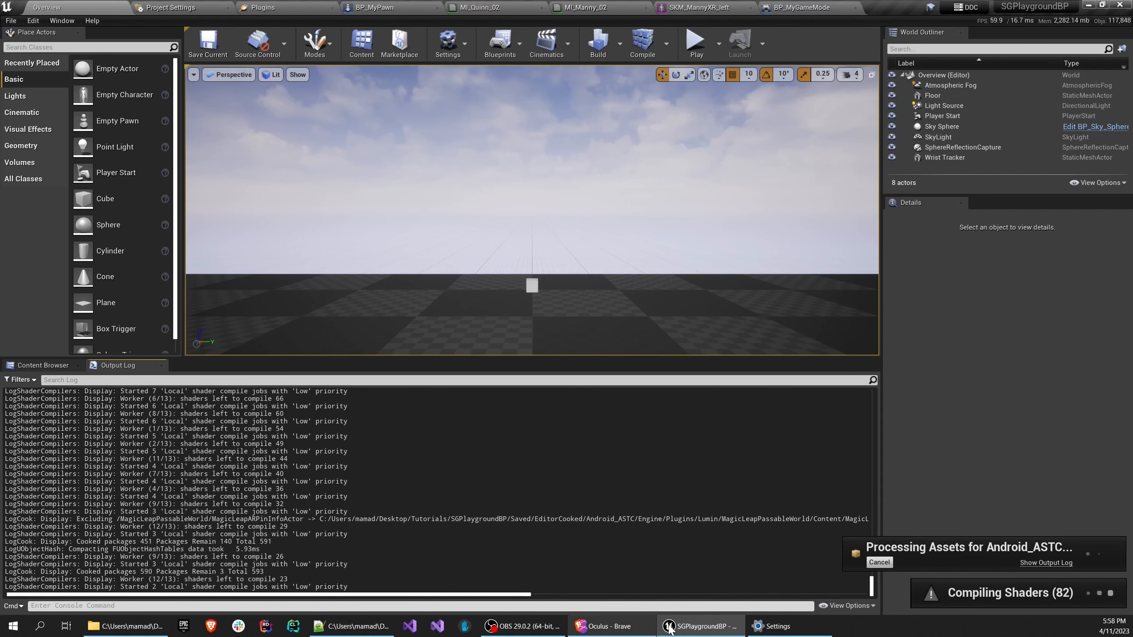
Check the headset view on the Oculus casting page in Brave, and relaunch the project on the Quest_2 from the SGPlaygroundBP editor.
mouse_move(652, 627)
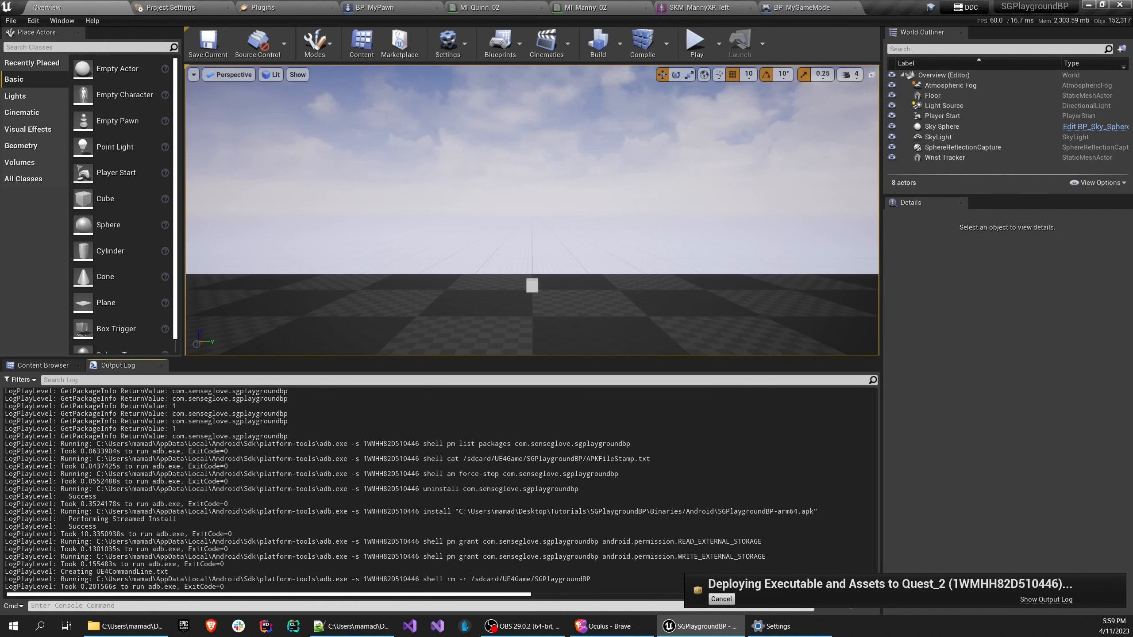
click(597, 627)
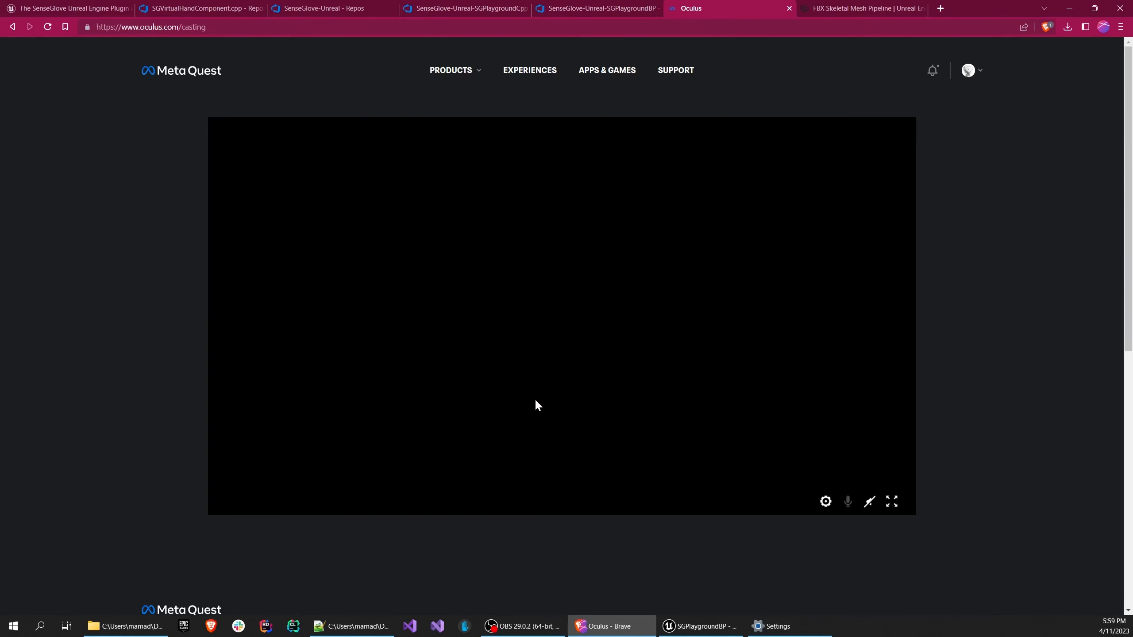
click(729, 624)
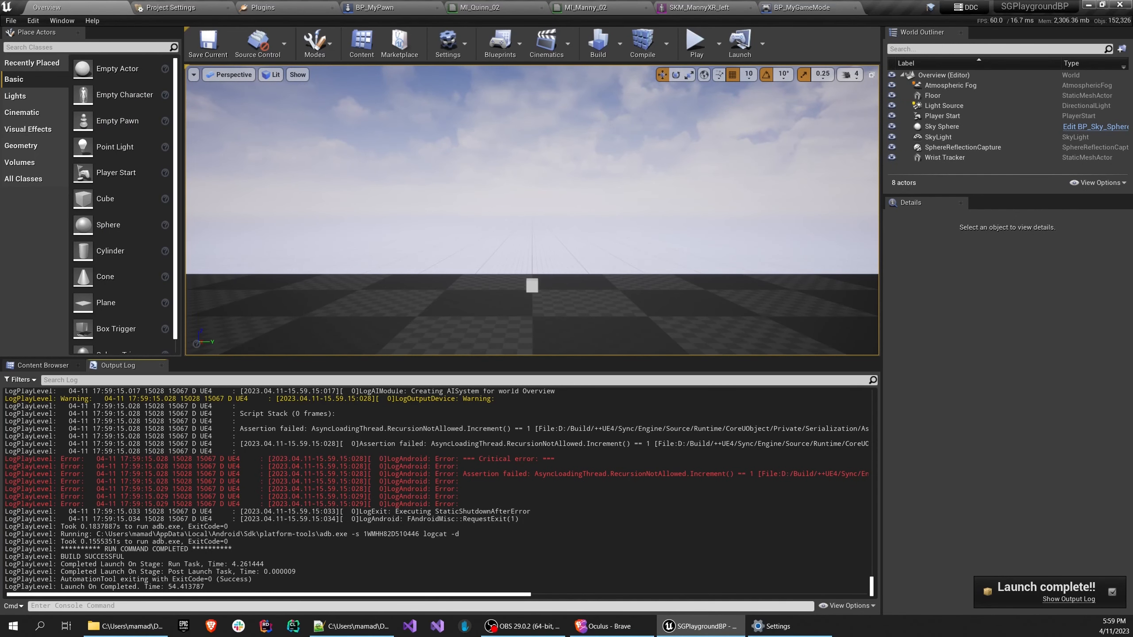
click(758, 42)
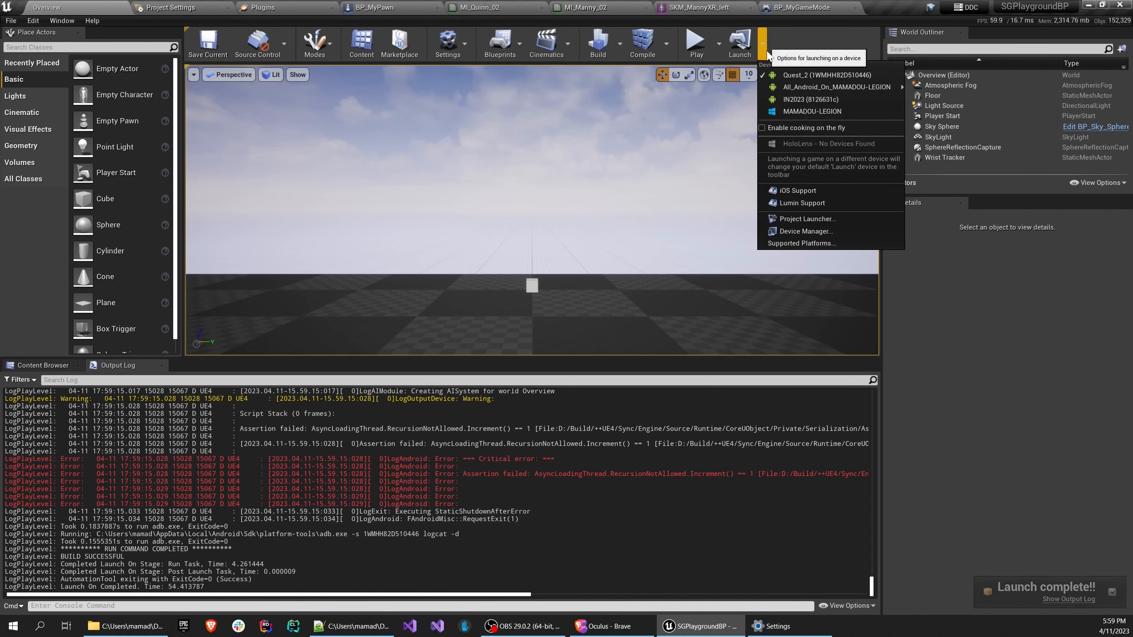
click(813, 76)
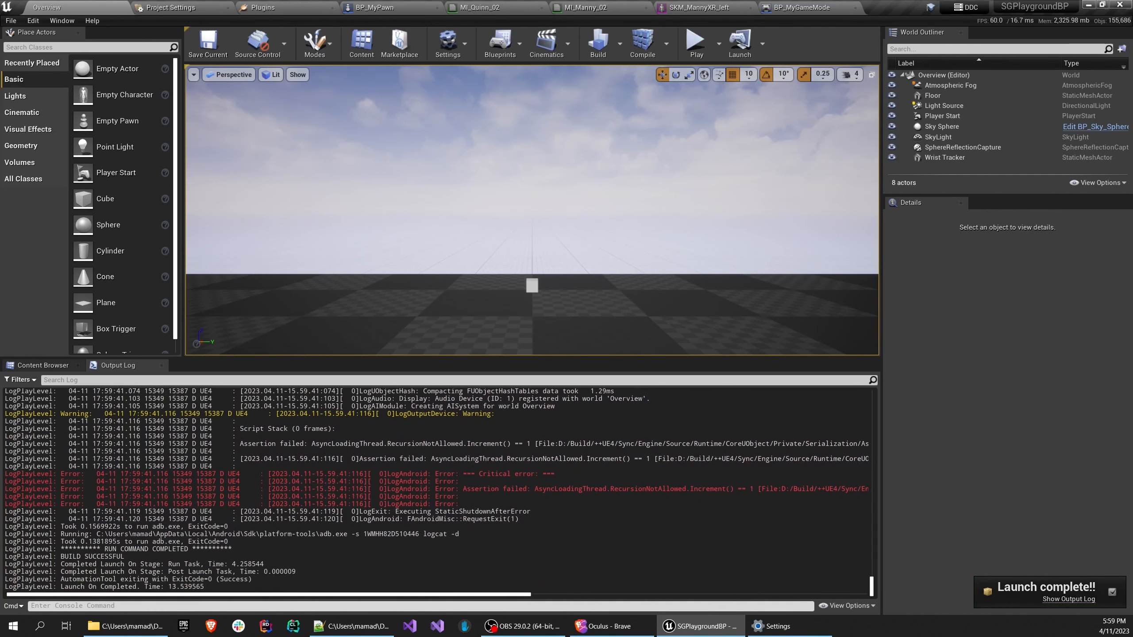
Examine the Quest_2 launch output in the log, including the full text of the SenseGlove settings initialization lines.
scroll(437, 489, up, 10)
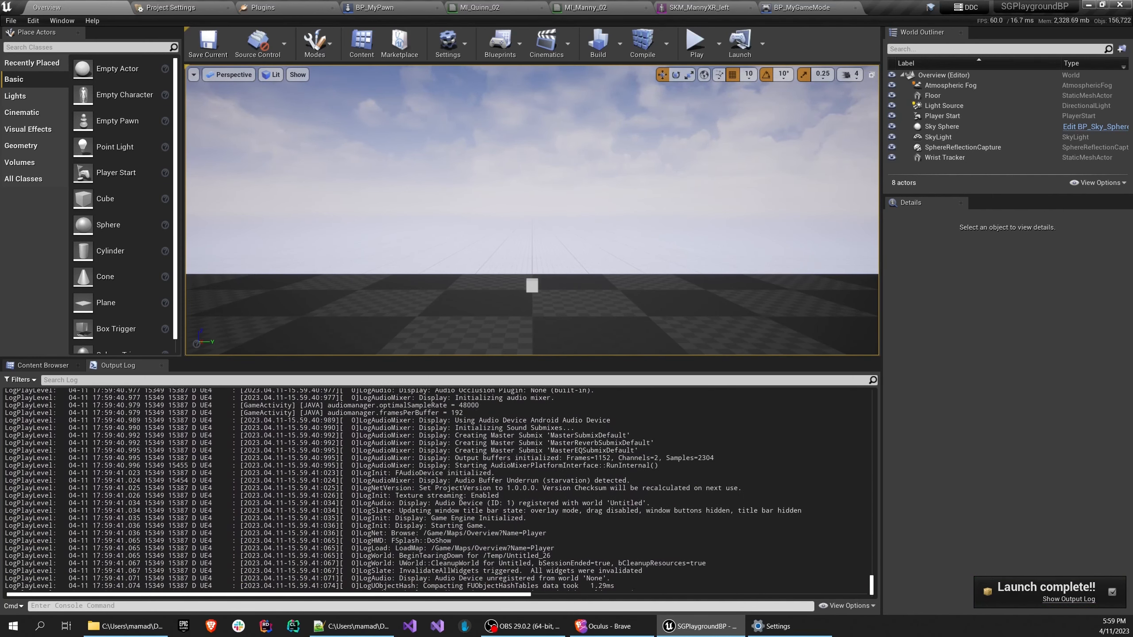
scroll(437, 490, down, 6)
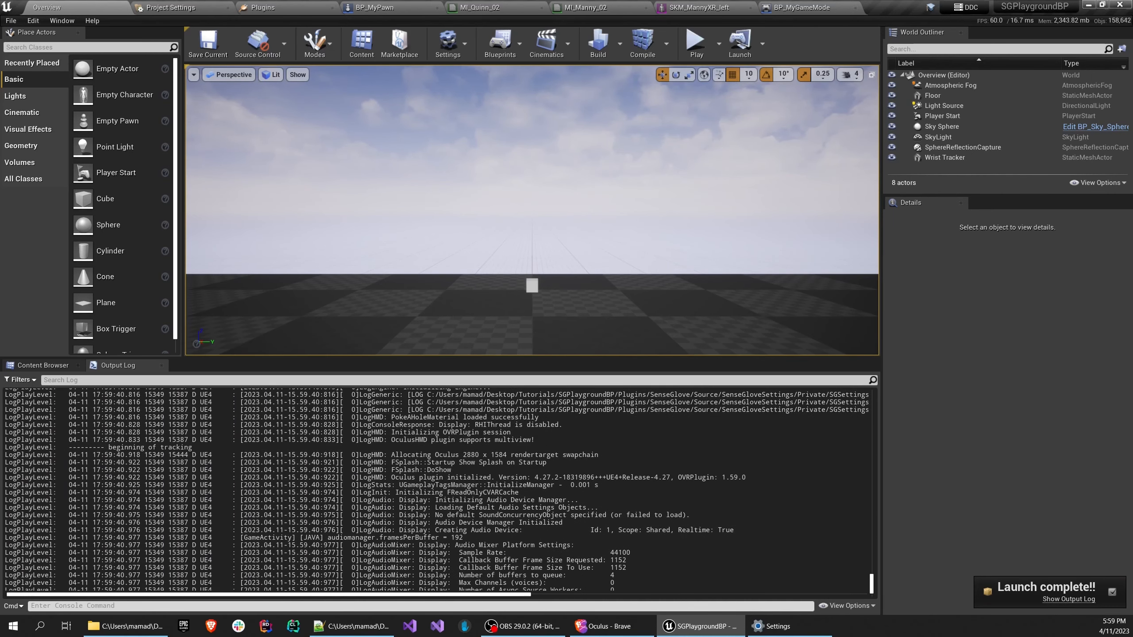
scroll(437, 490, down, 8)
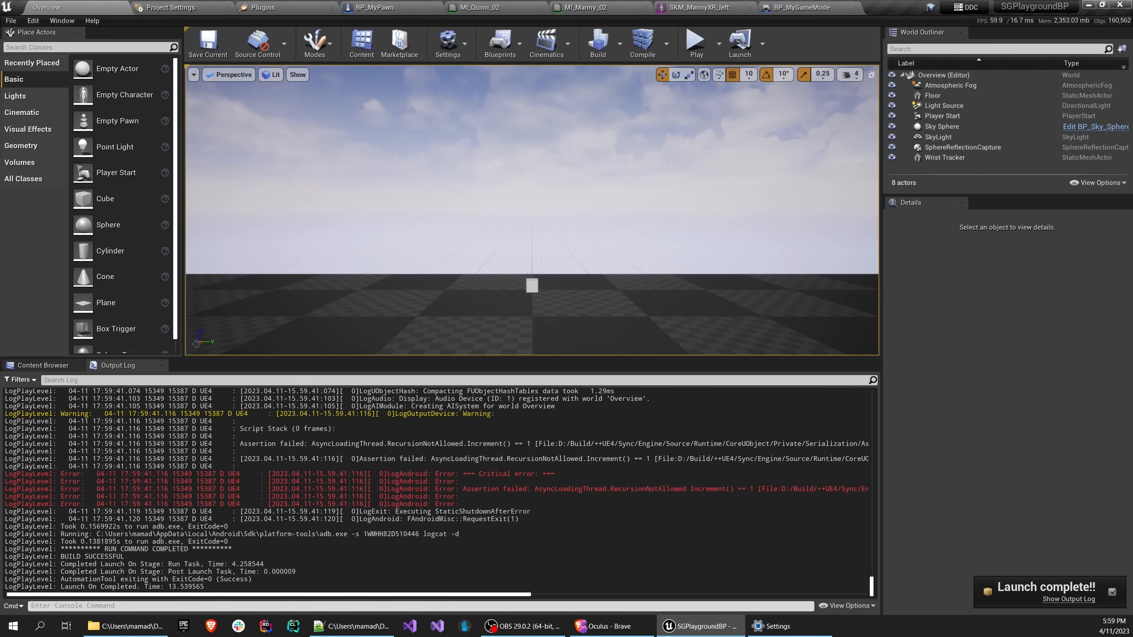
drag(399, 596, 336, 573)
scroll(437, 489, up, 10)
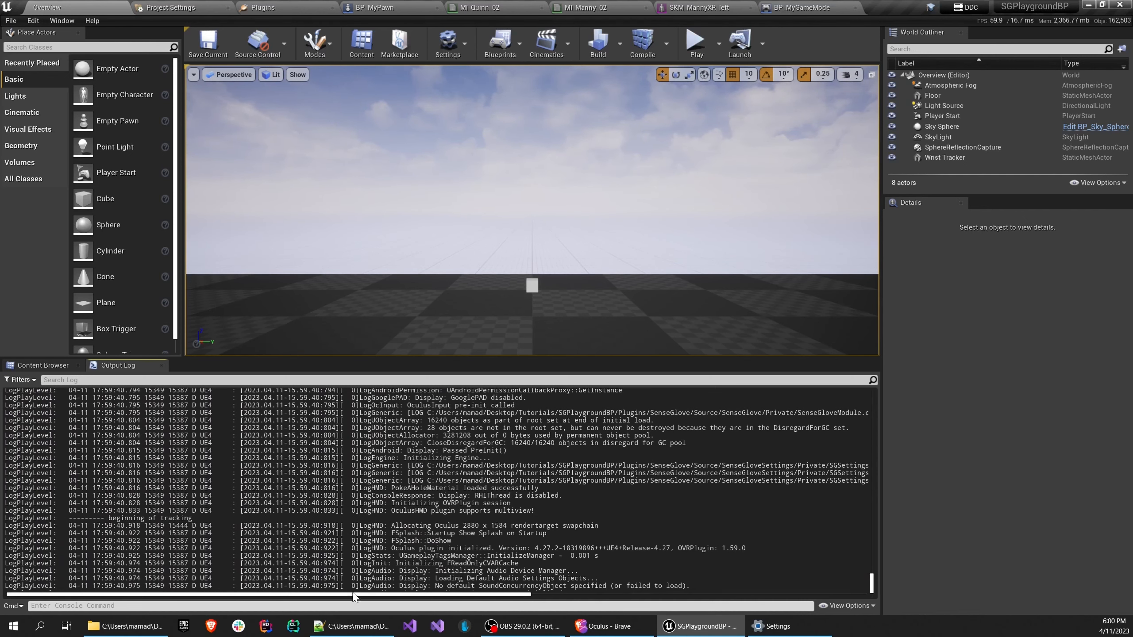
drag(354, 594, 656, 586)
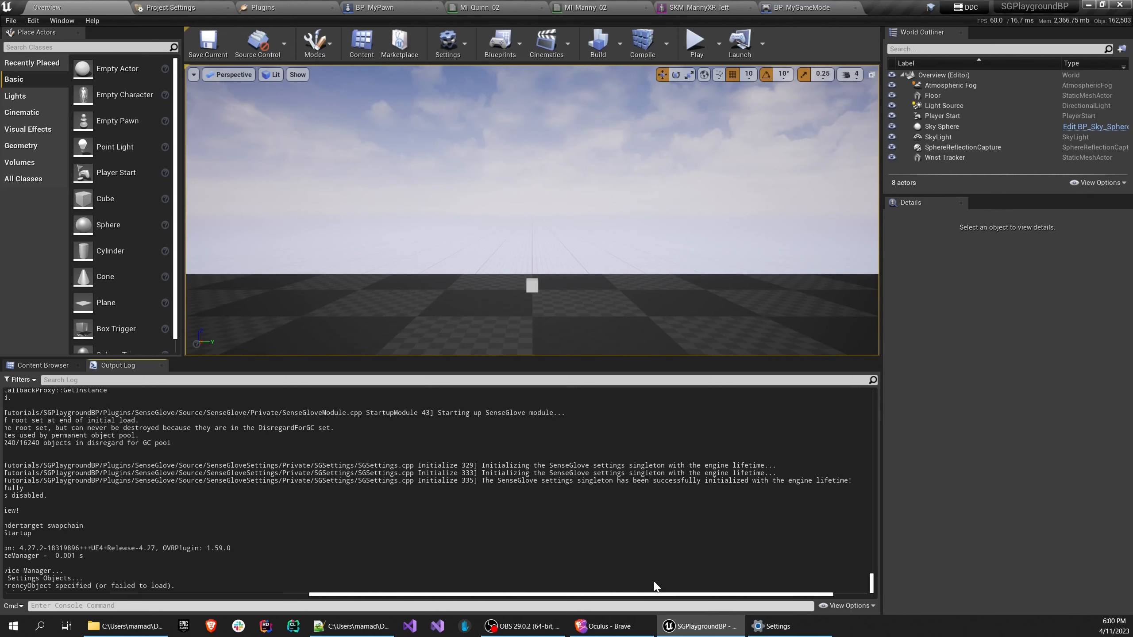
drag(655, 586, 660, 585)
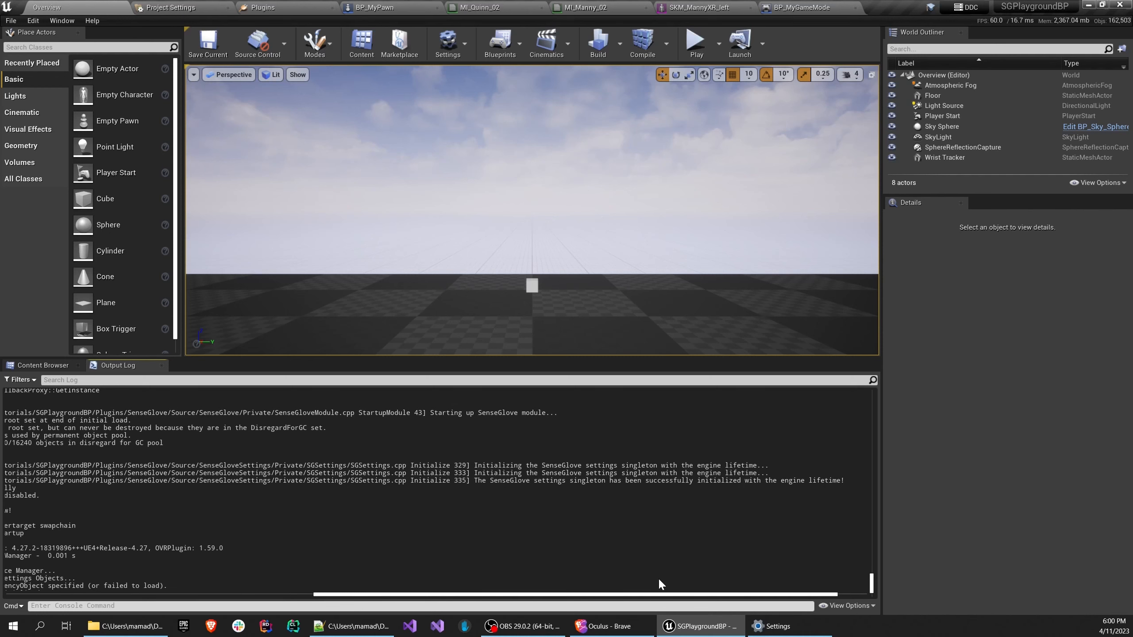
drag(660, 579, 288, 568)
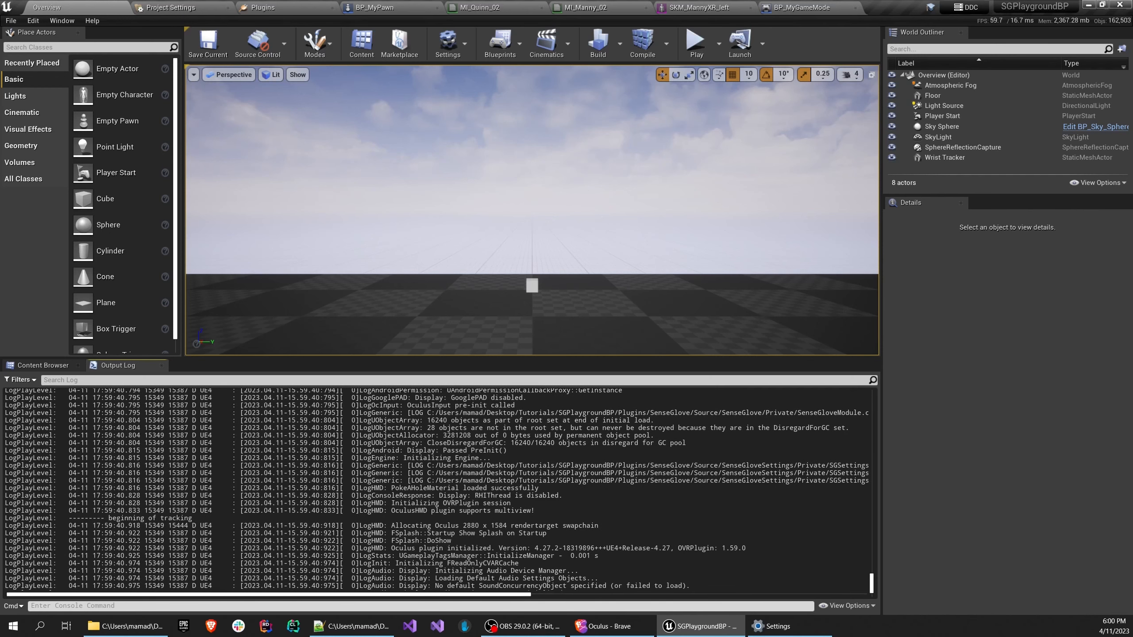
scroll(288, 568, down, 6)
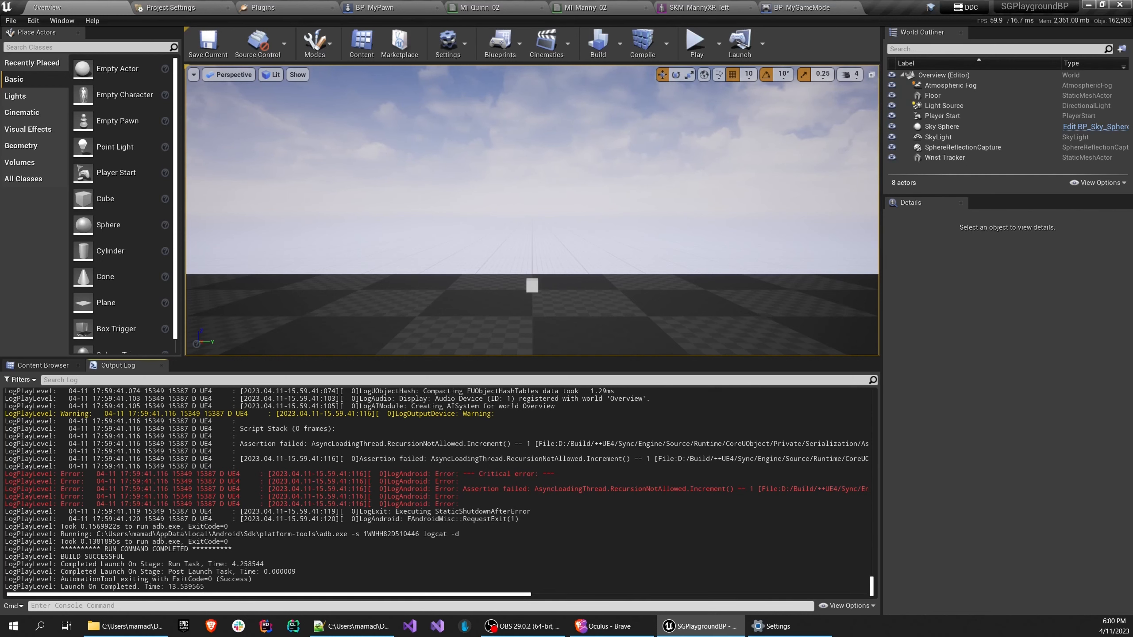
Trace the launch log back to the SenseGlove virtual hand mesh warnings and errors and read them.
scroll(156, 580, up, 2)
scroll(438, 491, up, 10)
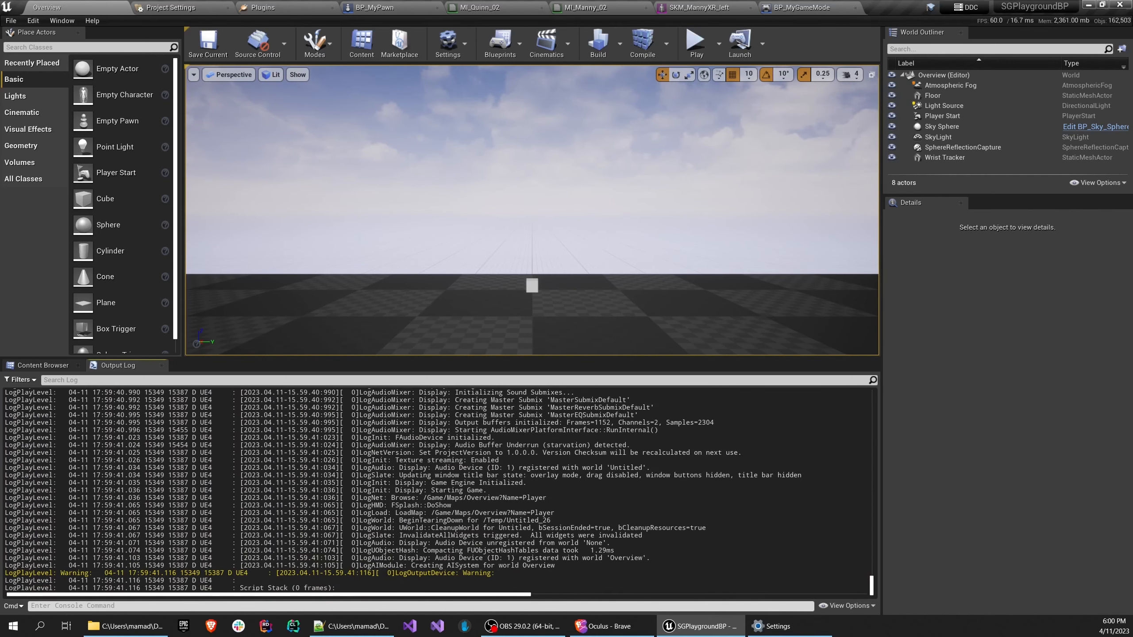
scroll(438, 490, up, 12)
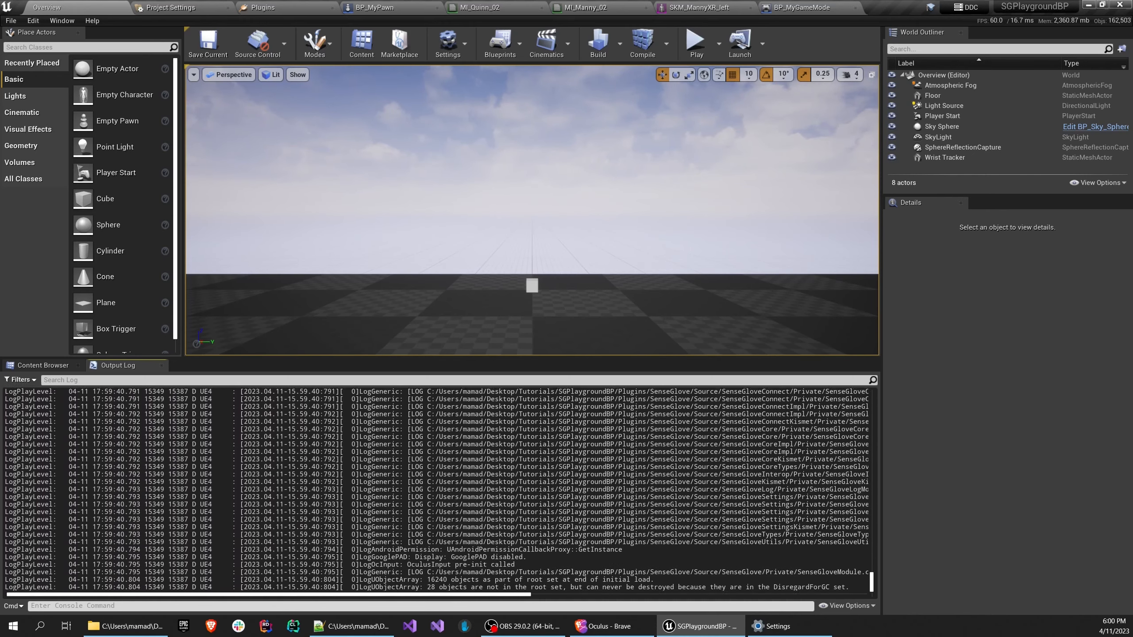
scroll(440, 489, up, 9)
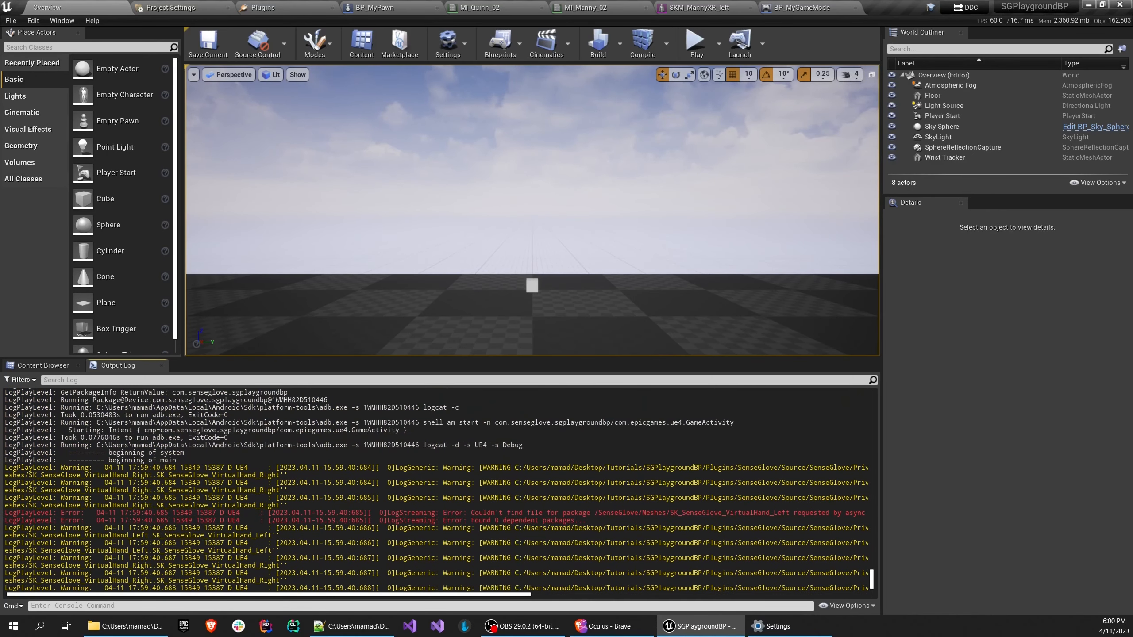
drag(494, 595, 571, 597)
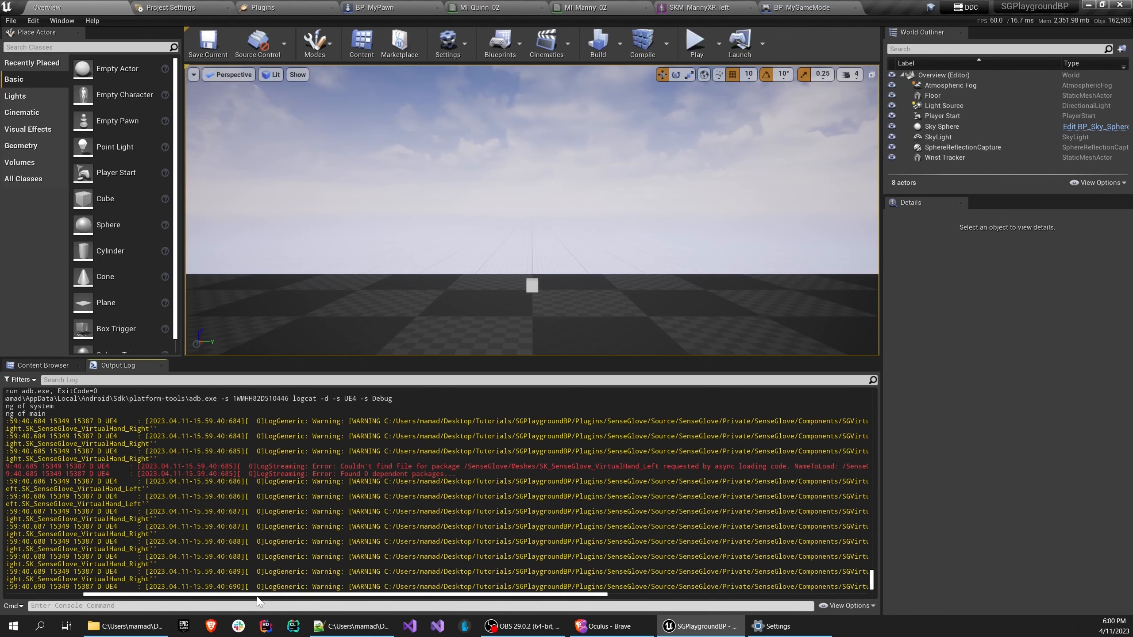
drag(259, 595, 124, 588)
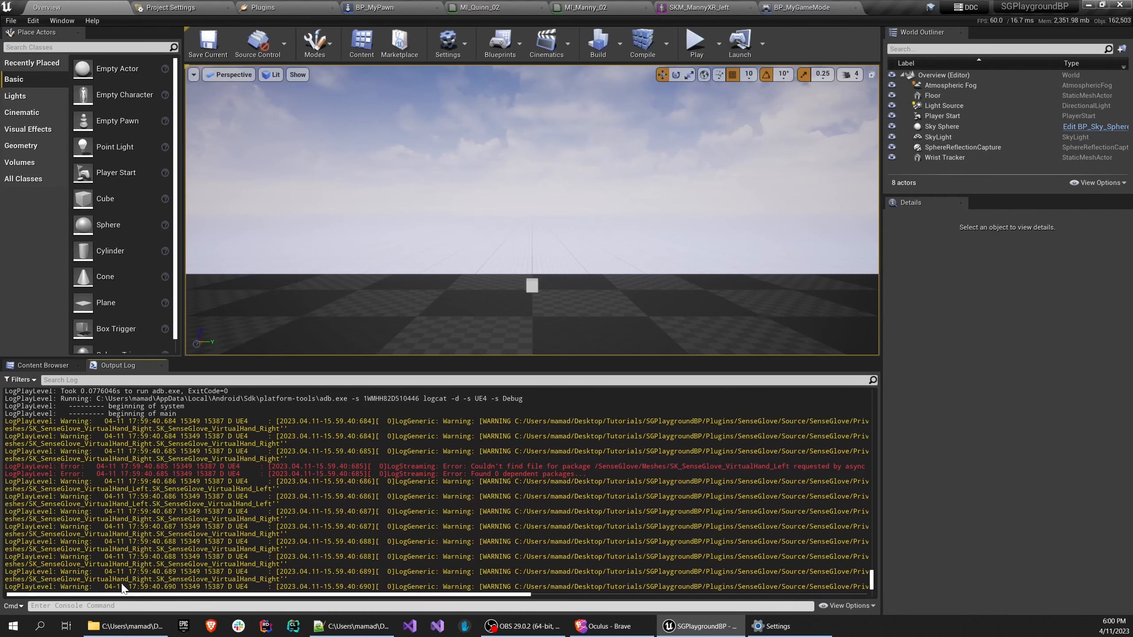
Compare the assets in the Blueprints and BPHand content folders.
click(38, 365)
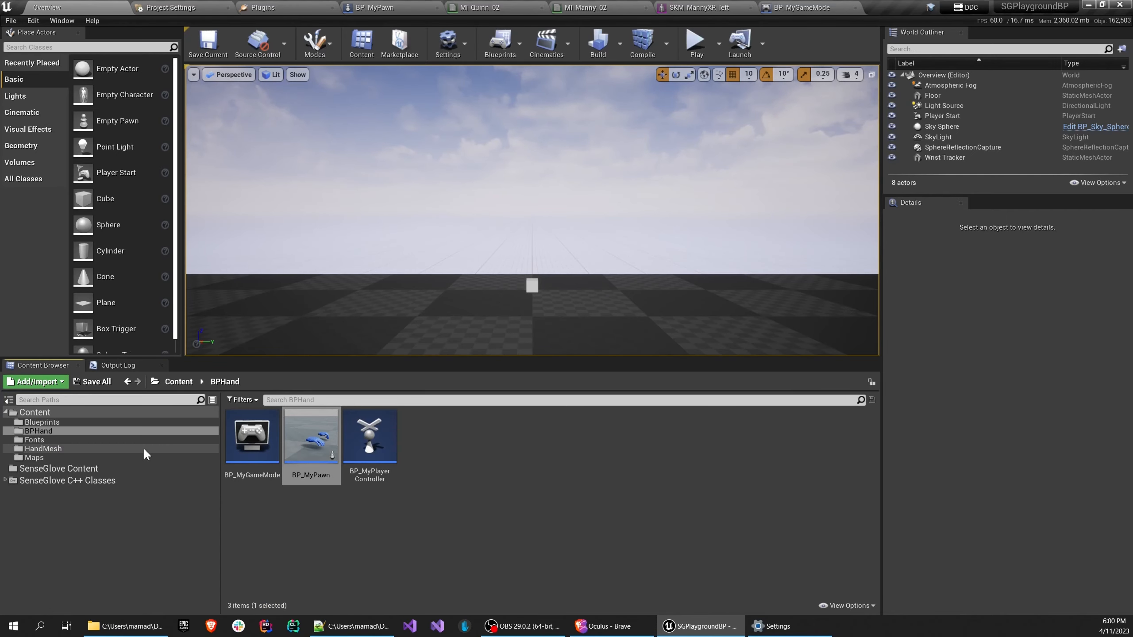
click(64, 423)
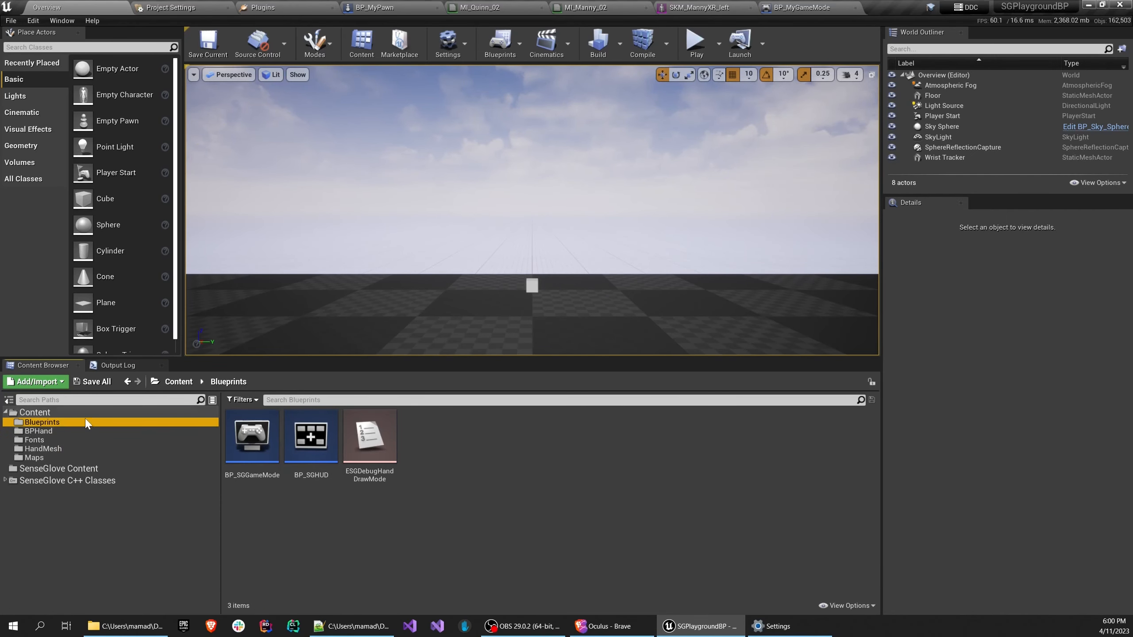
click(69, 432)
click(308, 464)
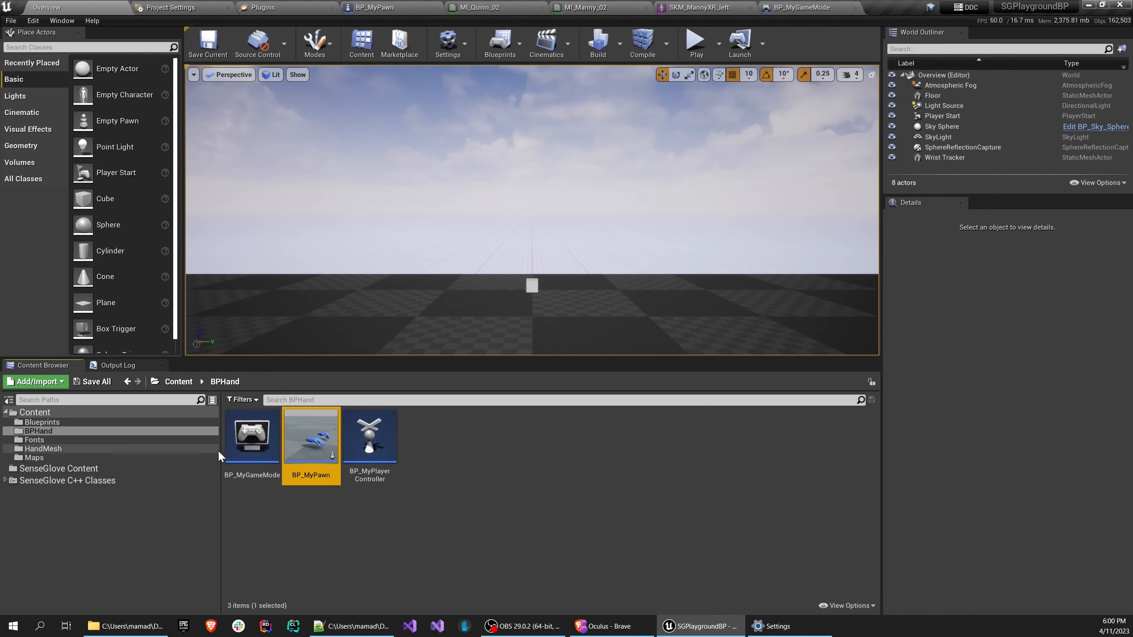
click(67, 422)
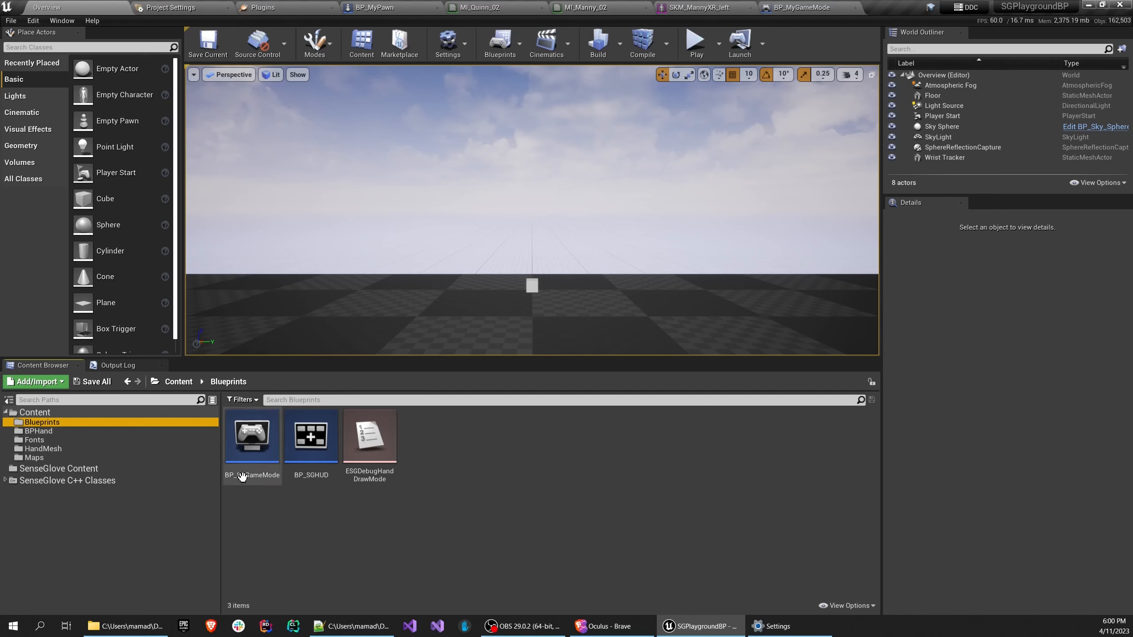
Build the Overview level and close the Message Log.
click(338, 507)
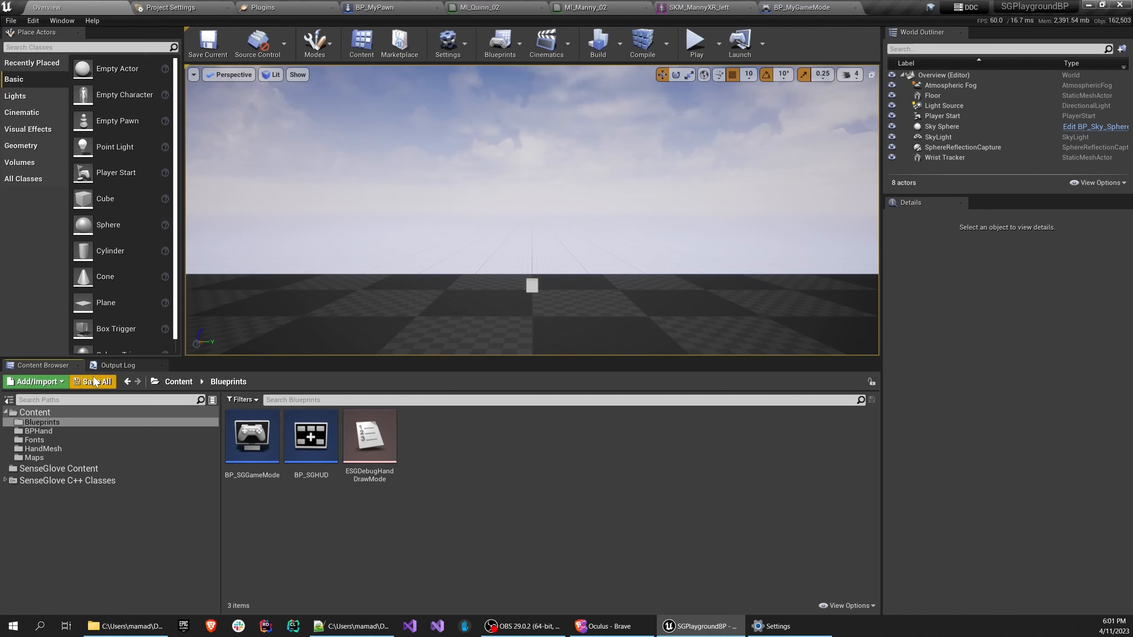
click(592, 45)
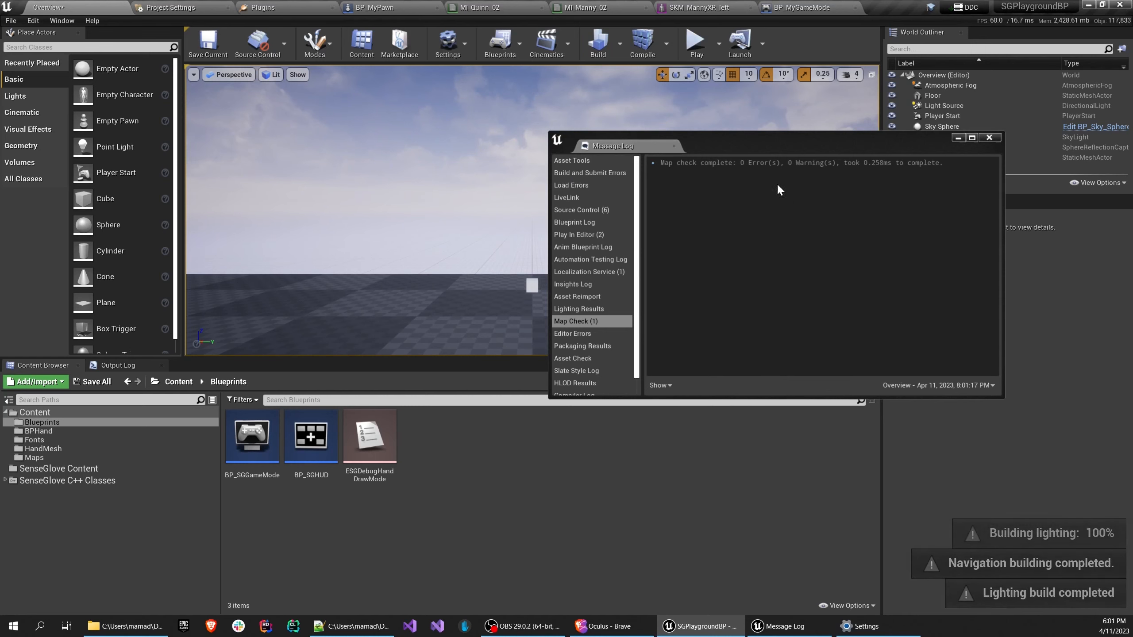
click(673, 146)
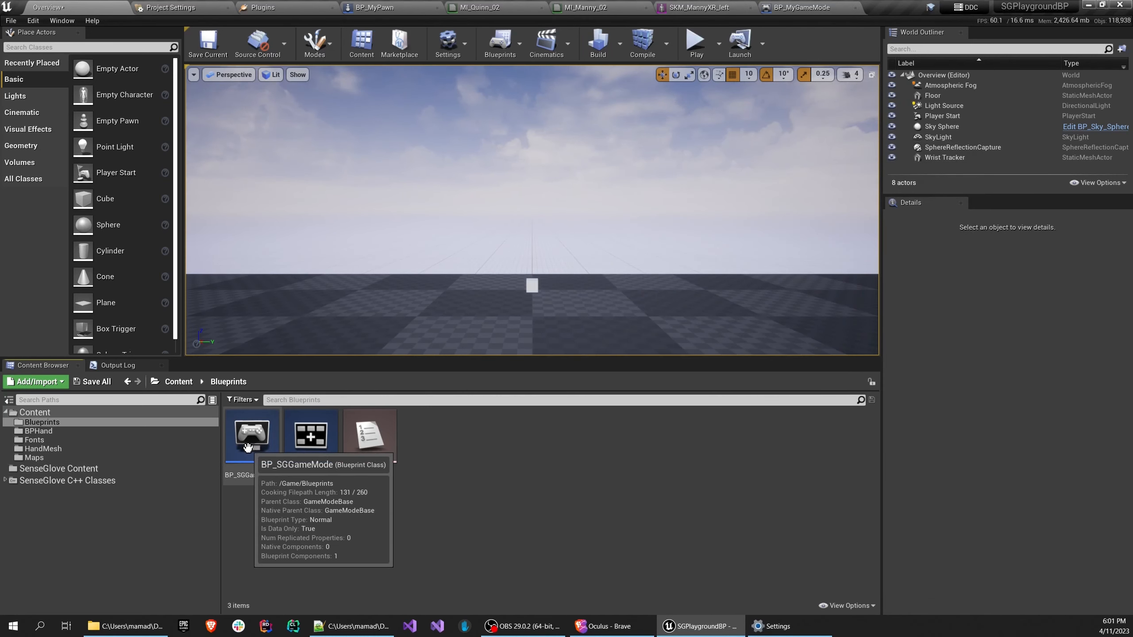
Force delete BP_SGGameMode, BP_SGHUD and ESGDebugHandDrawMode from the Blueprints folder, and save the Overview level with its built data.
click(263, 450)
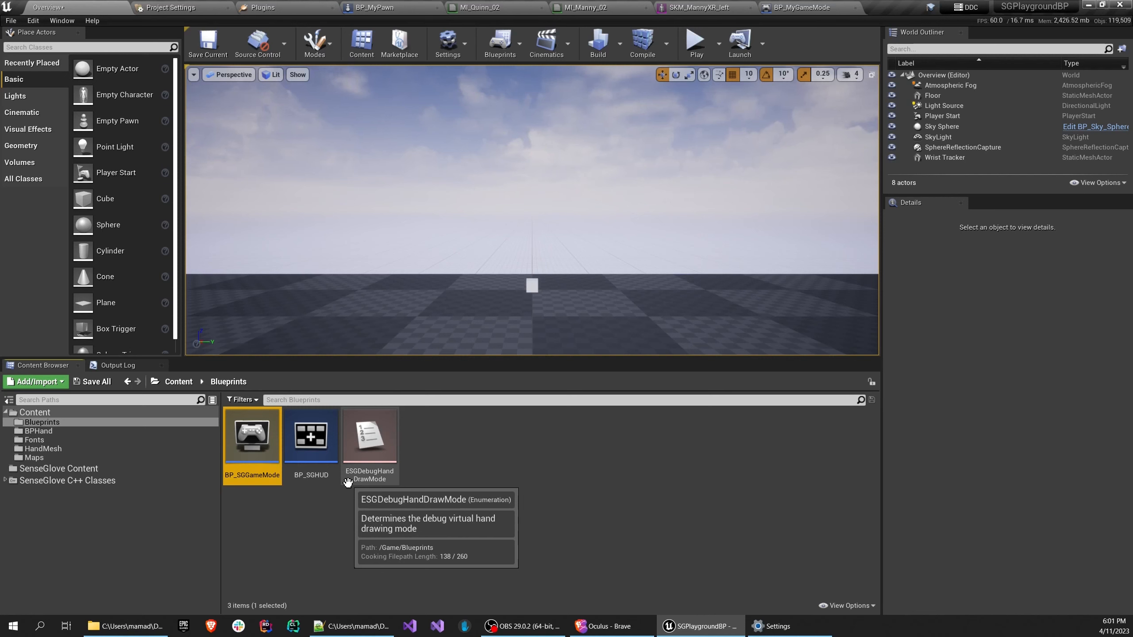
key(shift+Right)
key(shift+Right)
key(Delete)
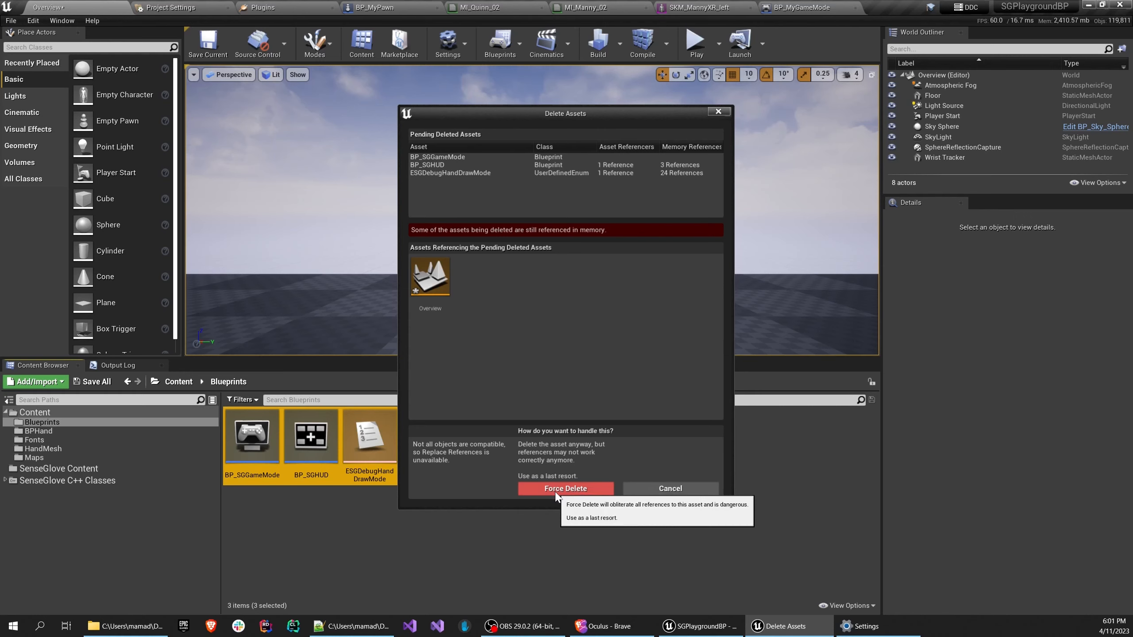
click(553, 488)
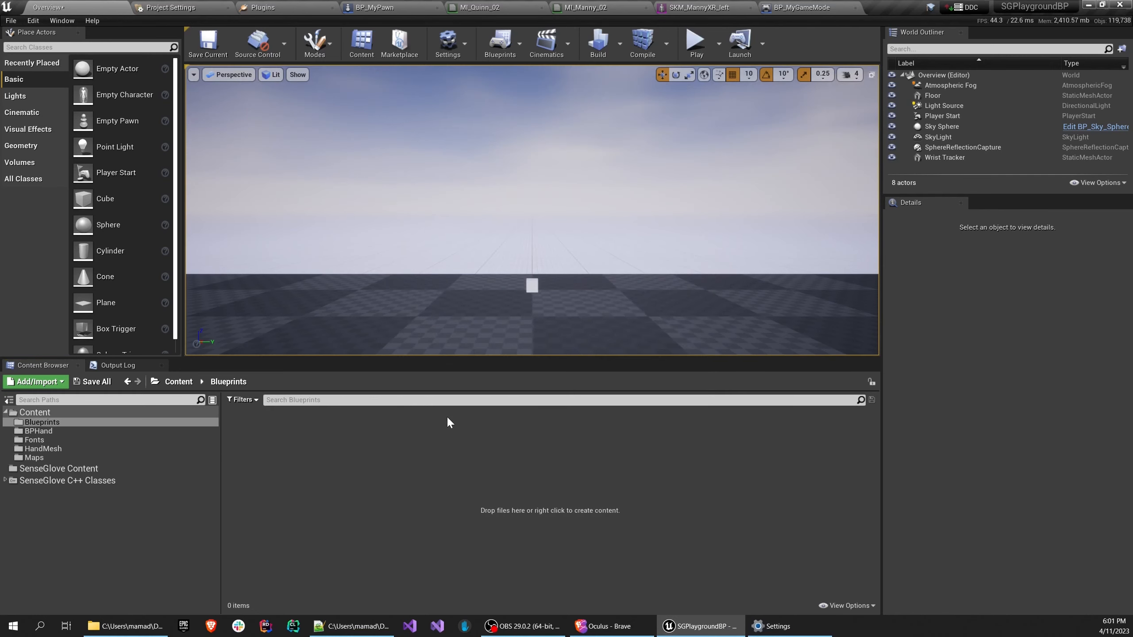
click(96, 382)
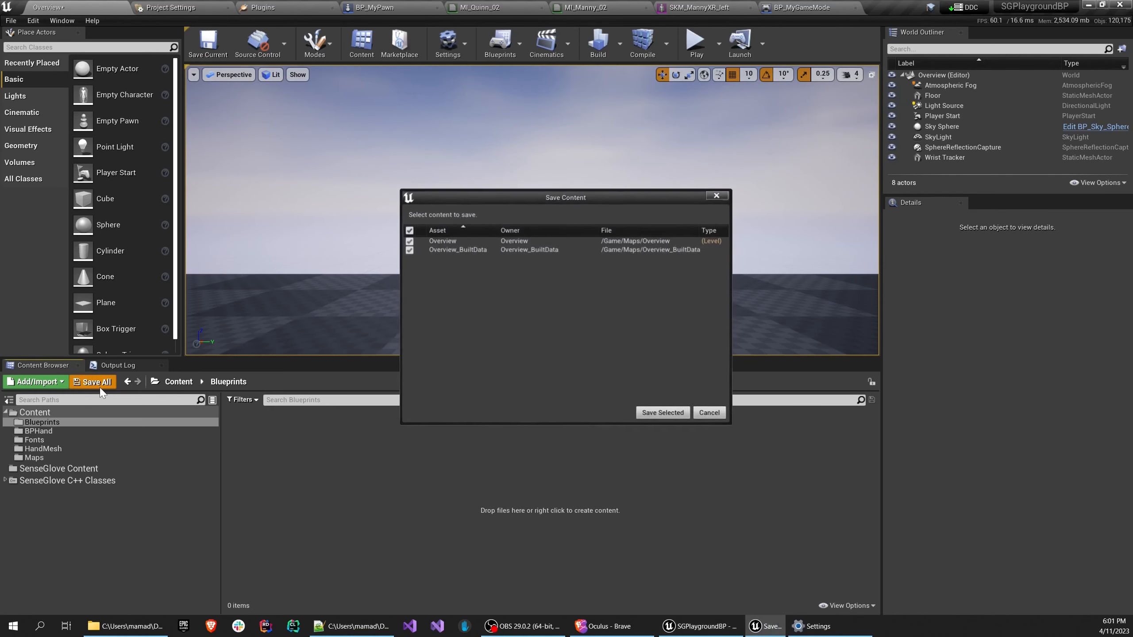
click(650, 413)
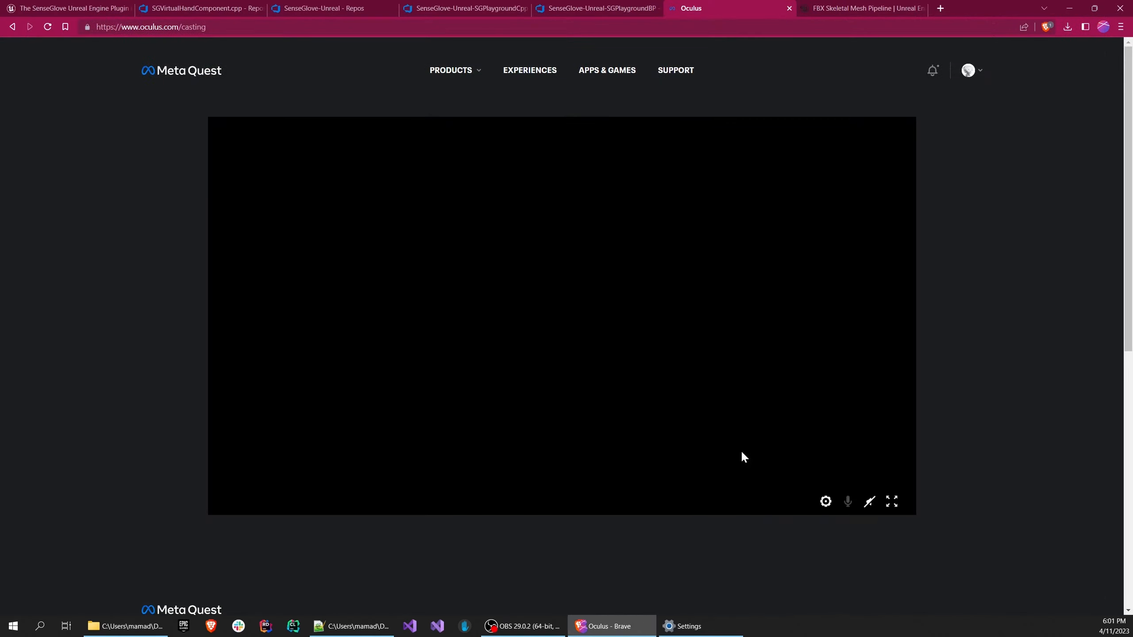
Reopen SGPlaygroundBP.uproject from its project folder in File Explorer, close the Message Log, and decline to restore the previously open asset editors.
click(148, 627)
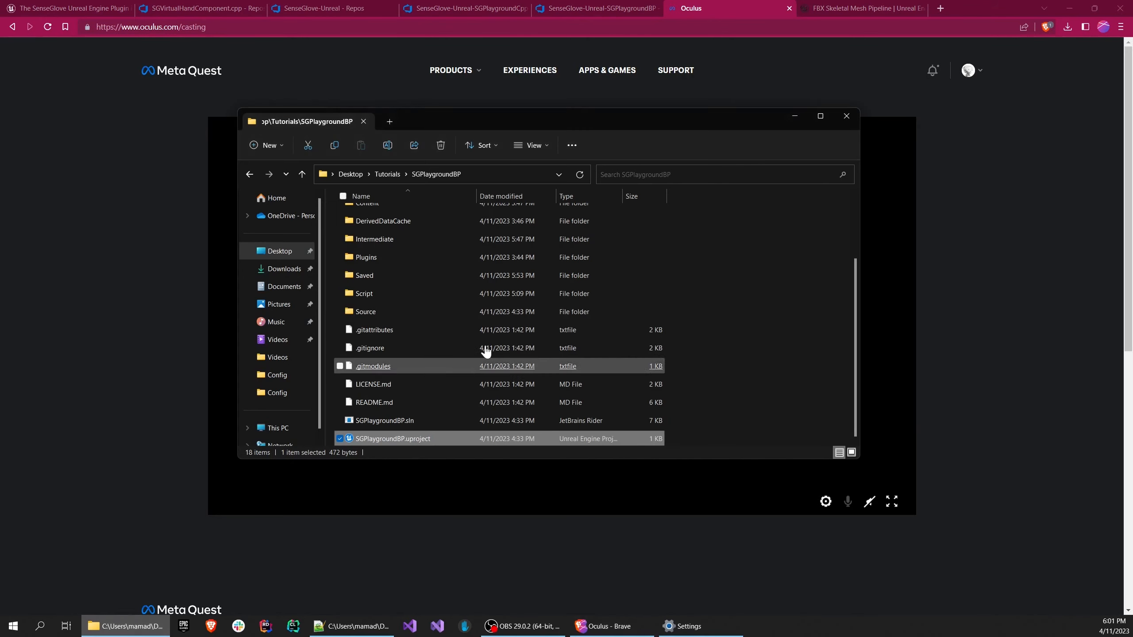
right_click(398, 439)
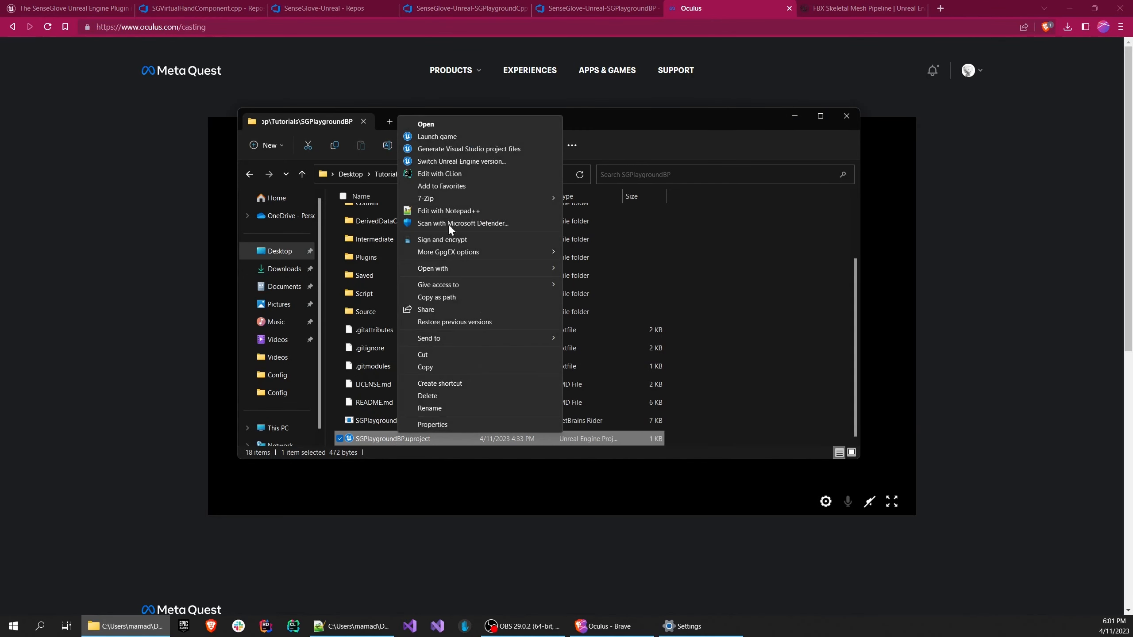
click(450, 123)
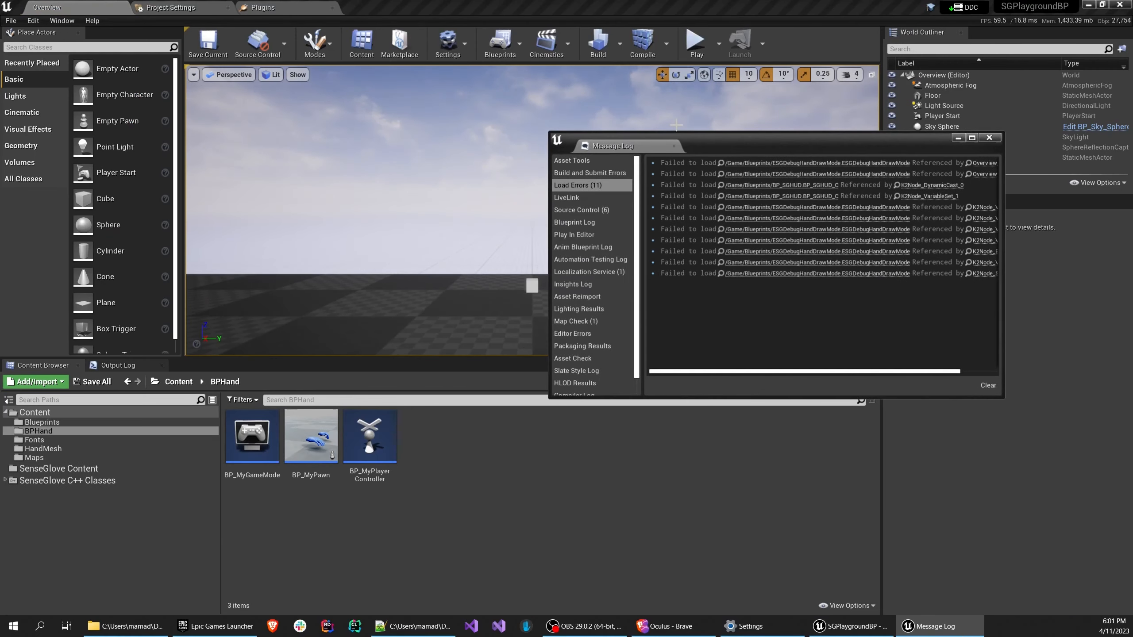
click(674, 146)
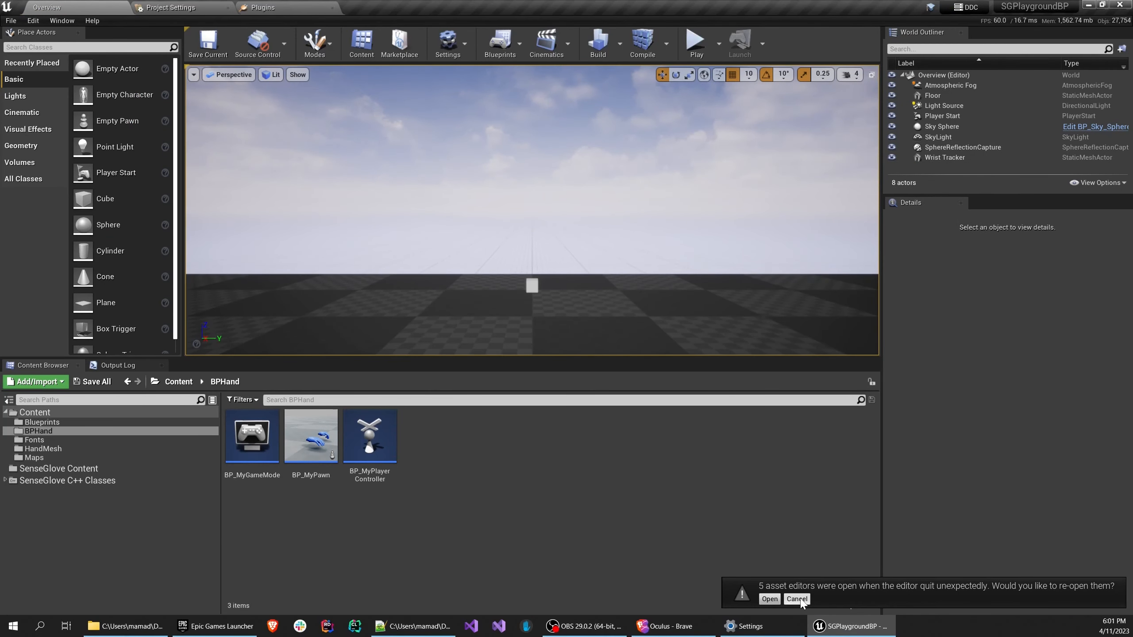
click(796, 599)
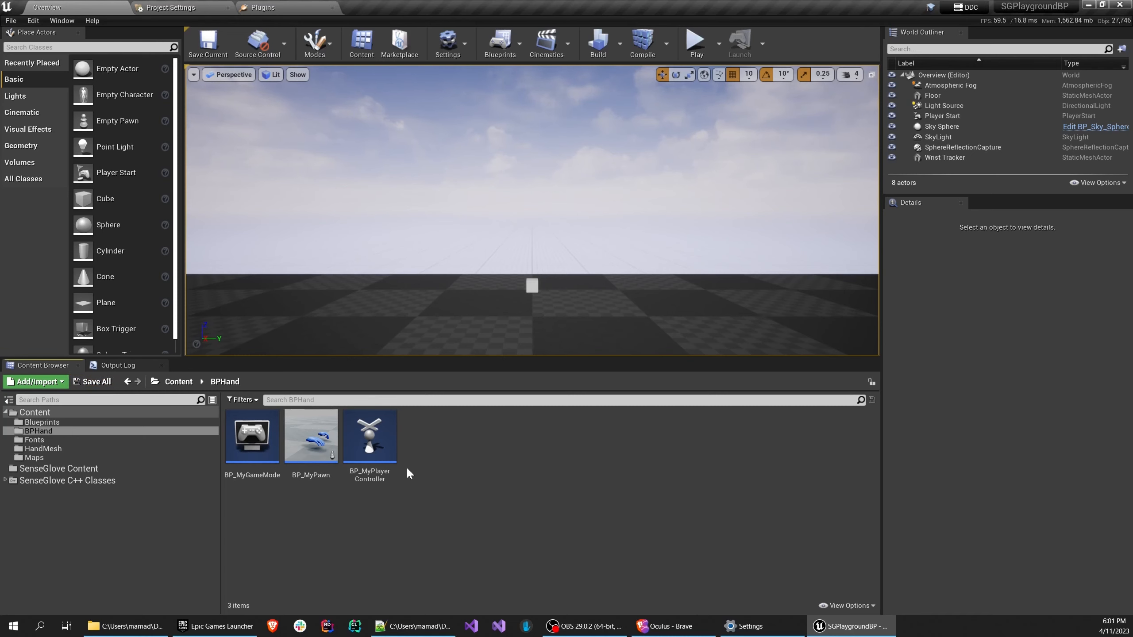
Delete the Blueprints folder from the project's Content folder.
click(74, 424)
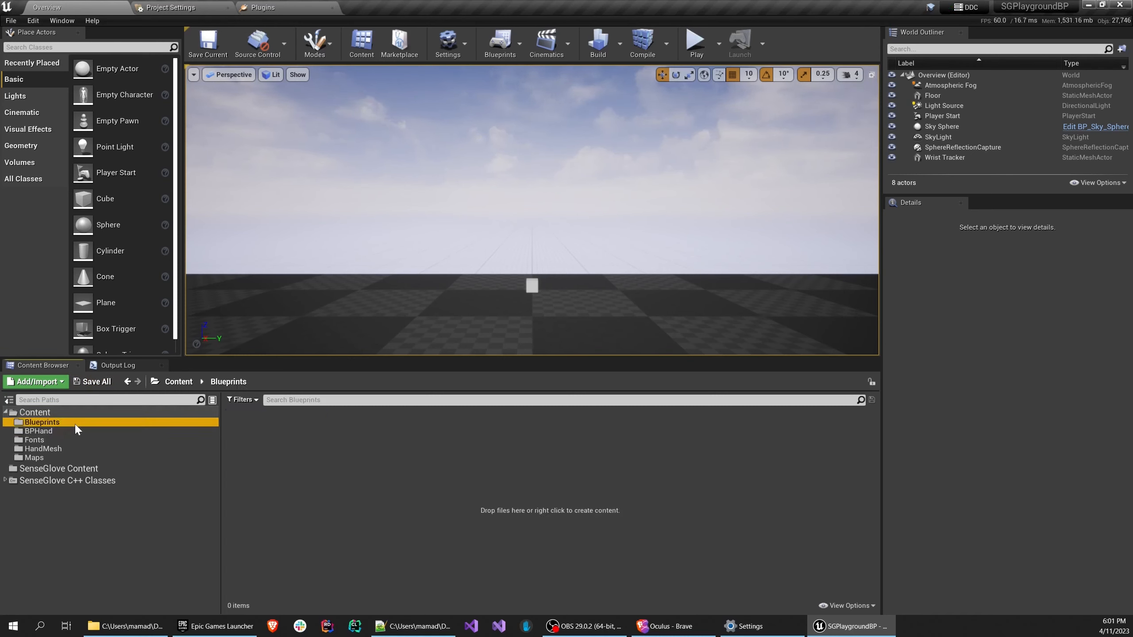
right_click(74, 424)
click(111, 308)
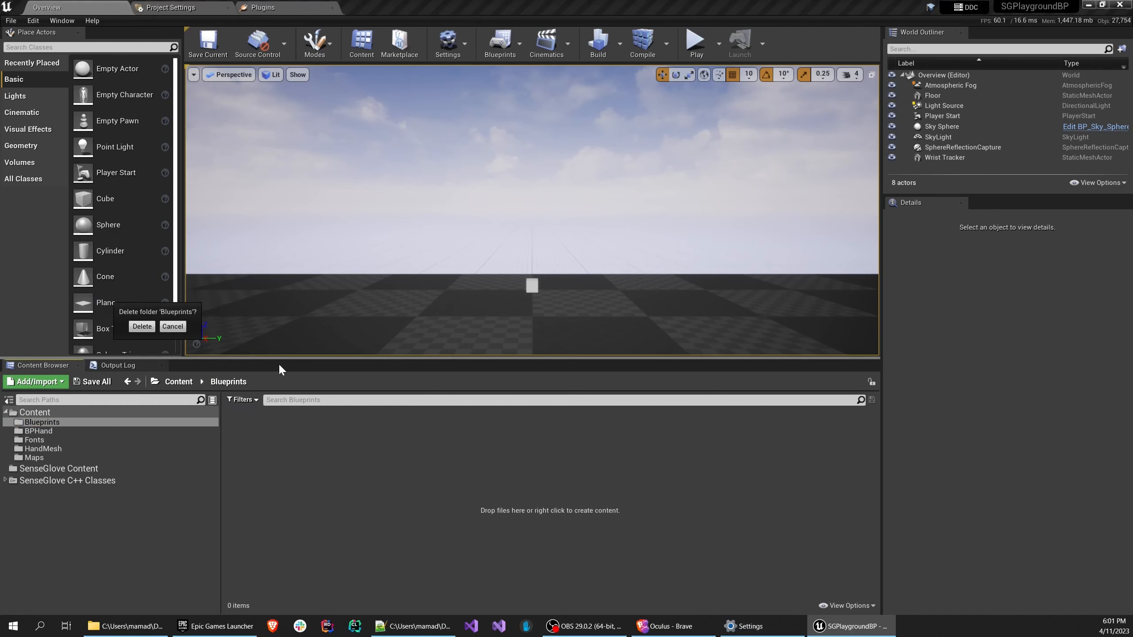
click(140, 327)
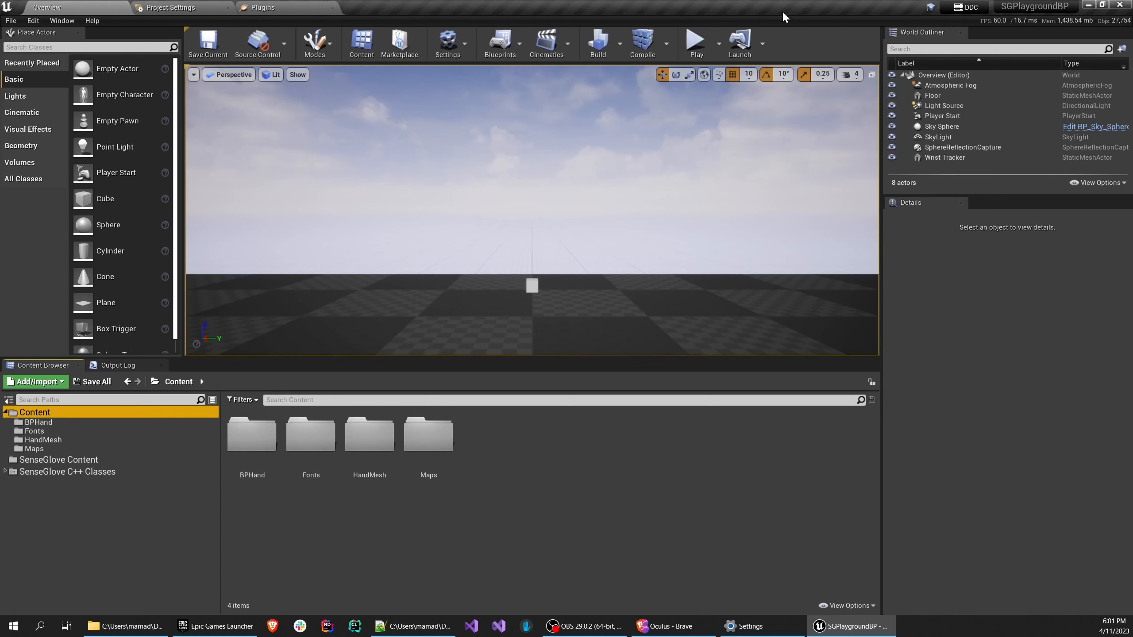
Launch the project on the Quest 2, show its output log, and check the headset view on the Oculus casting page in Brave.
click(718, 44)
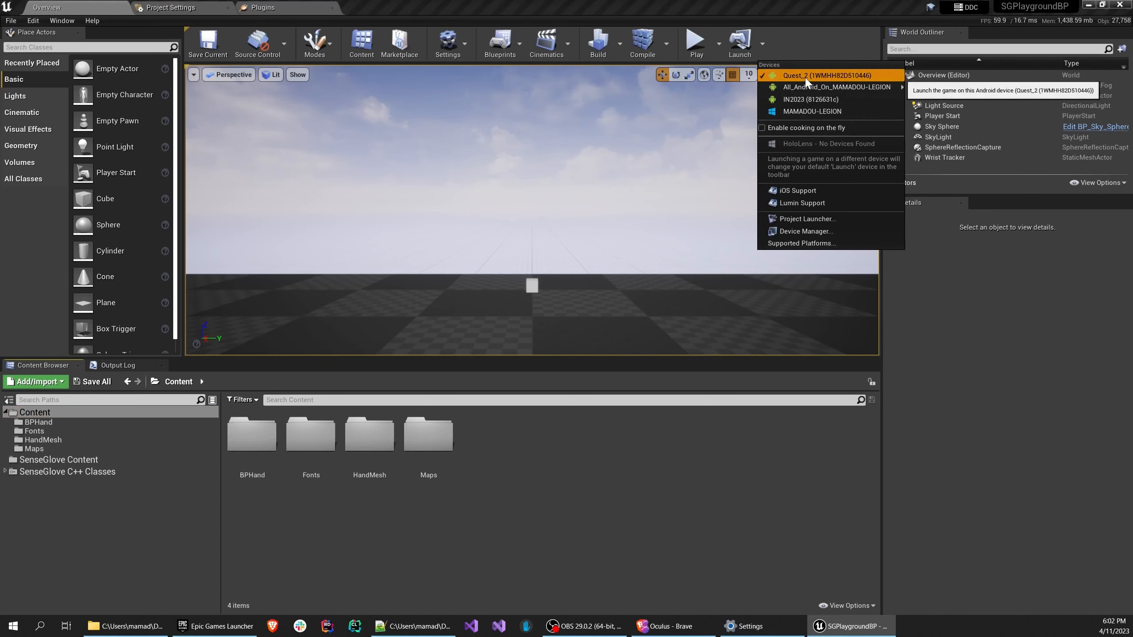
click(1045, 598)
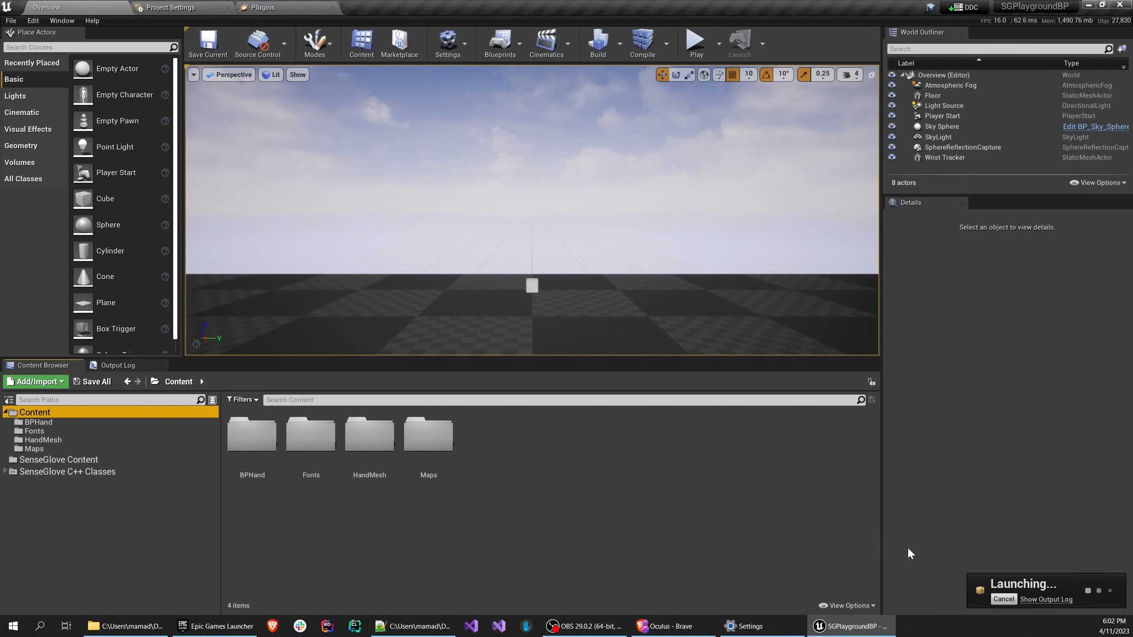
click(1032, 601)
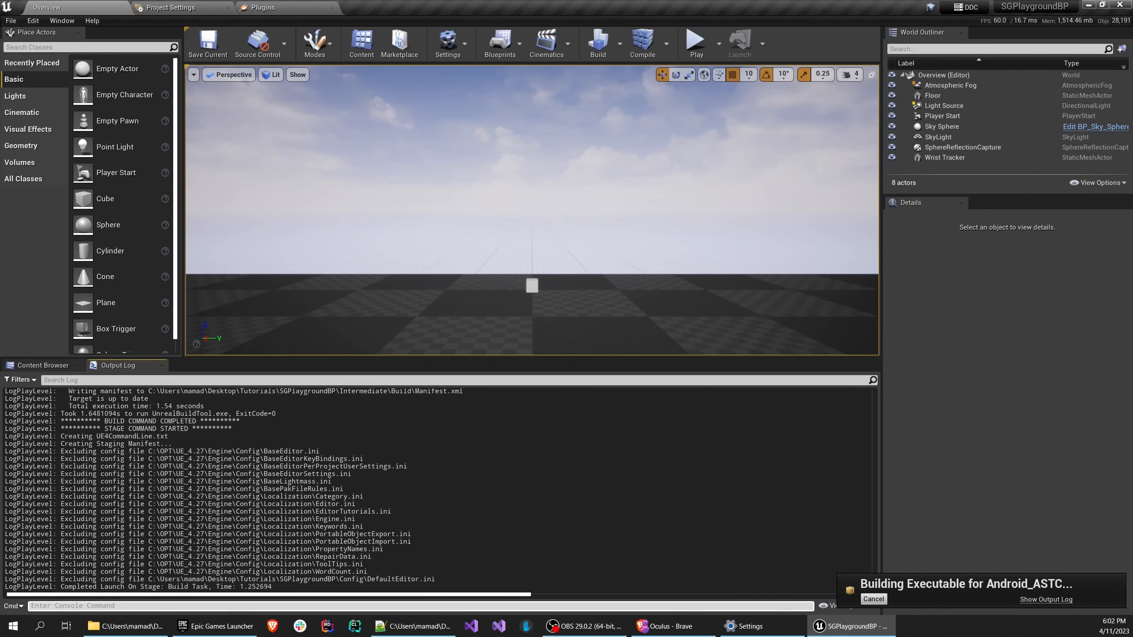
click(666, 625)
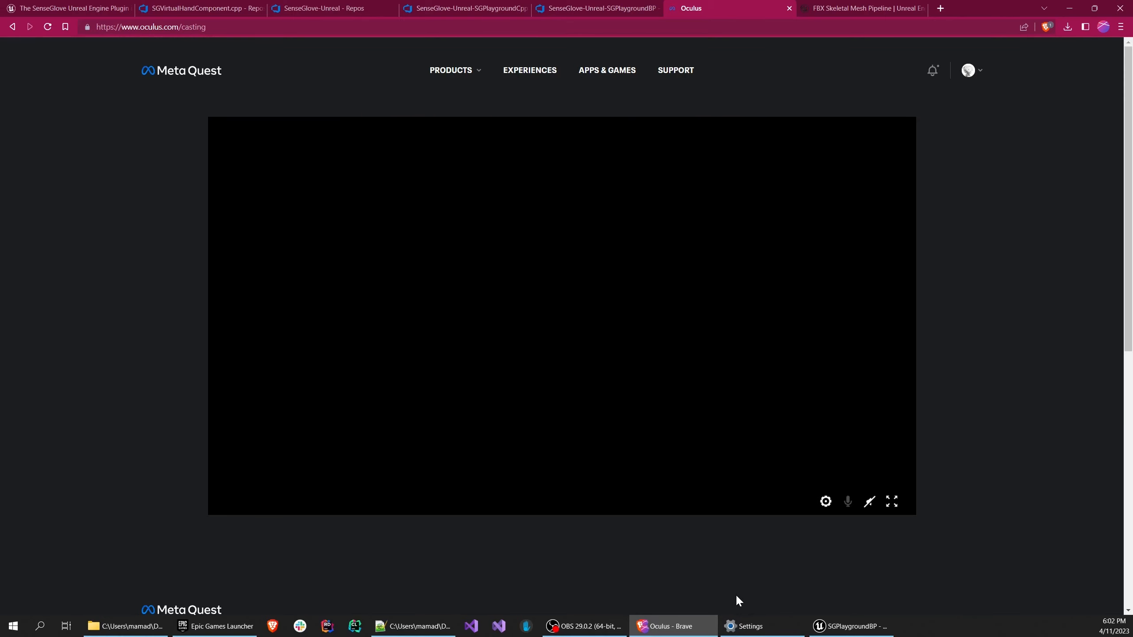
click(849, 626)
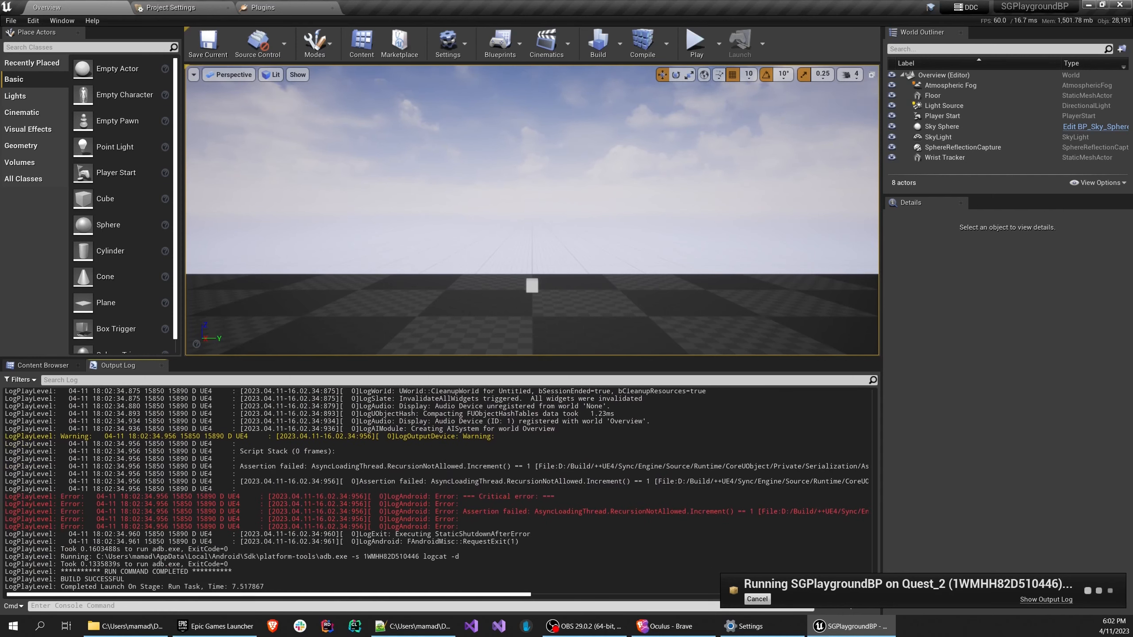
Examine the launch errors and warnings in the output log, and check the contents of the Fonts and HandMesh folders.
scroll(437, 490, up, 11)
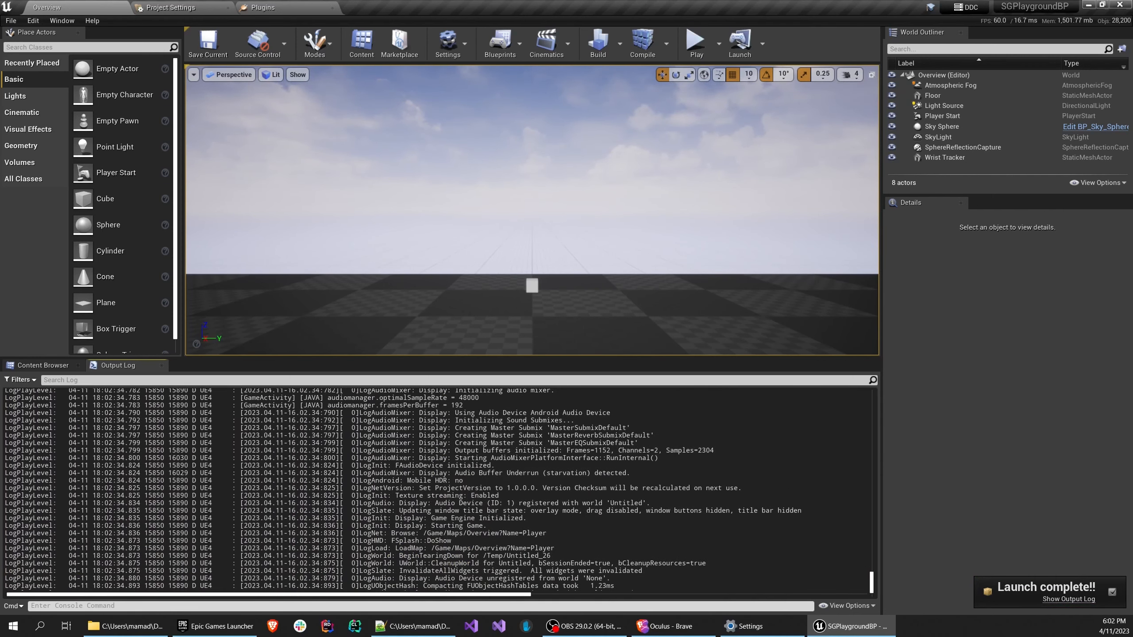
scroll(437, 490, up, 13)
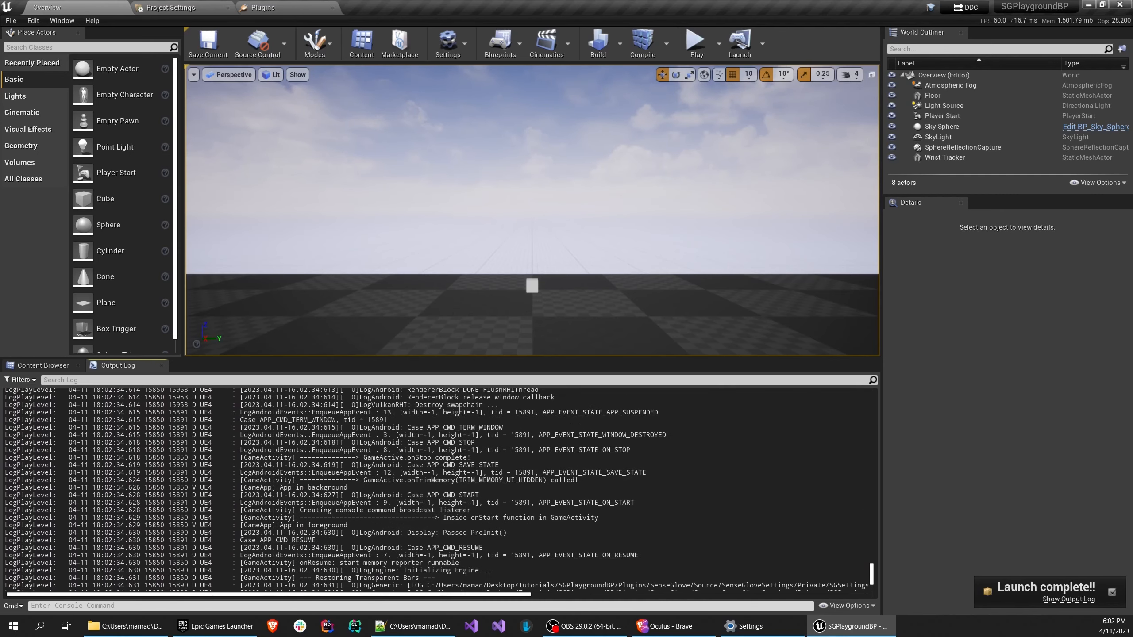
scroll(437, 490, up, 13)
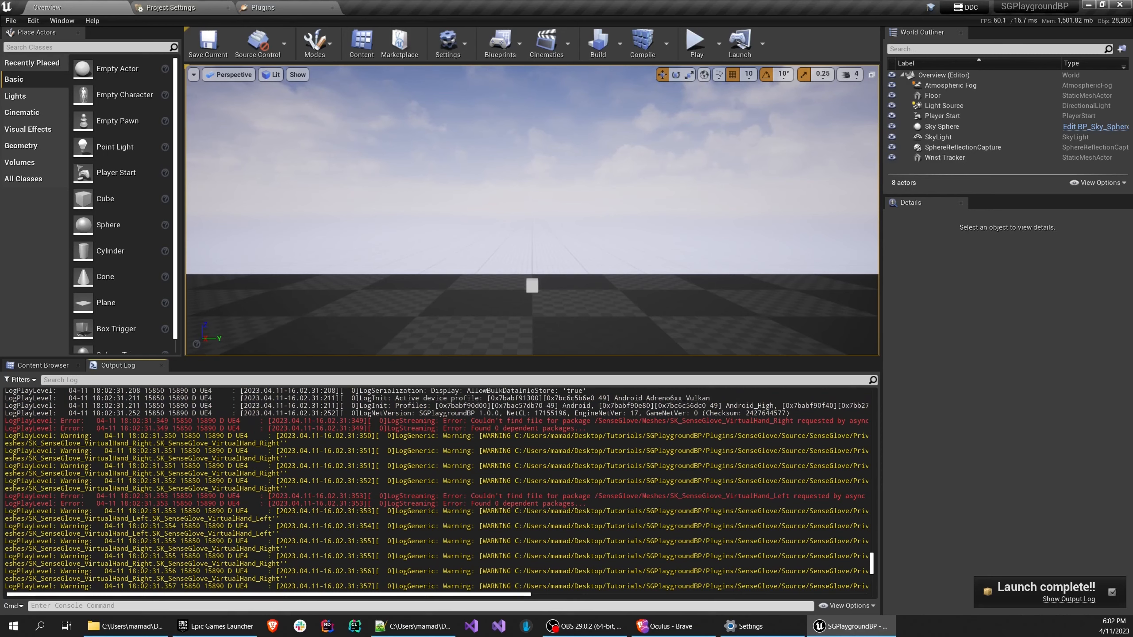
drag(493, 594, 547, 606)
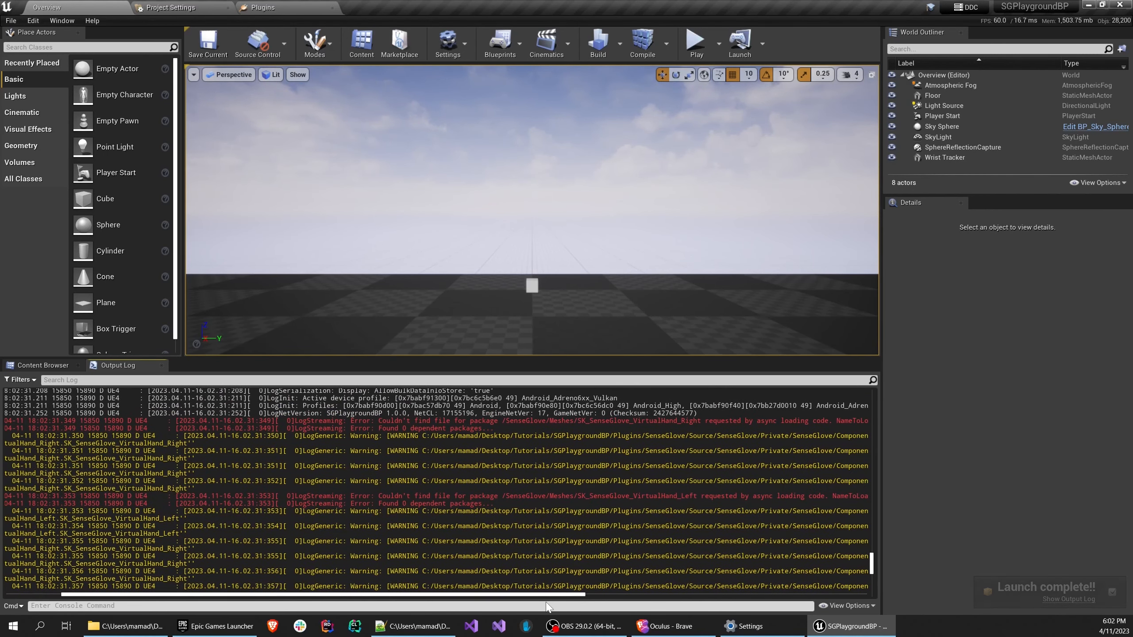
scroll(439, 489, up, 2)
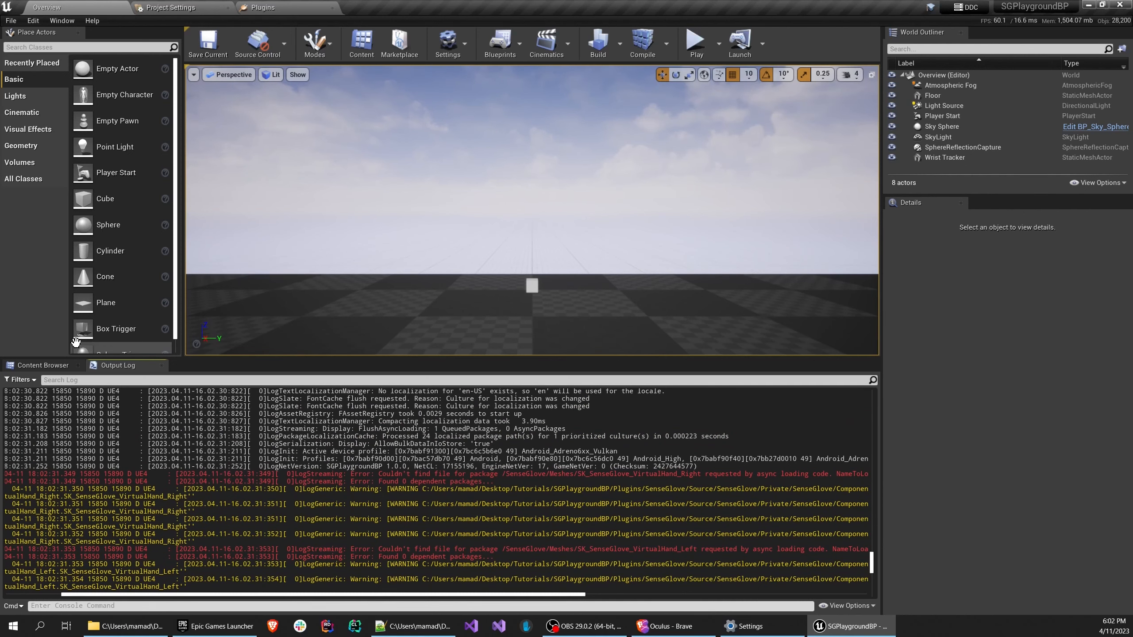
click(51, 364)
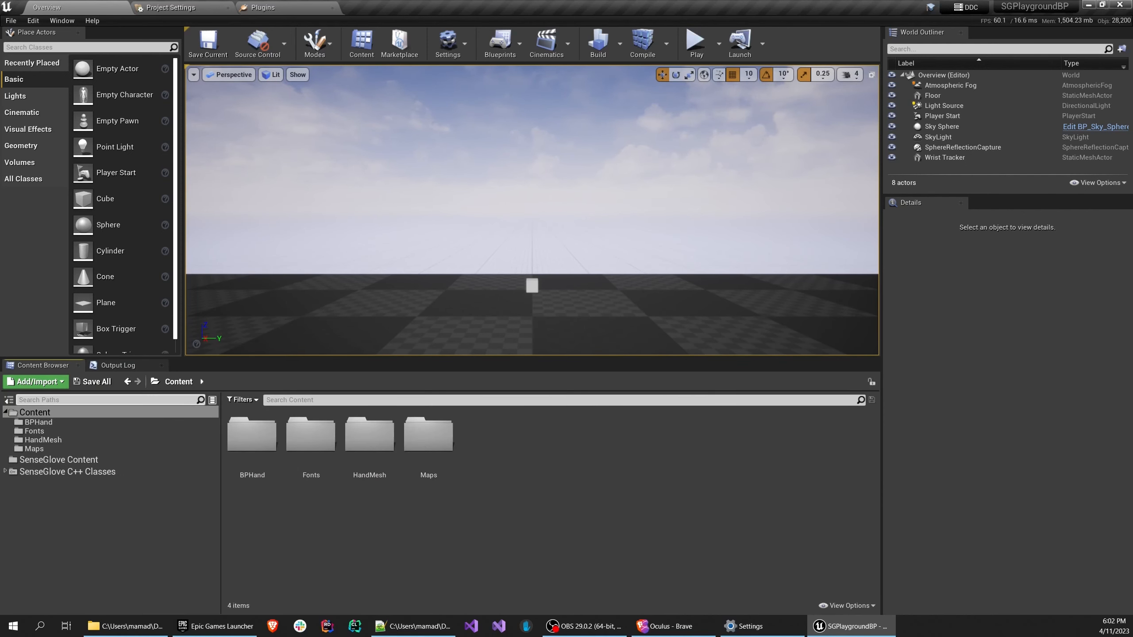
click(64, 423)
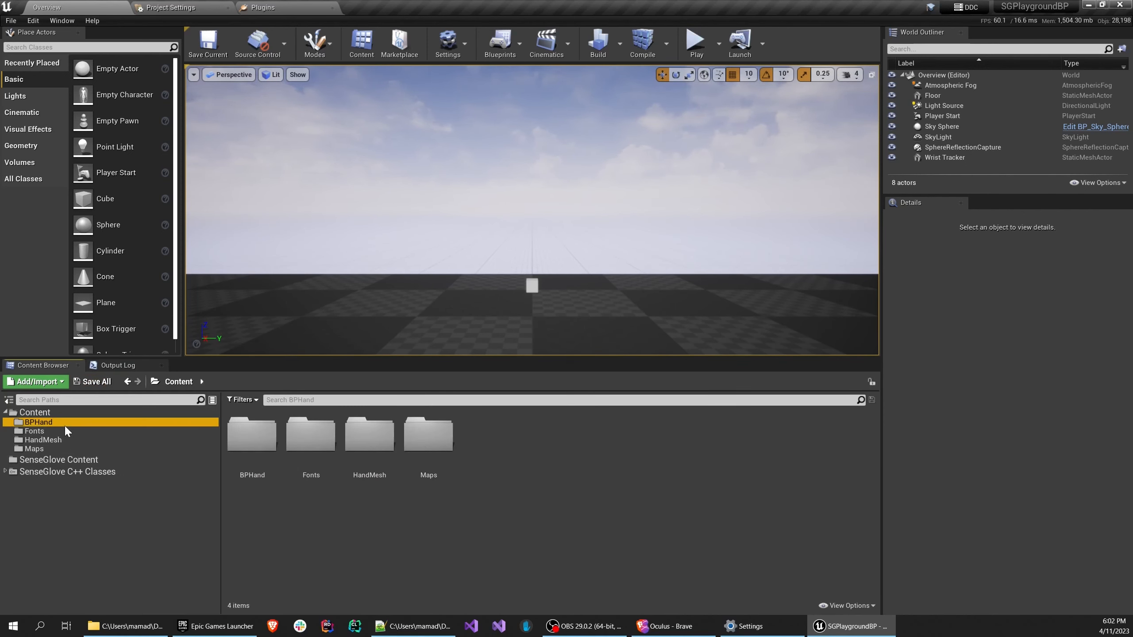
click(63, 431)
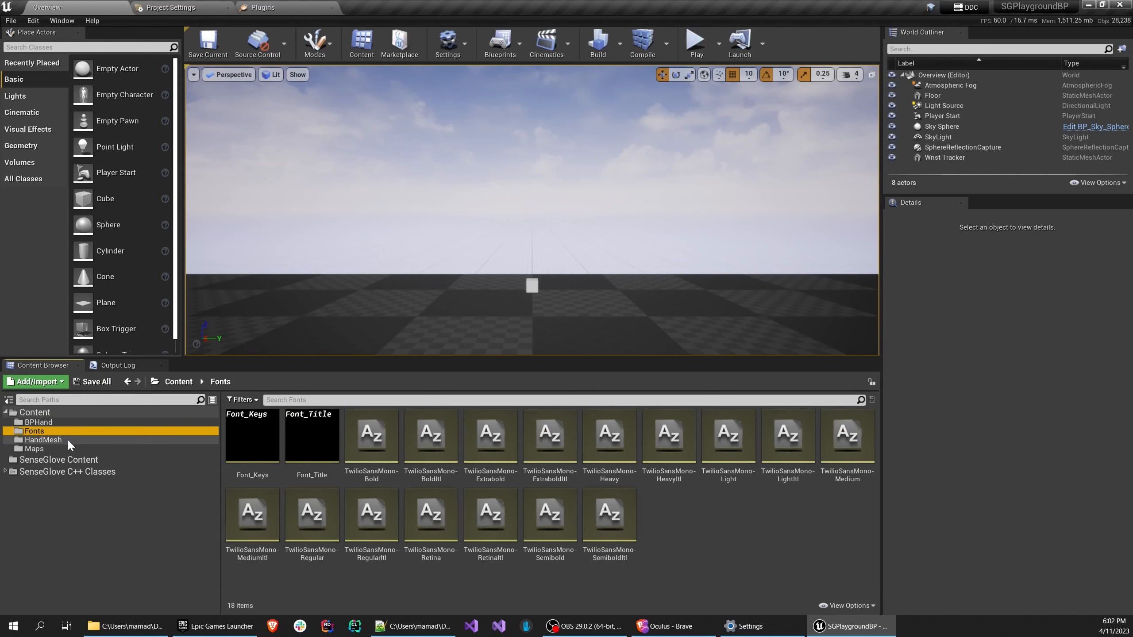
click(69, 440)
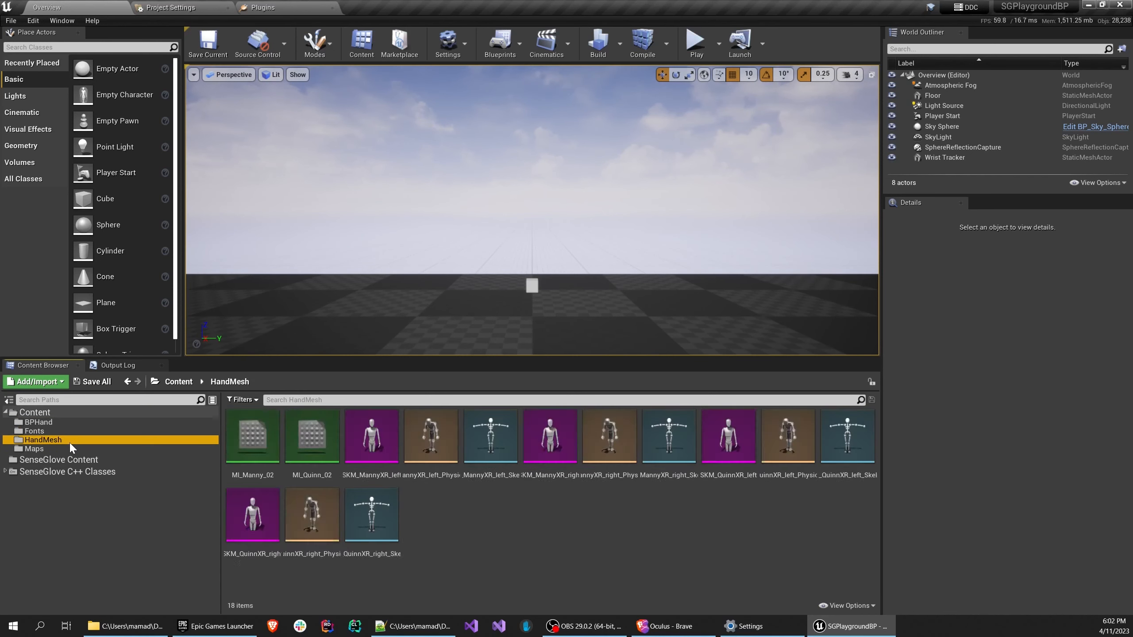
click(63, 415)
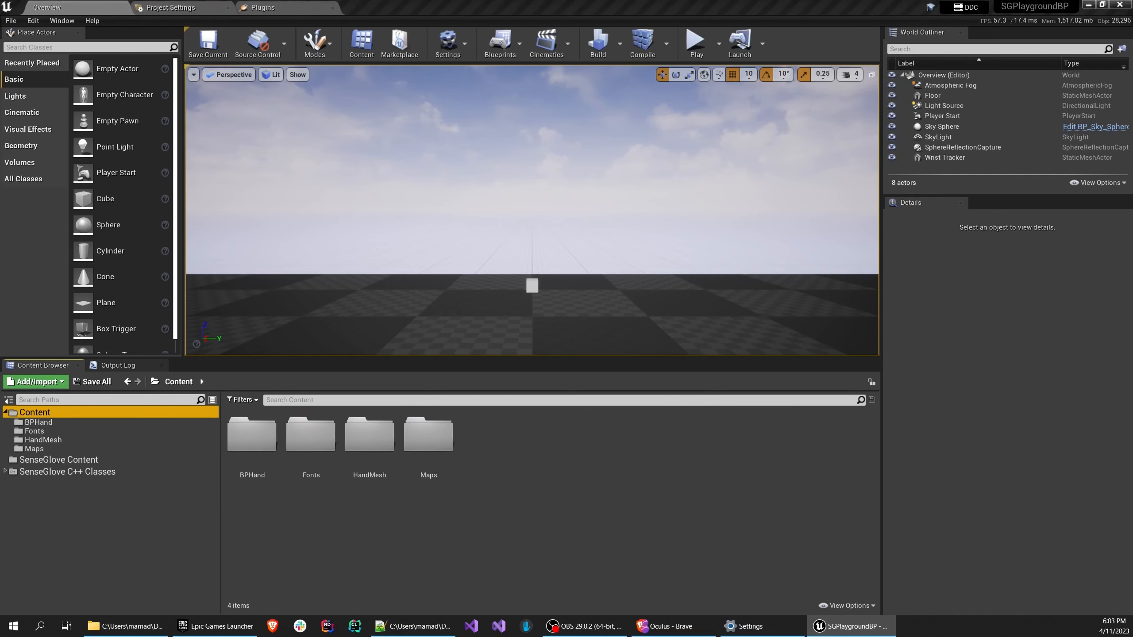
In File Explorer, paste the copied Materials and Meshes folders into SGPlaygroundBP's Plugins\SenseGlove\Content folder.
key(alt+Tab)
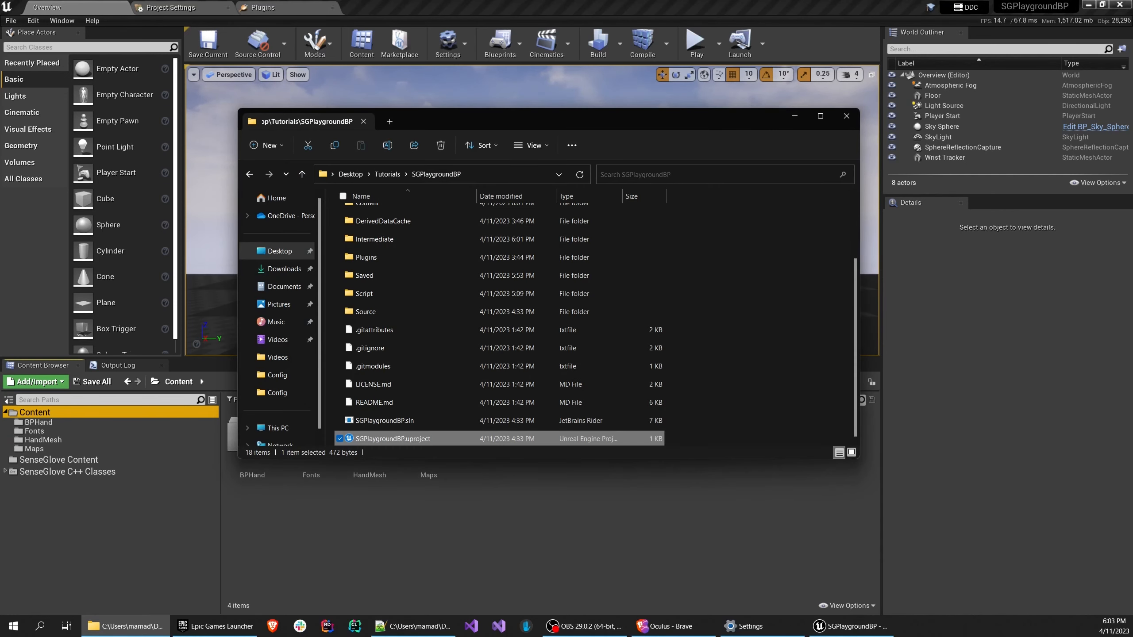
key(super+e)
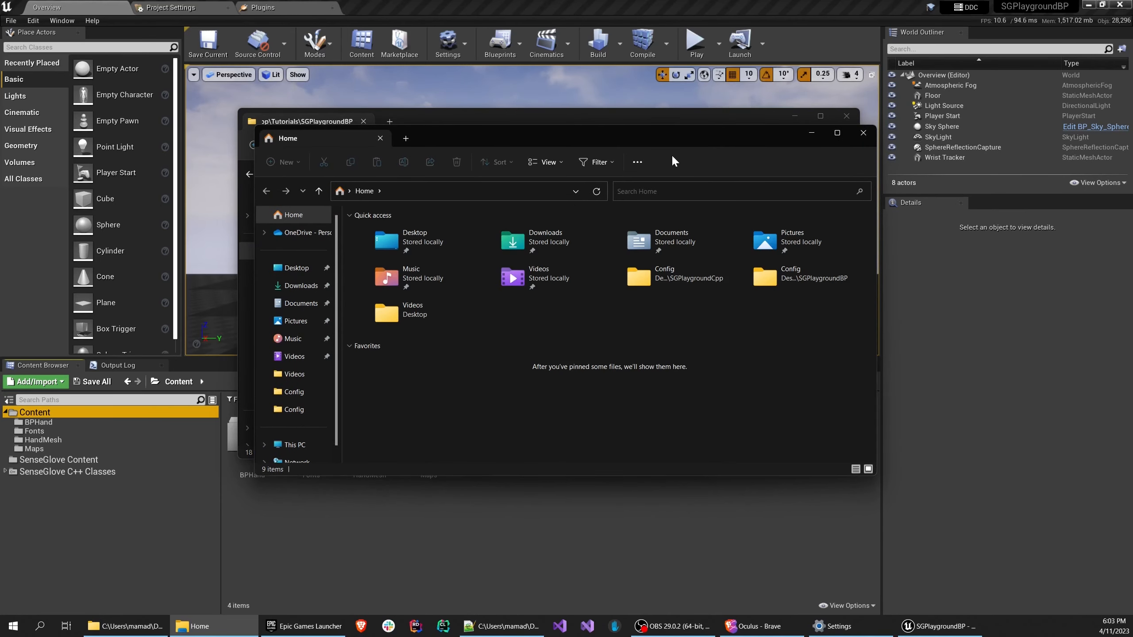
drag(636, 137, 0, 314)
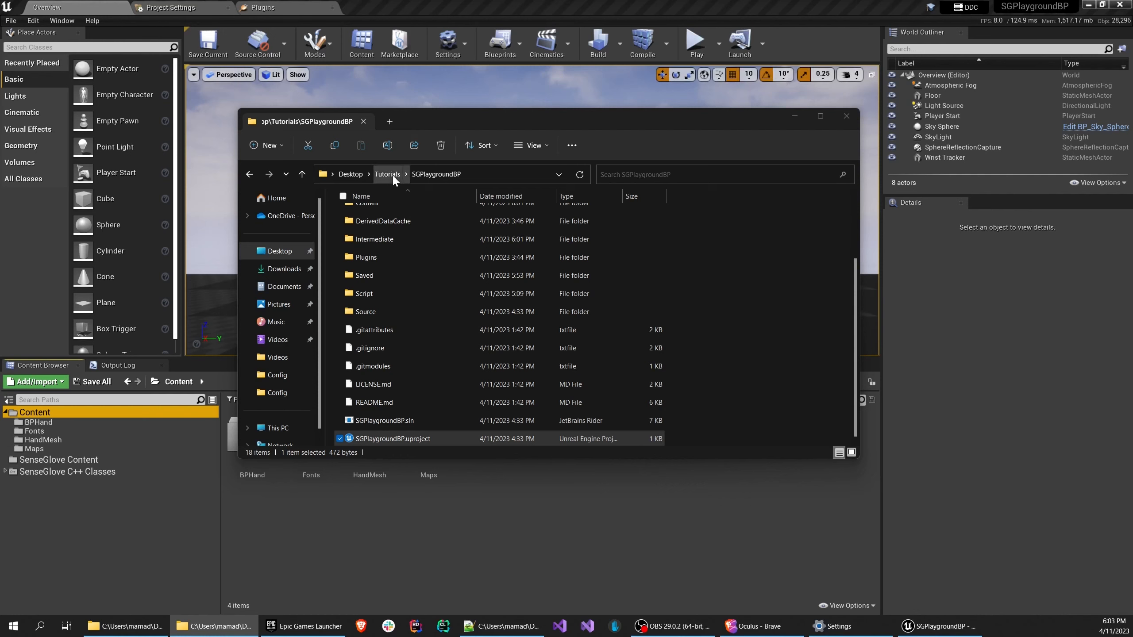
double_click(375, 262)
double_click(377, 218)
click(380, 253)
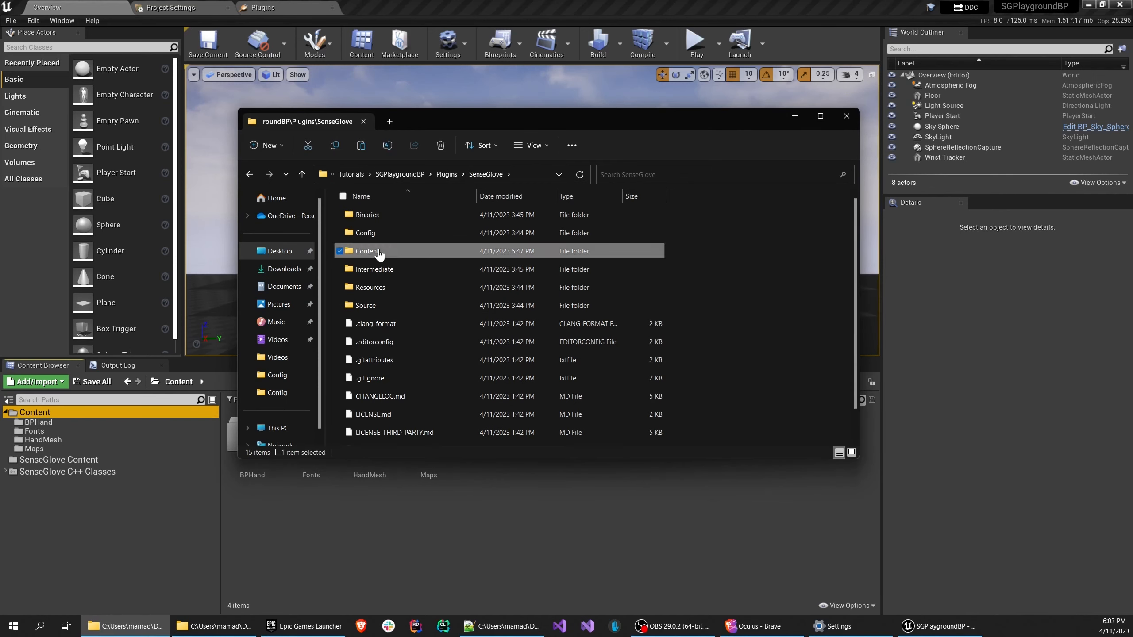
double_click(379, 253)
right_click(584, 267)
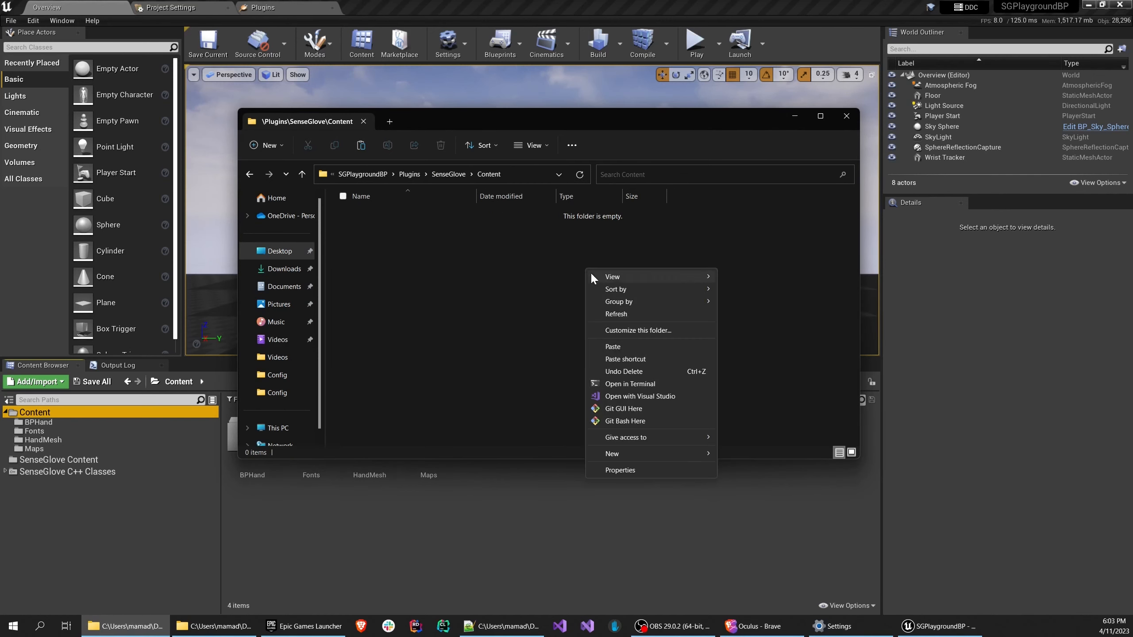
click(614, 345)
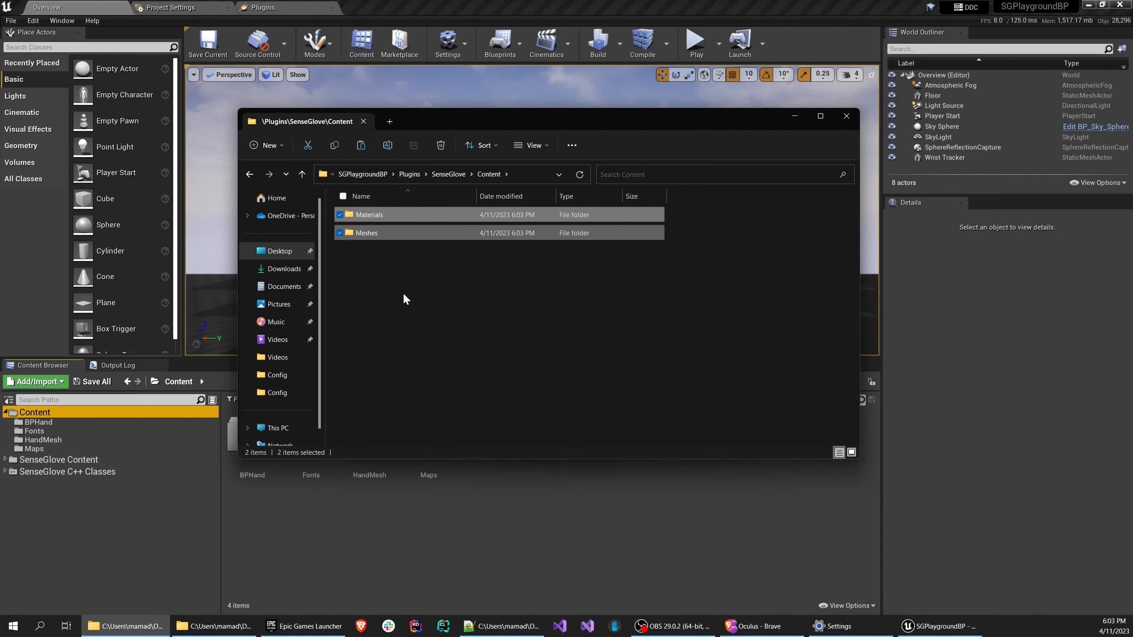
Return to Unreal Editor, launch the project on the Quest 2 again, and show its output log.
click(594, 538)
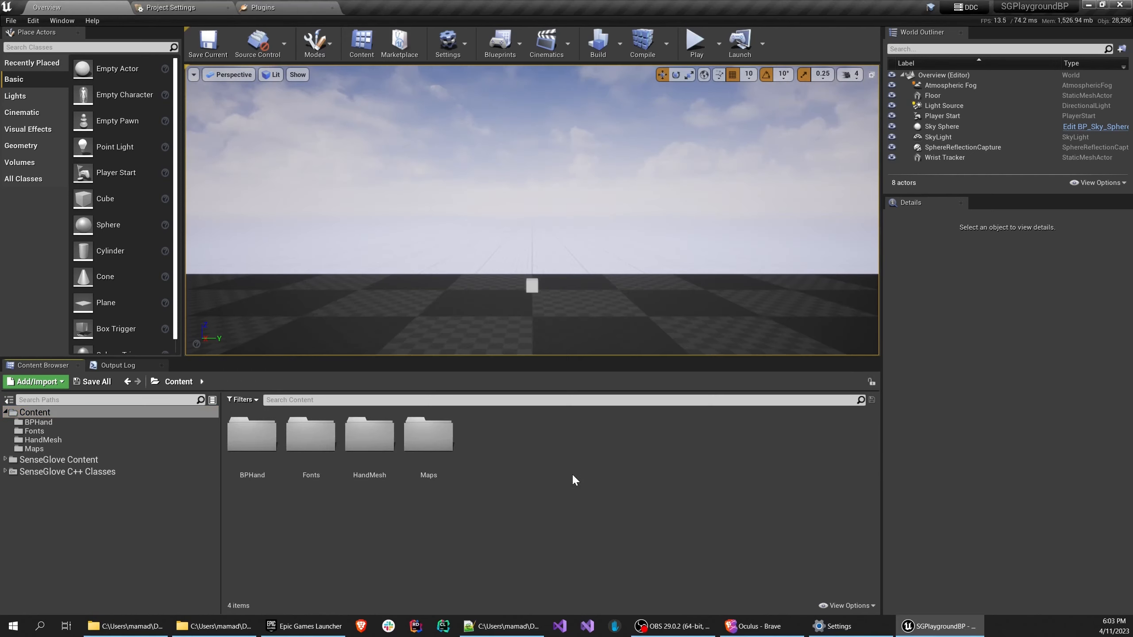
click(763, 45)
click(828, 77)
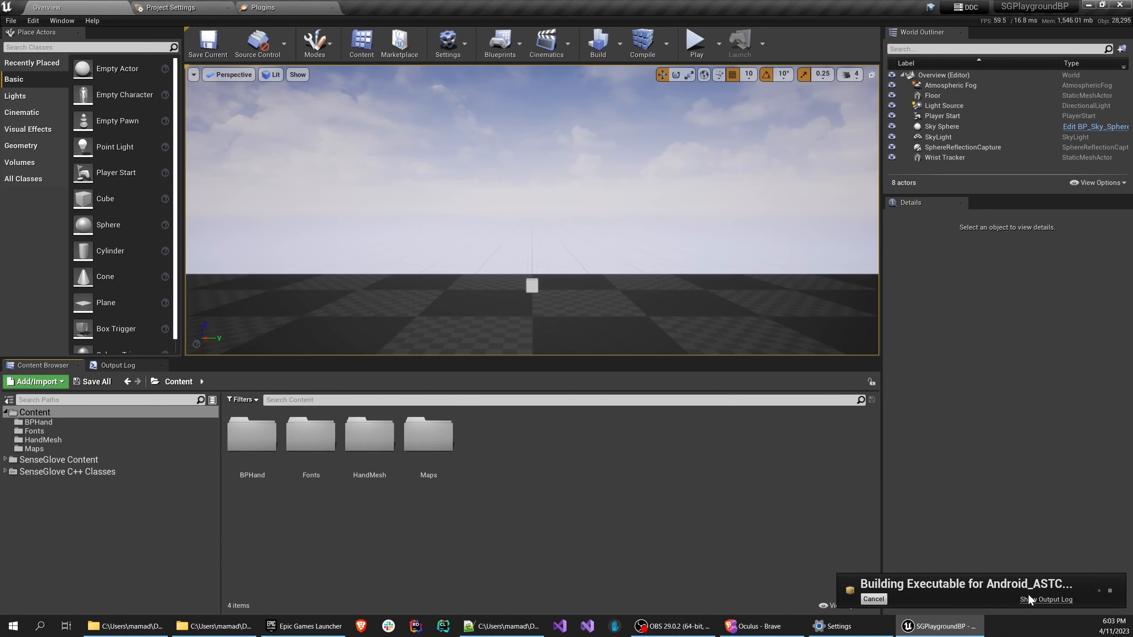
click(1028, 599)
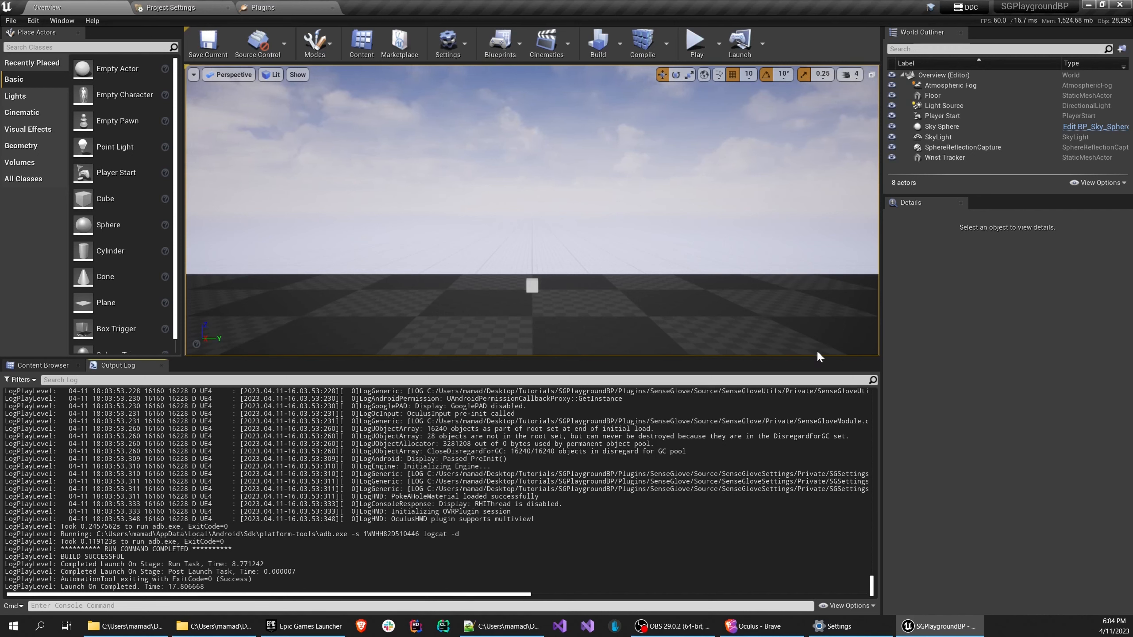
Relaunch the project on the Quest 2 and monitor the headset view on the Oculus casting page in Brave.
click(762, 43)
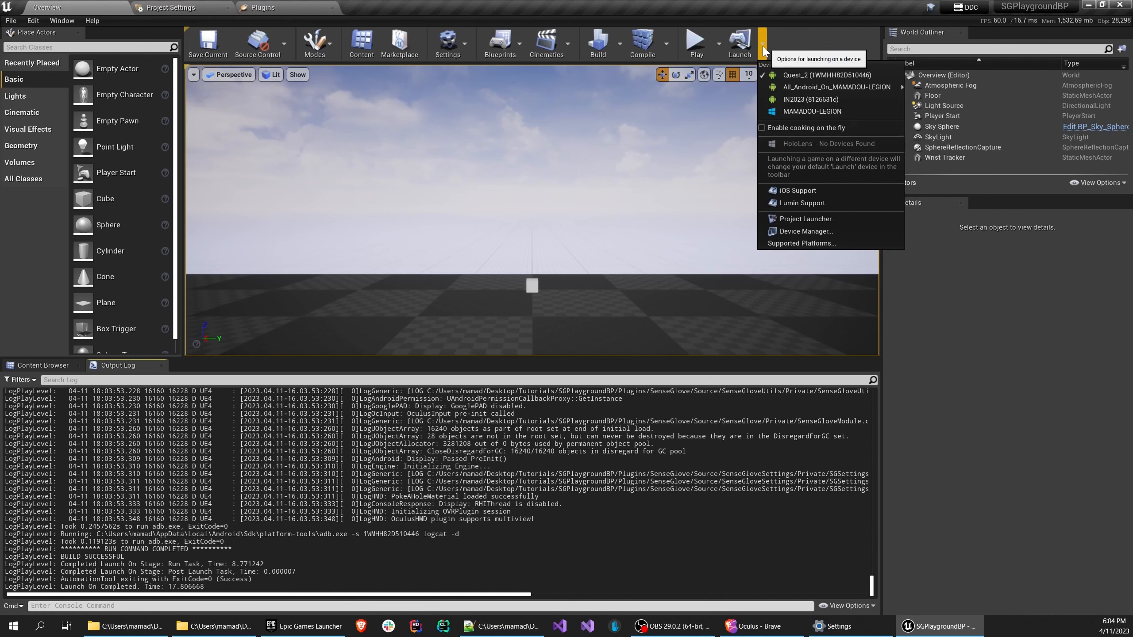
click(797, 76)
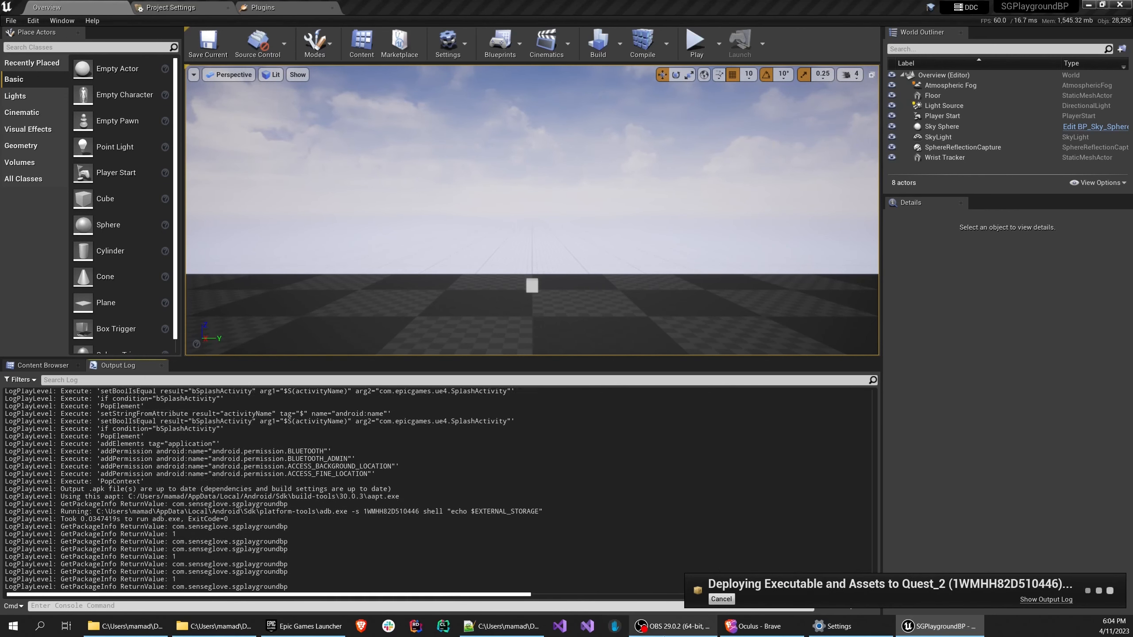
mouse_move(751, 630)
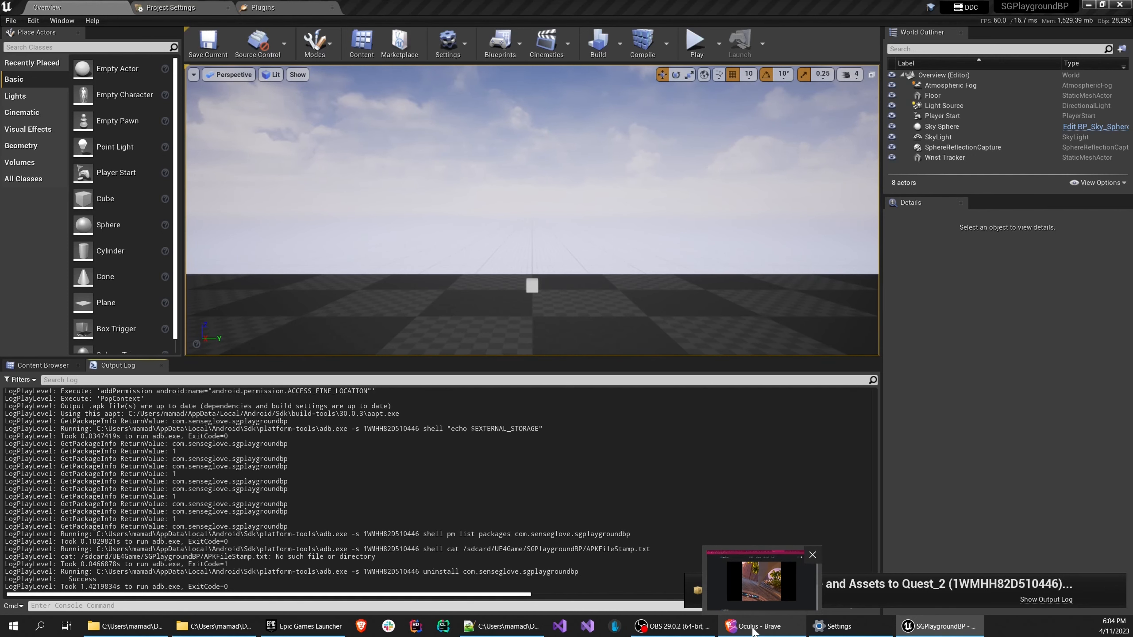
click(753, 630)
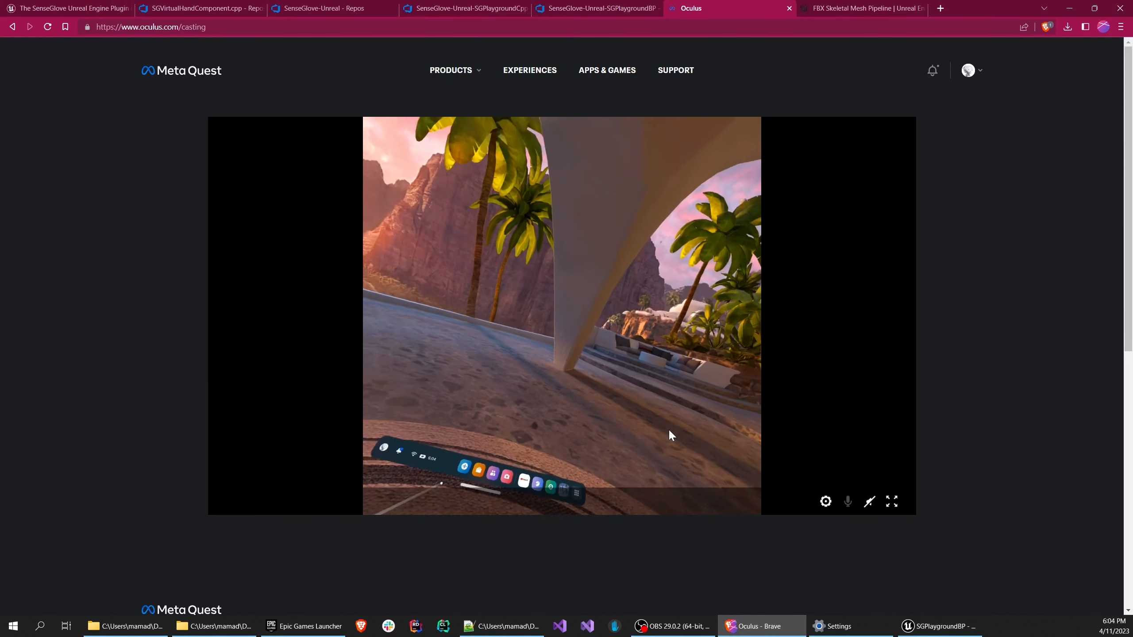
click(760, 630)
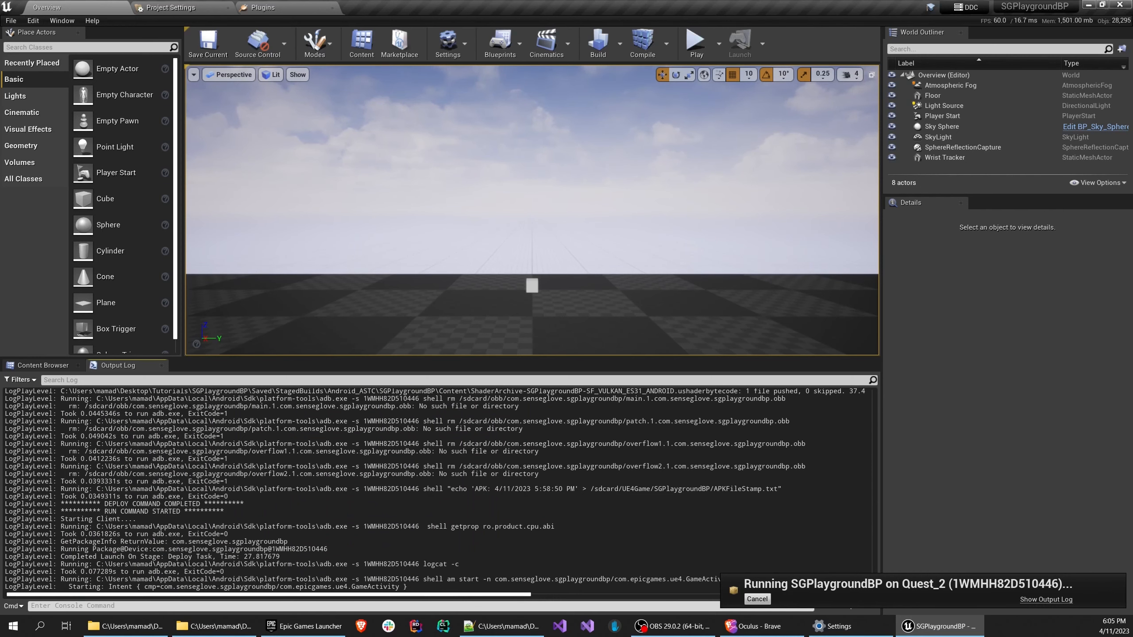
click(758, 627)
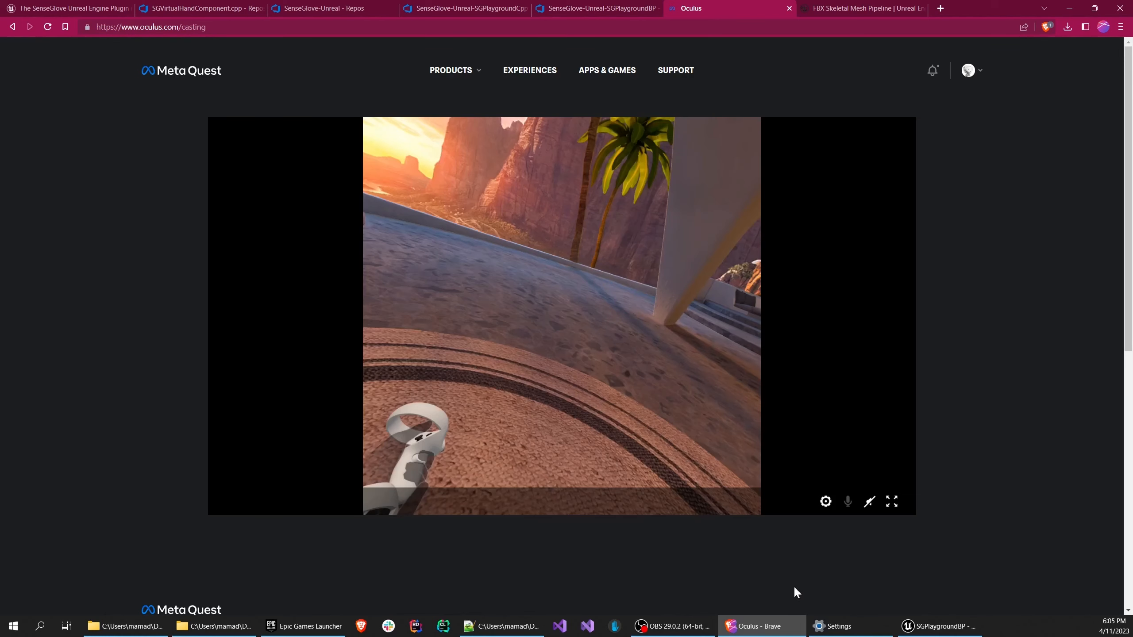
Return to Unreal Editor and examine the latest Quest 2 run's output log for errors.
click(937, 626)
scroll(437, 490, up, 20)
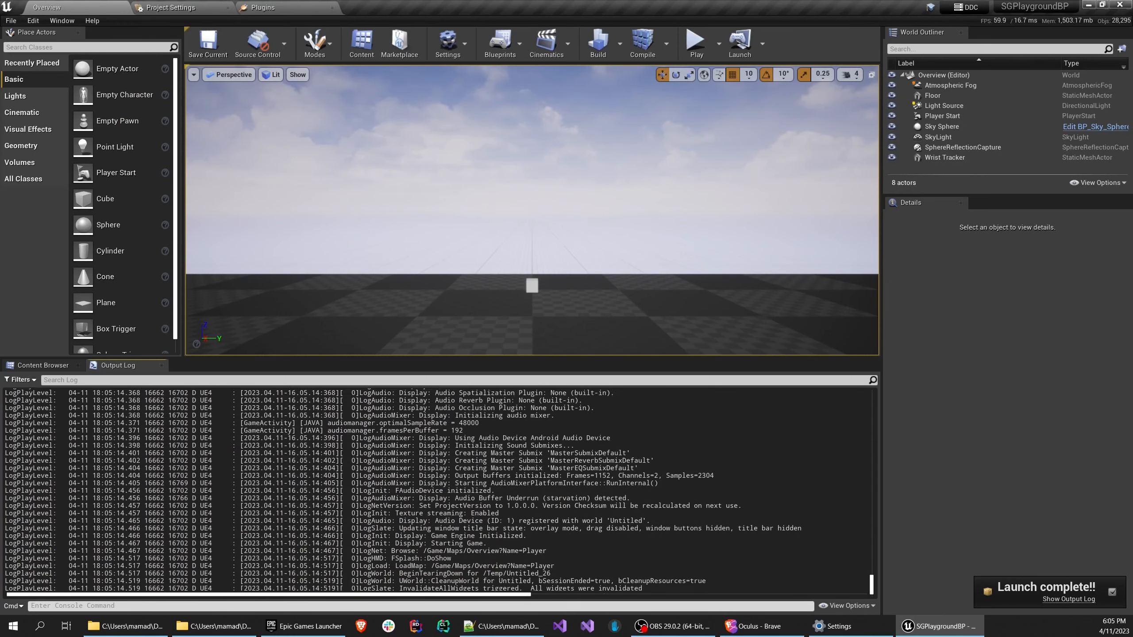
scroll(439, 490, up, 15)
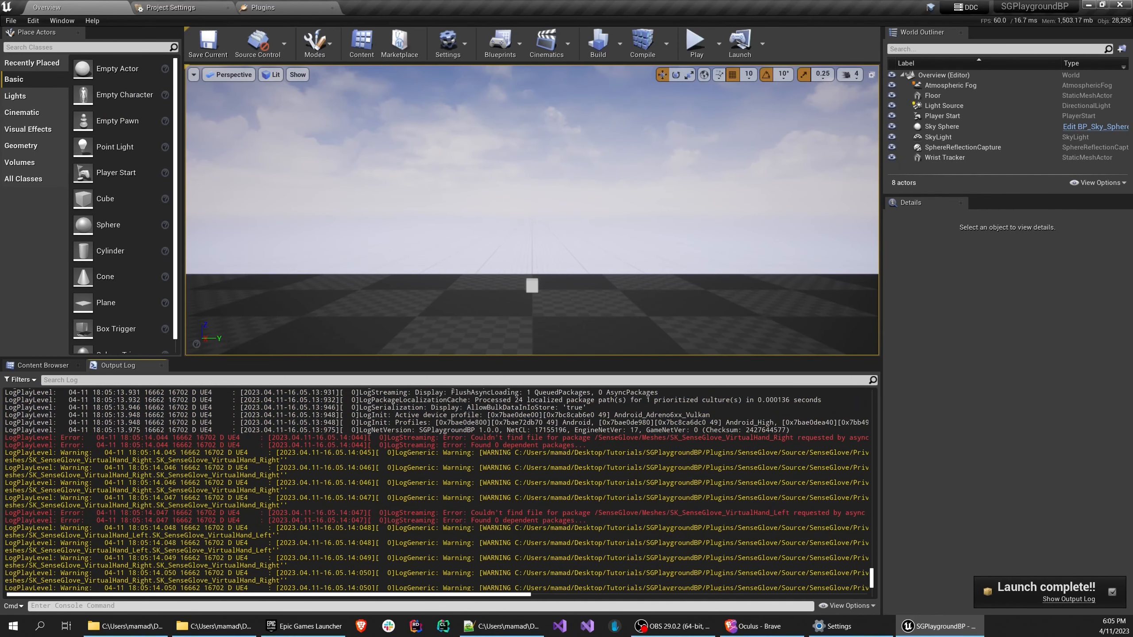
Close Unreal Editor, reopen SGPlaygroundBP.uproject from File Explorer, and show the project's Content folder there.
drag(478, 595, 731, 609)
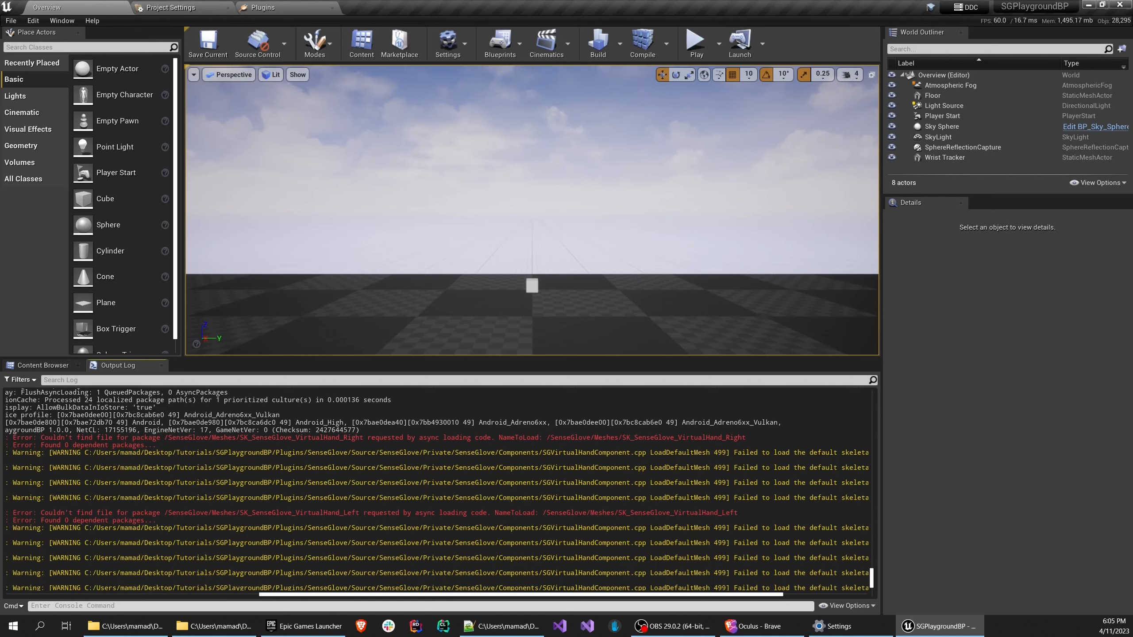
click(1124, 5)
click(211, 627)
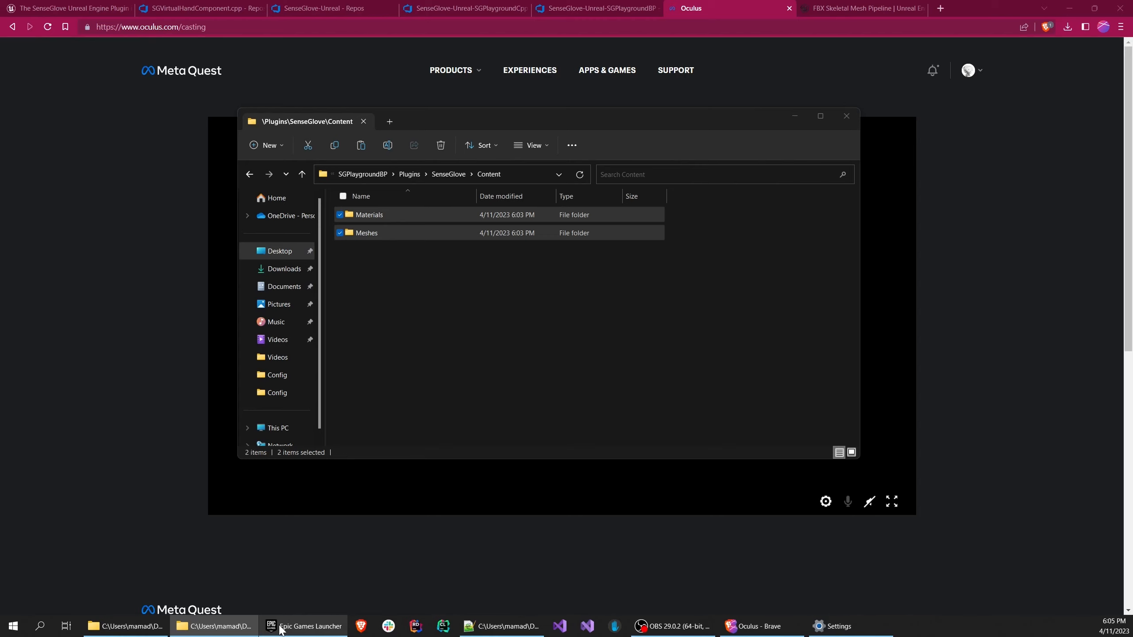
click(372, 174)
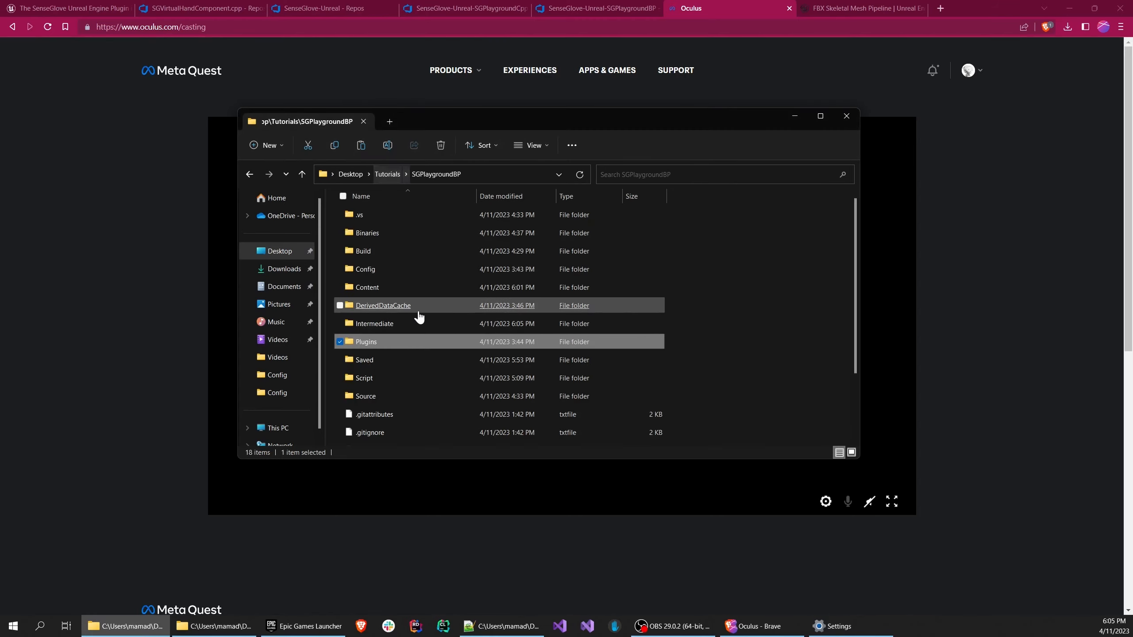
scroll(381, 436, down, 2)
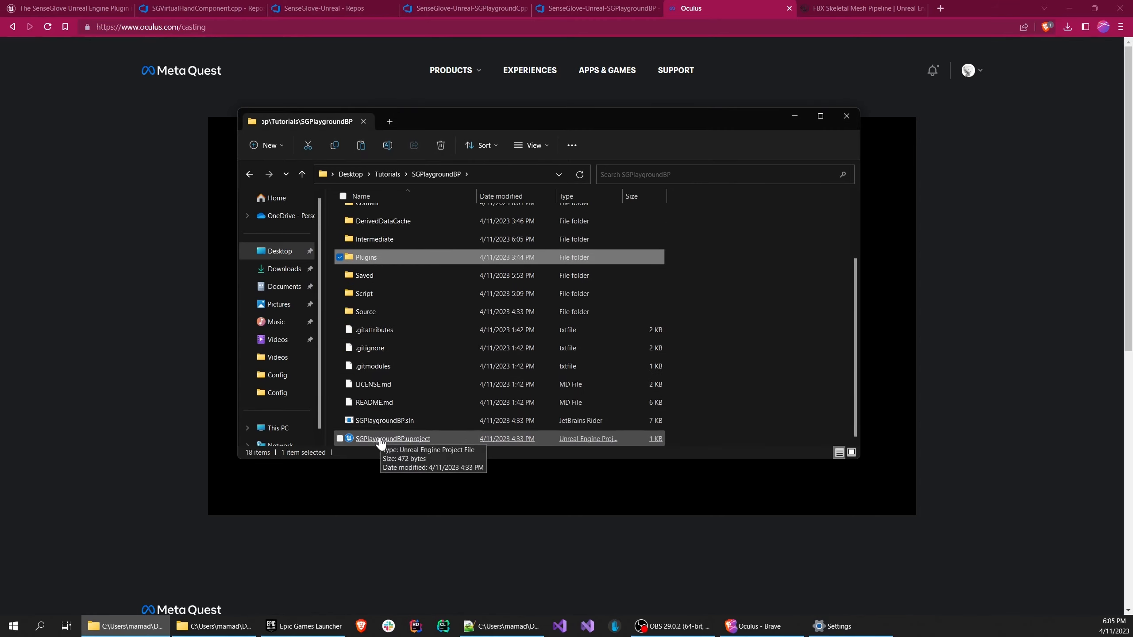
right_click(380, 439)
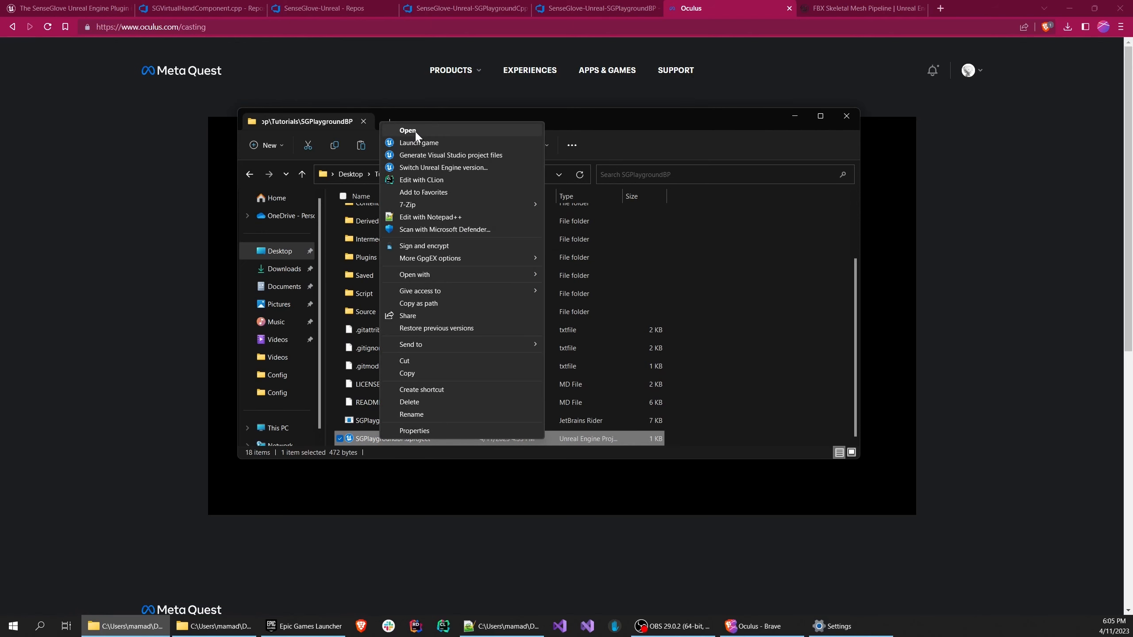
click(415, 130)
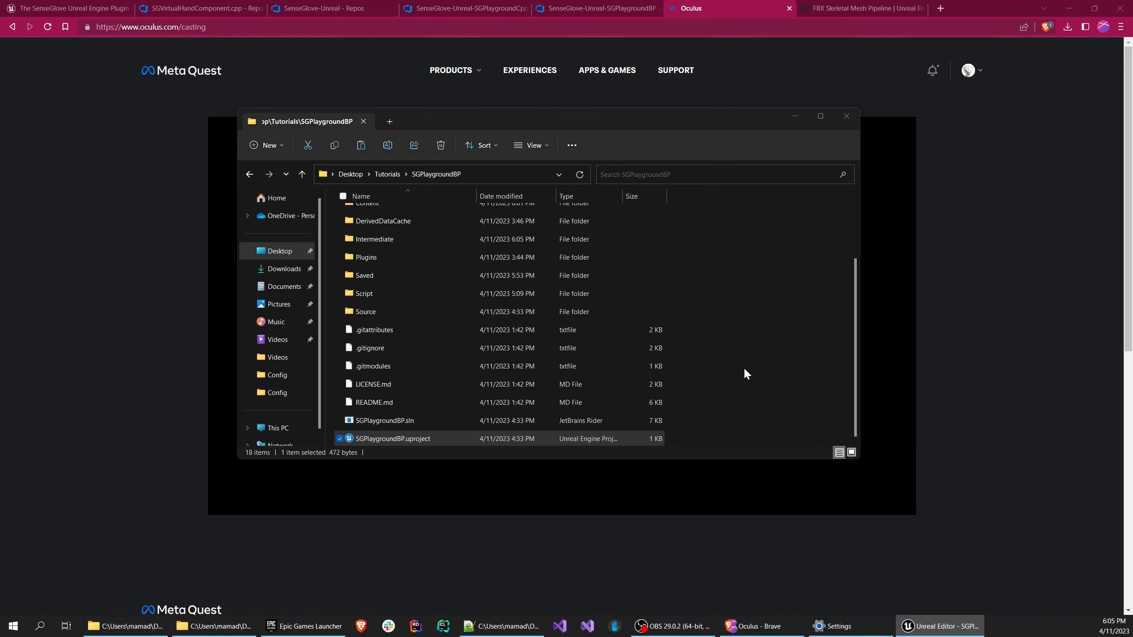
scroll(696, 355, up, 2)
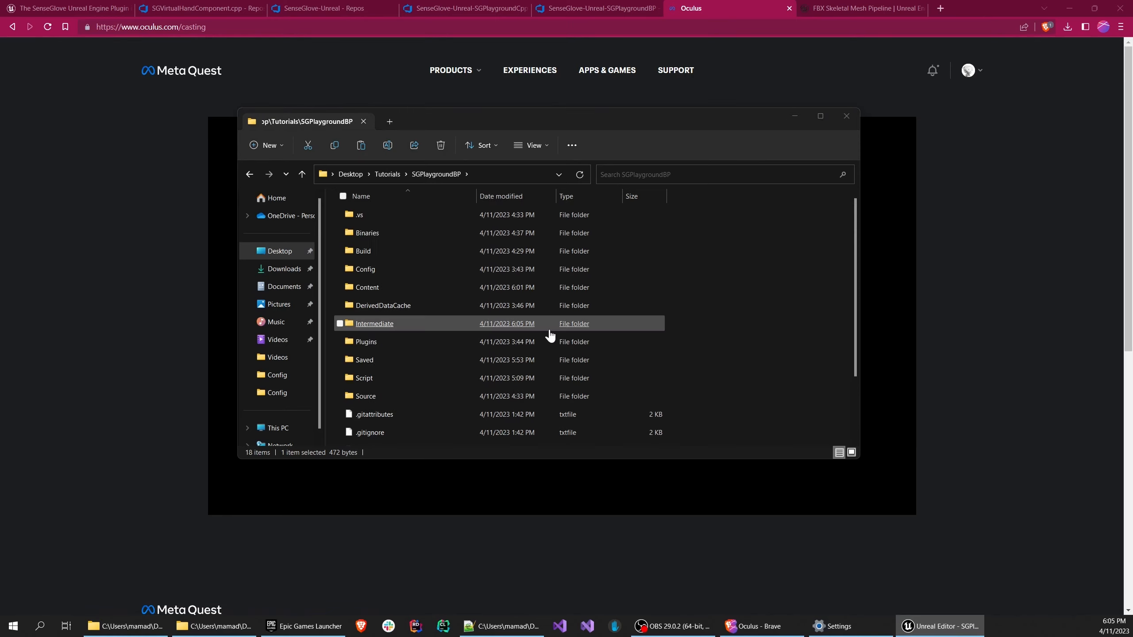
double_click(387, 287)
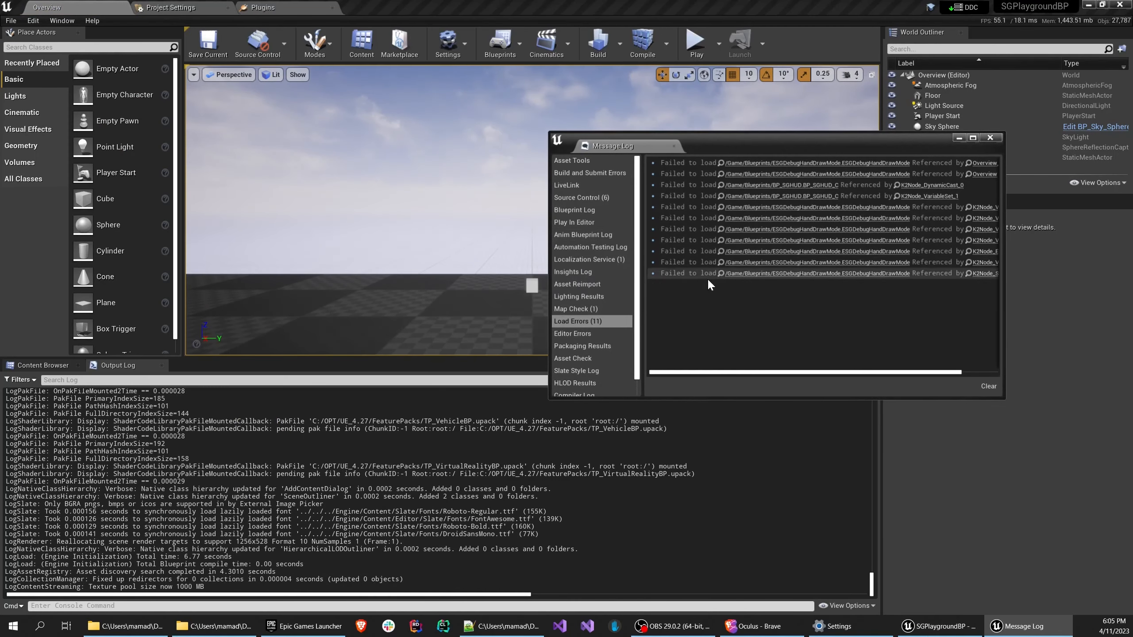
In the reopened Unreal Editor, dismiss the Message Log and launch the project on the Quest 2.
click(674, 146)
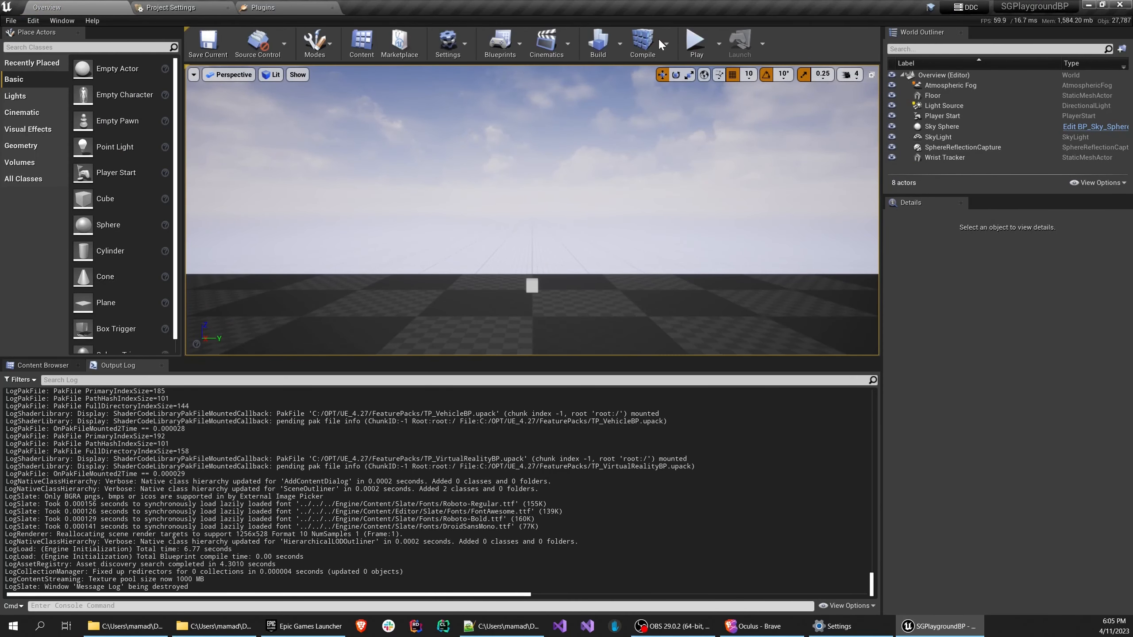
click(664, 42)
click(719, 44)
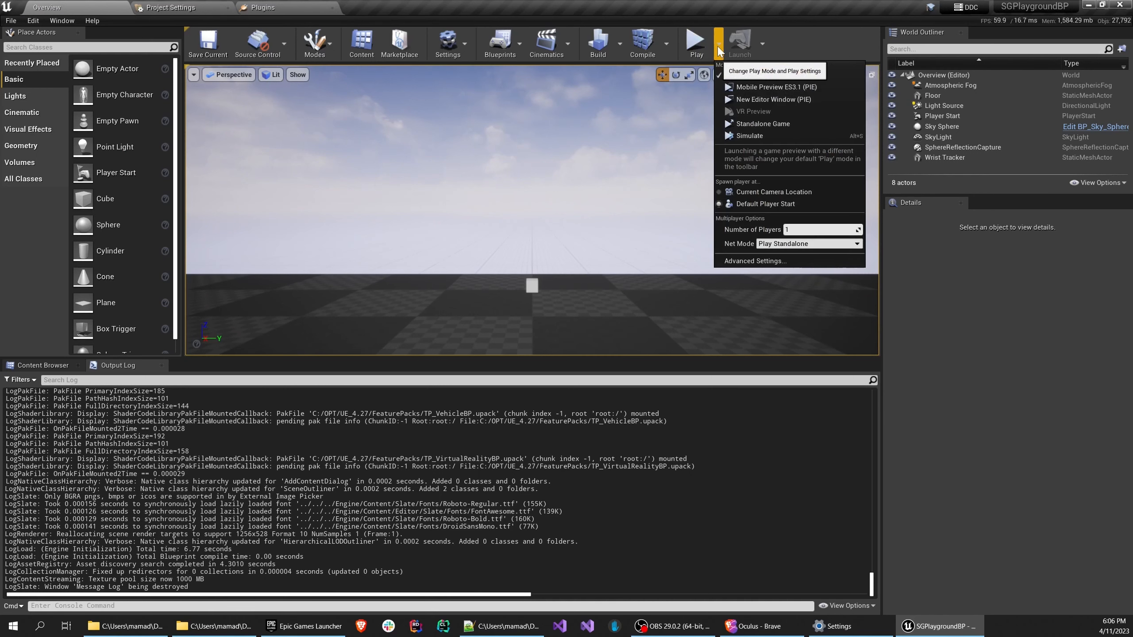
click(762, 43)
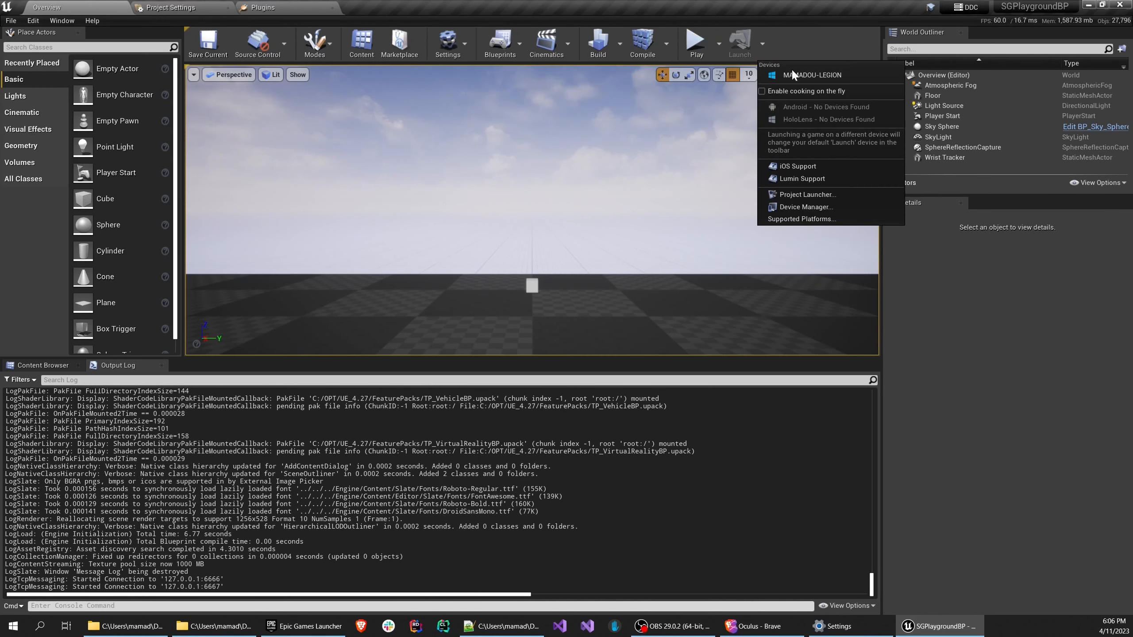
click(789, 40)
click(762, 44)
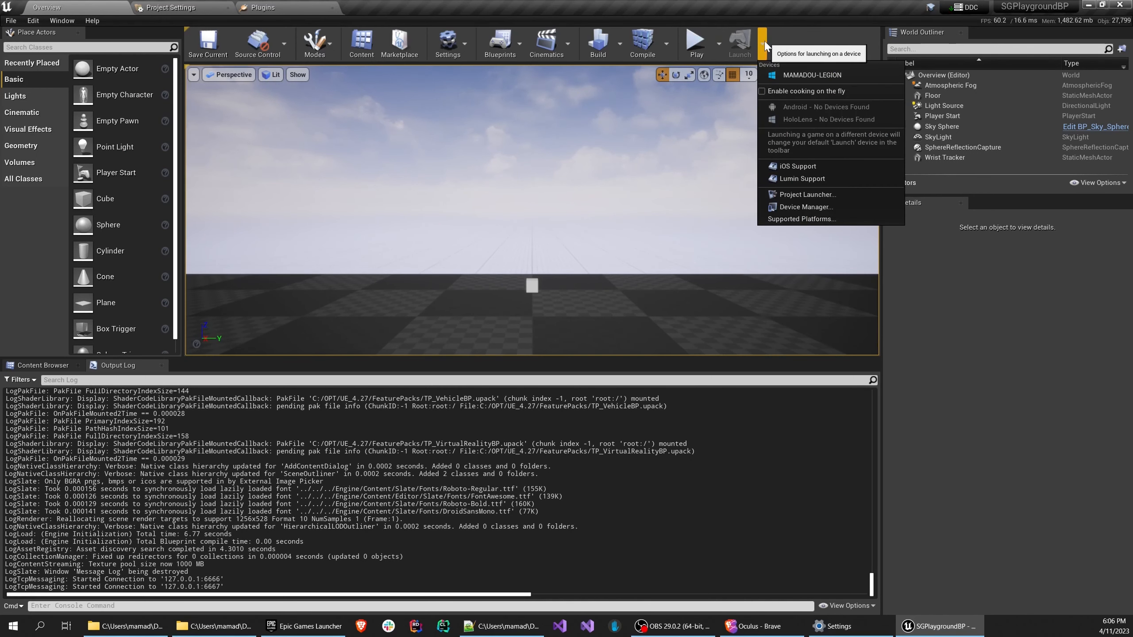
click(762, 43)
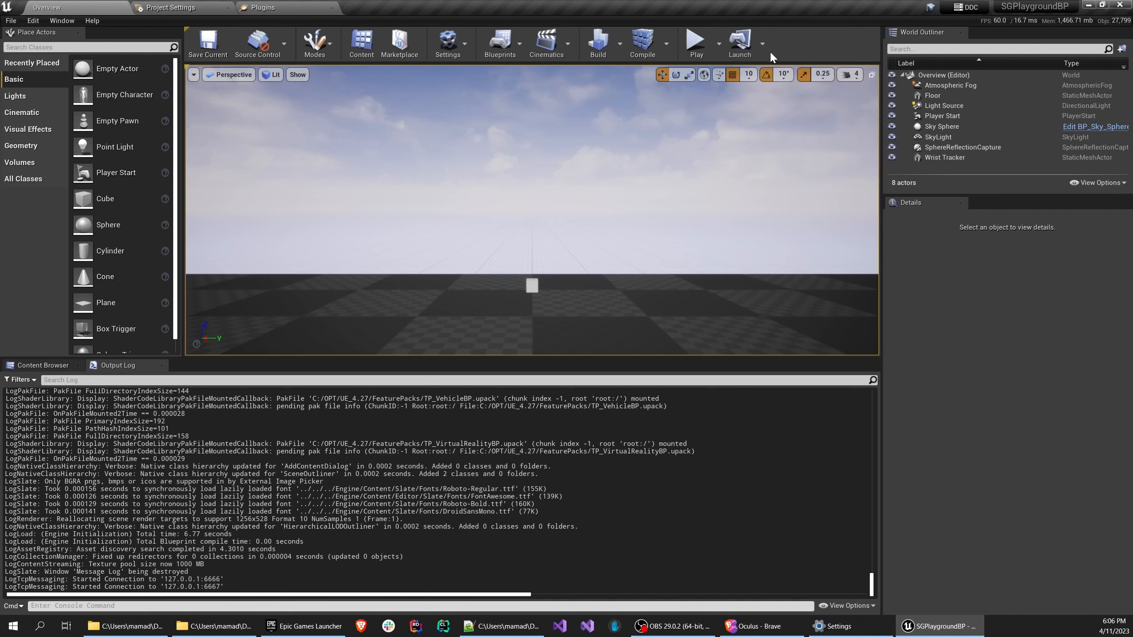
click(763, 44)
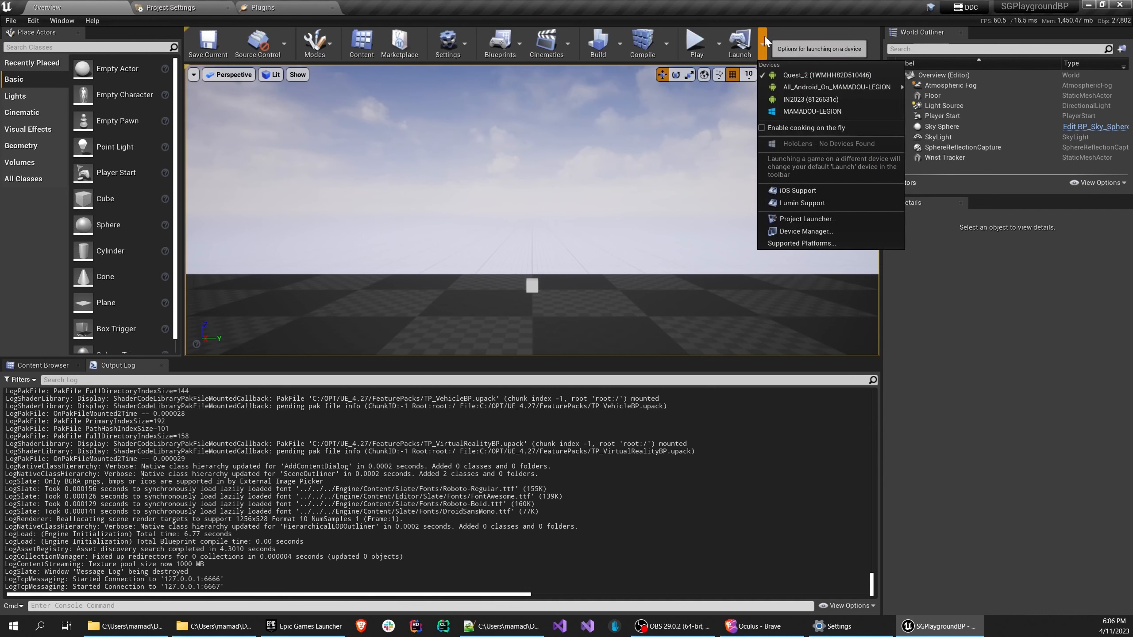
click(797, 77)
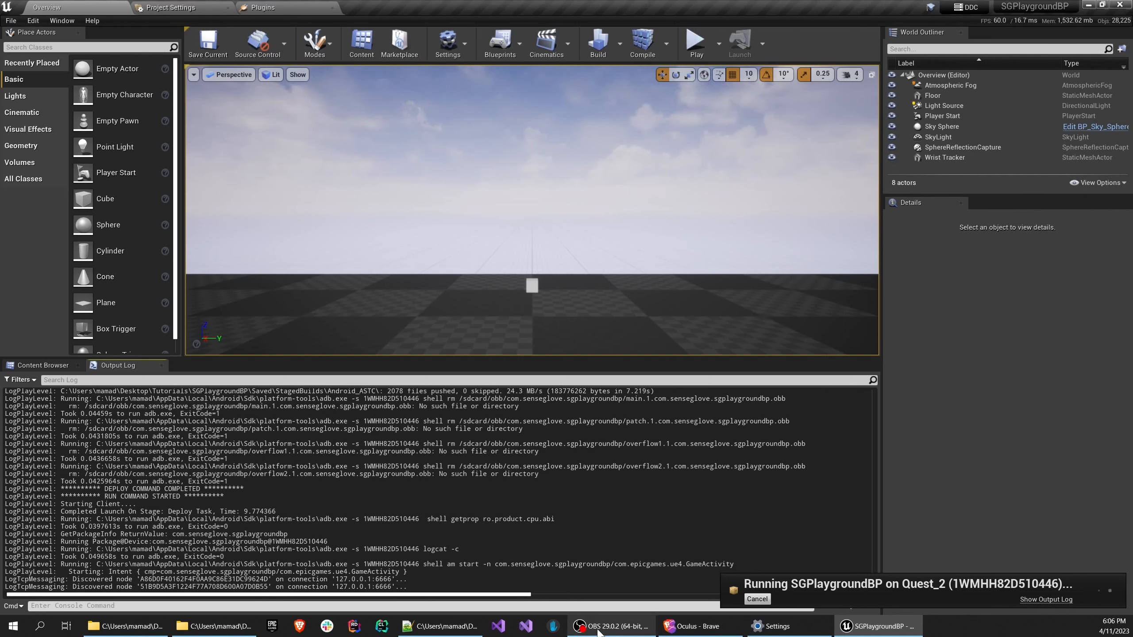
View the running project on the Oculus casting page in Brave, and return to Unreal Editor to cancel the run.
mouse_move(599, 633)
click(695, 626)
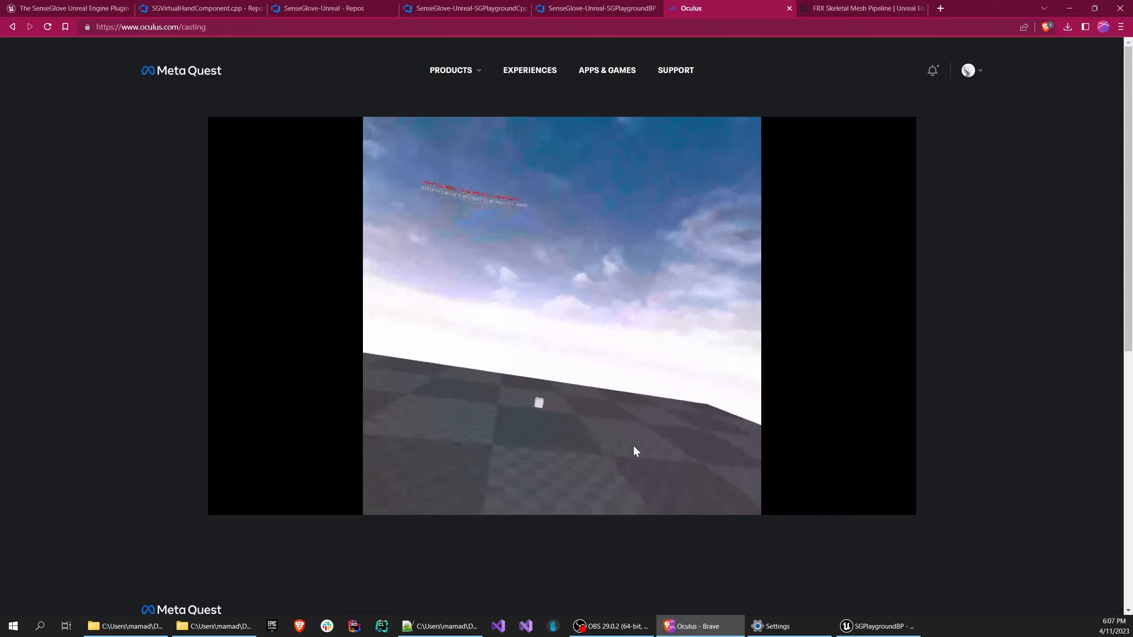
click(850, 625)
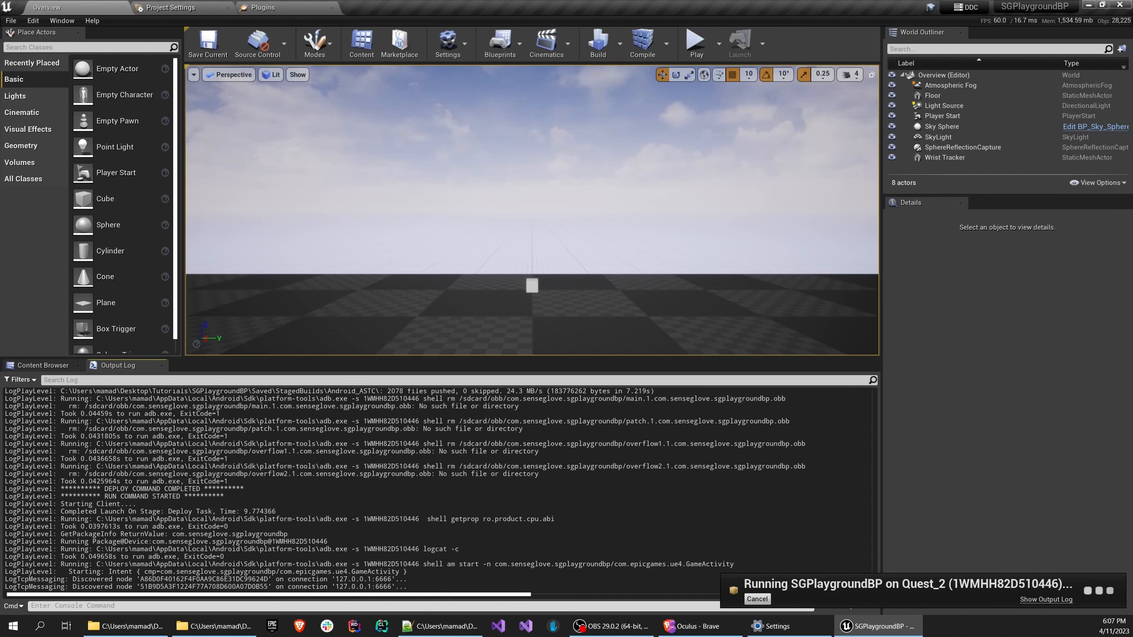
click(757, 600)
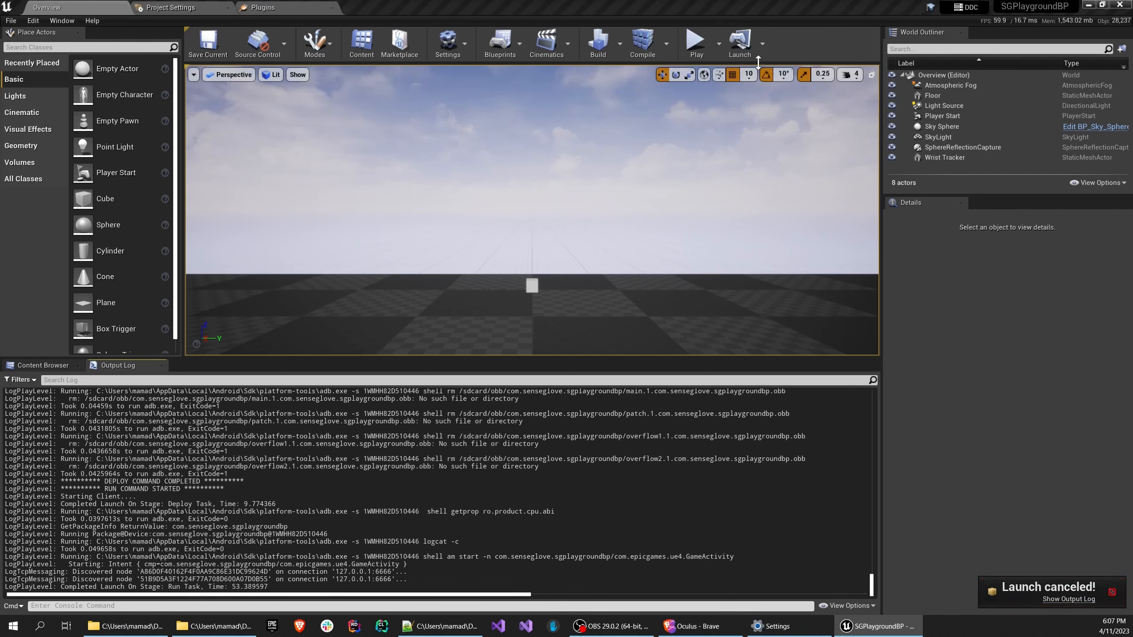
Check the project's Content folder in File Explorer and relaunch the project on the Quest 2 from Unreal Editor.
click(762, 43)
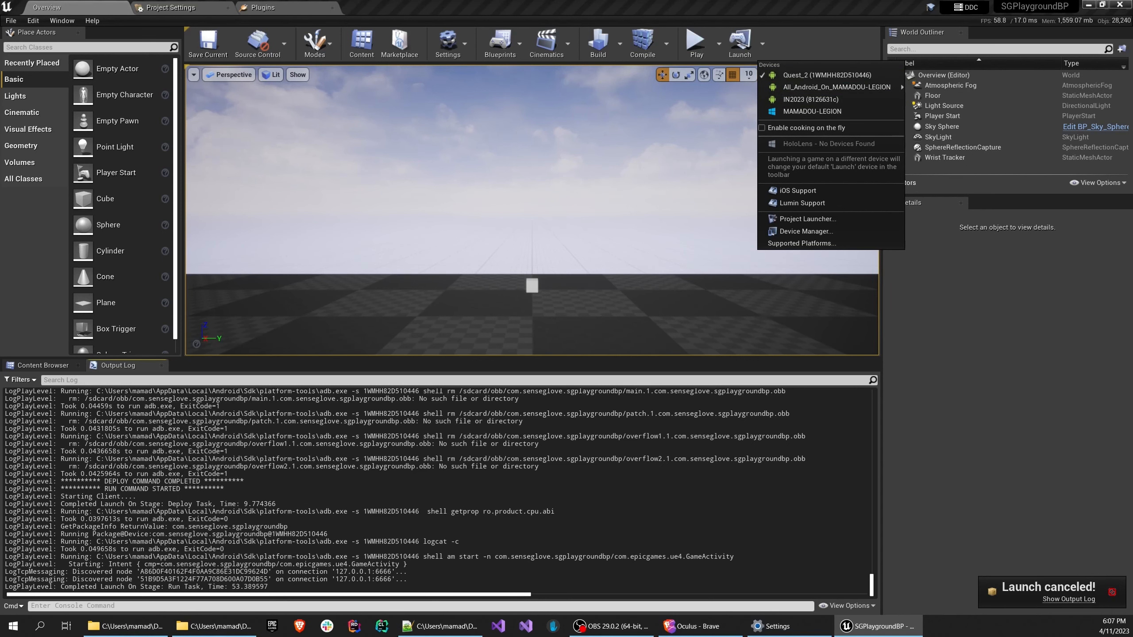
click(124, 626)
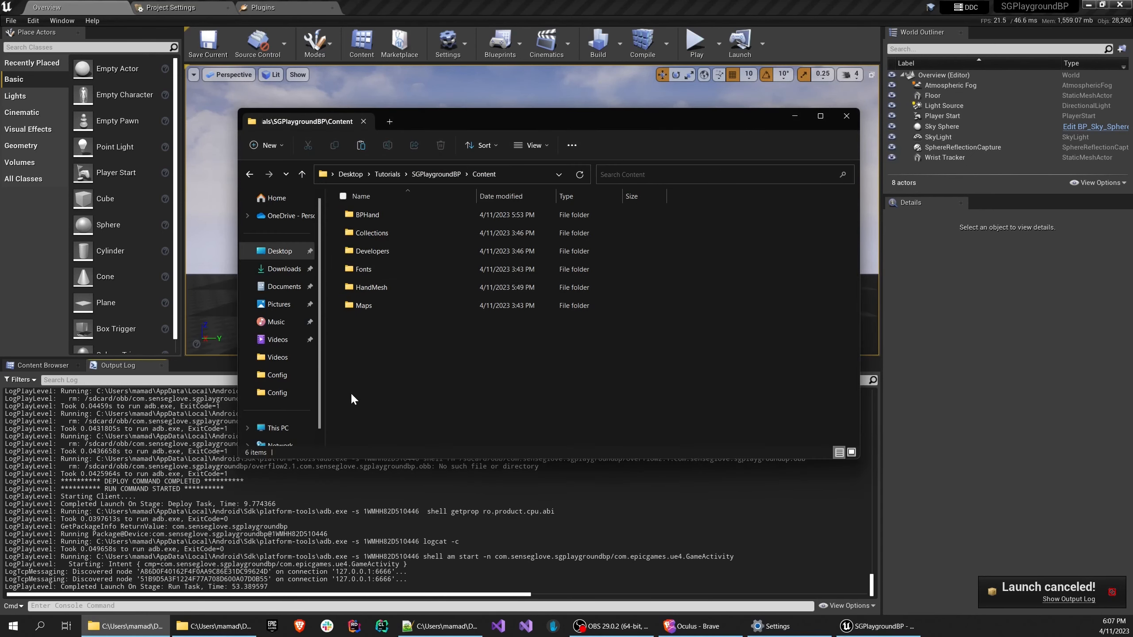
click(794, 116)
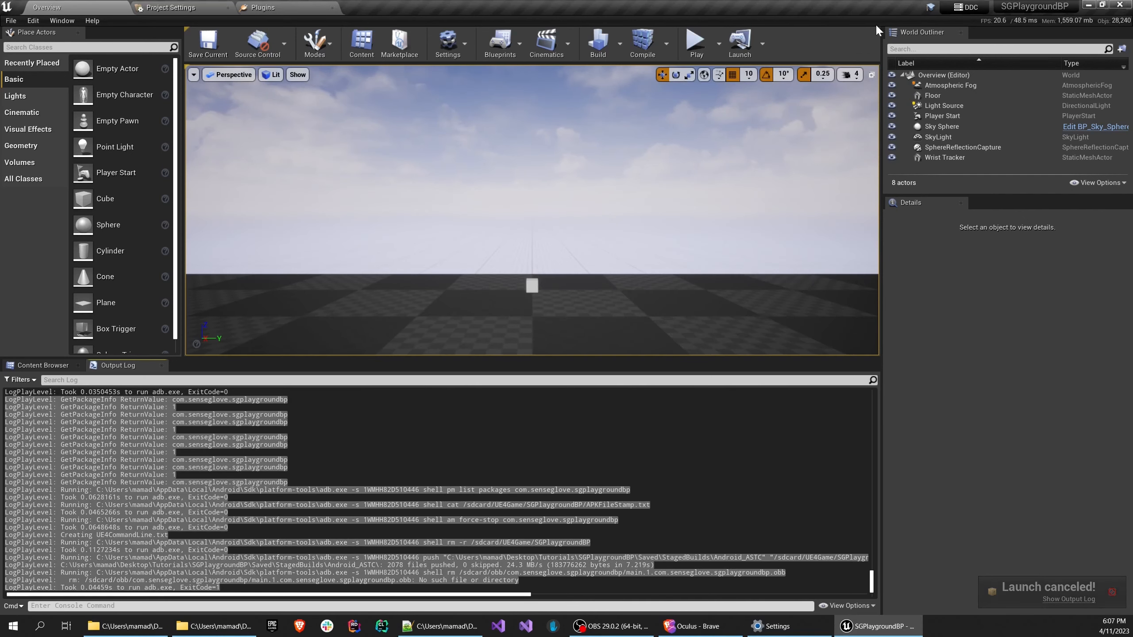
click(765, 41)
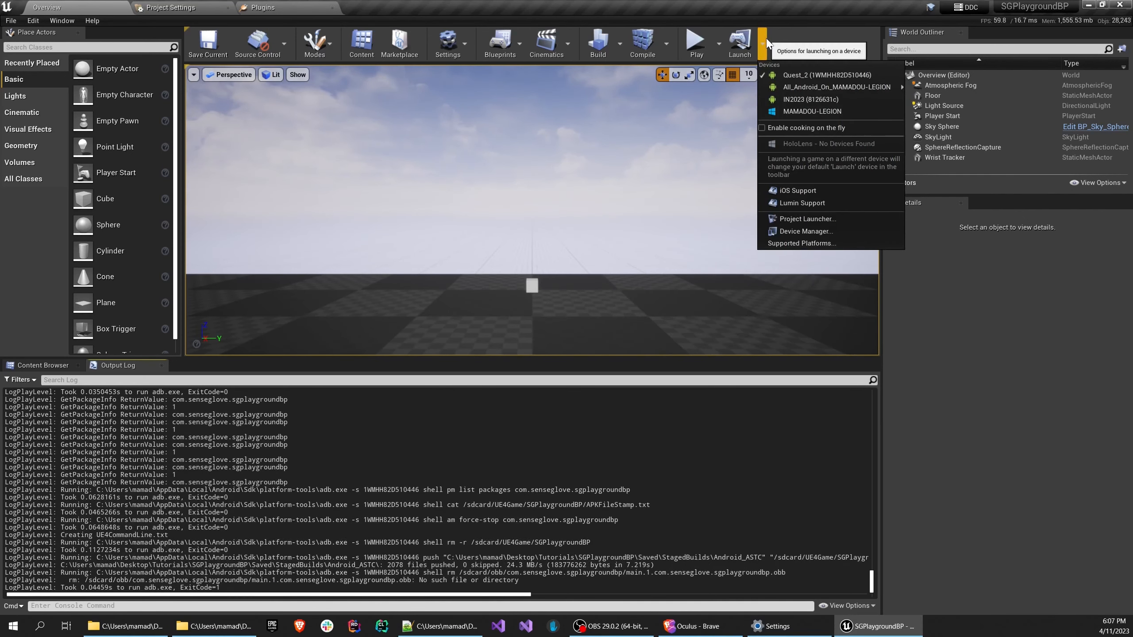
click(811, 77)
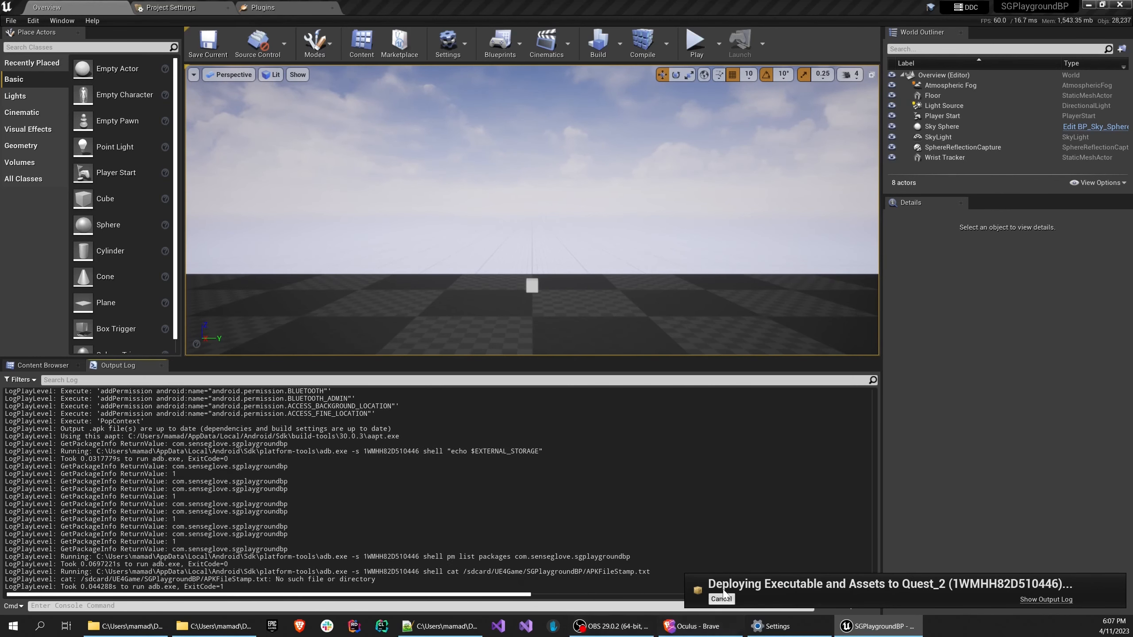
Check the relaunched project's headset view on the casting page in Brave, and stop the run in Unreal Editor.
click(689, 626)
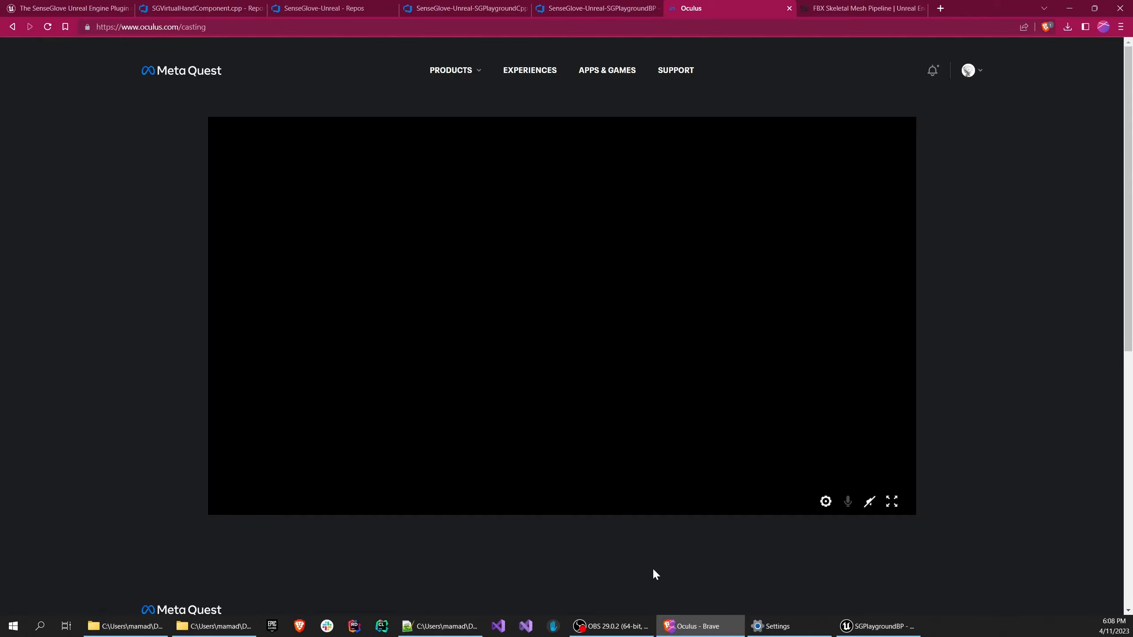
click(862, 626)
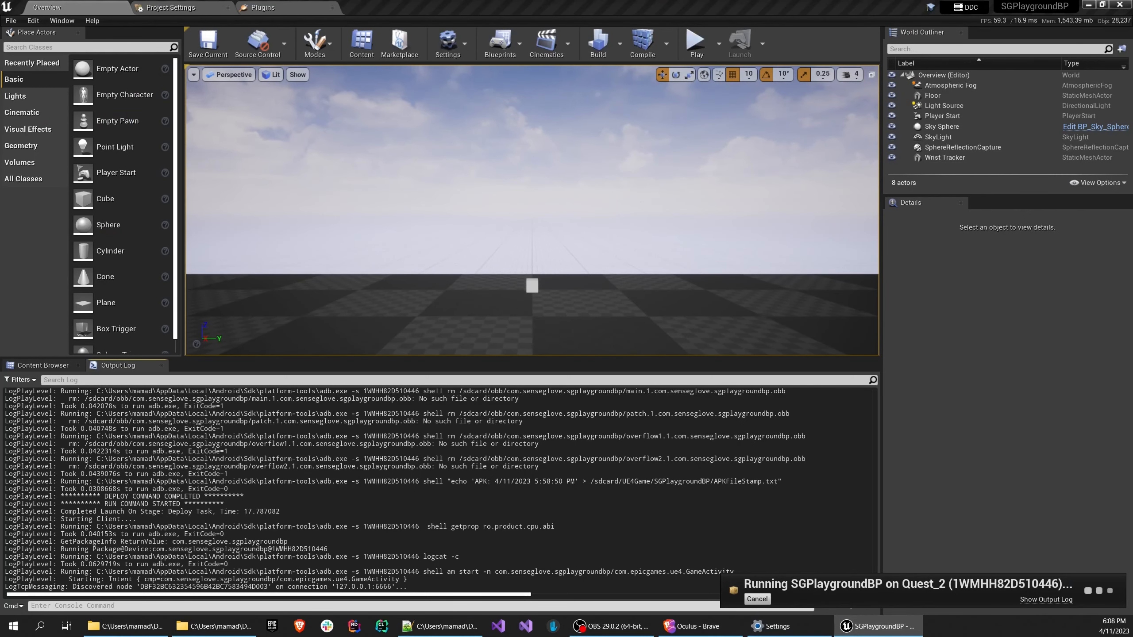
click(757, 599)
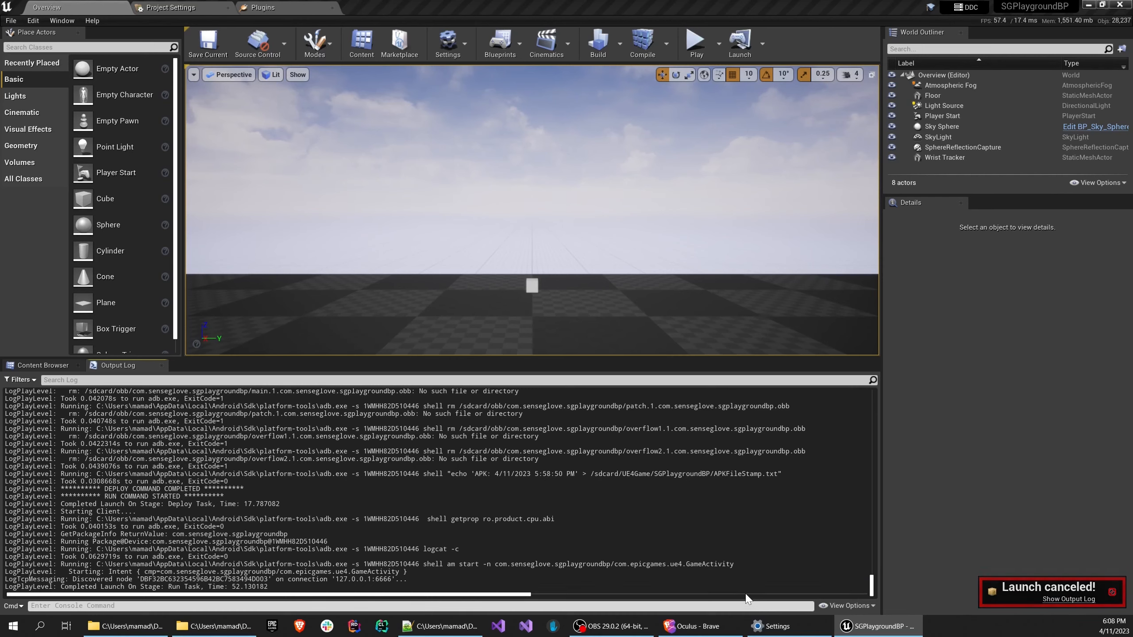
Open BP_MyPawn from the BPHand folder in the full Blueprint Editor and dock it alongside the main editor tabs.
click(56, 367)
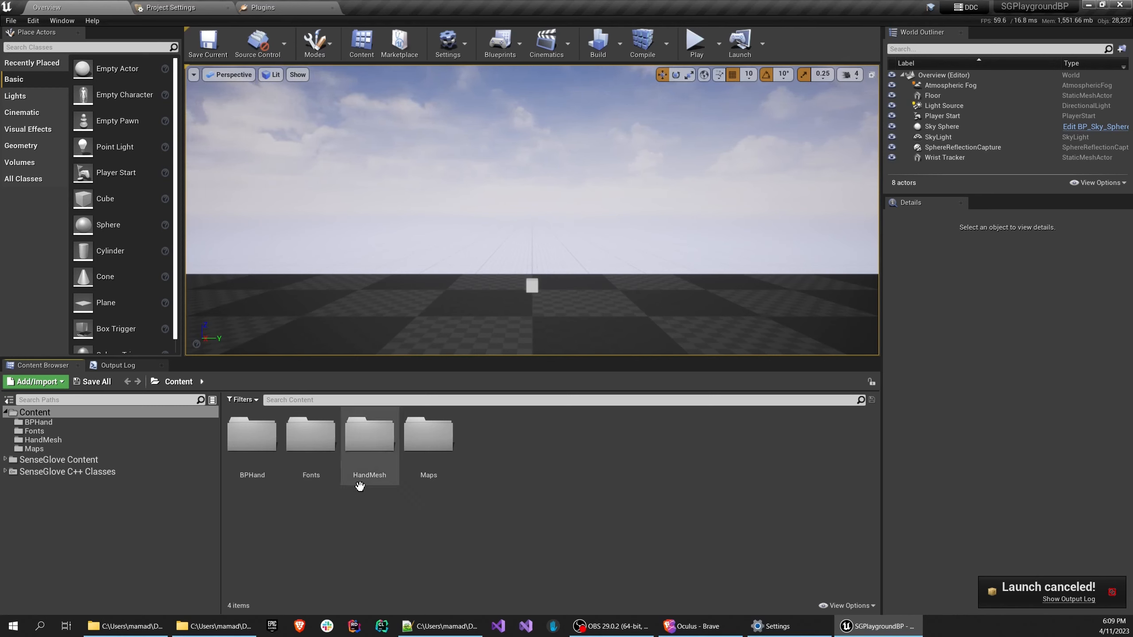
click(377, 451)
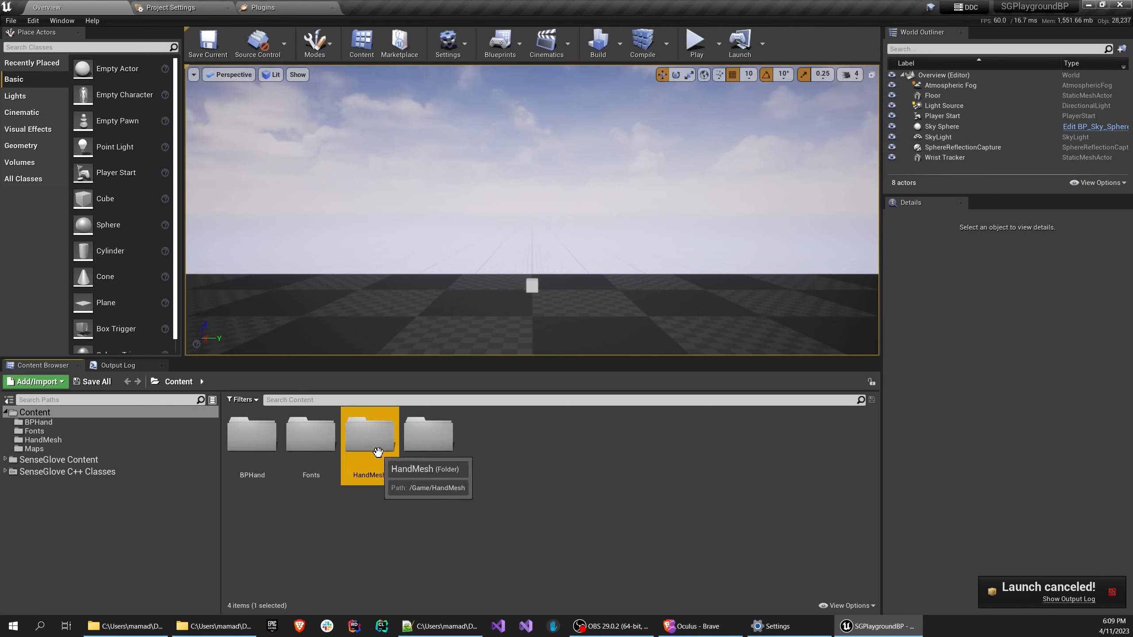
double_click(253, 451)
mouse_move(304, 460)
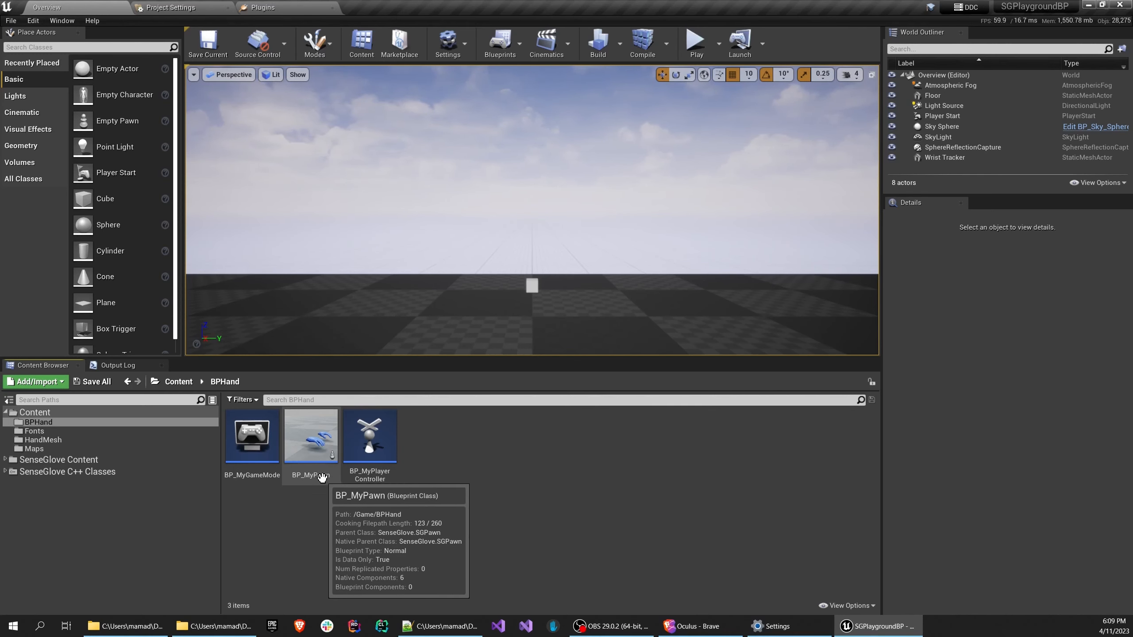
double_click(310, 473)
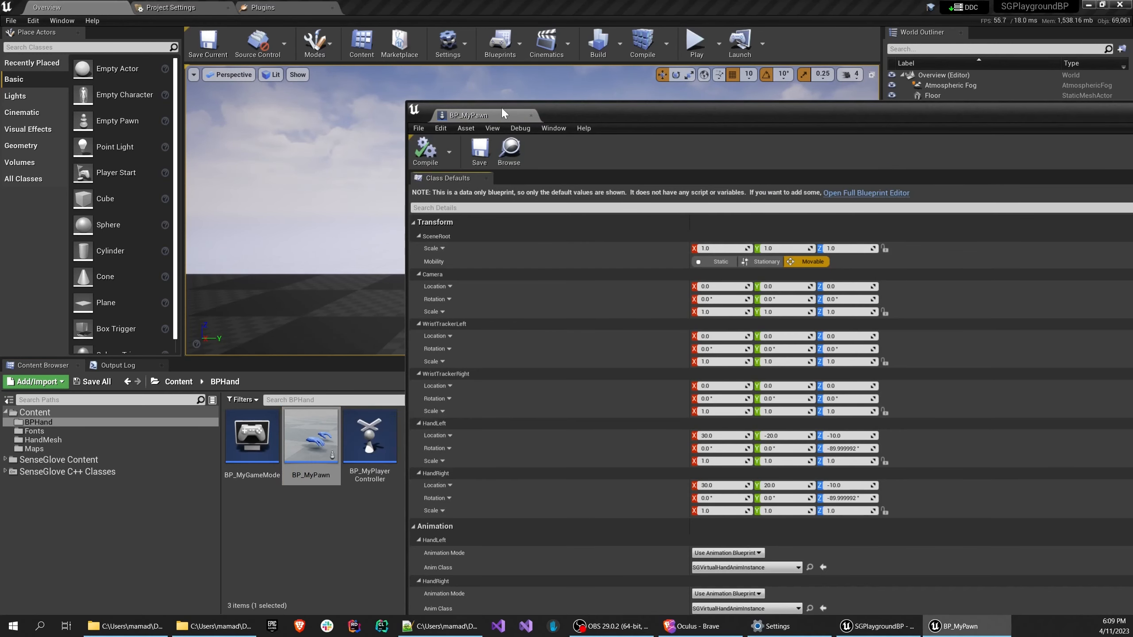
drag(480, 116, 406, 9)
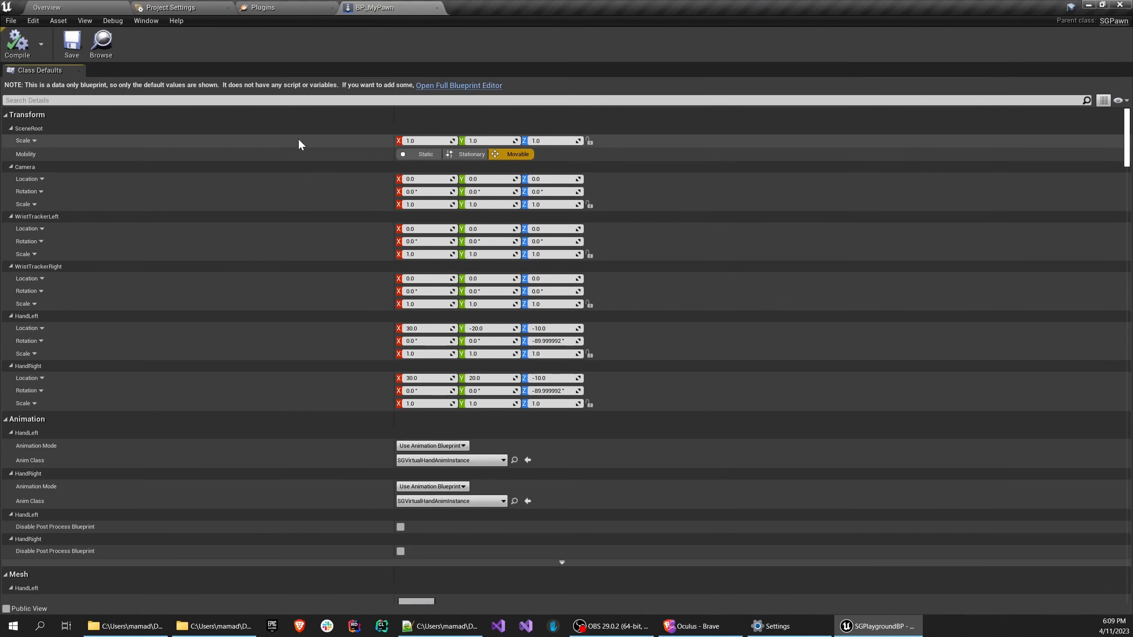
click(445, 86)
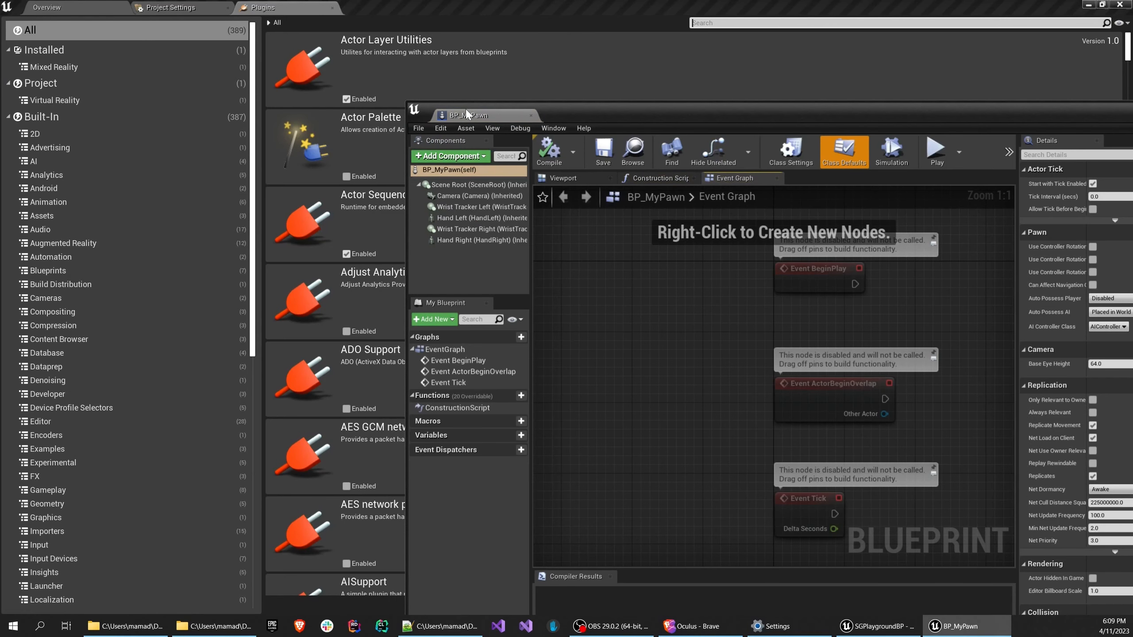
drag(467, 113, 393, 7)
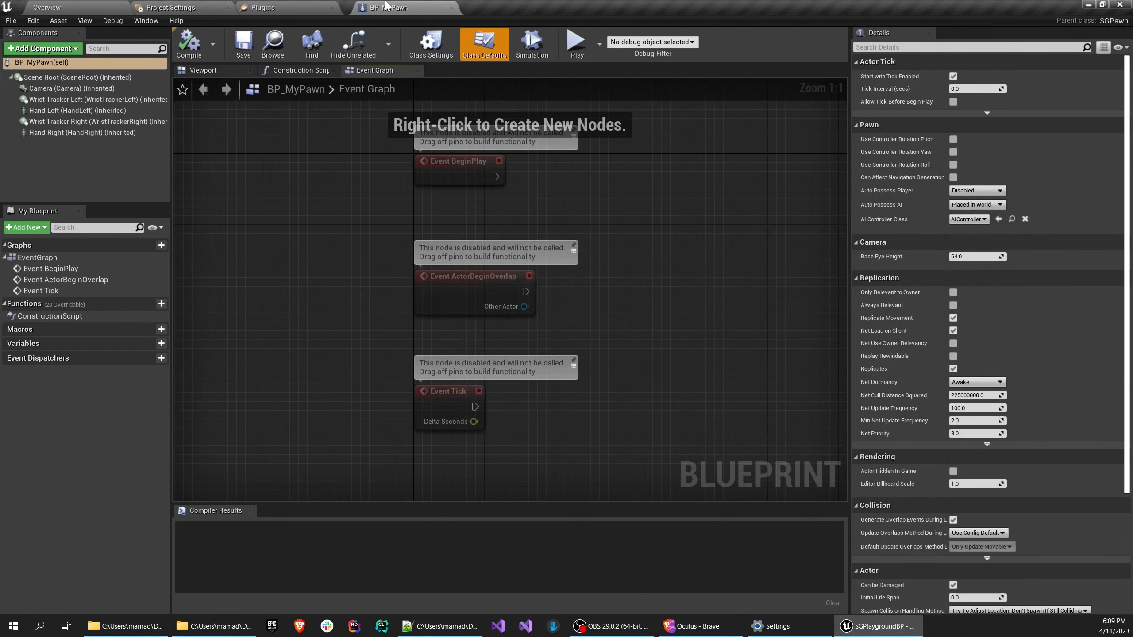
Select BP_MyPawn's left wrist tracker, widen its Details view, and enable Override Plugin Wrist Tracking Settings.
click(77, 112)
click(53, 103)
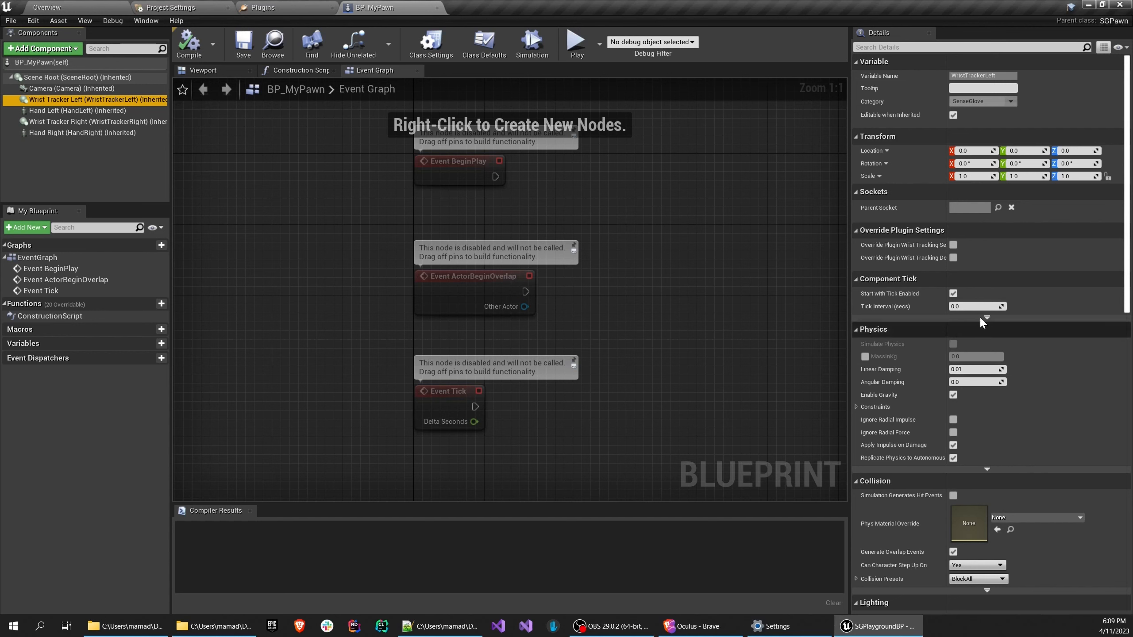
drag(850, 261, 758, 258)
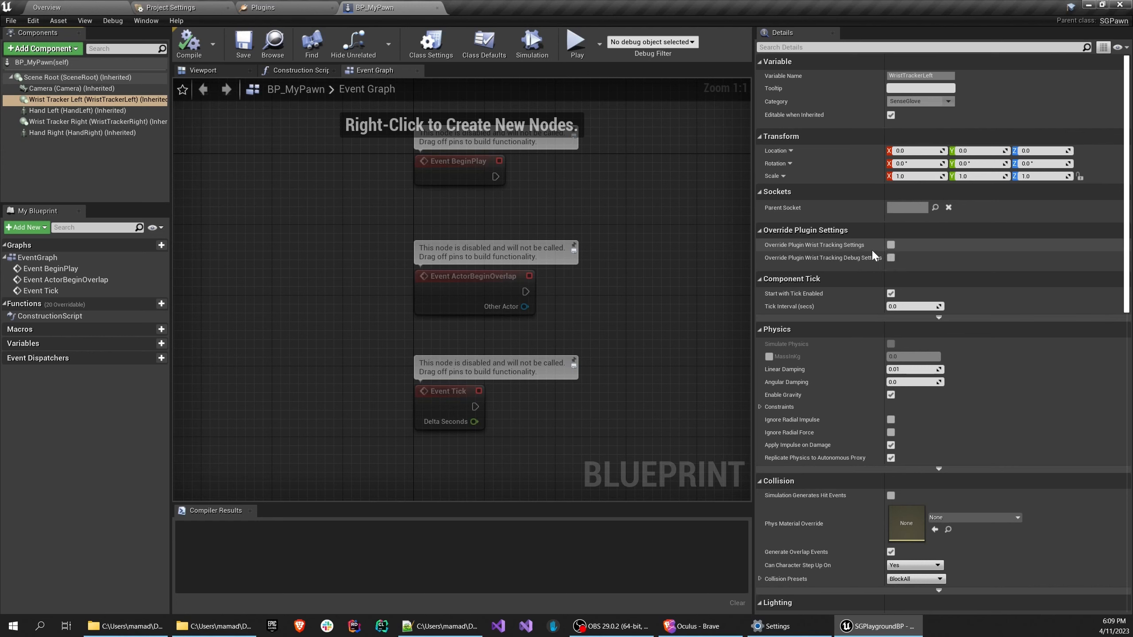
click(891, 245)
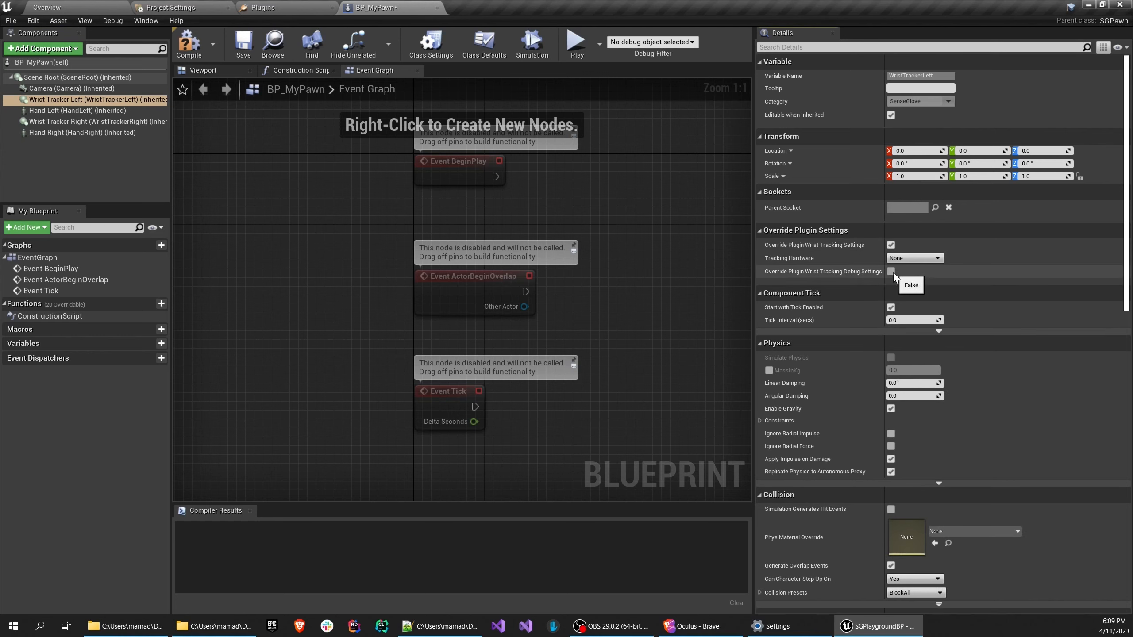
click(890, 271)
click(890, 284)
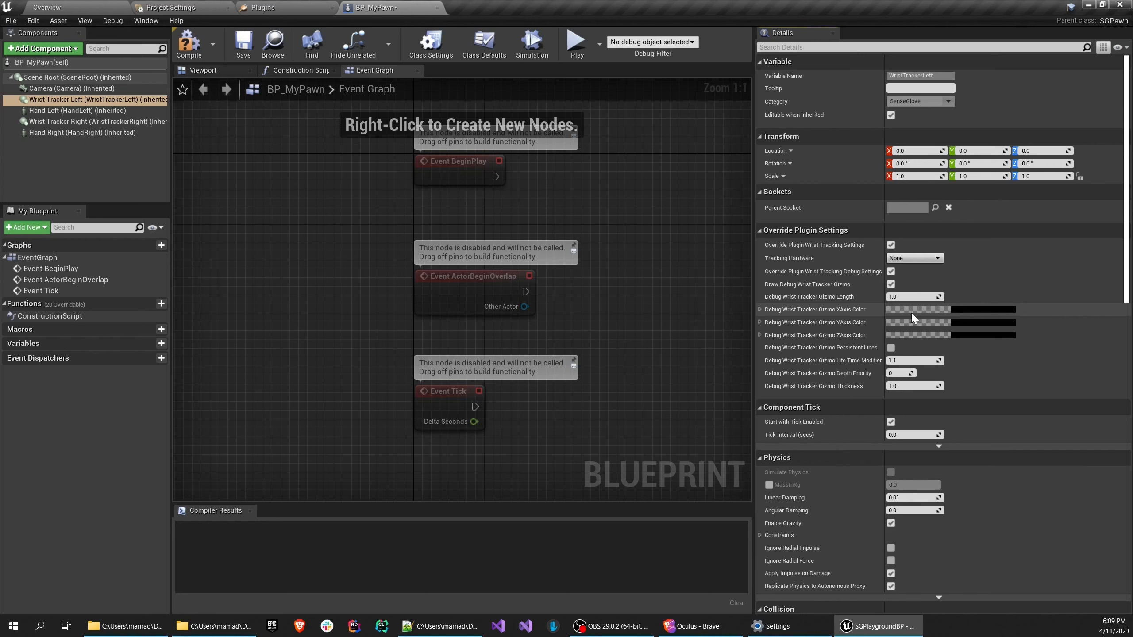
click(891, 271)
Set the left wrist tracker's Tracking Hardware to Quest2 Controller and compile BP_MyPawn.
click(912, 258)
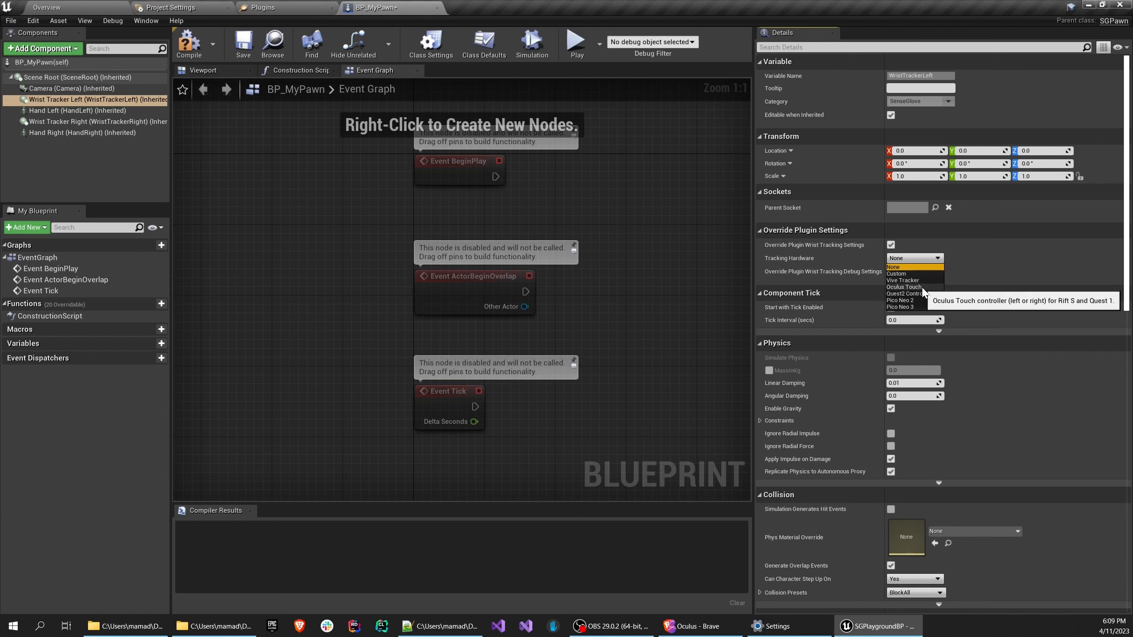
click(906, 294)
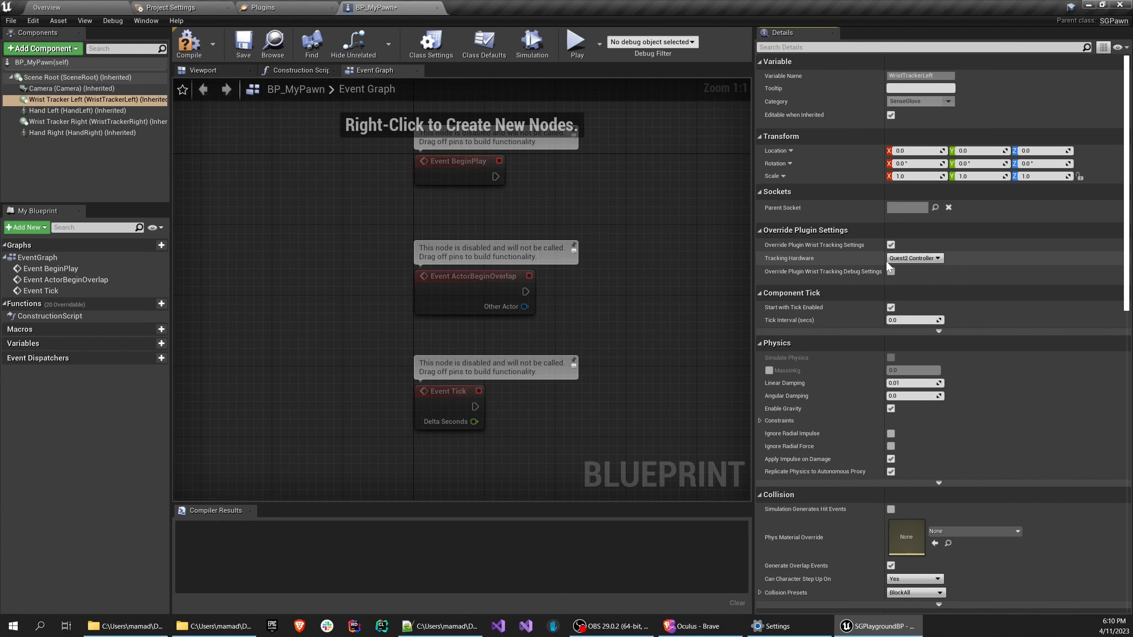
click(188, 53)
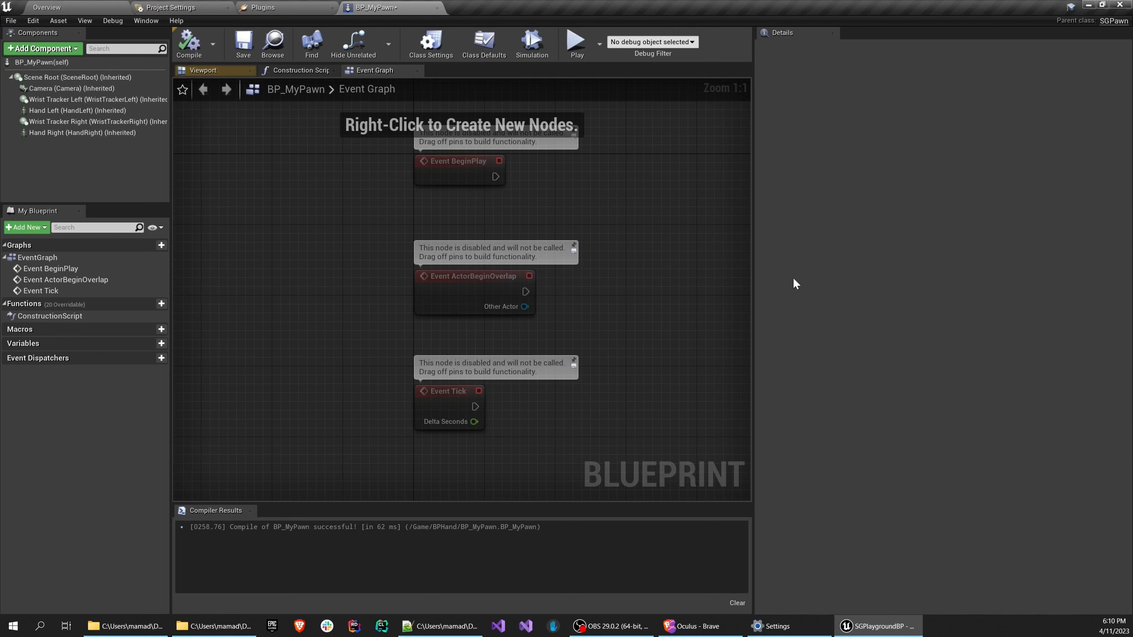
Filter the left wrist tracker's properties by "disp", enable Display Device Model, and clear the filter.
click(50, 102)
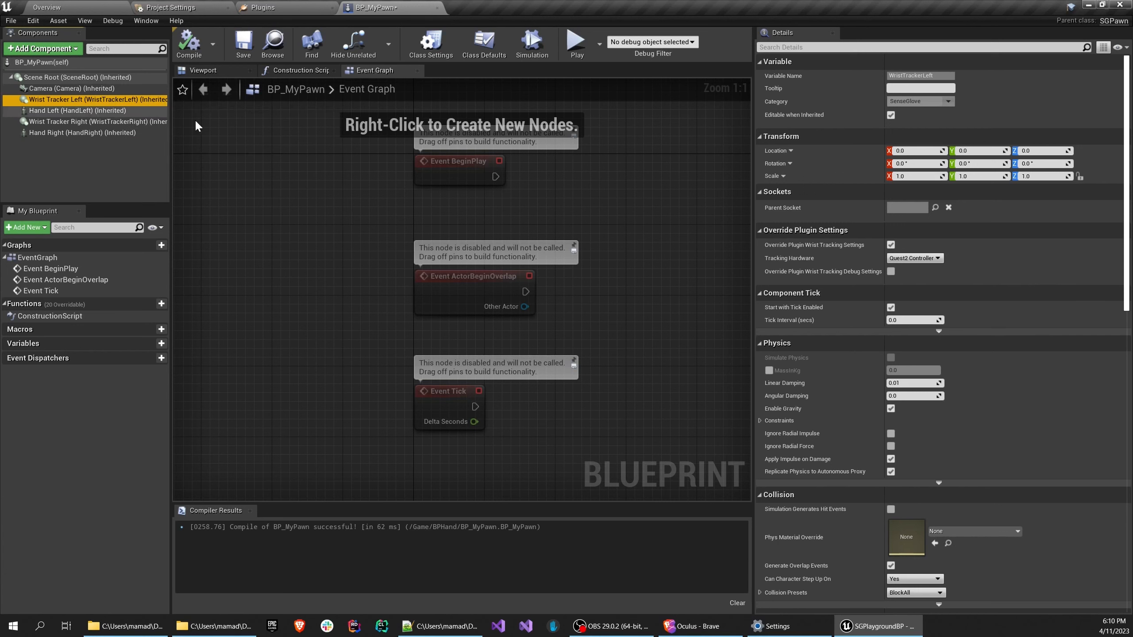
click(865, 47)
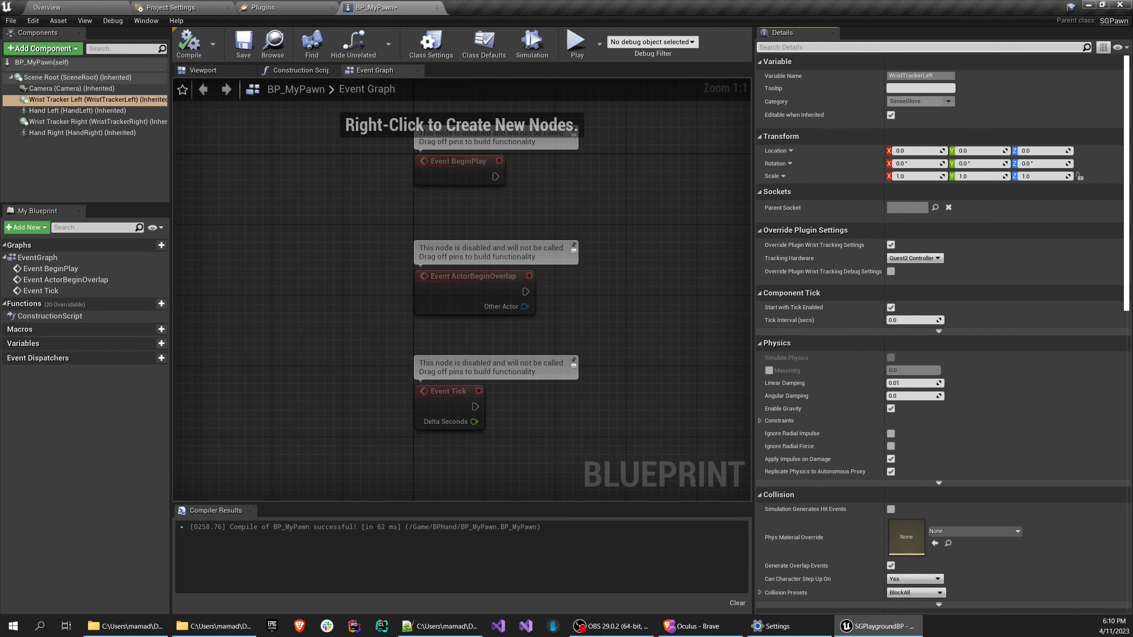
text(disp)
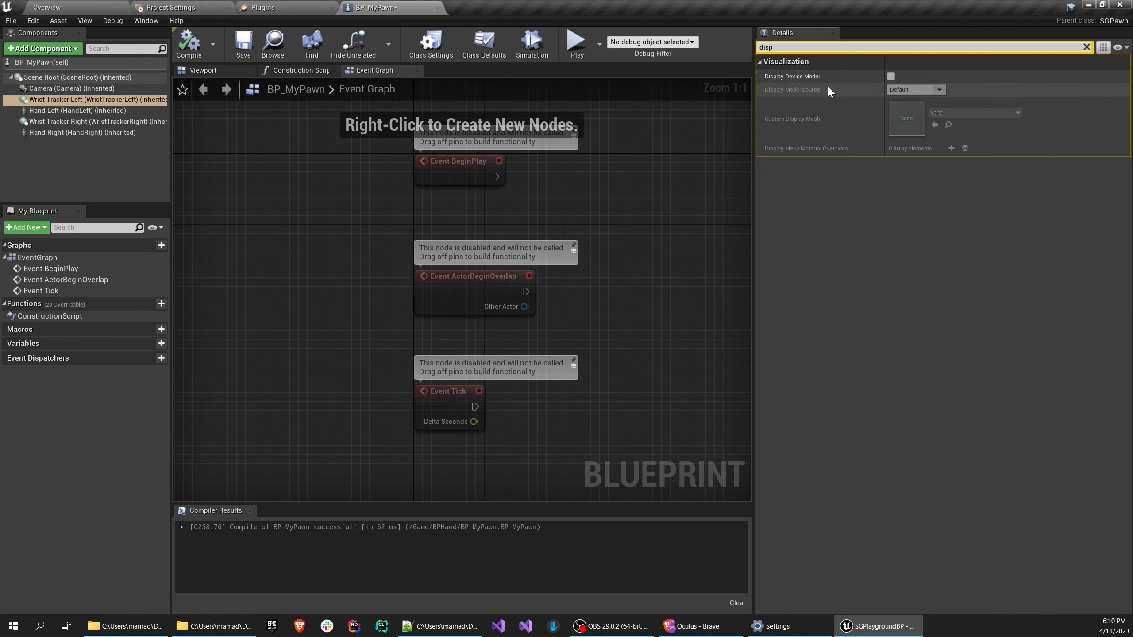
click(890, 77)
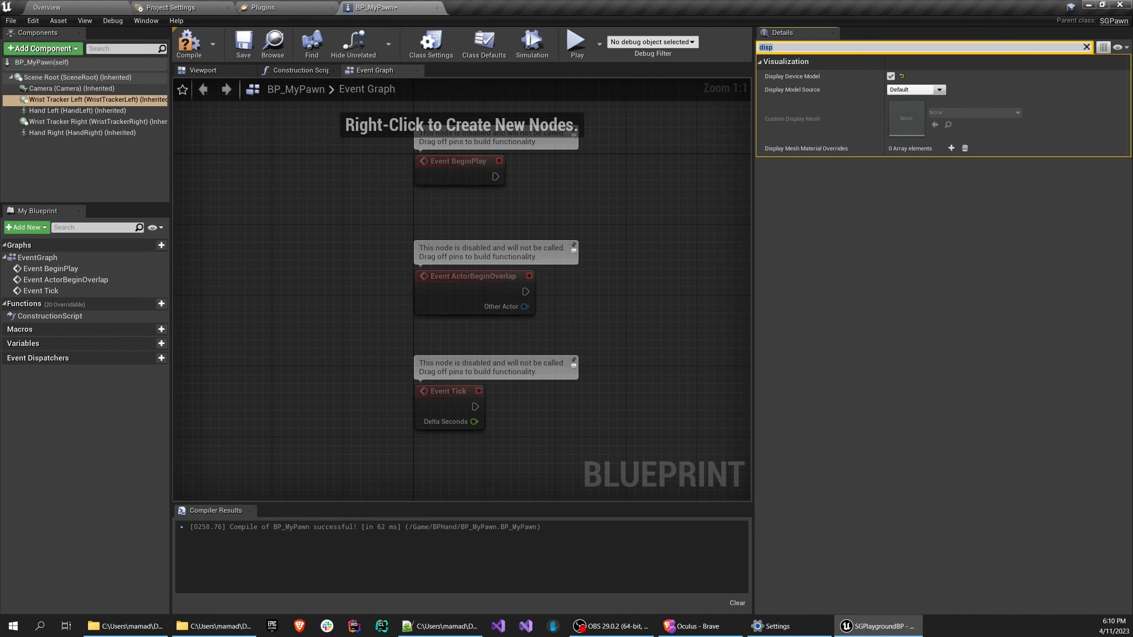
key(BackSpace)
scroll(859, 380, down, 1)
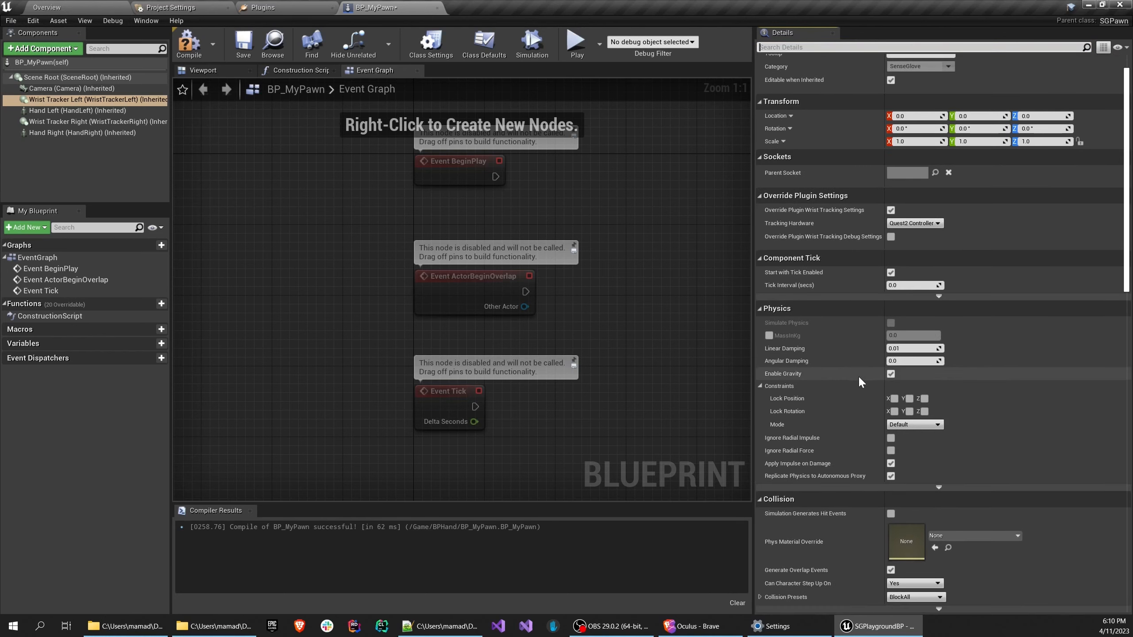
scroll(853, 379, up, 1)
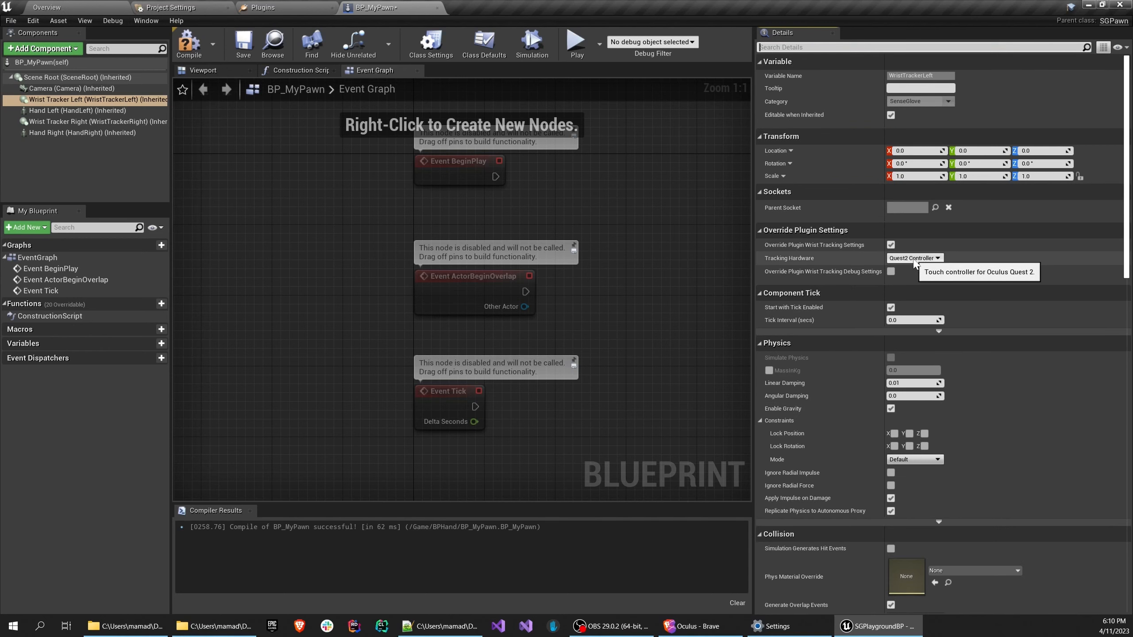
Recompile BP_MyPawn, recheck the left wrist tracker's settings, and save the Blueprint.
click(189, 44)
click(69, 99)
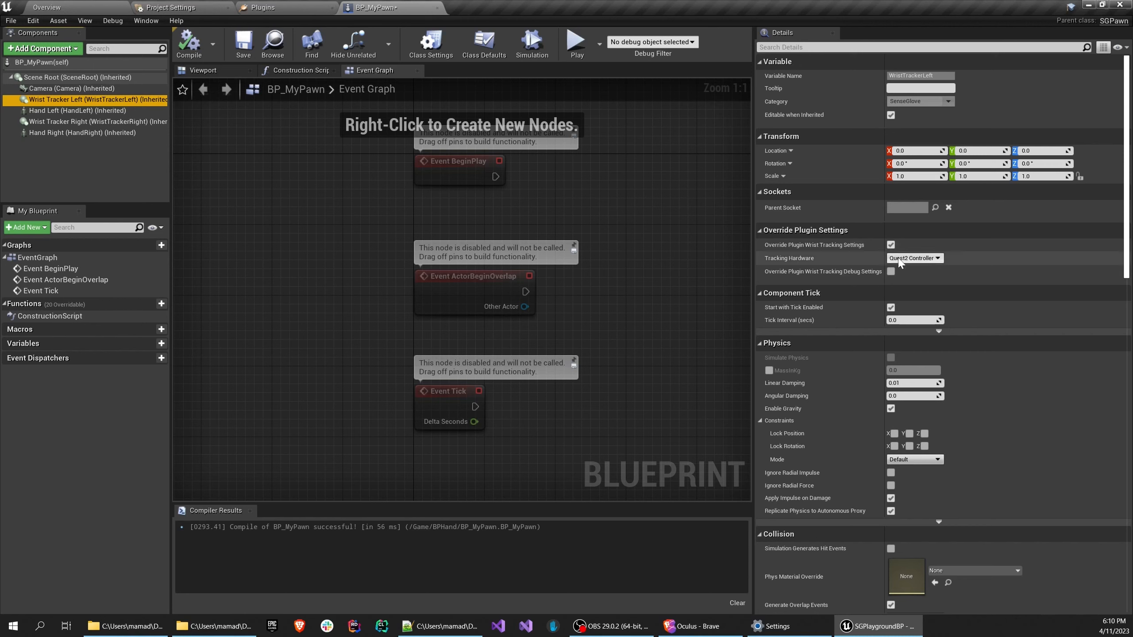
click(236, 50)
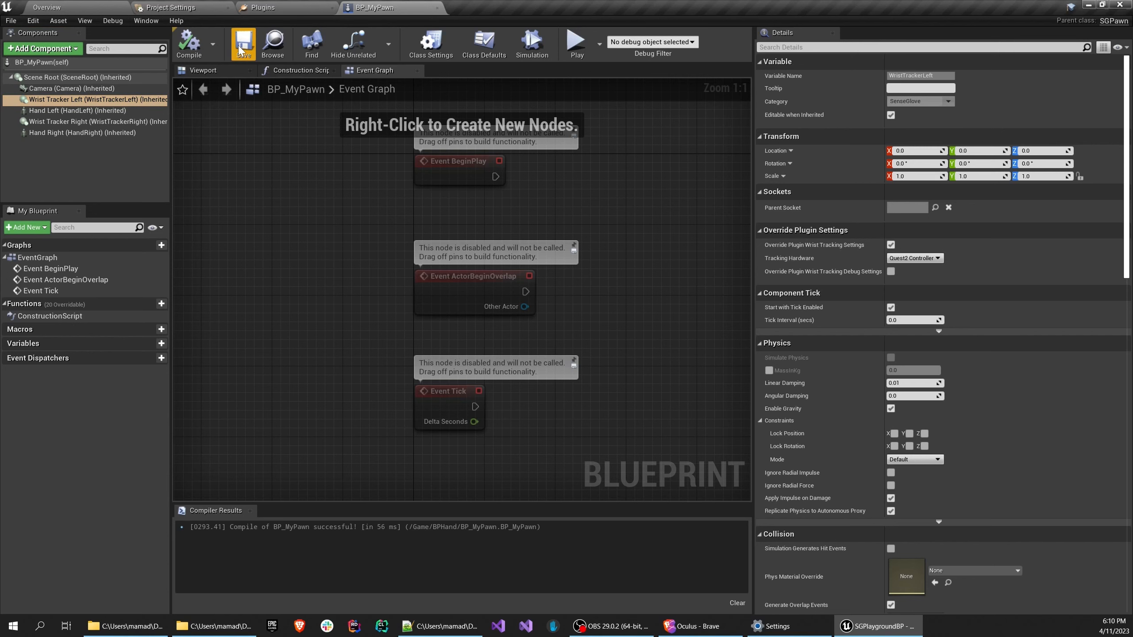
Launch the project on the Quest 2 from the Overview level and show the deployment's output log.
click(74, 6)
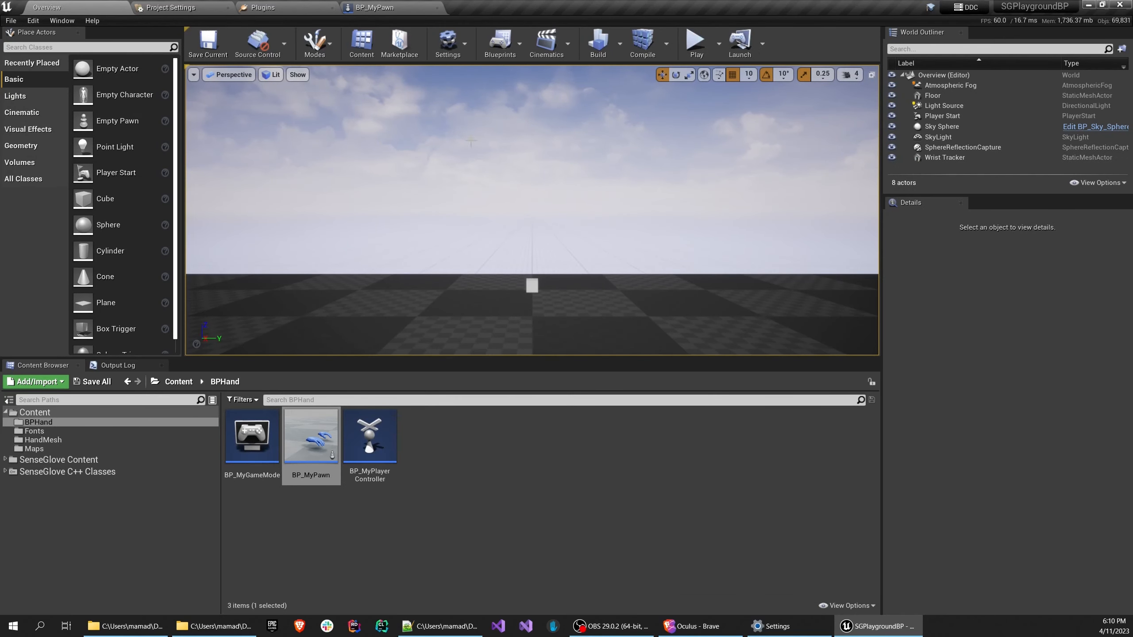
click(761, 44)
mouse_move(801, 92)
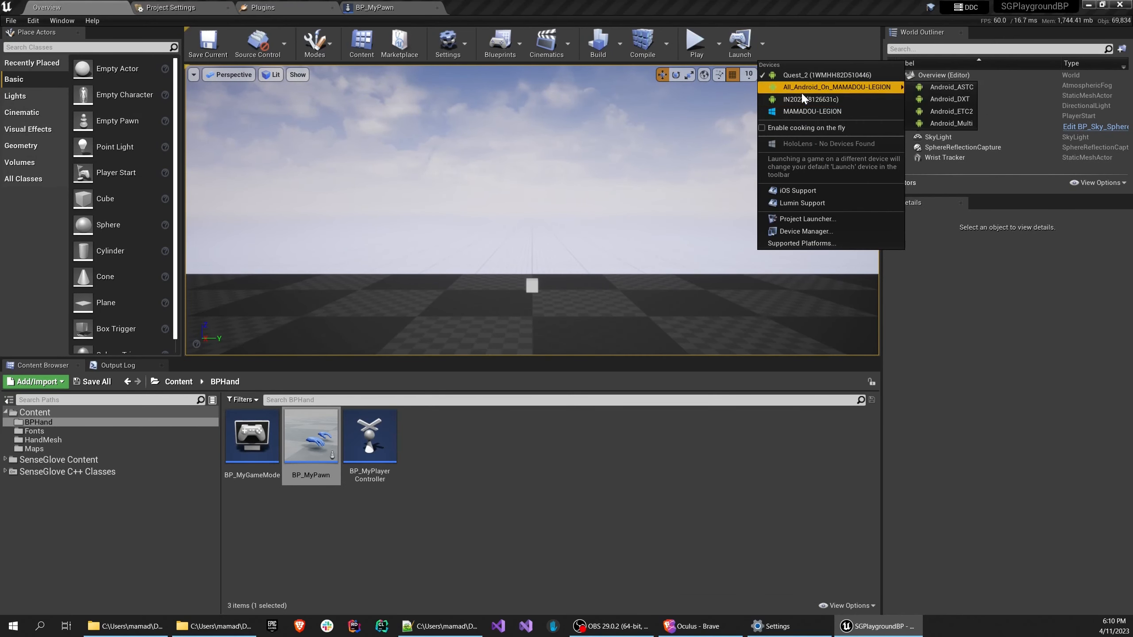
click(803, 75)
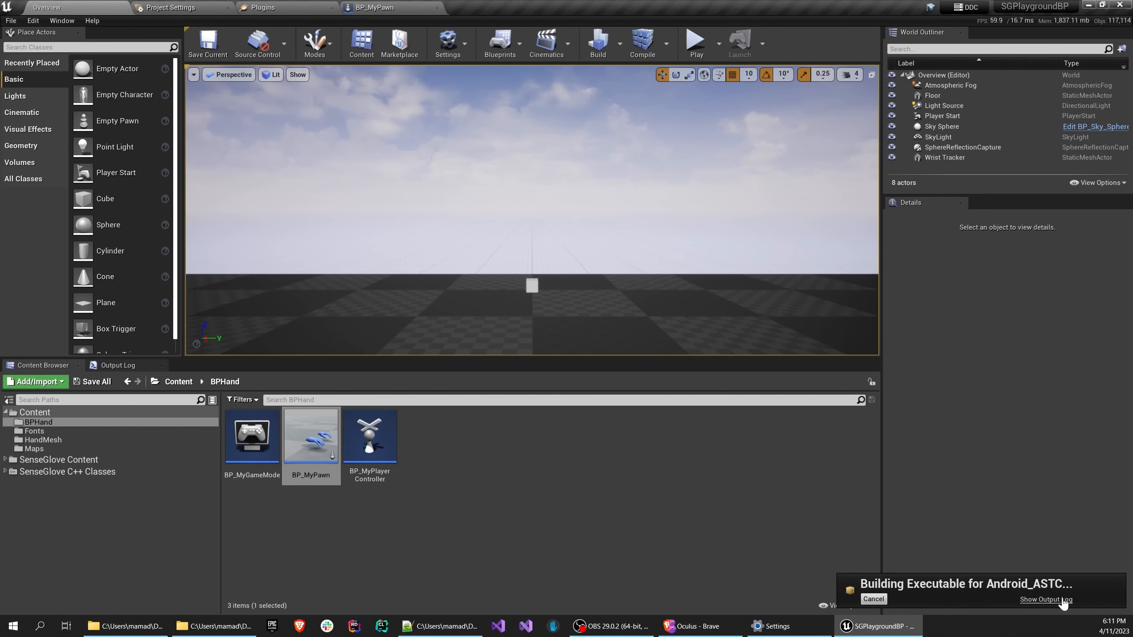
click(1061, 599)
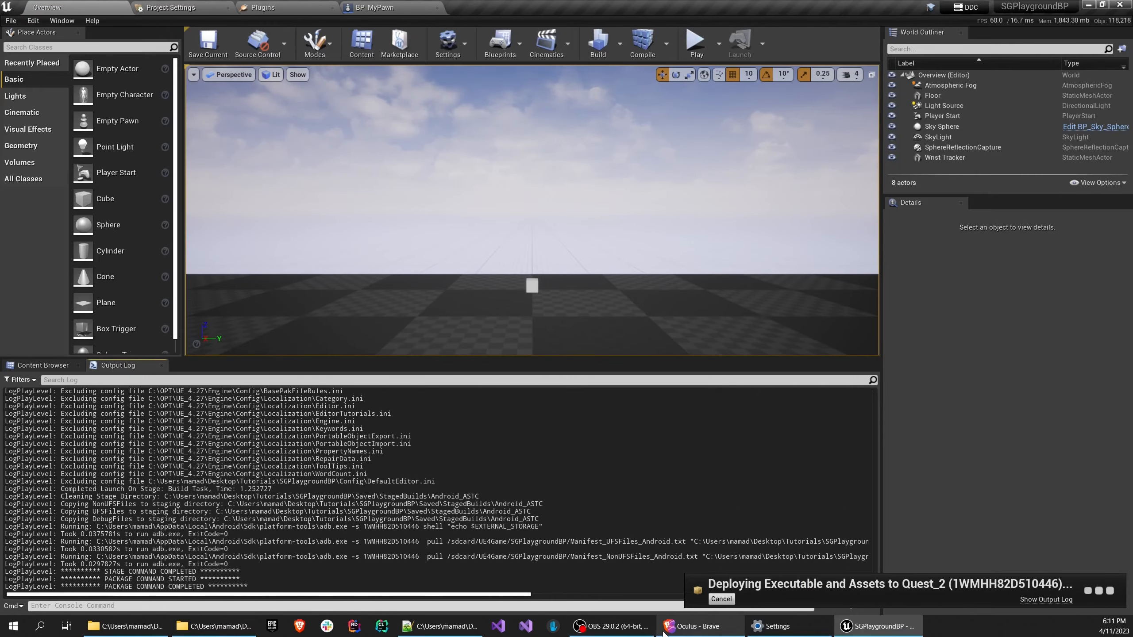
Check the headset view on the Oculus casting page in Brave, and cancel the run in Unreal Editor.
mouse_move(688, 629)
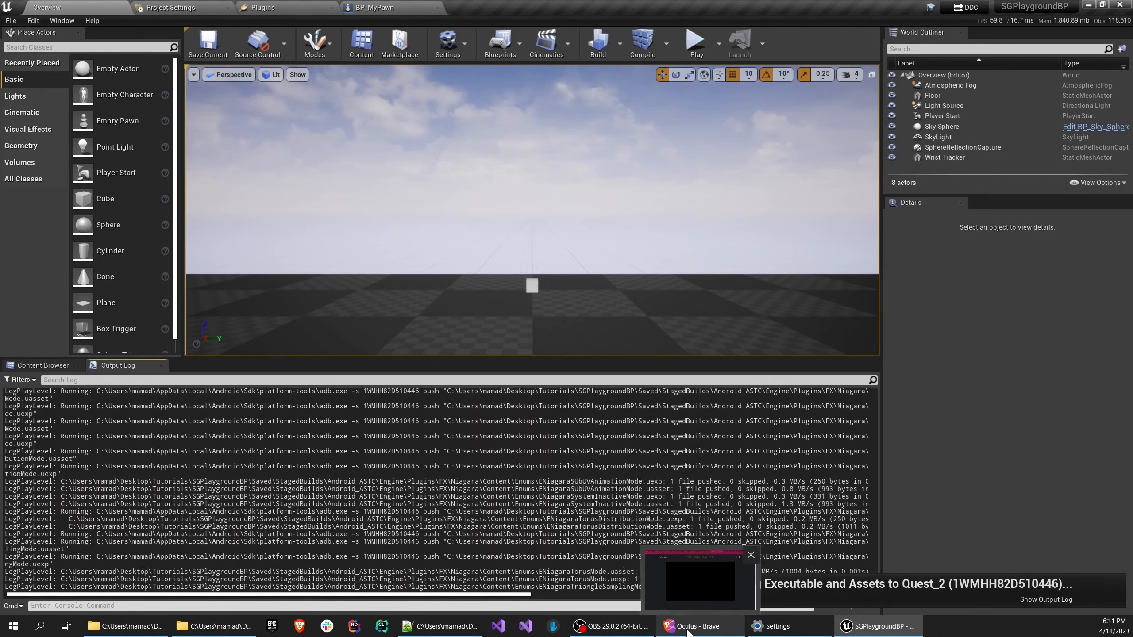
click(687, 632)
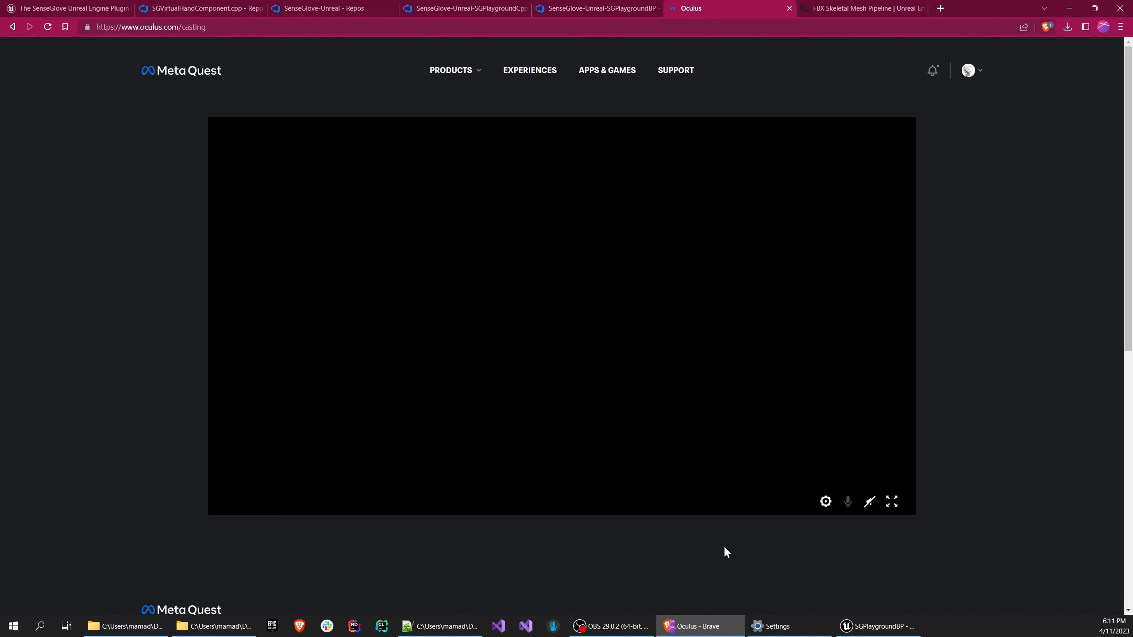
click(859, 627)
click(45, 365)
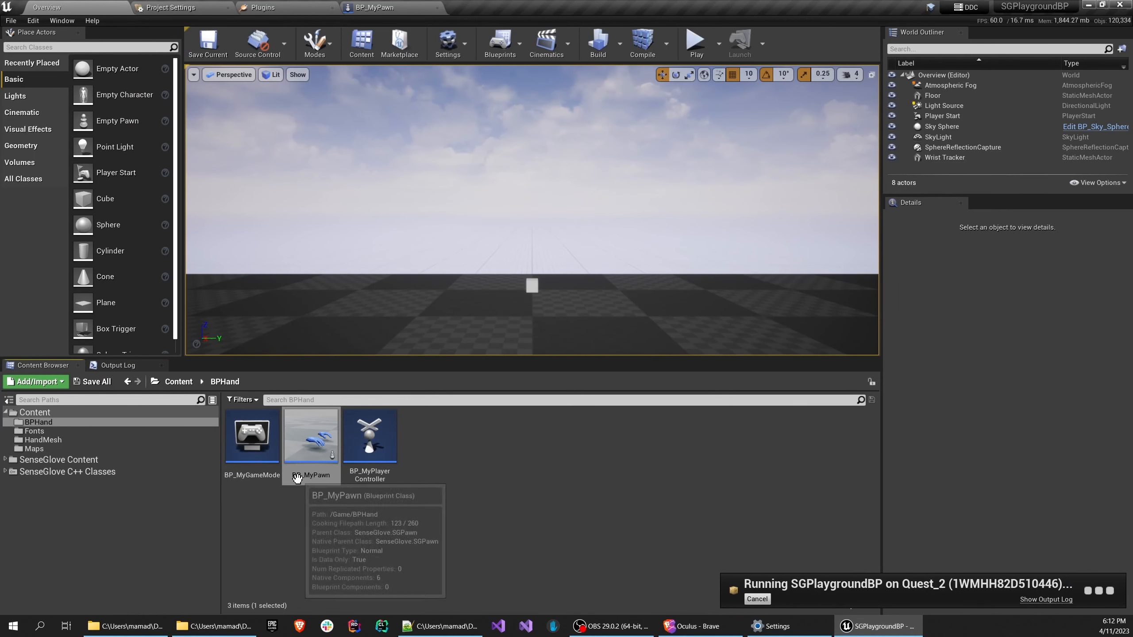
click(756, 599)
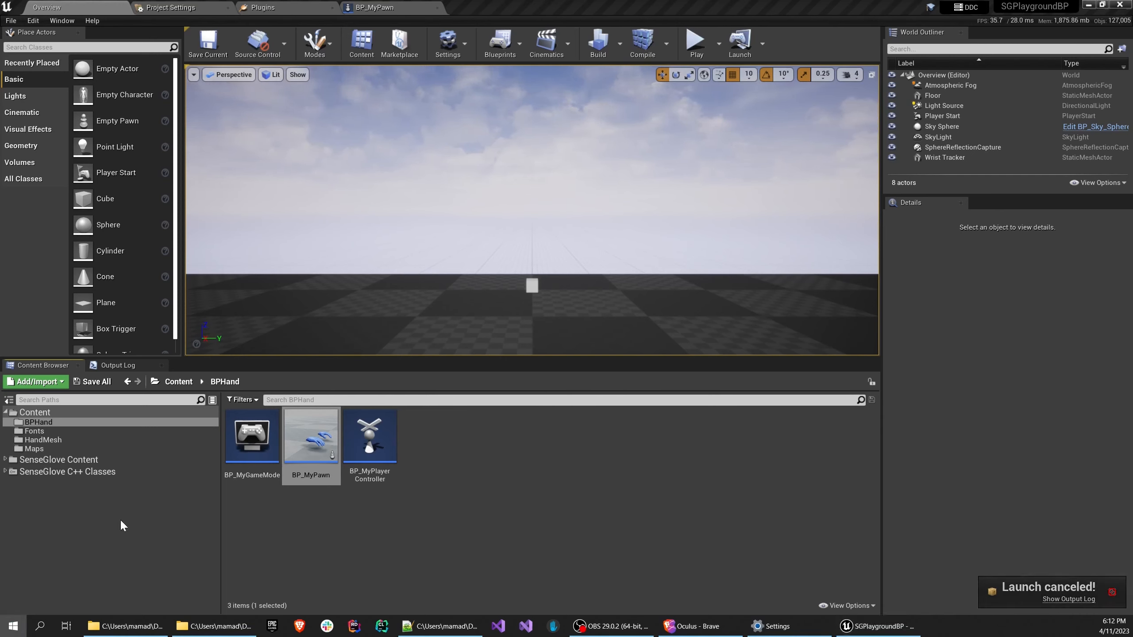
Pair the NOVA-1217-L glove over Bluetooth in Windows Settings, and move the SenseCom window clear of the asset area.
key(alt+Tab)
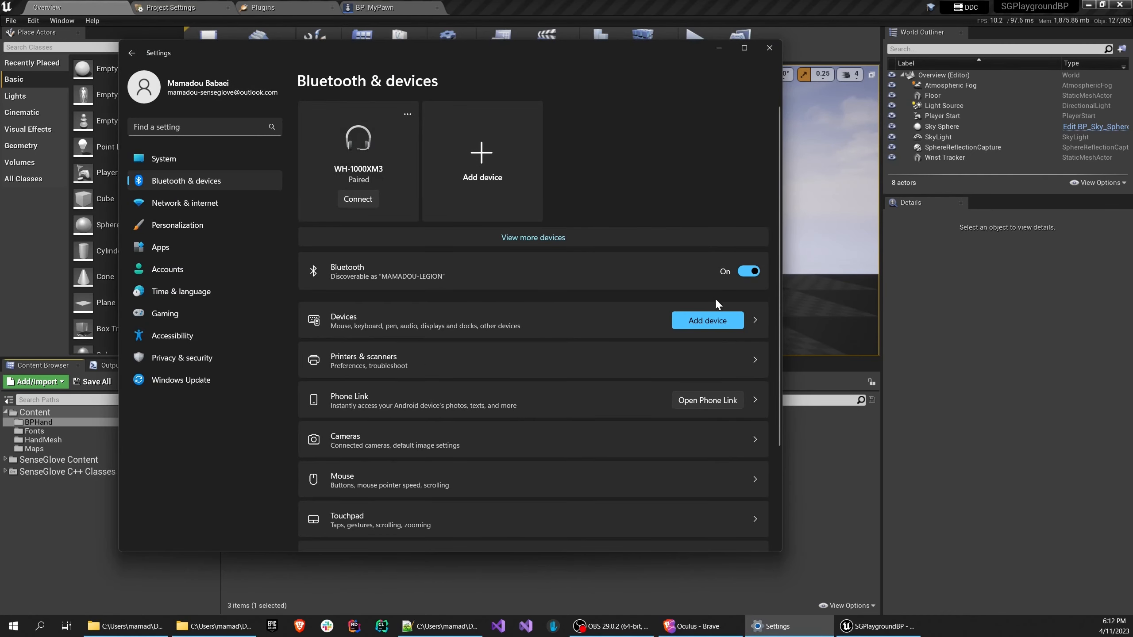
click(707, 320)
click(393, 194)
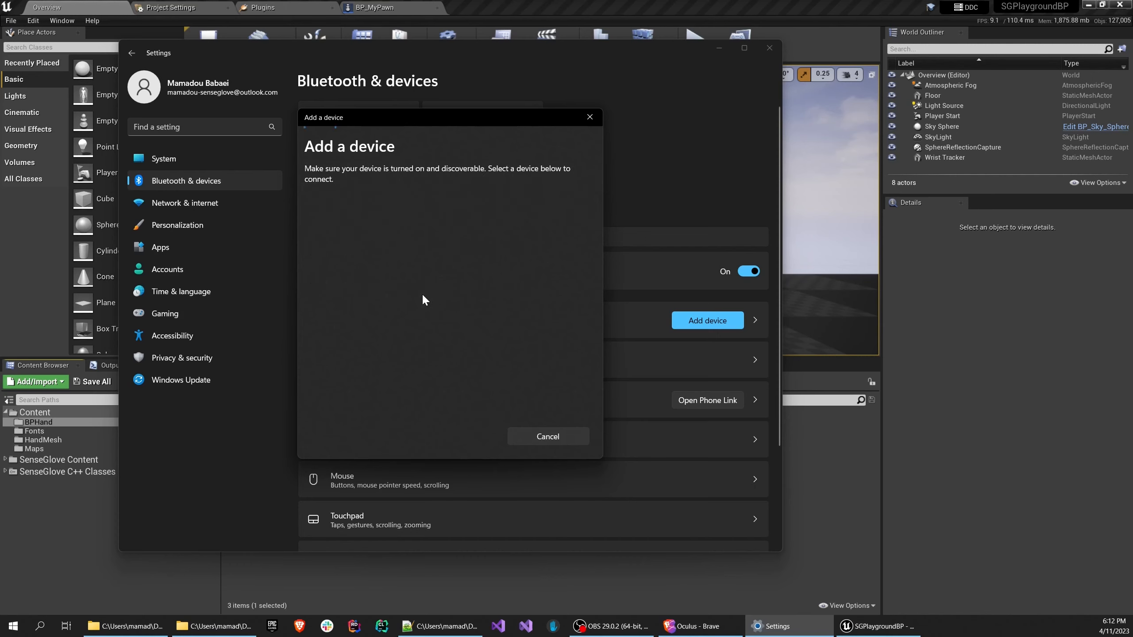
click(359, 235)
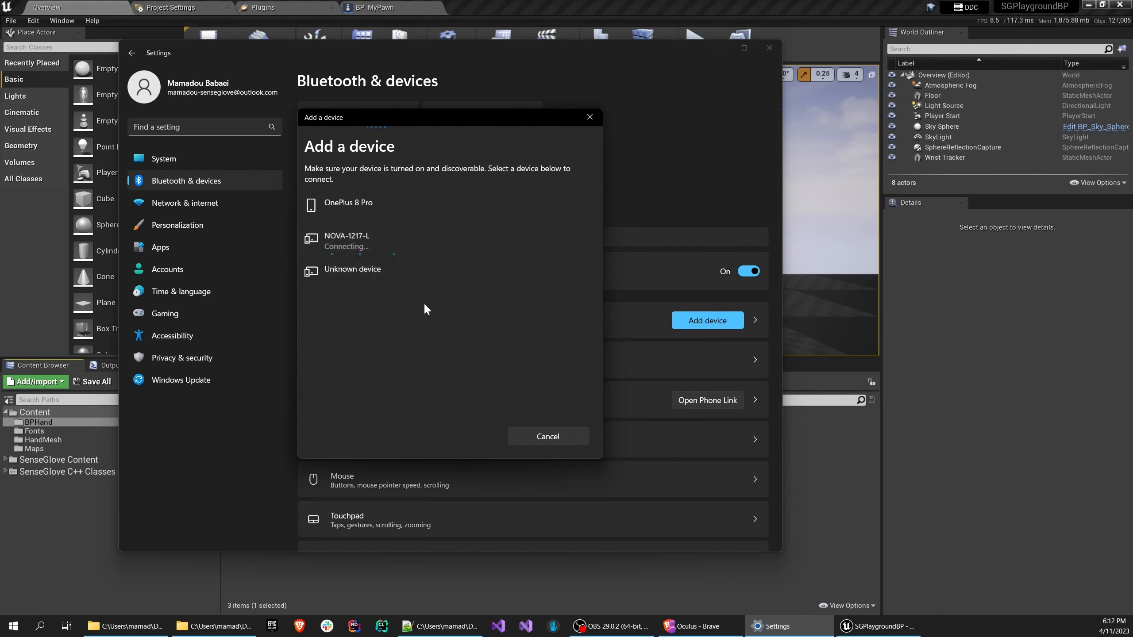
click(393, 307)
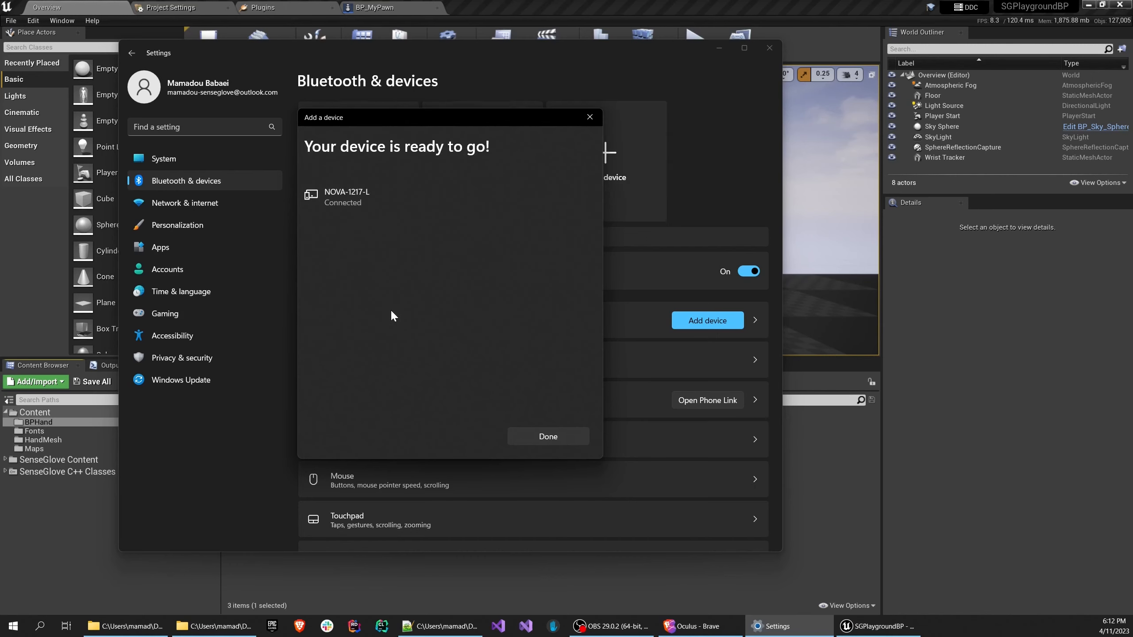
click(549, 436)
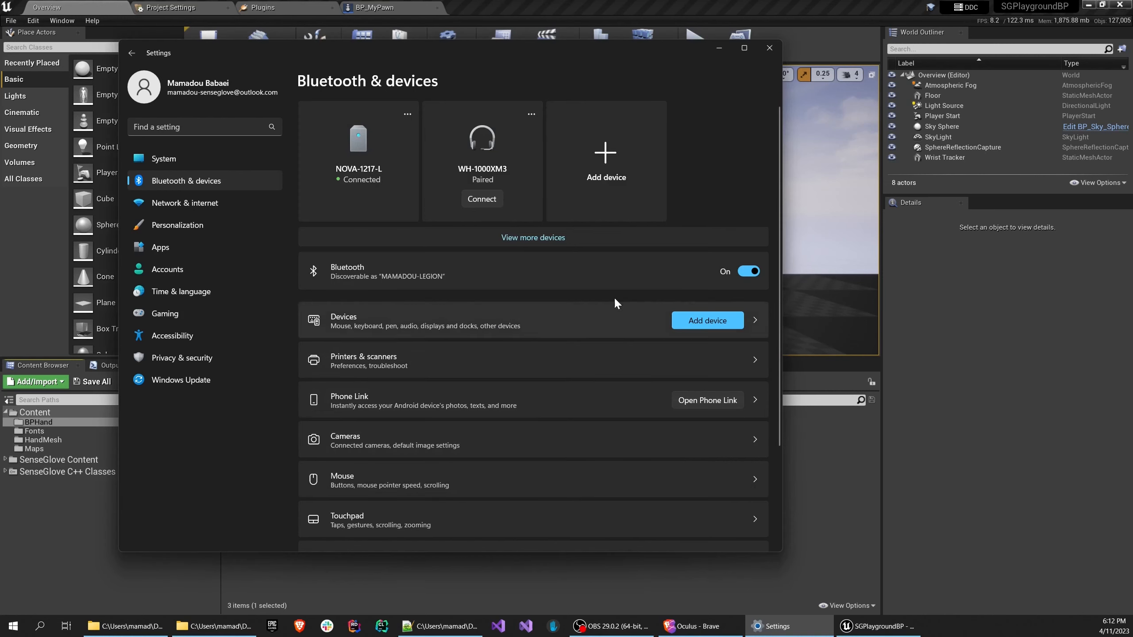
click(719, 49)
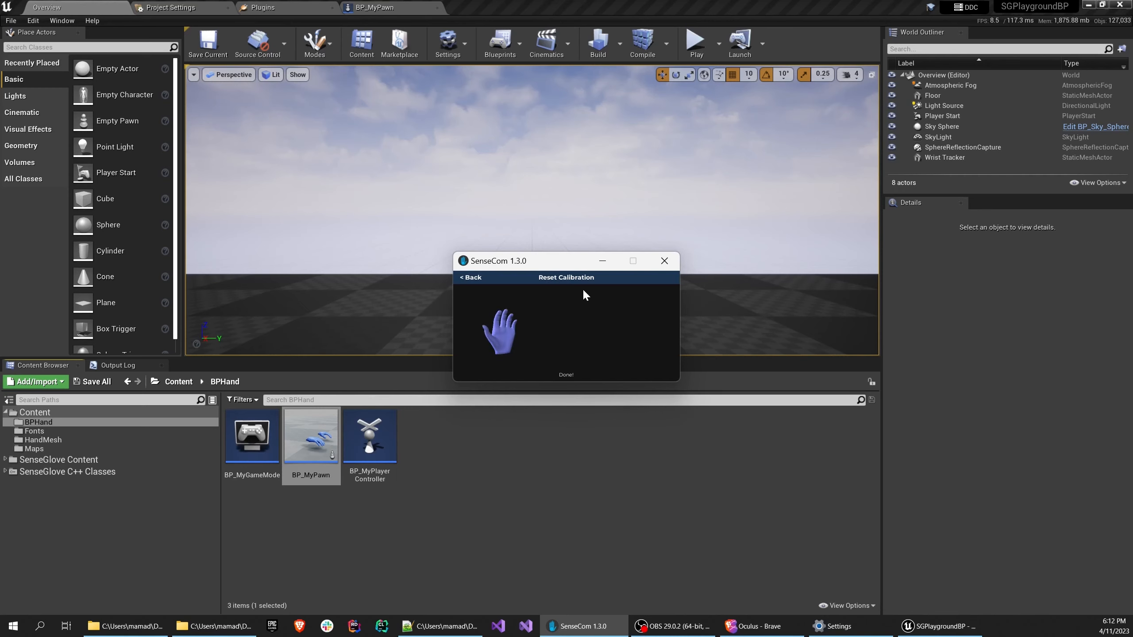
drag(574, 263, 997, 471)
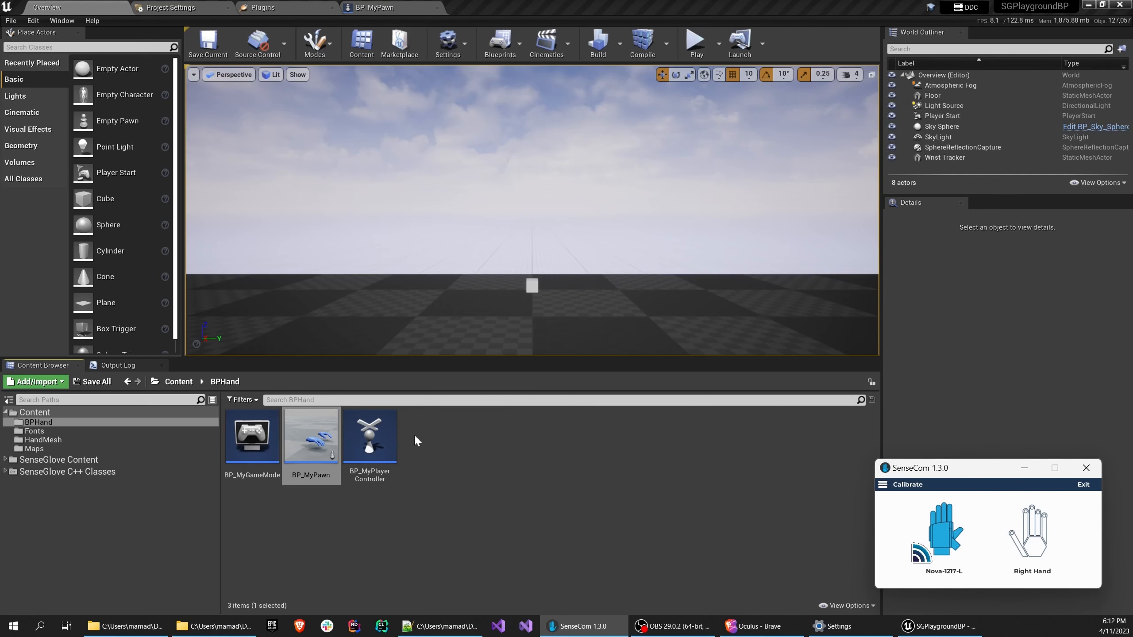
Create a Blueprint class in the BPHand folder with SGVirtualHandActor as its parent, keeping the default name.
click(422, 493)
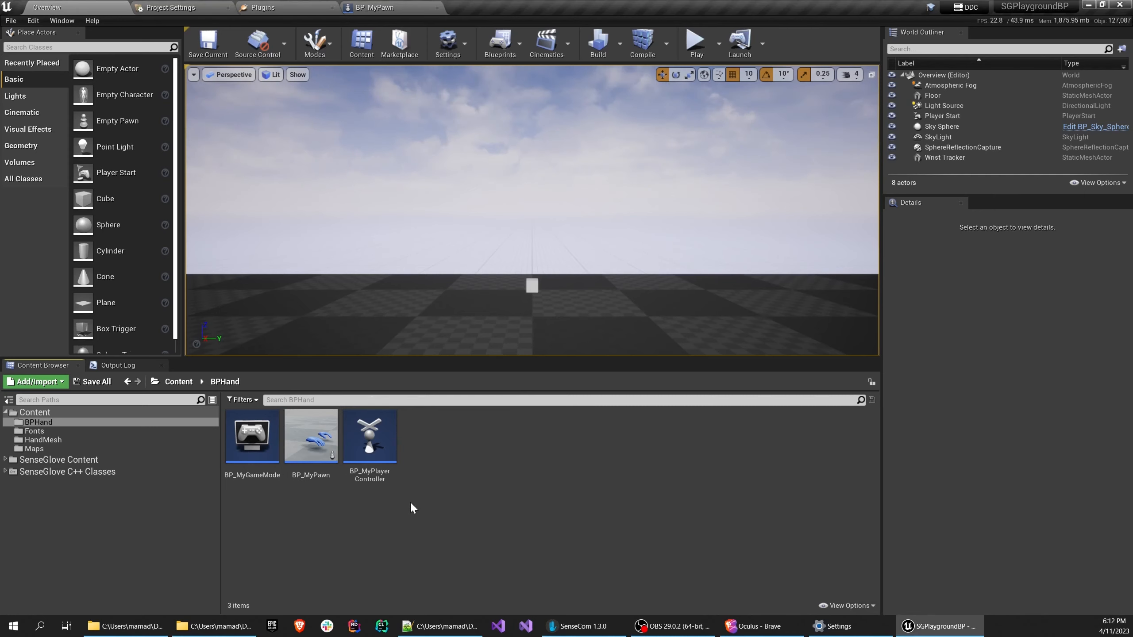
right_click(455, 493)
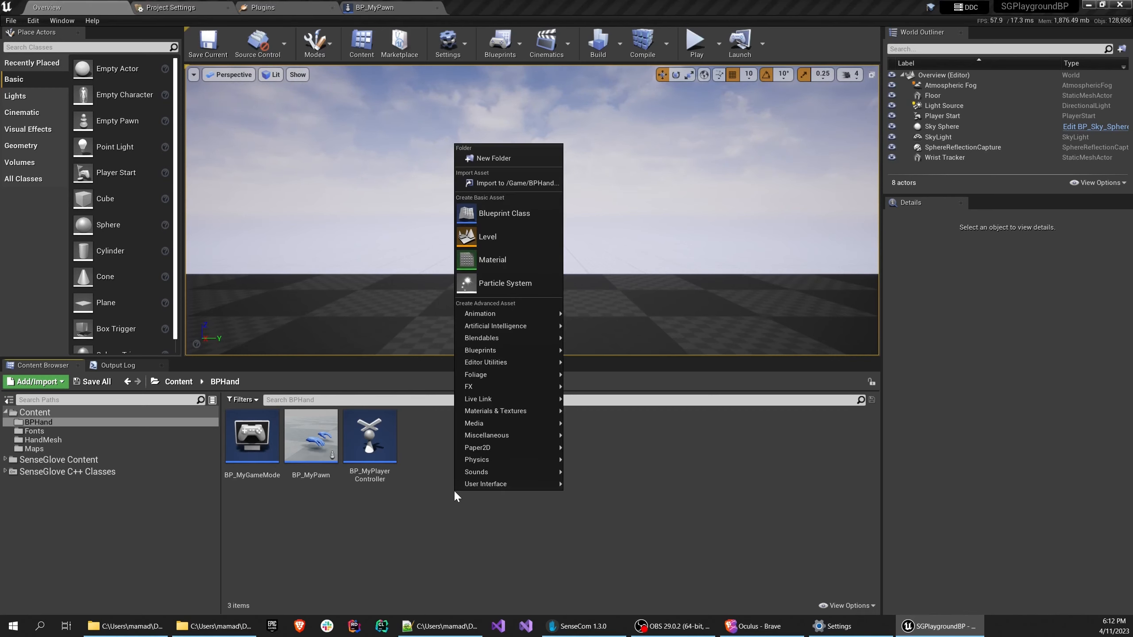
click(505, 214)
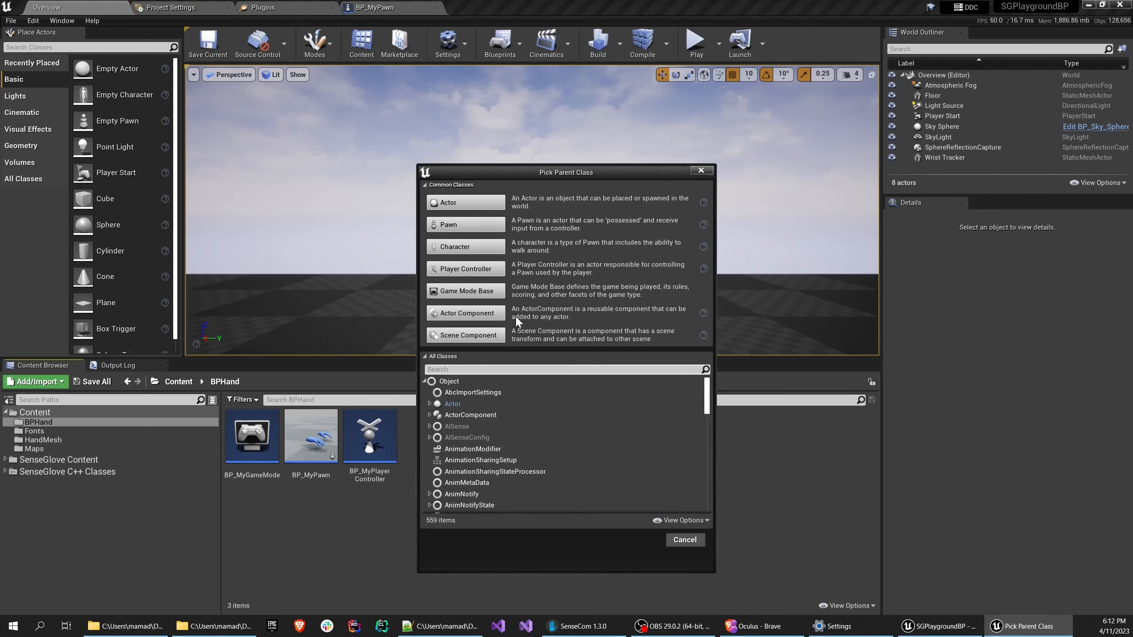
text(SG)
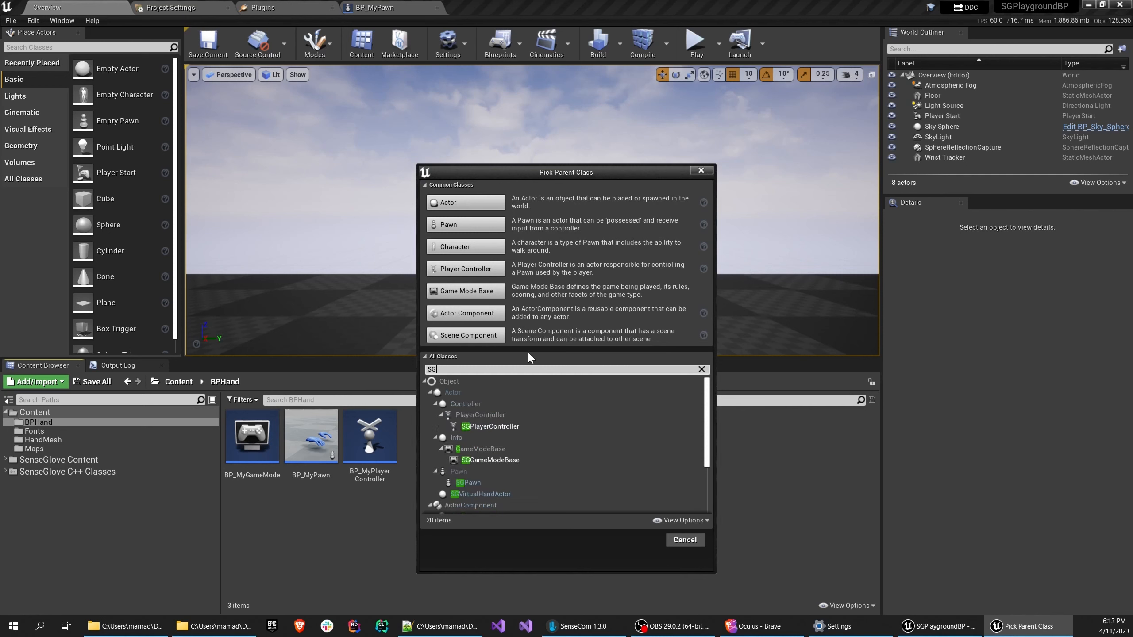
text(Vir)
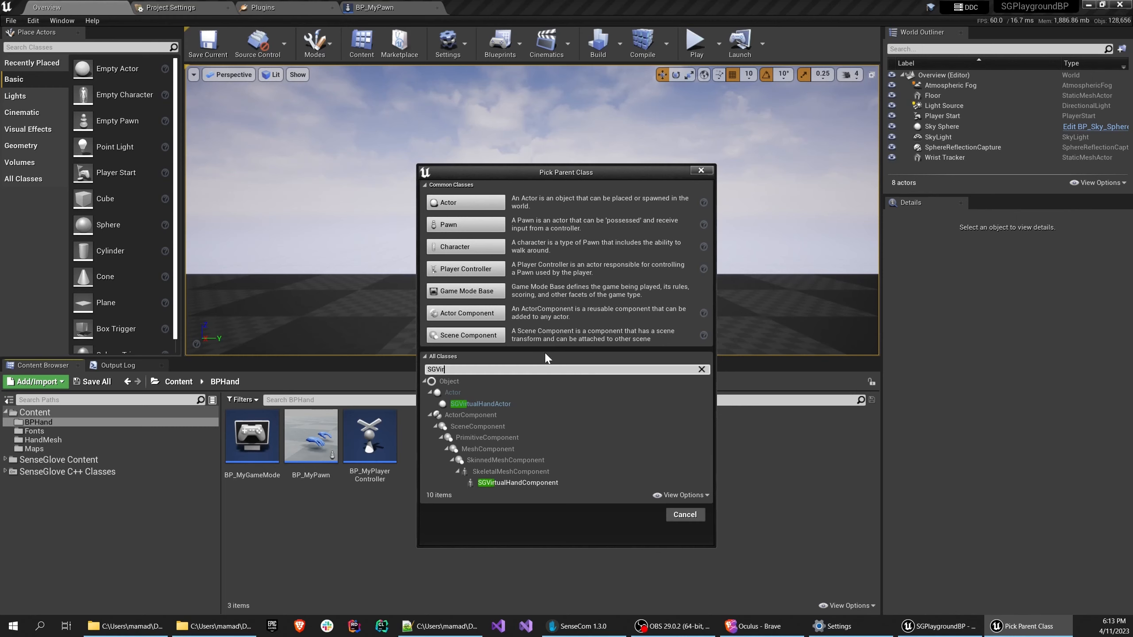
click(475, 404)
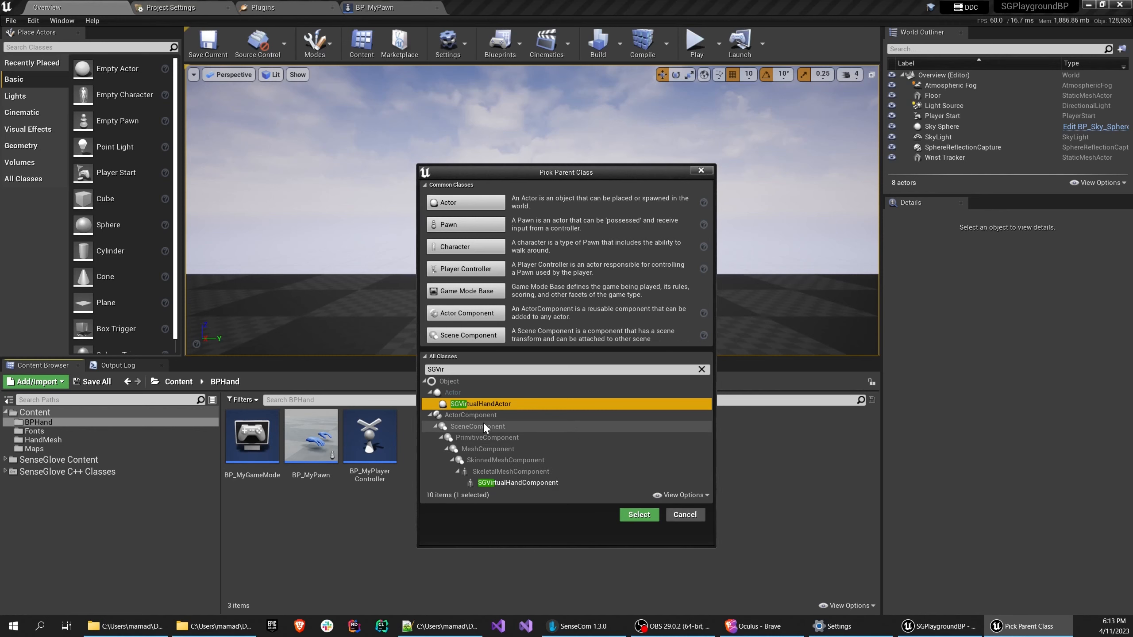
click(638, 515)
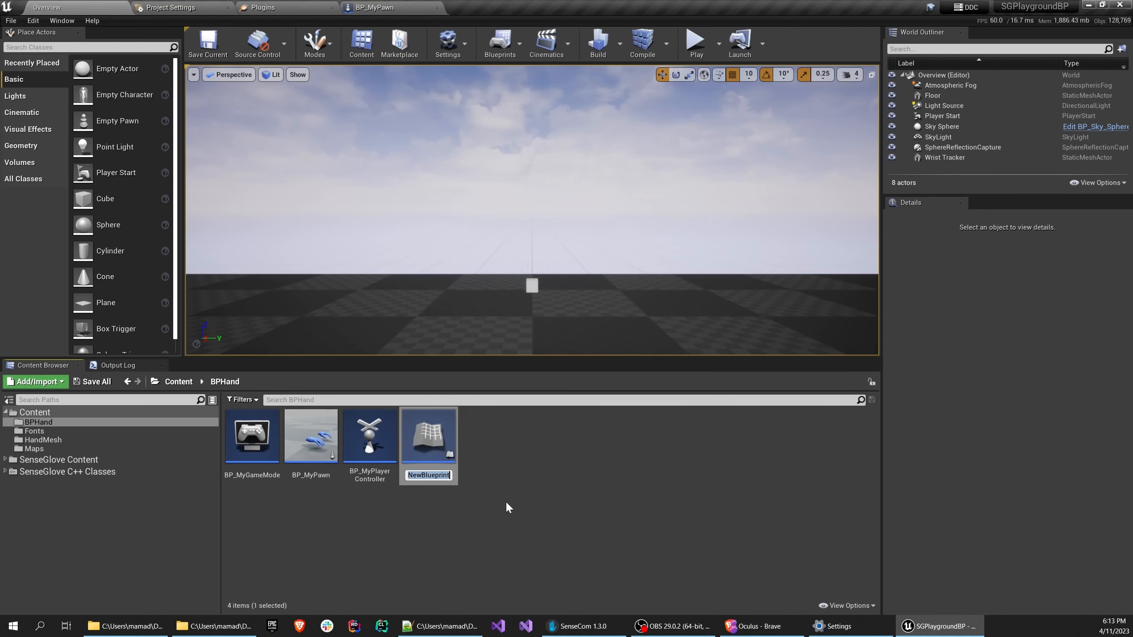
key(Return)
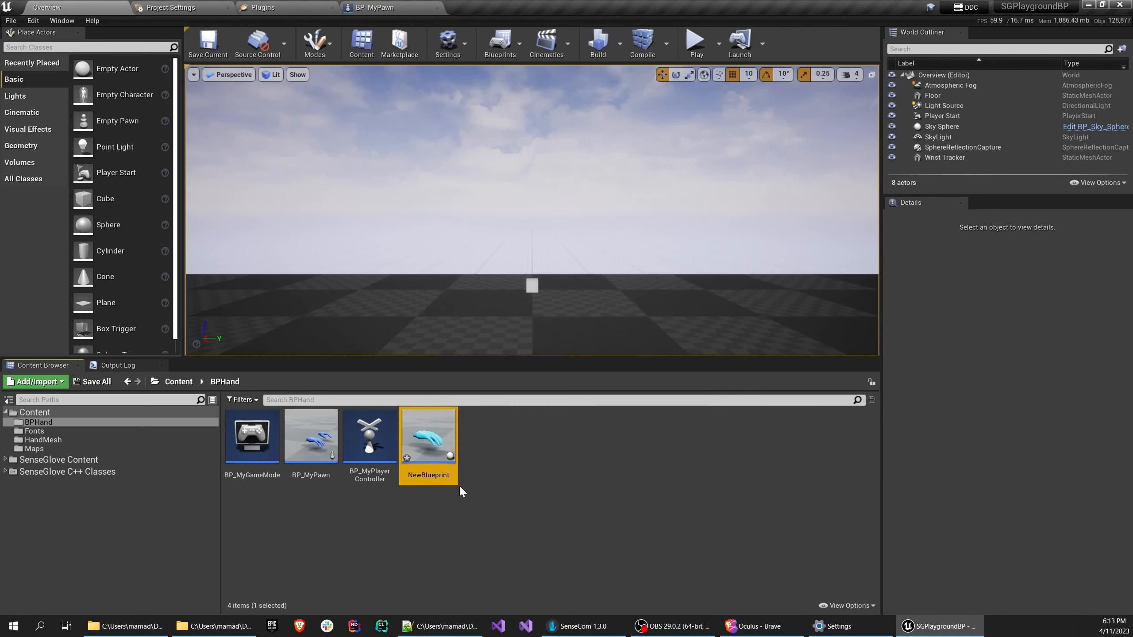
Open the NewBlueprint asset for editing and inspect its hand model and Wrist Tracker component.
double_click(431, 443)
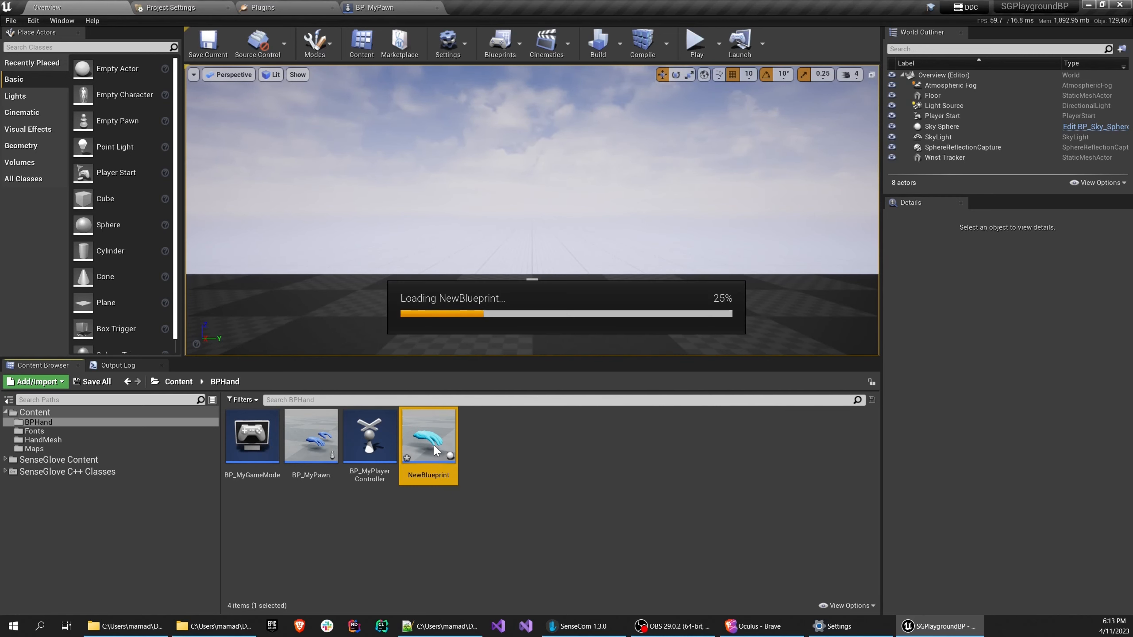
scroll(495, 298, up, 12)
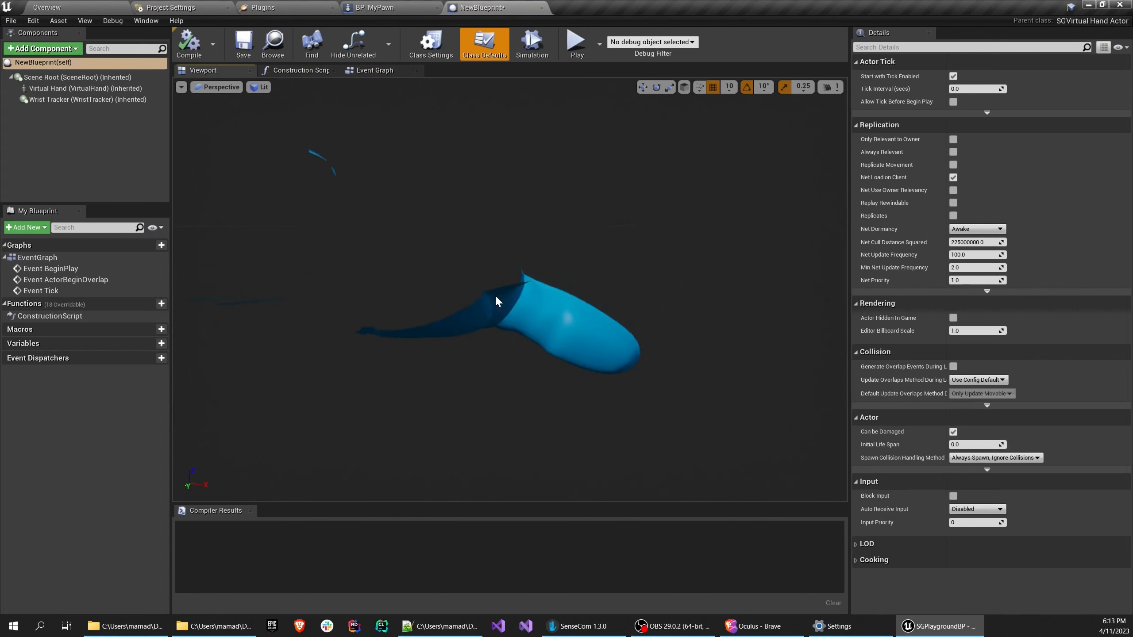
scroll(495, 298, down, 5)
mouse_move(495, 297)
right_down()
mouse_move(478, 310)
mouse_move(489, 270)
mouse_move(530, 275)
mouse_move(499, 286)
right_up()
key(w)
key(w)
click(48, 100)
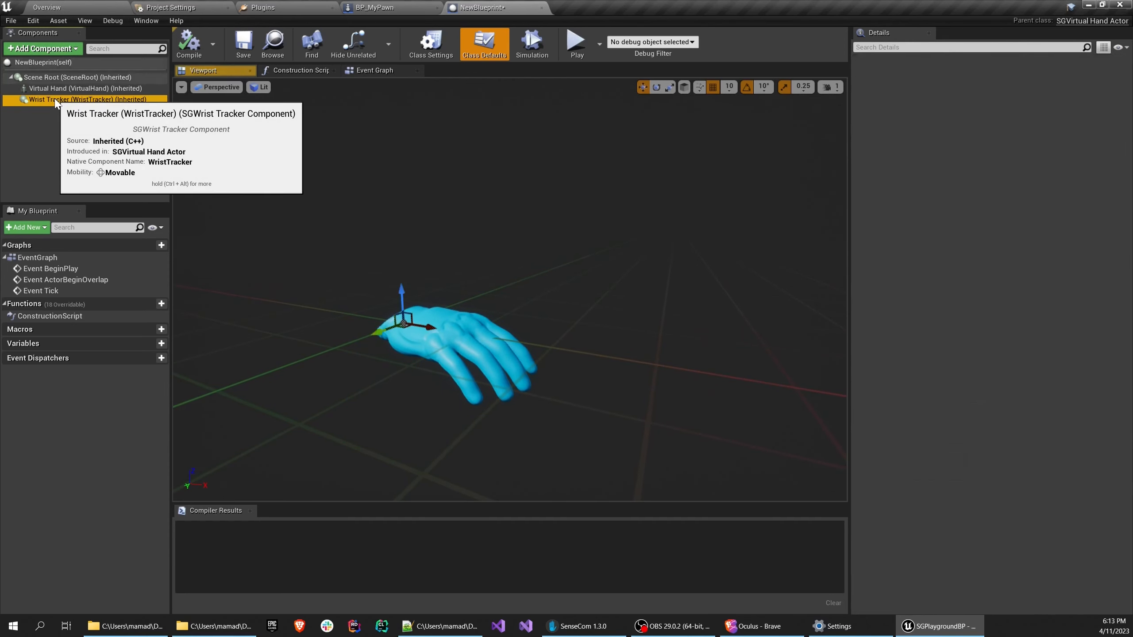
Set the skeletal mesh of the Virtual Hand component to SKM_MannyXR_left.
click(62, 91)
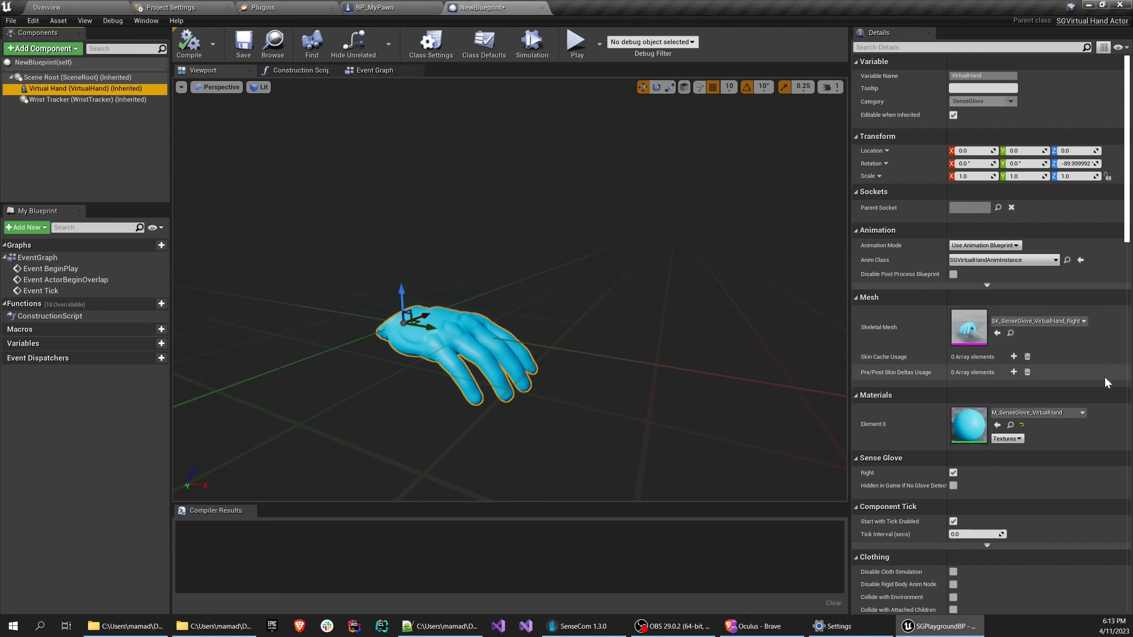
click(1030, 322)
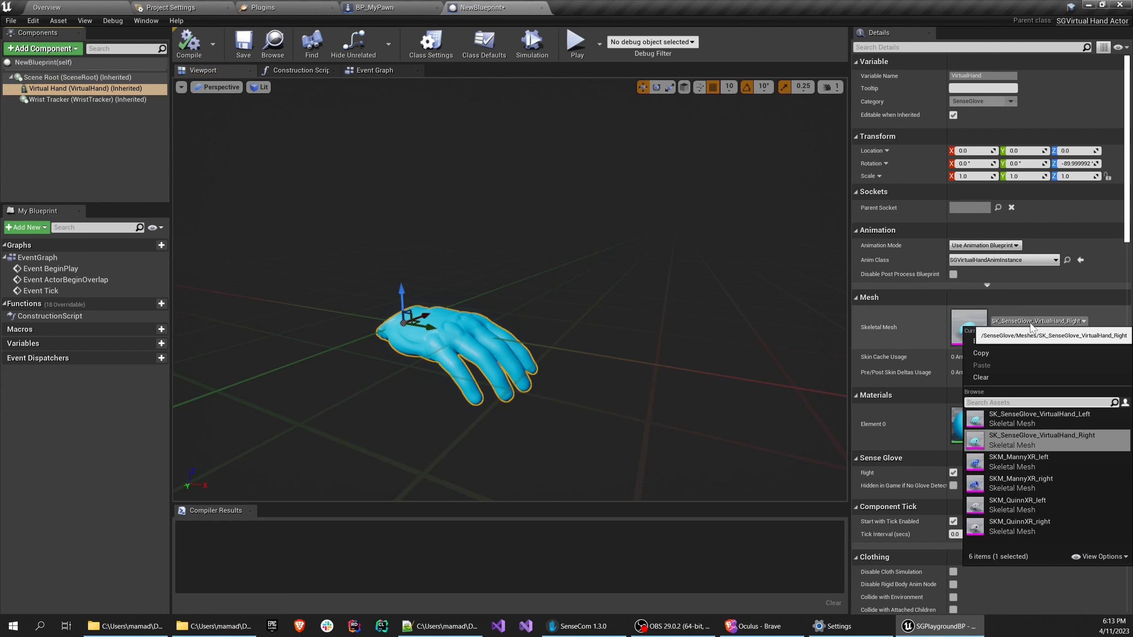
click(1027, 466)
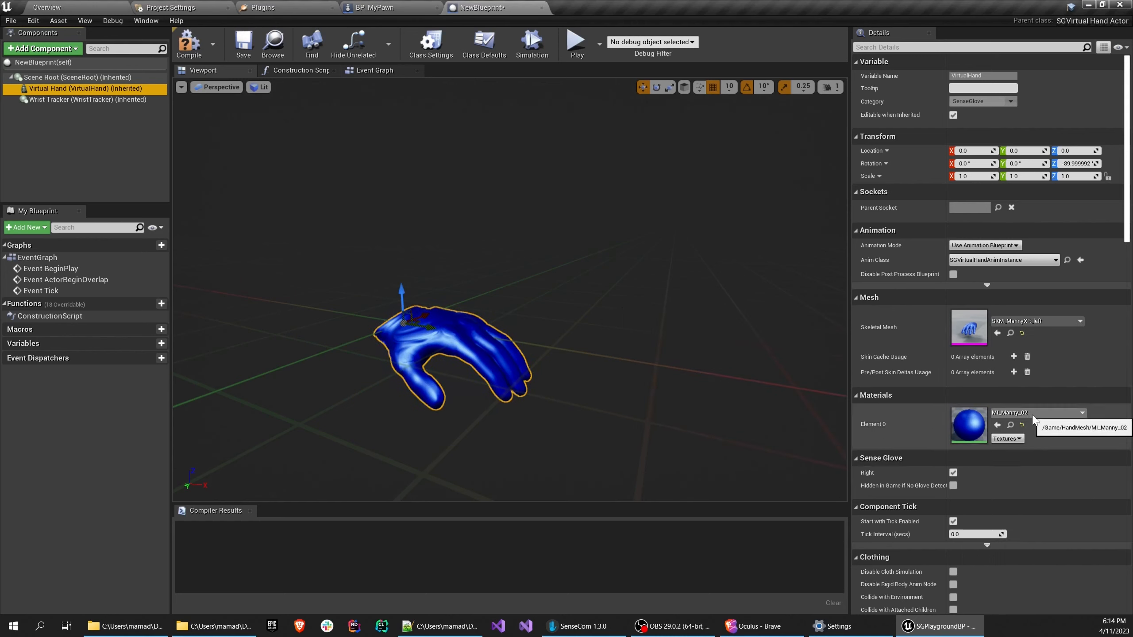
click(1024, 325)
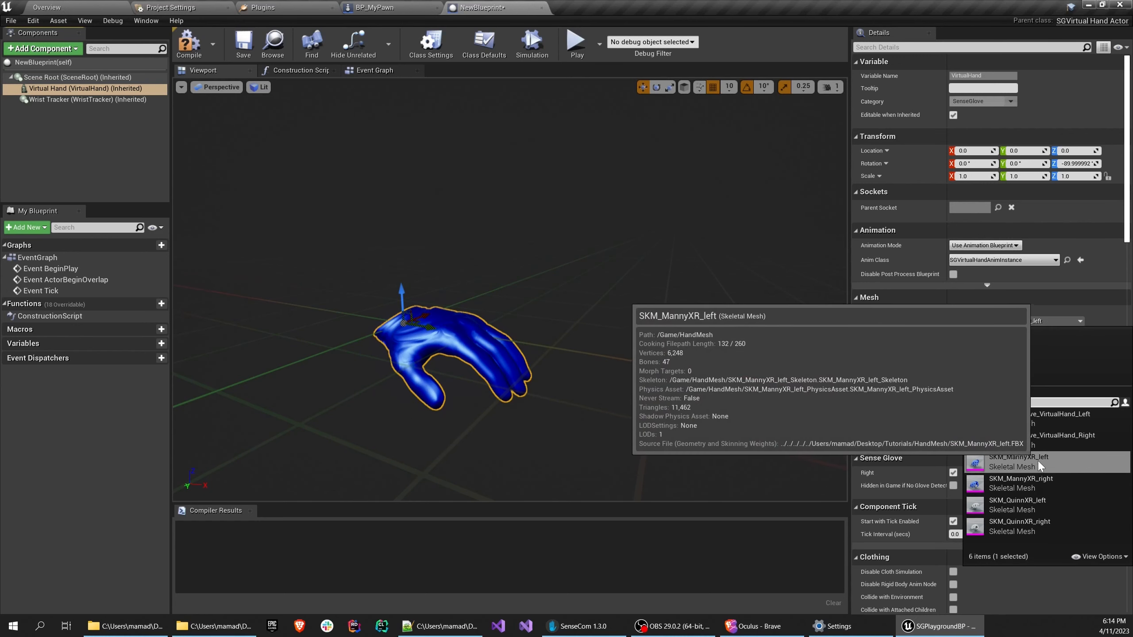
click(1065, 279)
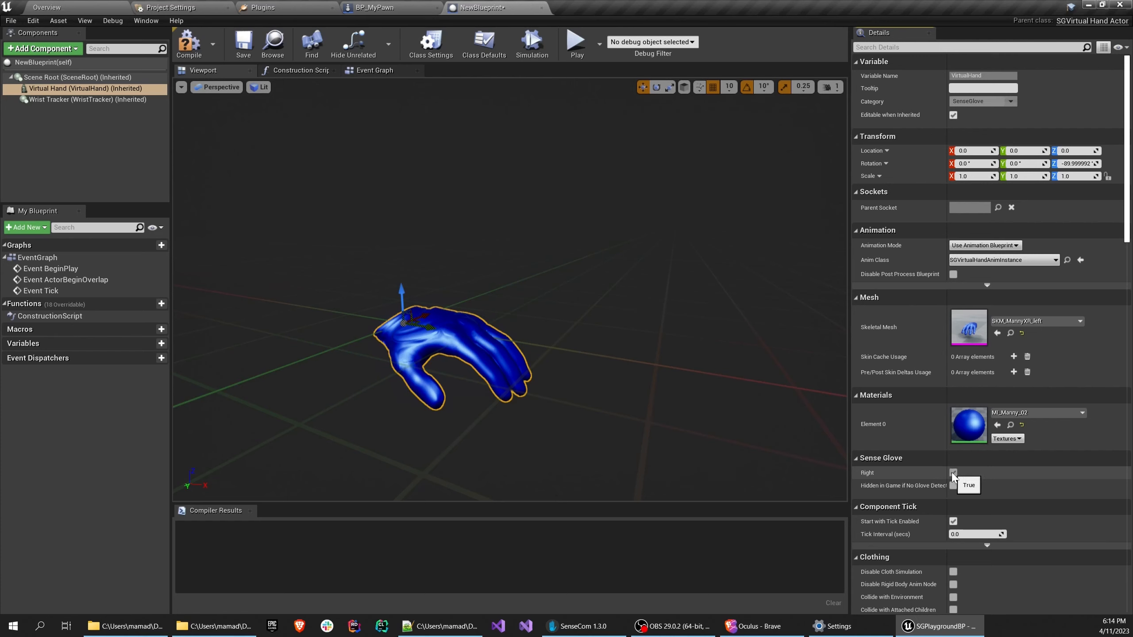
Check the connected glove in SenseCom, disable the Virtual Hand's Right option in Unreal Editor, and compile and save NewBlueprint.
click(579, 626)
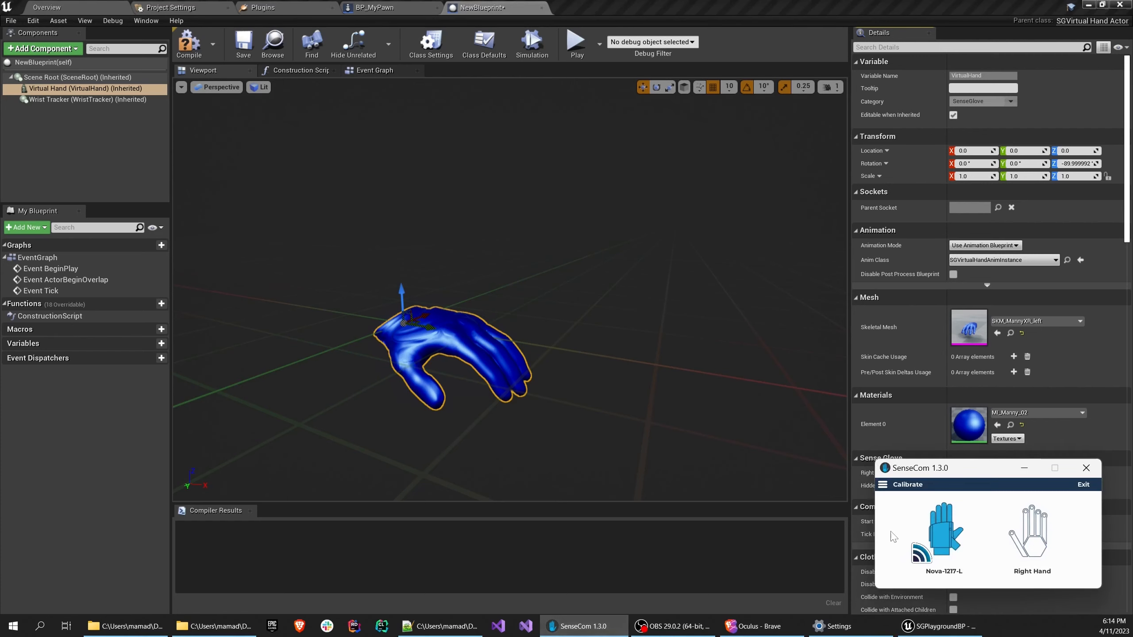
click(848, 482)
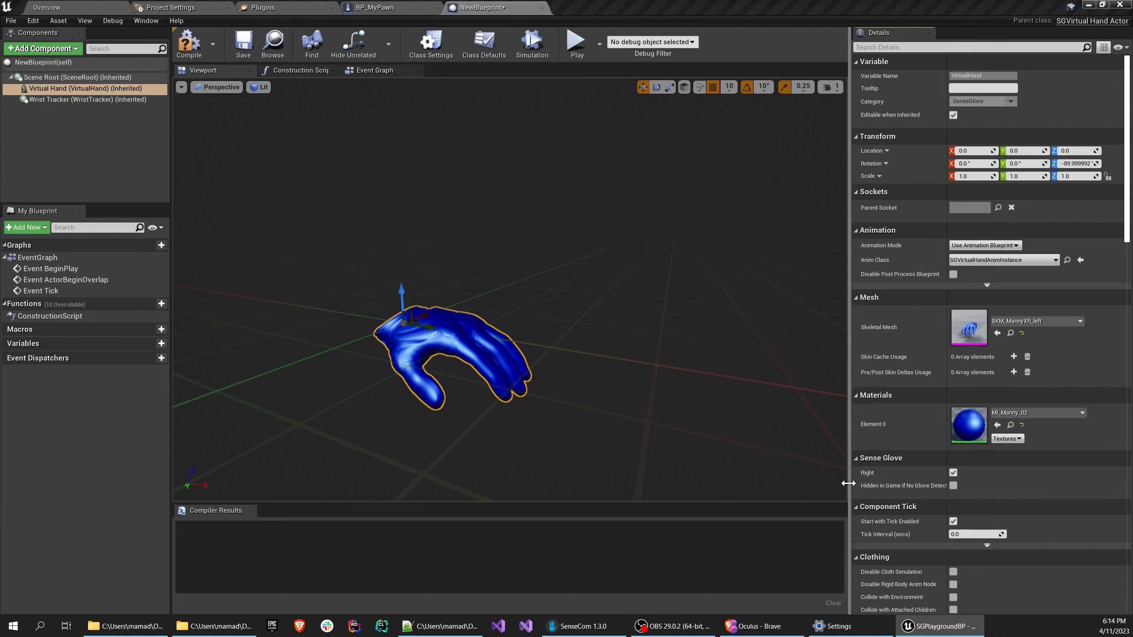
click(953, 472)
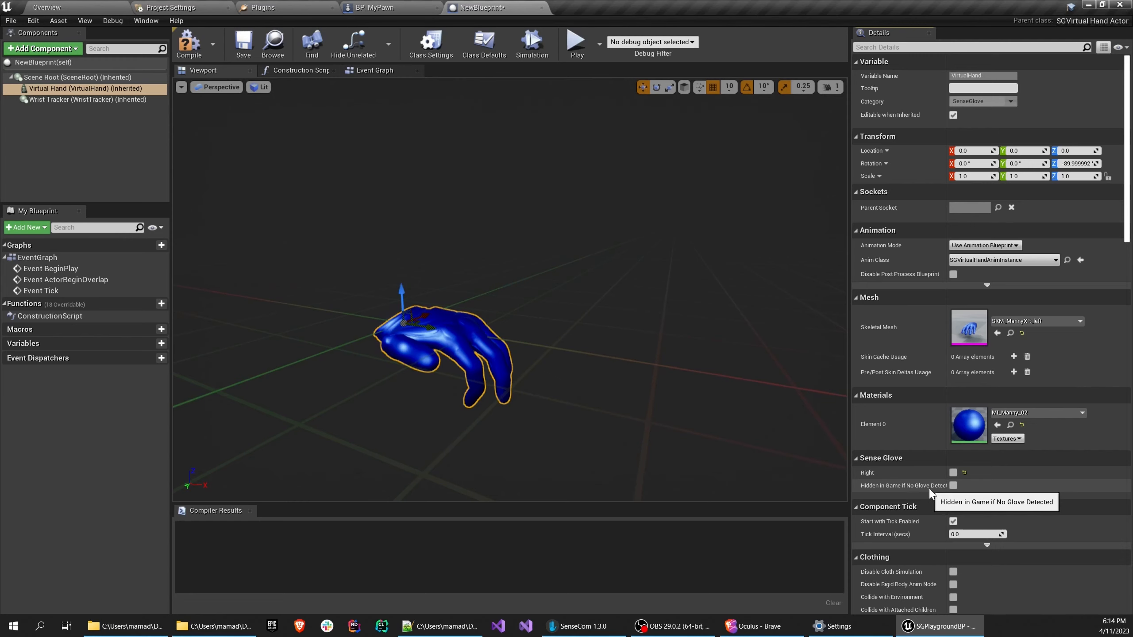
click(188, 43)
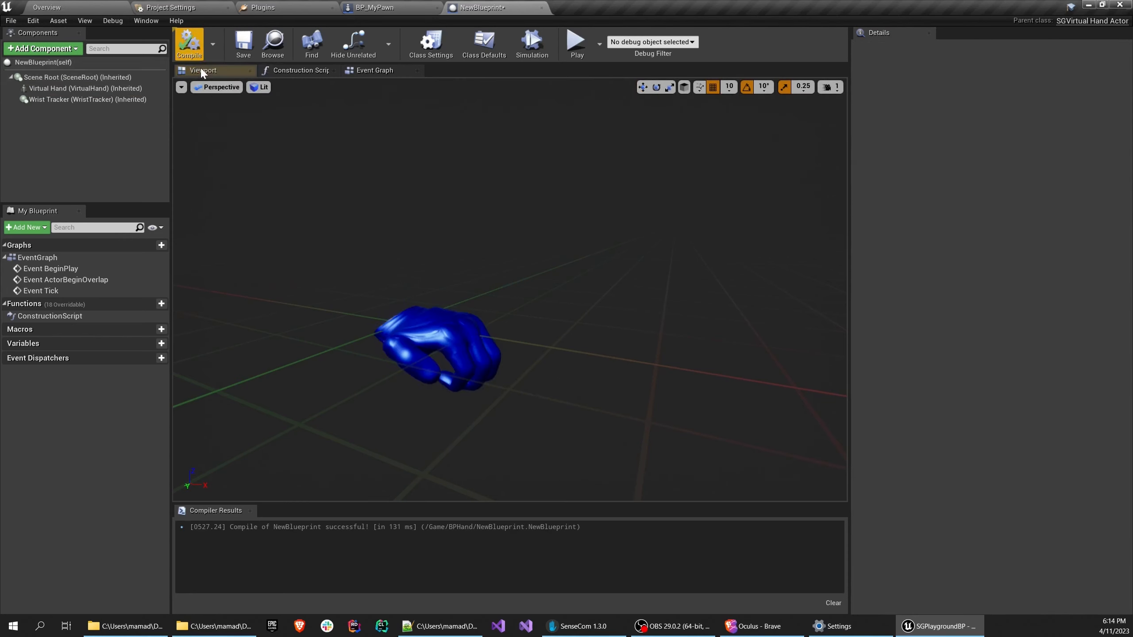
click(243, 47)
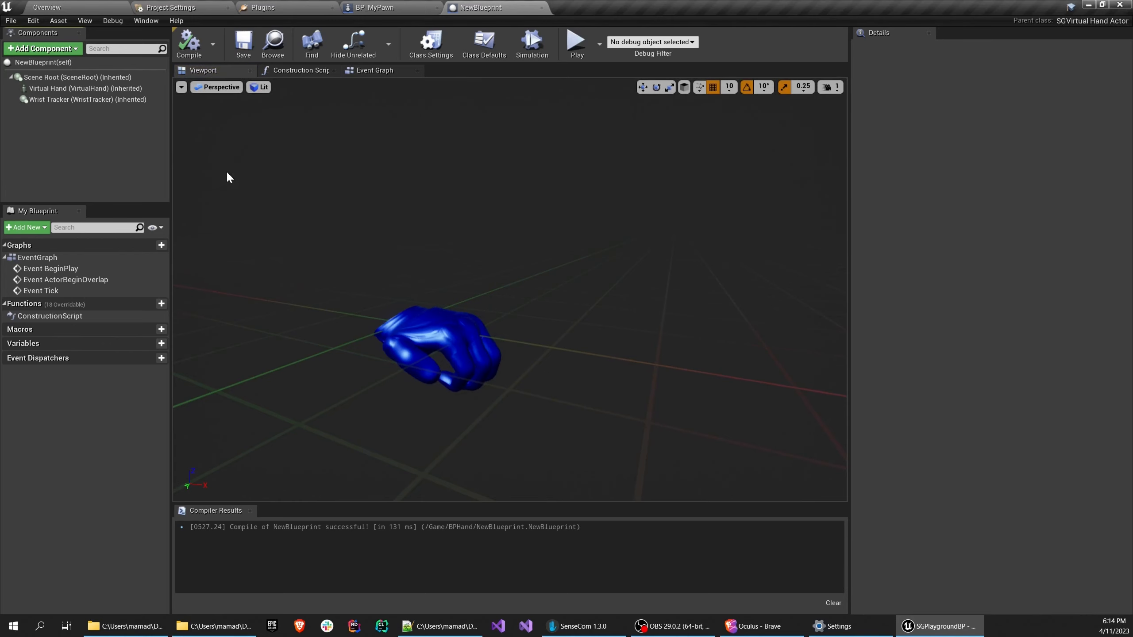
click(82, 88)
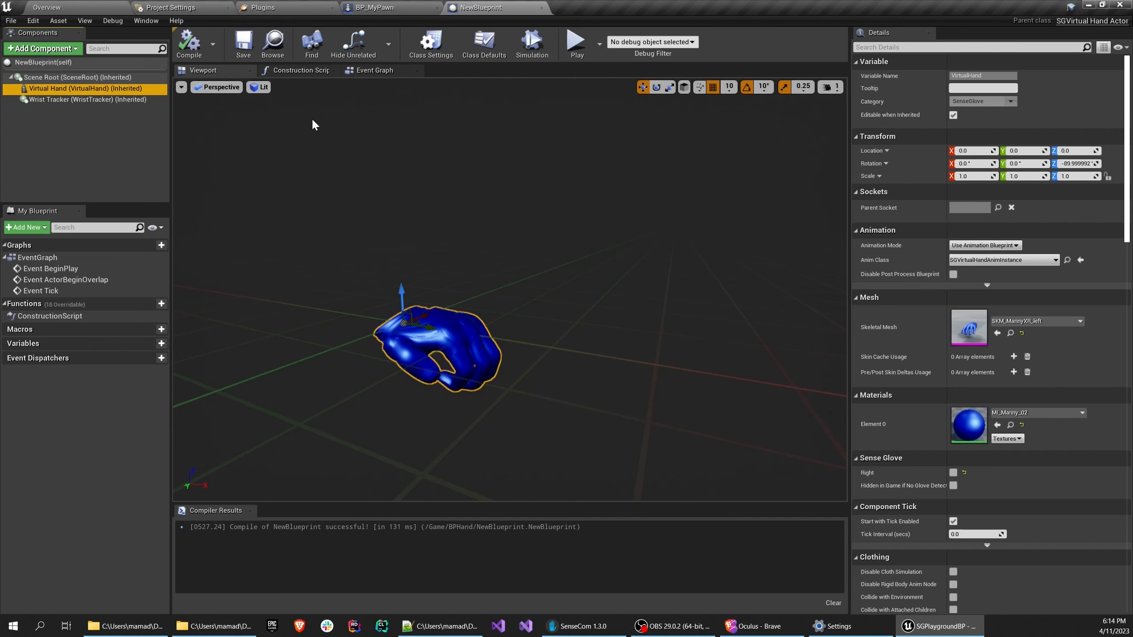
Place NewBlueprint in the Overview level in front of the camera and set its X location to 70.
click(87, 7)
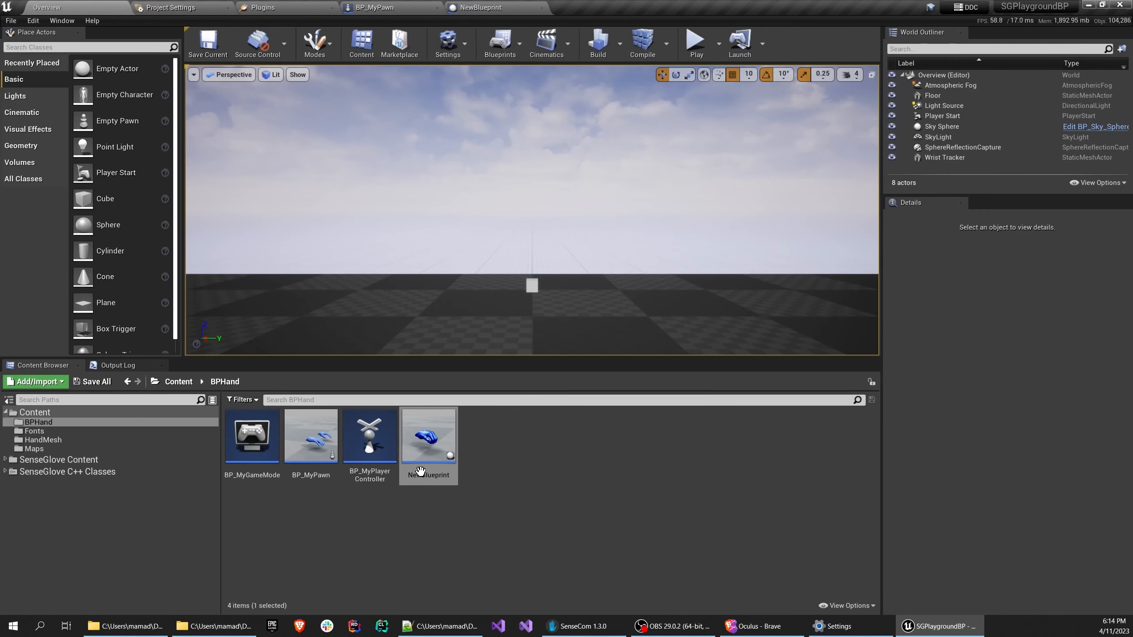
drag(421, 441, 517, 197)
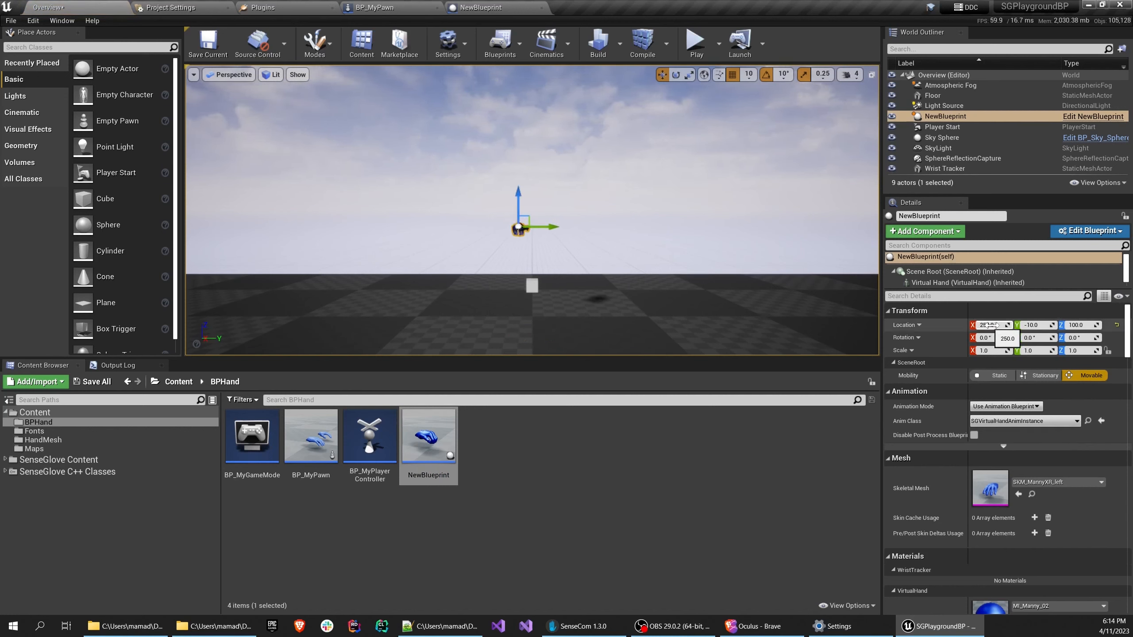
click(987, 325)
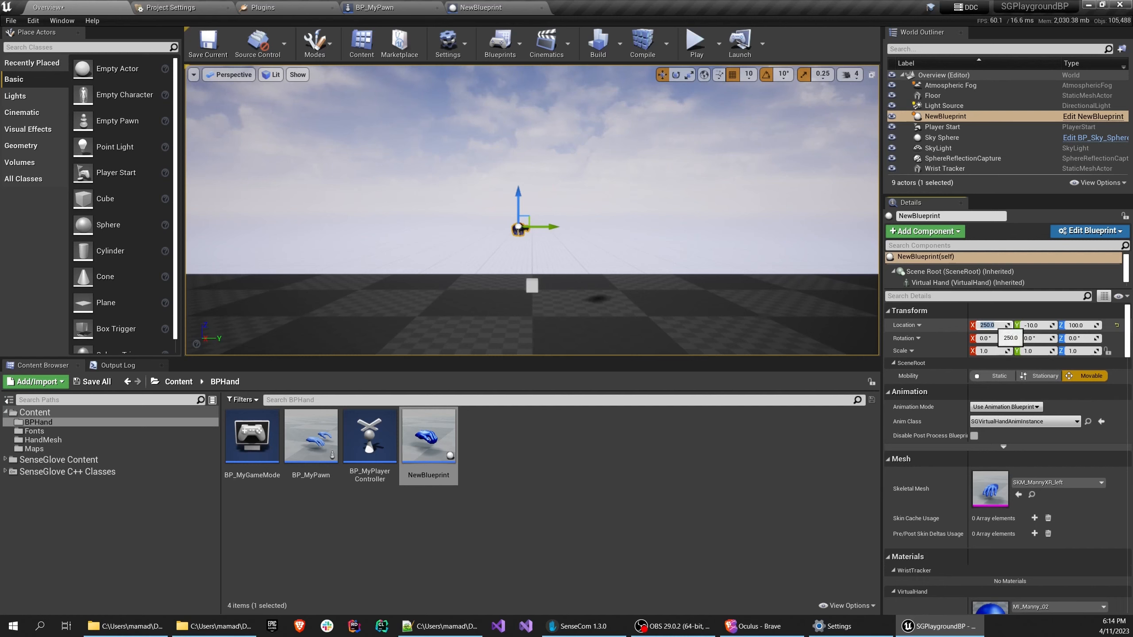
key(Return)
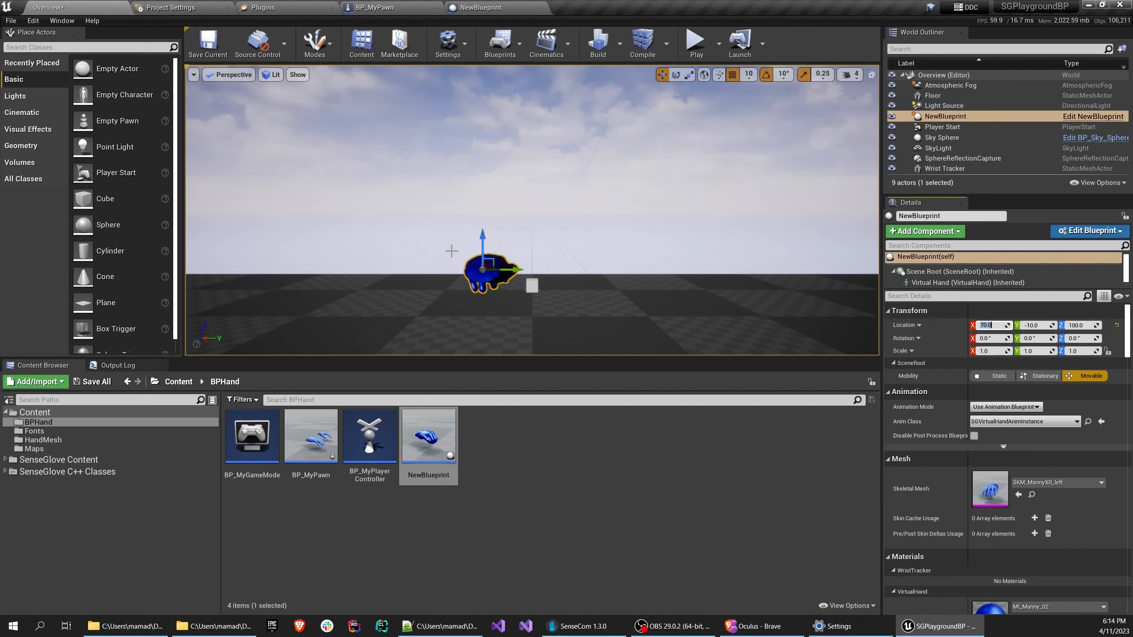
Rotate the placed hand so its fingers point upward, and set its X location to 50.
key(e)
drag(476, 247, 588, 279)
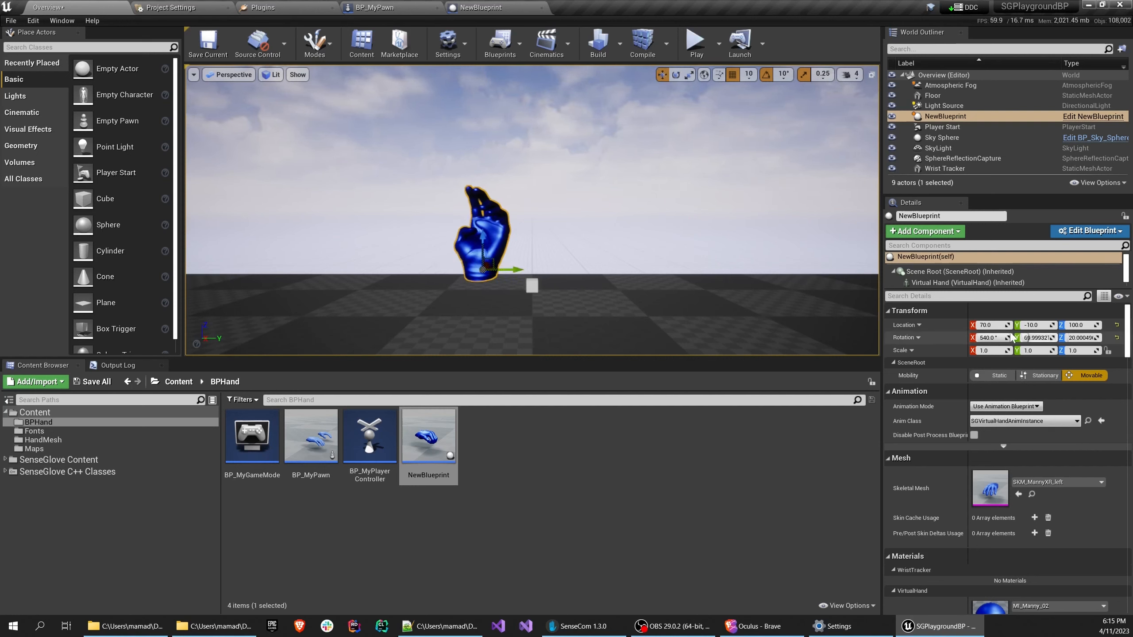
click(986, 323)
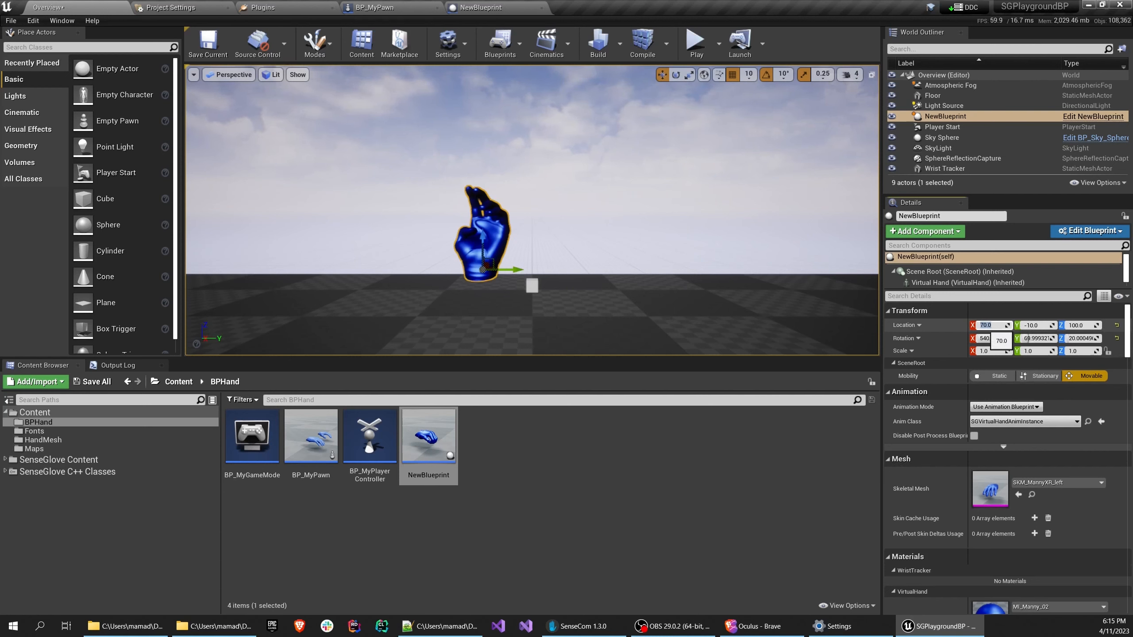
key(Return)
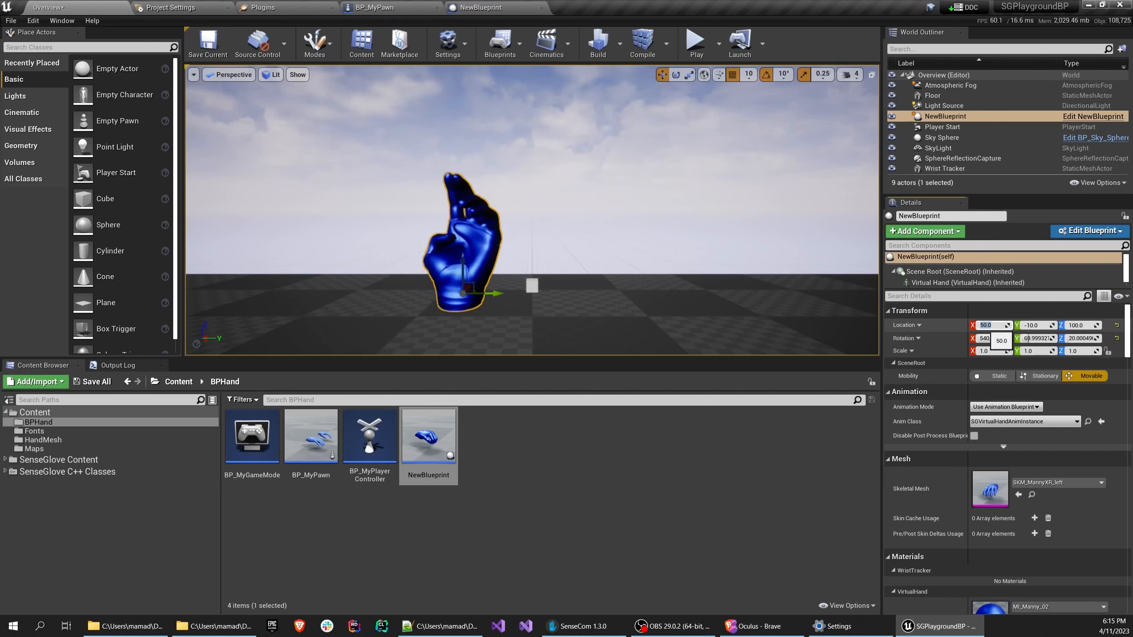
Try to play the Overview level in the editor, cancel the run, and close the message log.
click(694, 48)
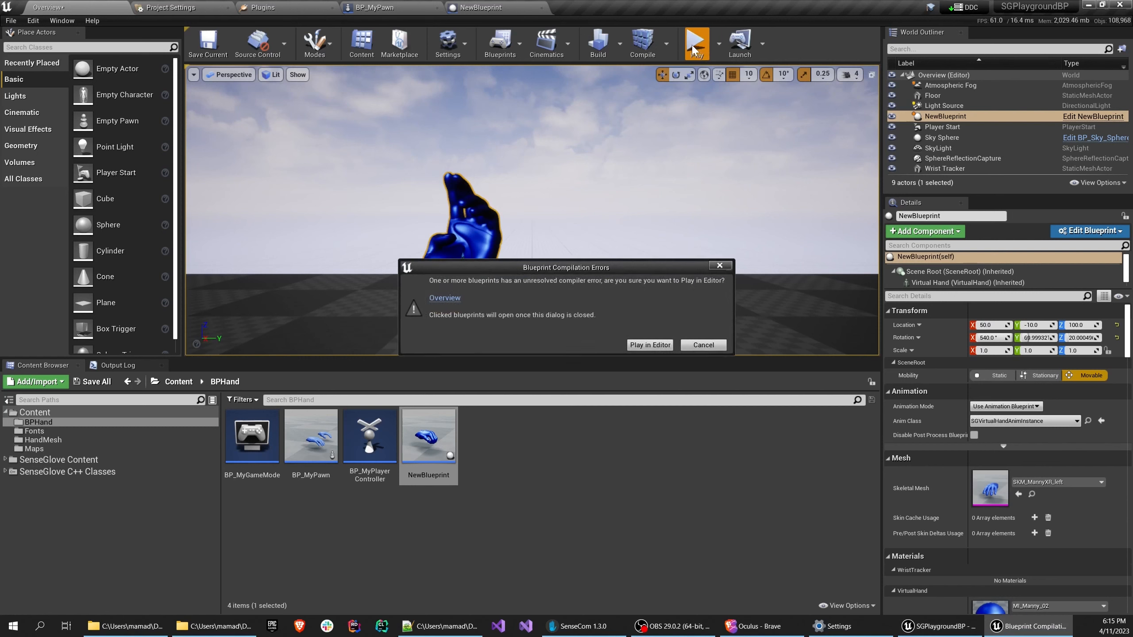
click(700, 346)
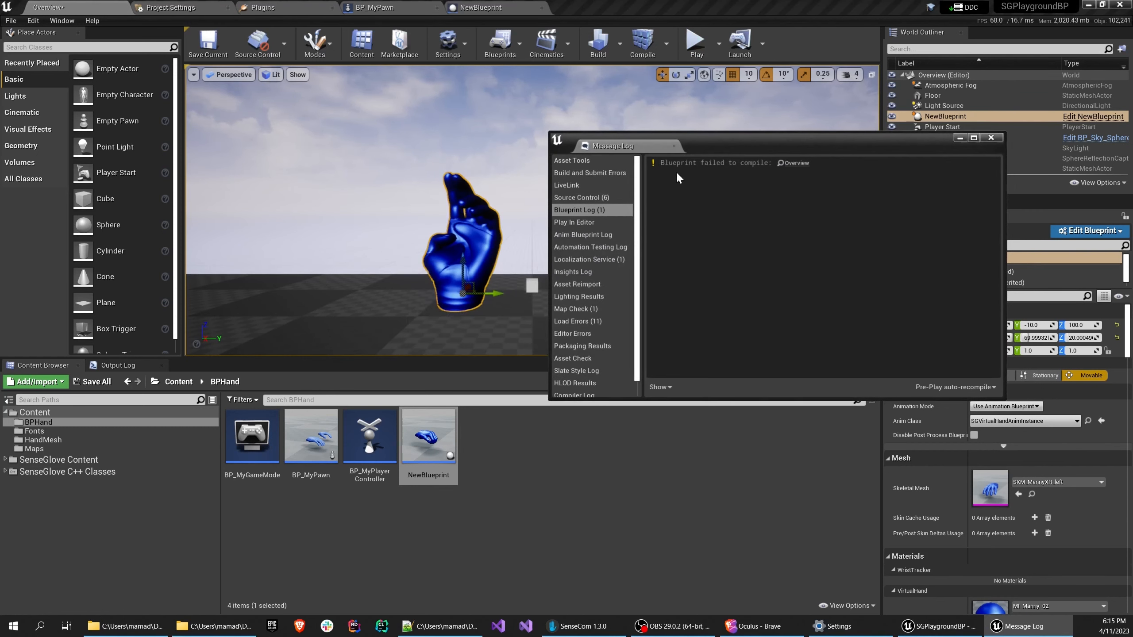
click(991, 138)
Save the Overview level, retry playing it in the editor, and cancel the run to show the Blueprint log.
click(115, 383)
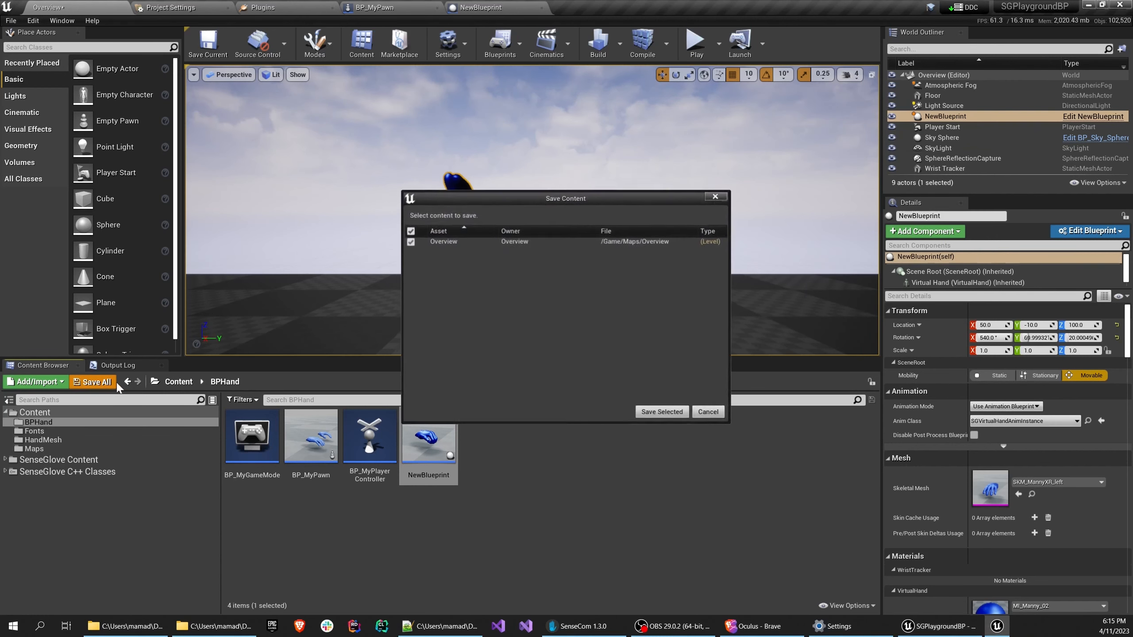
click(645, 412)
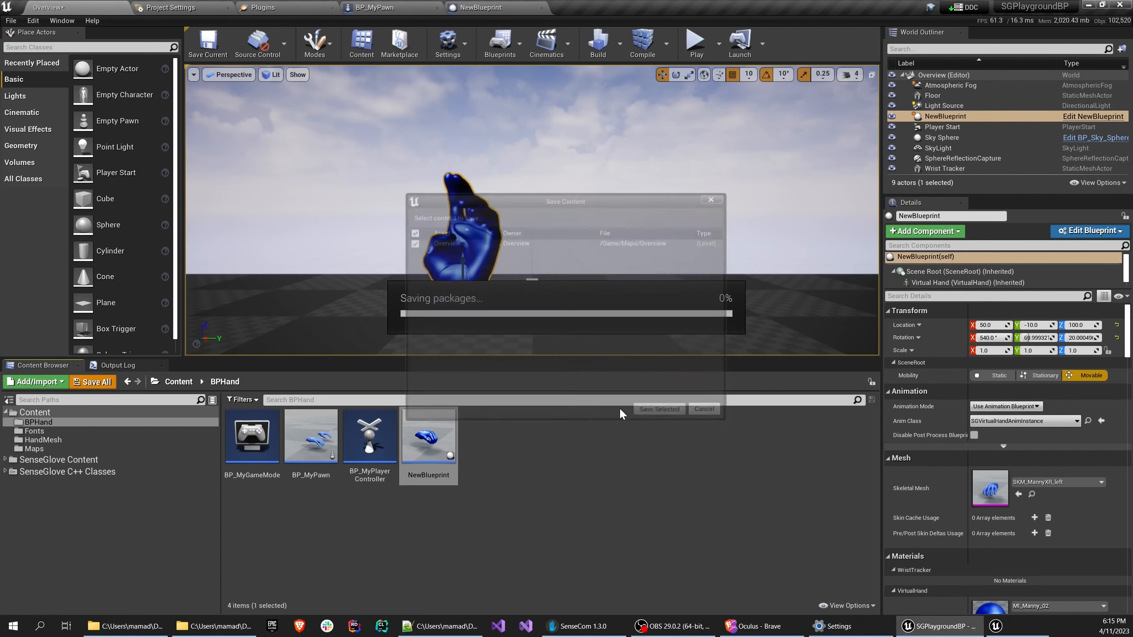
click(694, 60)
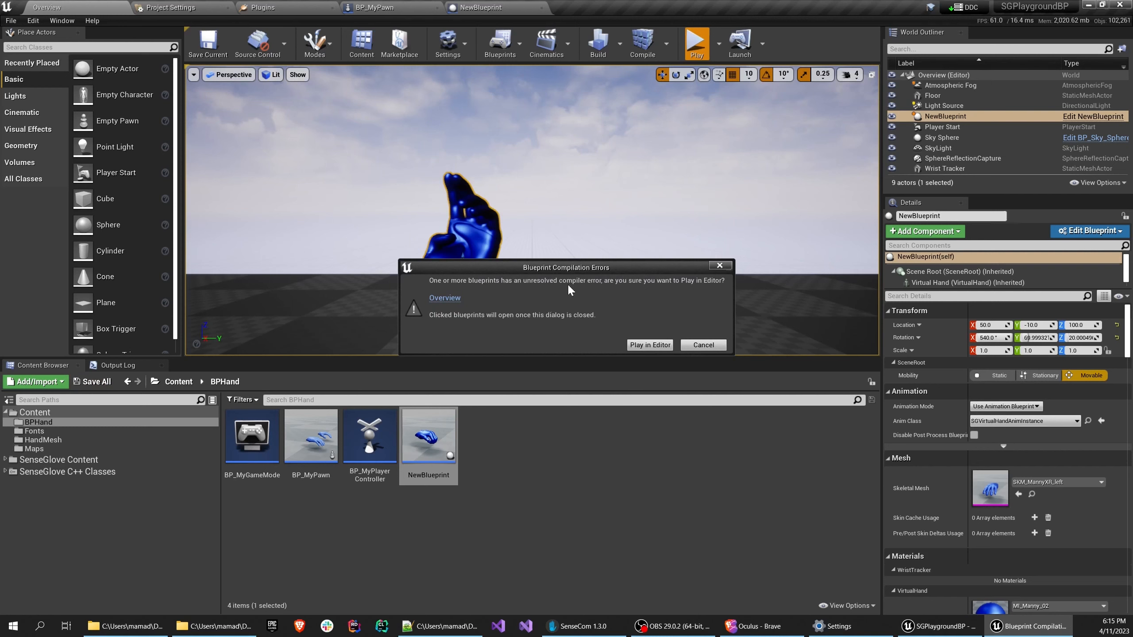
click(697, 348)
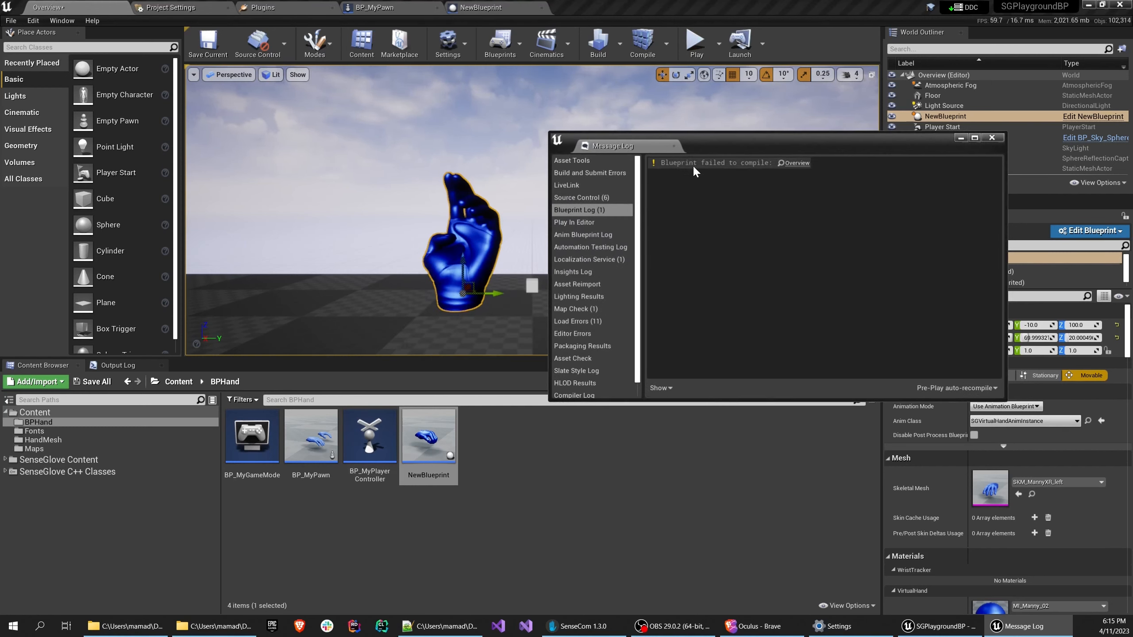
Open the Overview level blueprint from the failed-compile log entry and locate the nodes flagged with errors in its event graph.
click(797, 164)
click(795, 163)
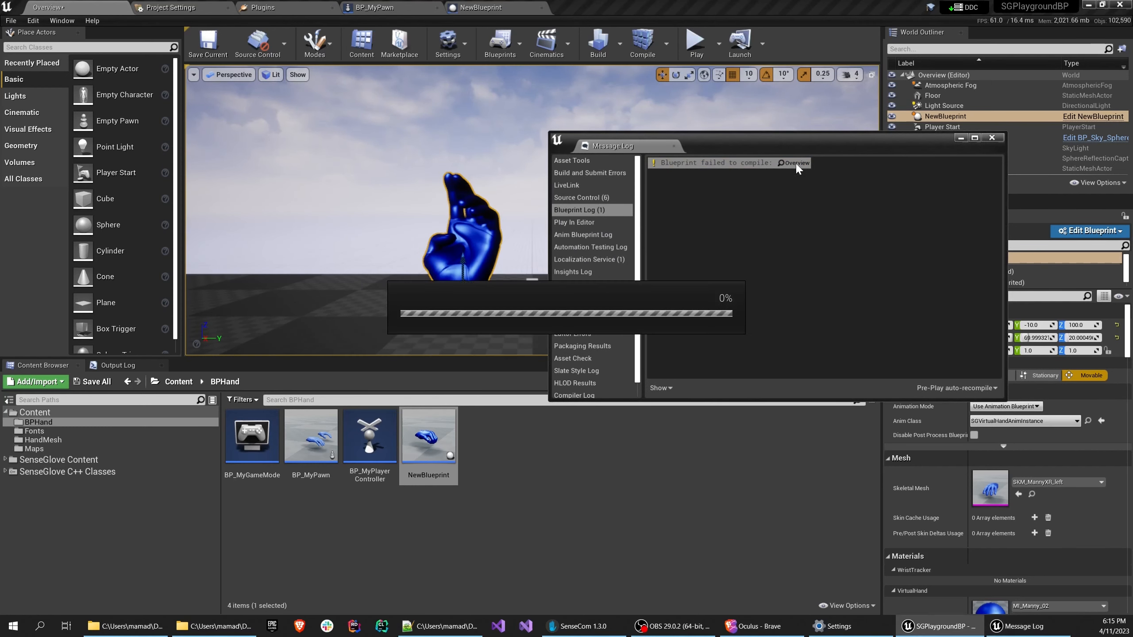
scroll(588, 265, down, 8)
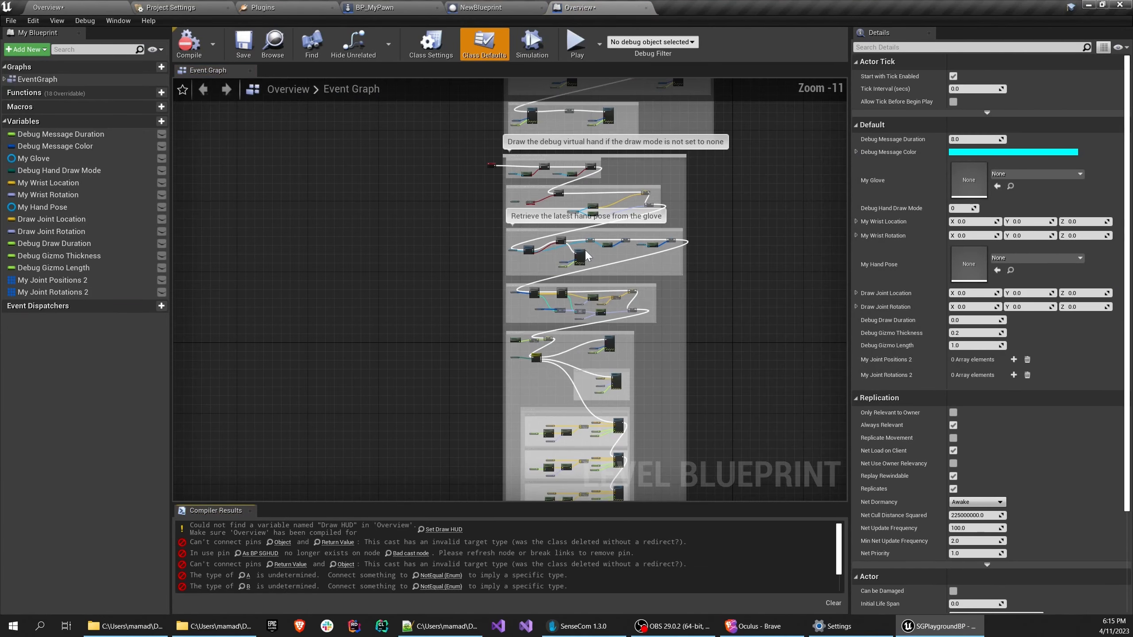
right_drag(665, 191, 552, 431)
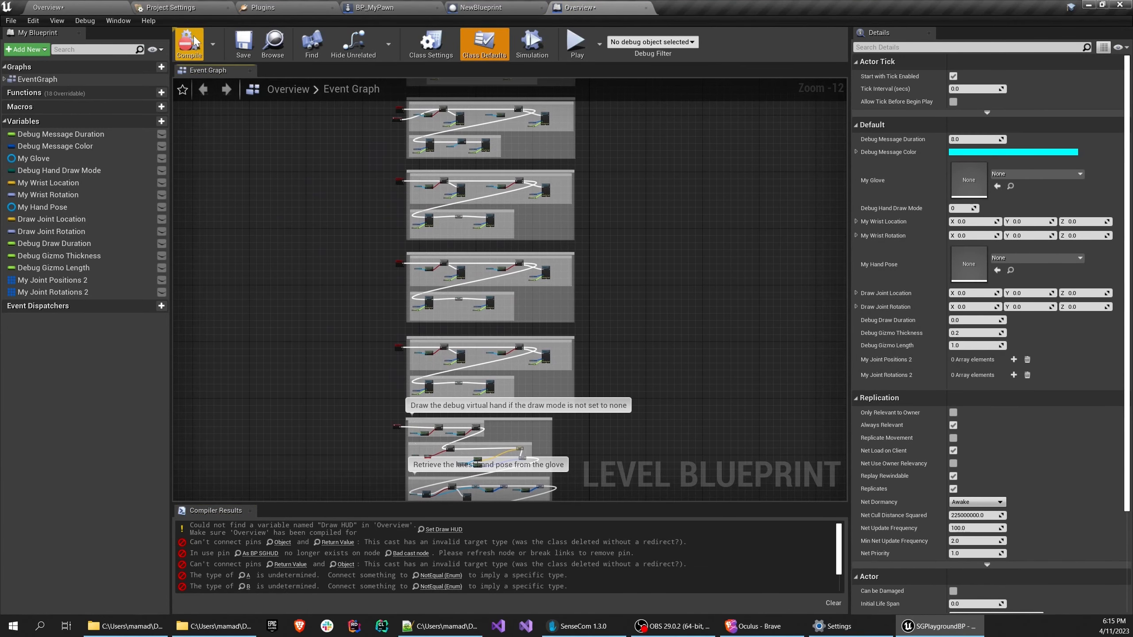
scroll(498, 301, up, 5)
mouse_move(440, 186)
right_down()
mouse_move(481, 383)
mouse_move(438, 554)
right_up()
right_drag(372, 296, 432, 570)
right_drag(366, 137, 280, 503)
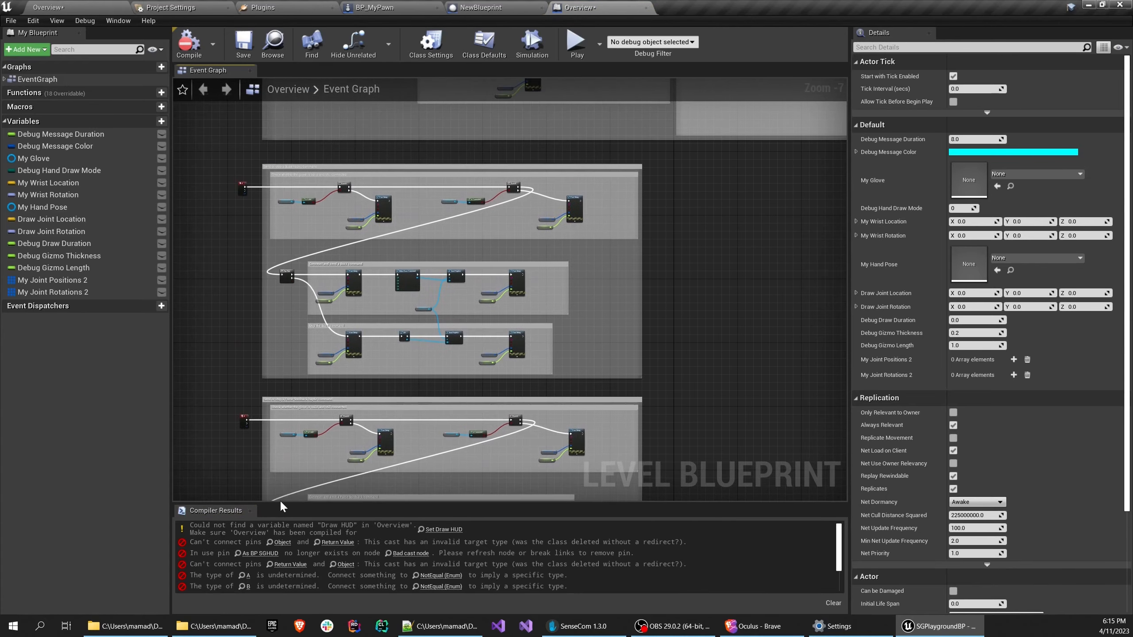
right_drag(279, 273, 327, 577)
right_drag(347, 290, 366, 446)
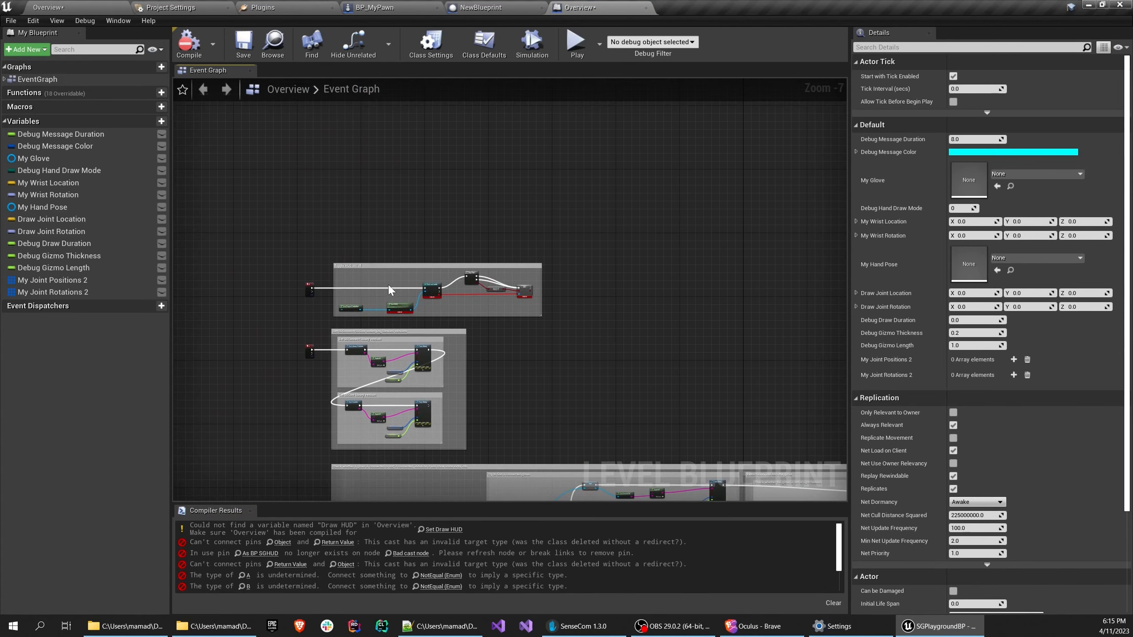
scroll(388, 283, up, 5)
right_drag(692, 329, 517, 282)
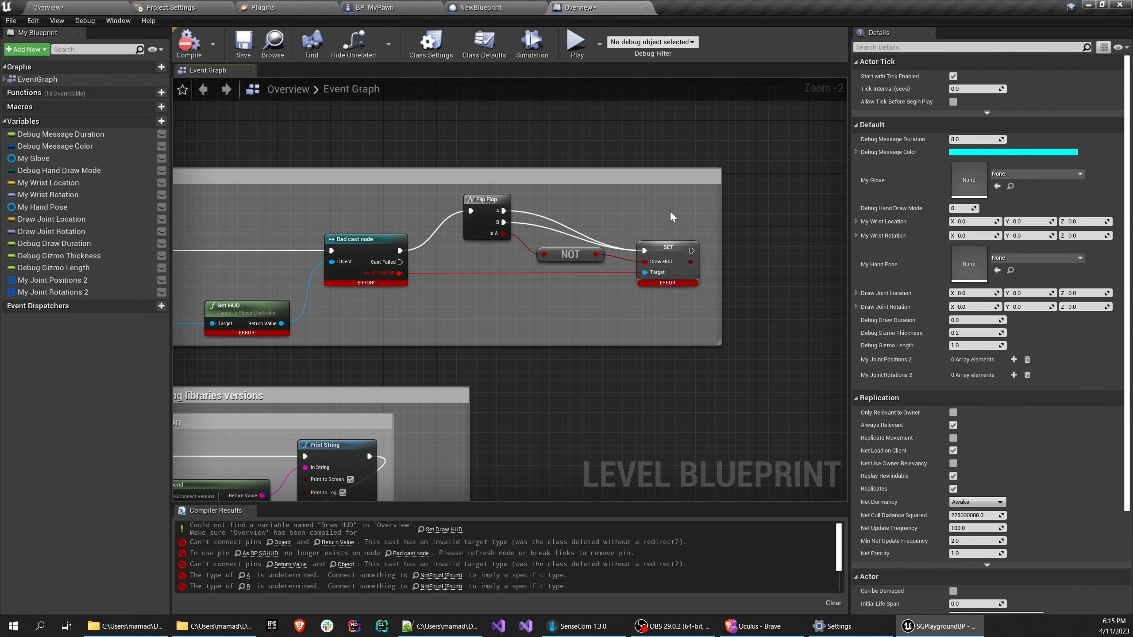
Delete the Toggle HUD on/off comment group and its key event from the level blueprint, and recompile it.
scroll(682, 216, down, 2)
drag(743, 164, 261, 302)
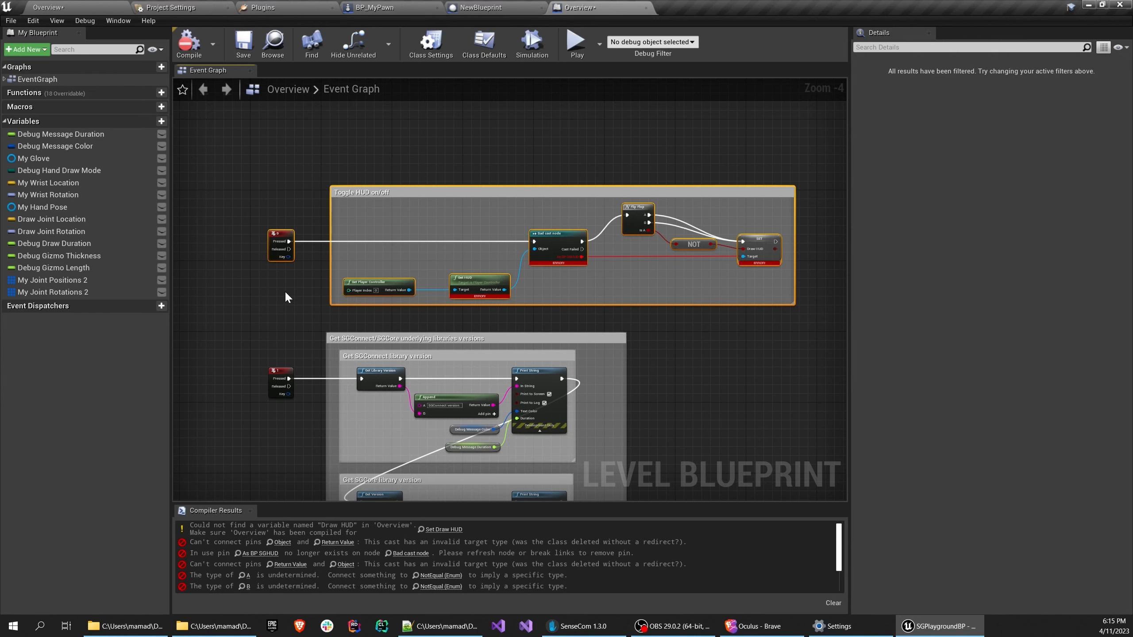
key(Delete)
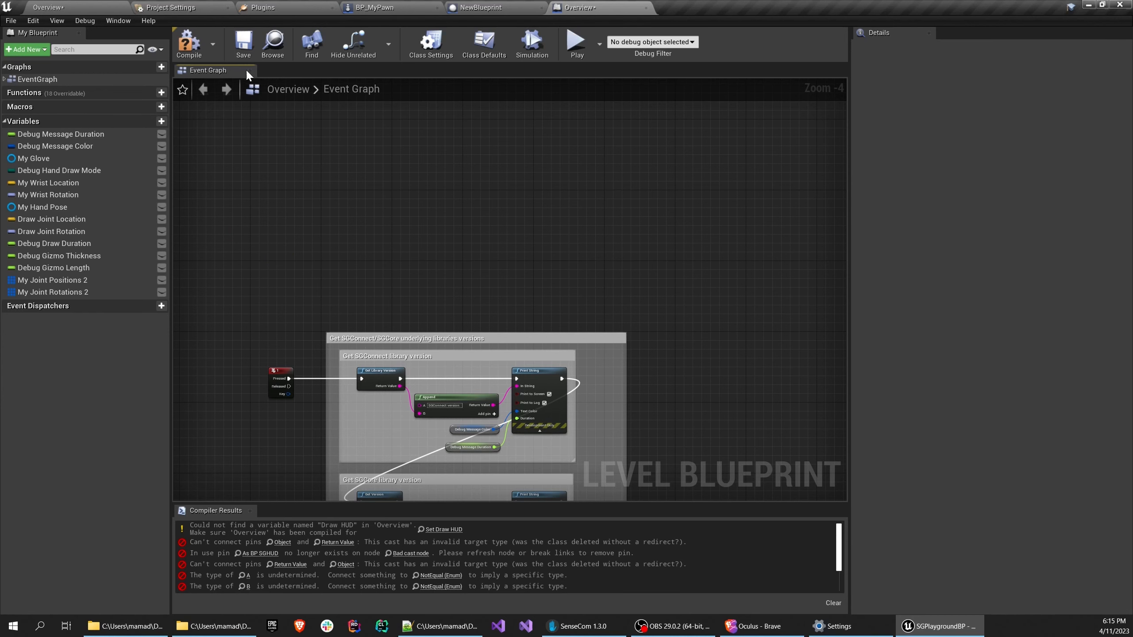
click(189, 44)
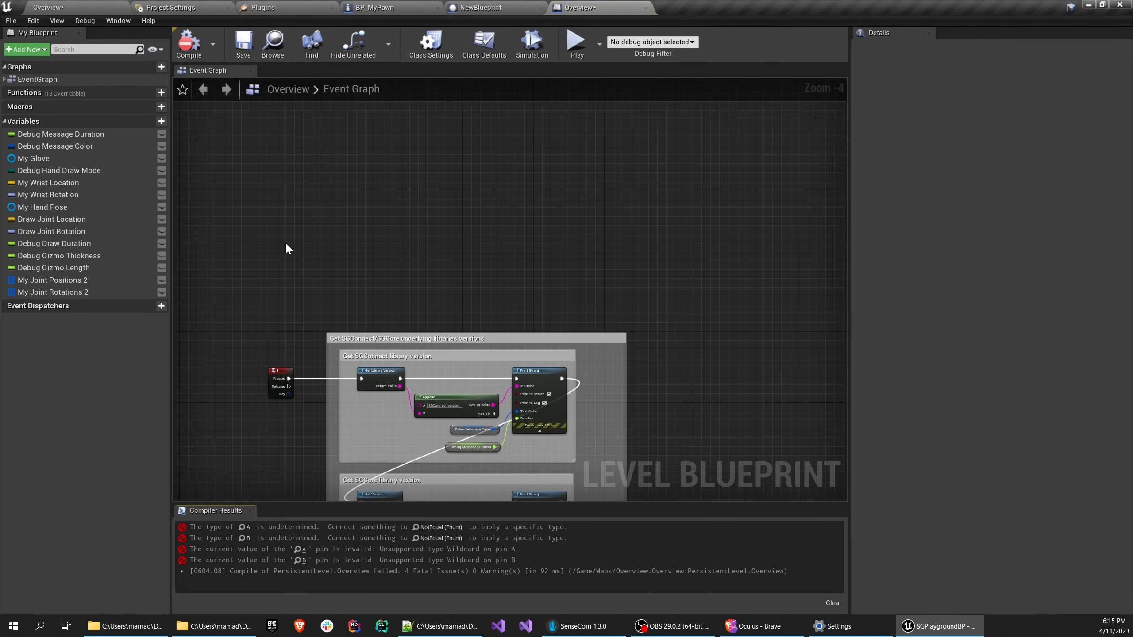
Delete all remaining nodes from the Overview level blueprint's event graph, and compile and save the blueprint.
right_drag(290, 250, 318, 77)
scroll(379, 255, down, 6)
right_drag(420, 286, 349, 79)
scroll(582, 408, down, 1)
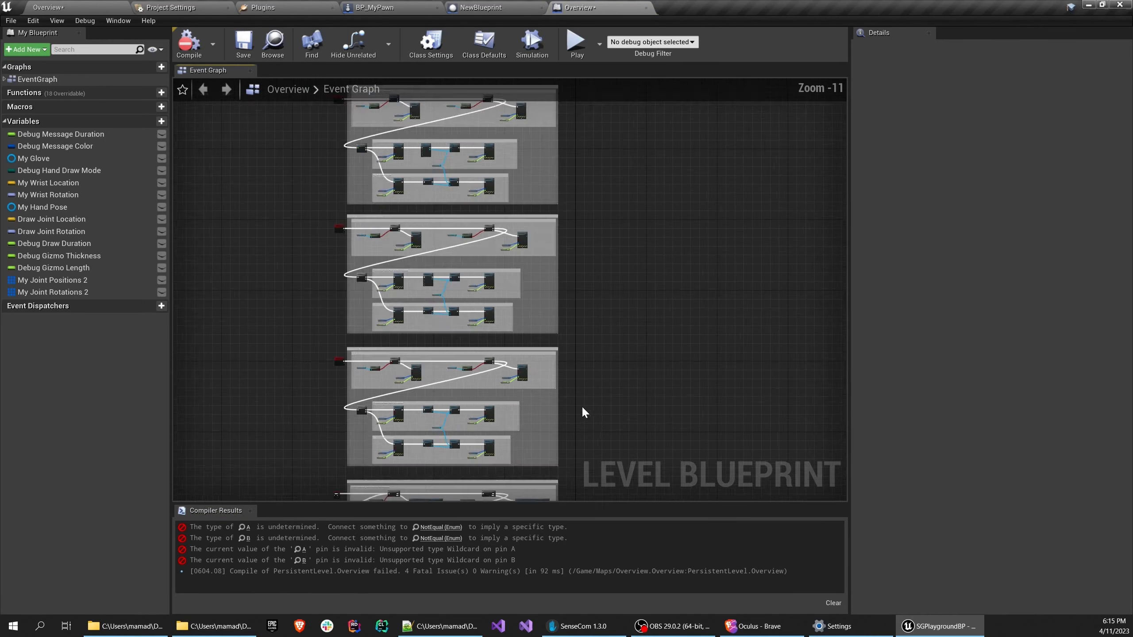
scroll(584, 412, down, 1)
right_drag(658, 336, 585, 442)
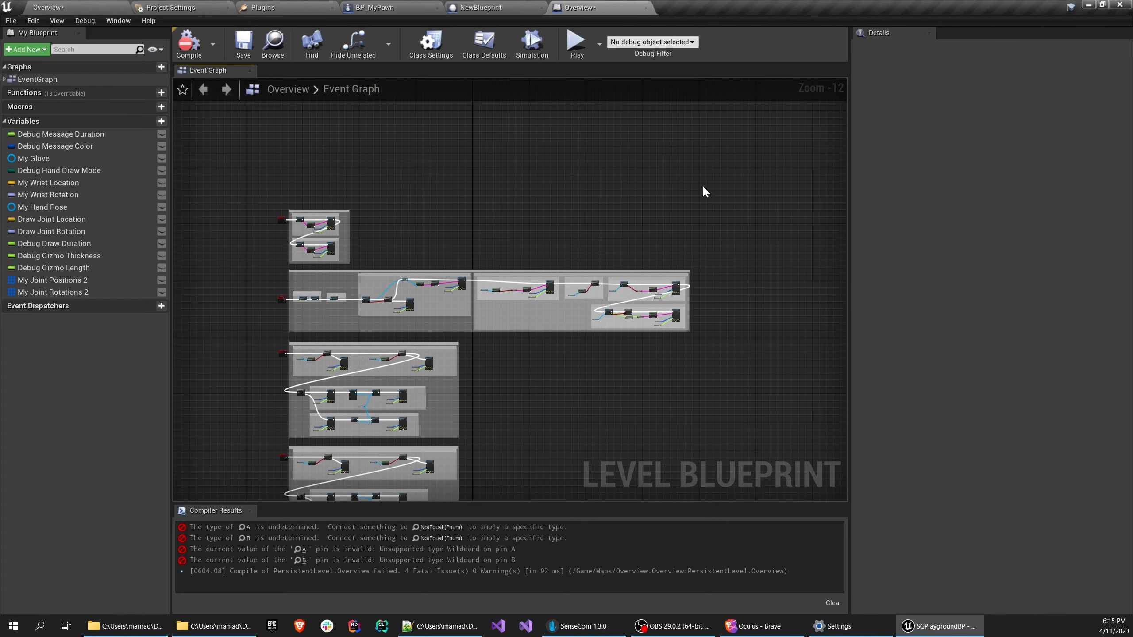
drag(702, 186, 327, 263)
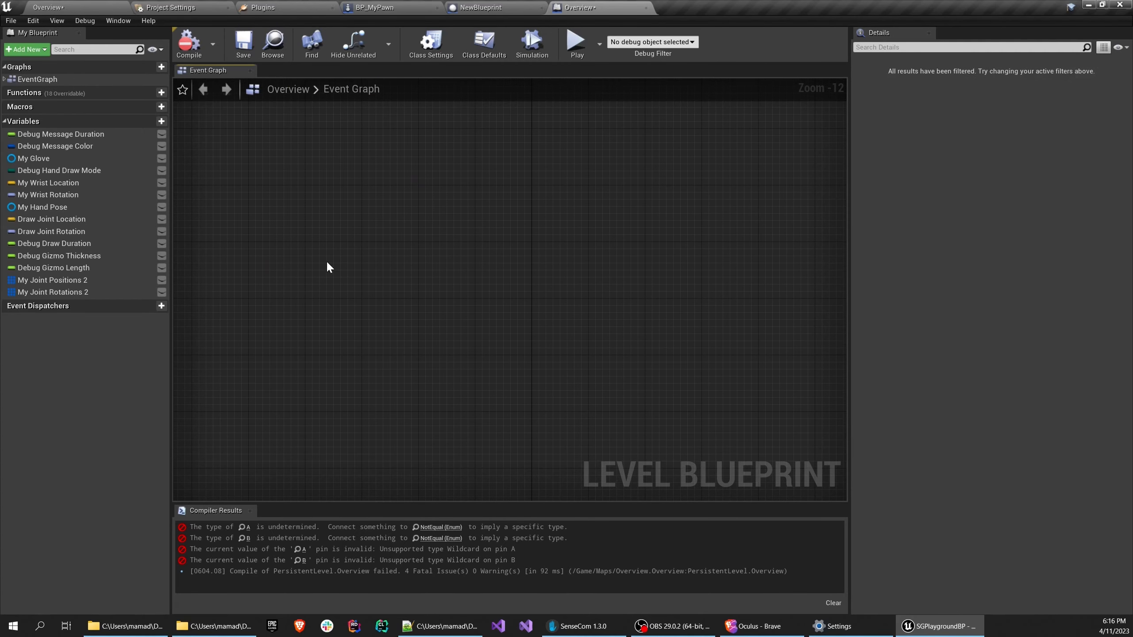
key(Delete)
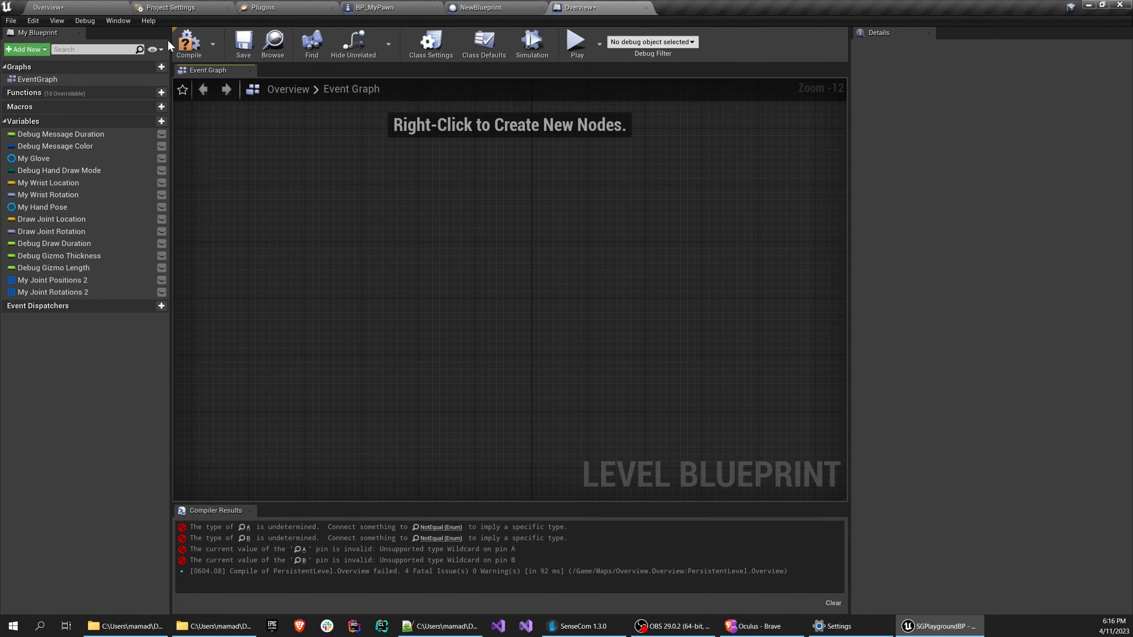
click(189, 43)
click(244, 42)
Return to the Overview level, play it in the editor, and stop the run.
click(92, 9)
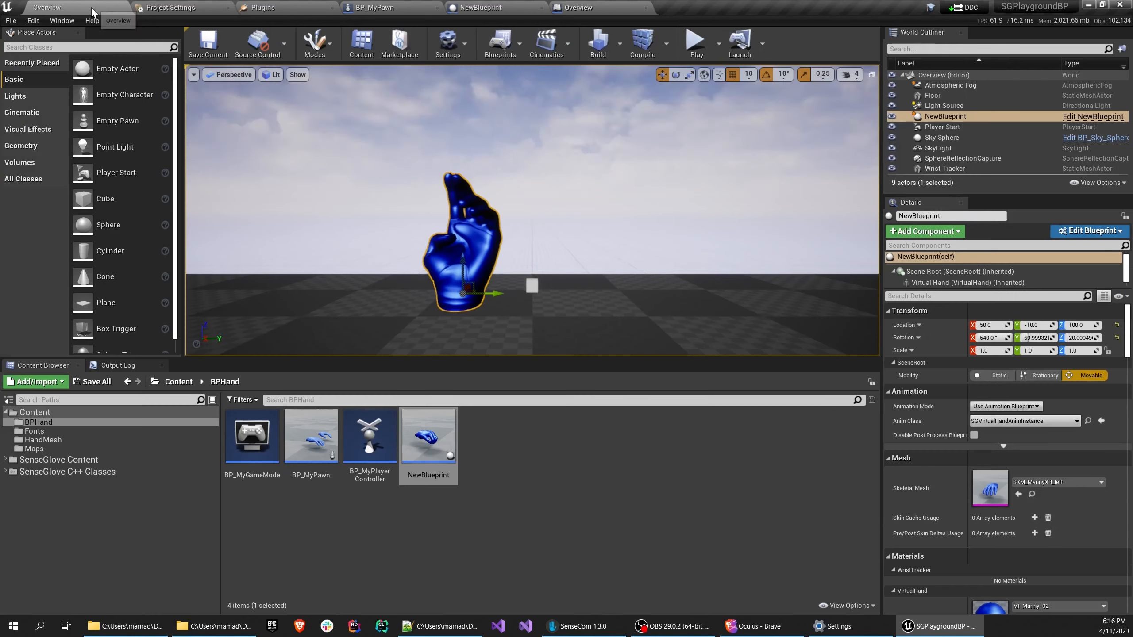
click(696, 41)
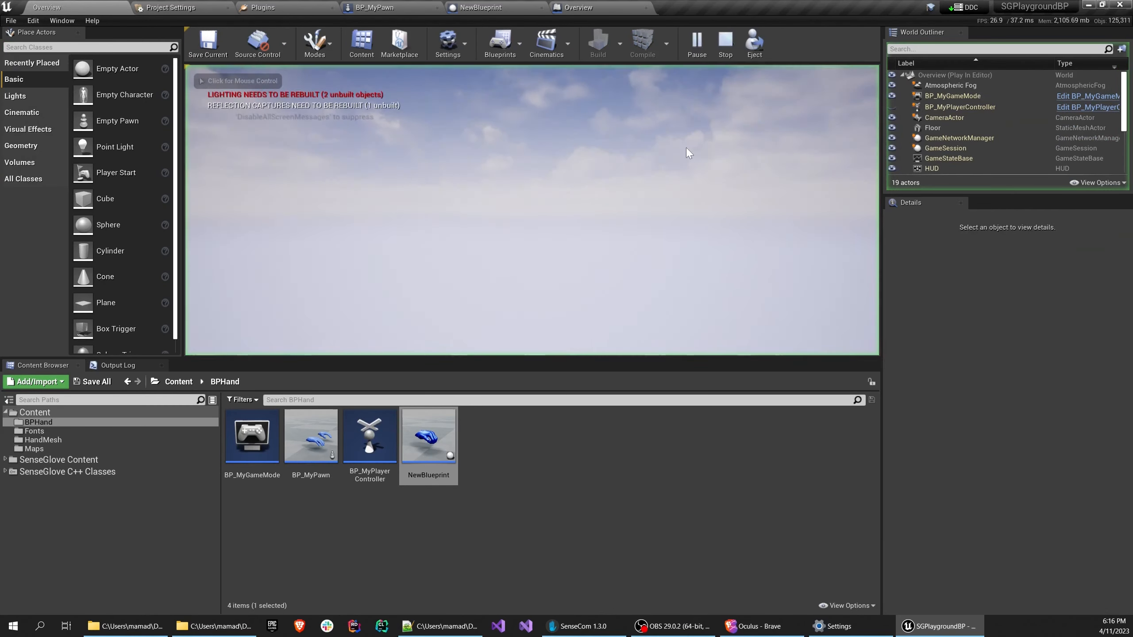
key(Escape)
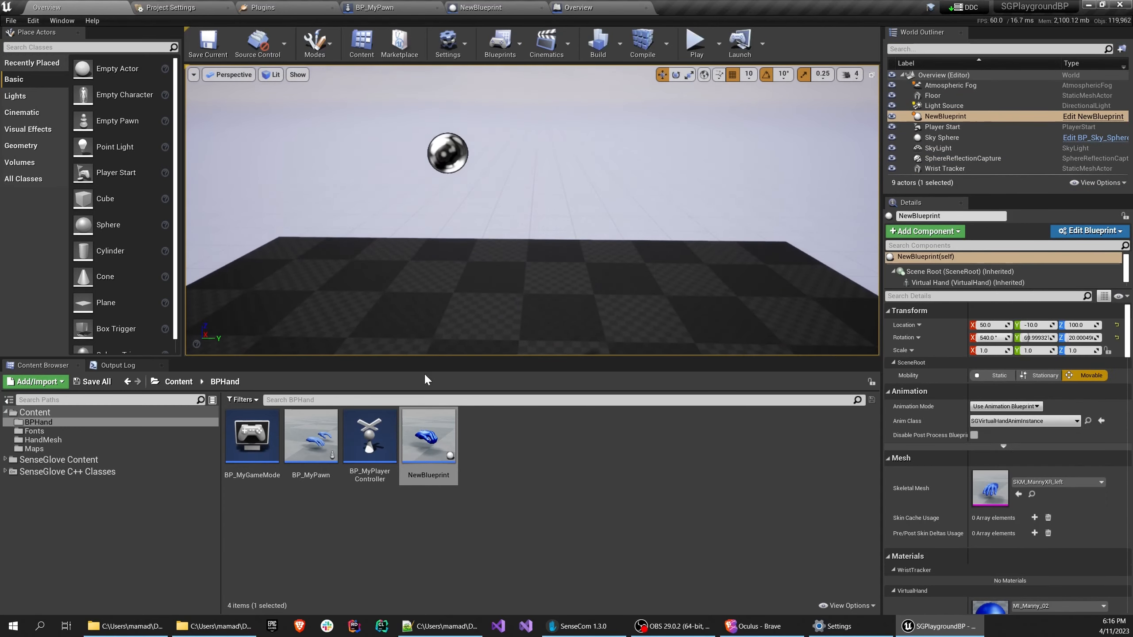
Set the placed NewBlueprint hand's X location to 60.
click(421, 431)
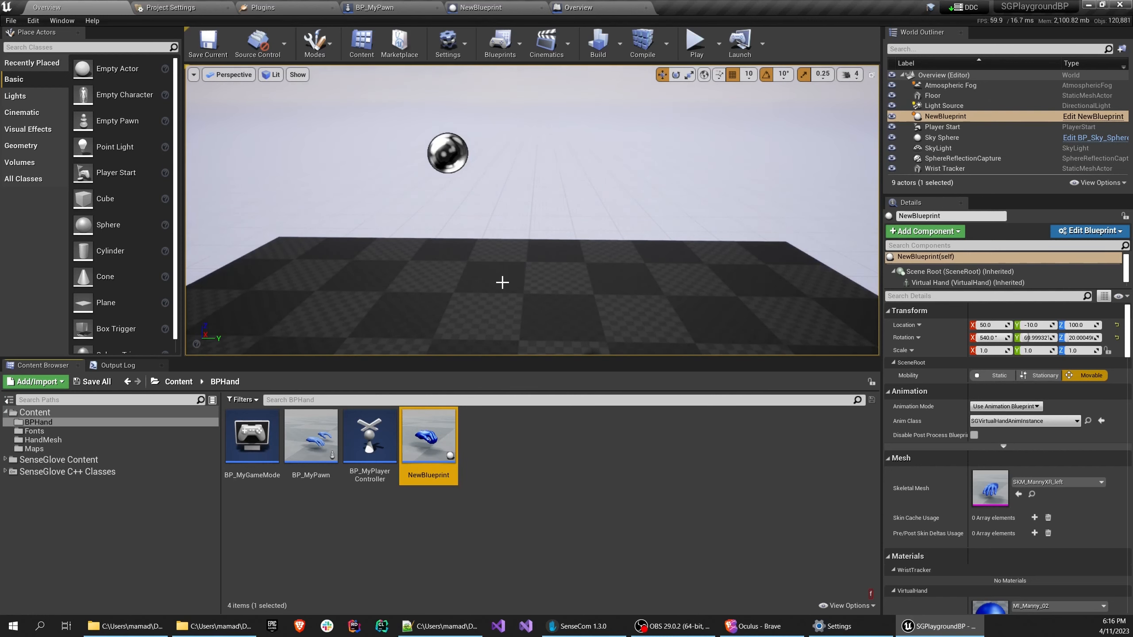
key(f)
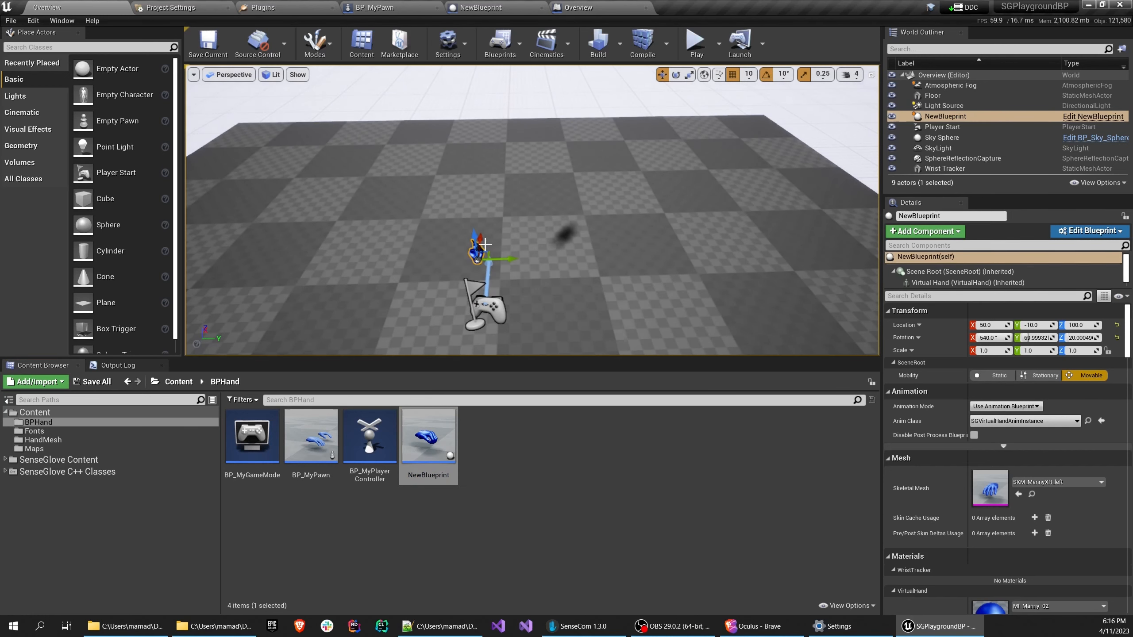
click(999, 325)
key(Return)
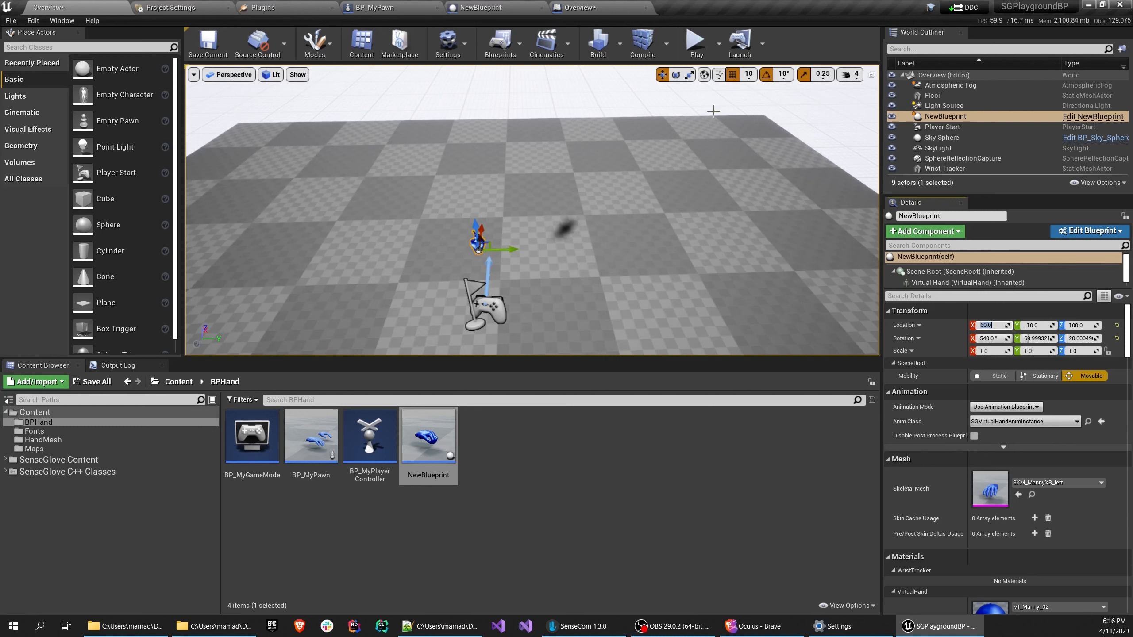
Play the Overview level to test the hand with the glove, eject from the pawn, select the placed hand, and stop the simulation.
click(698, 41)
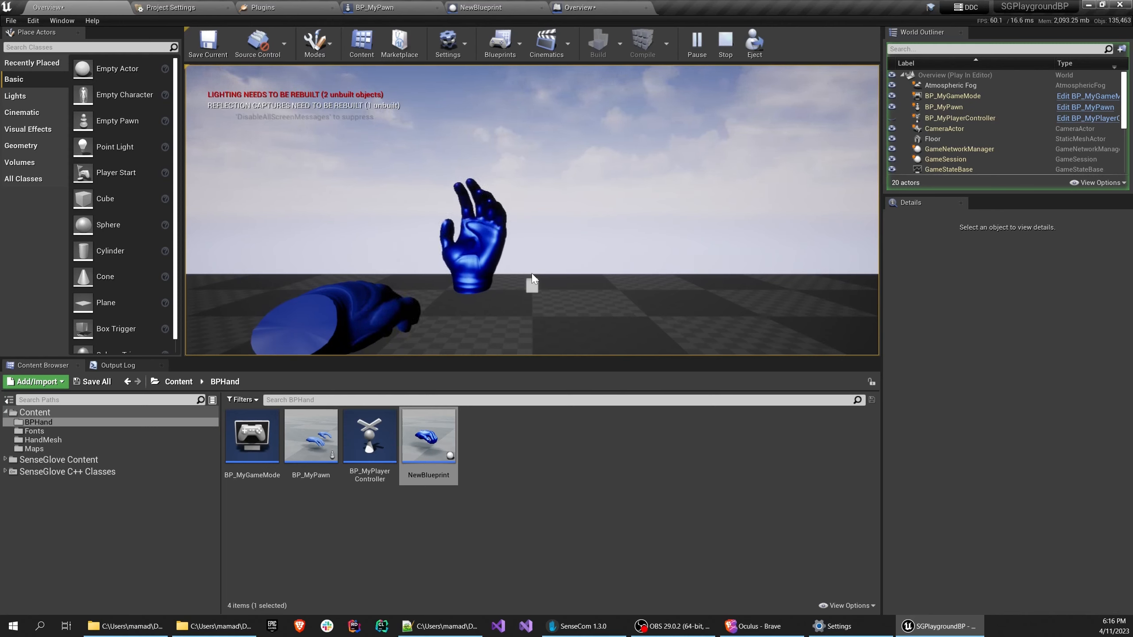
click(487, 241)
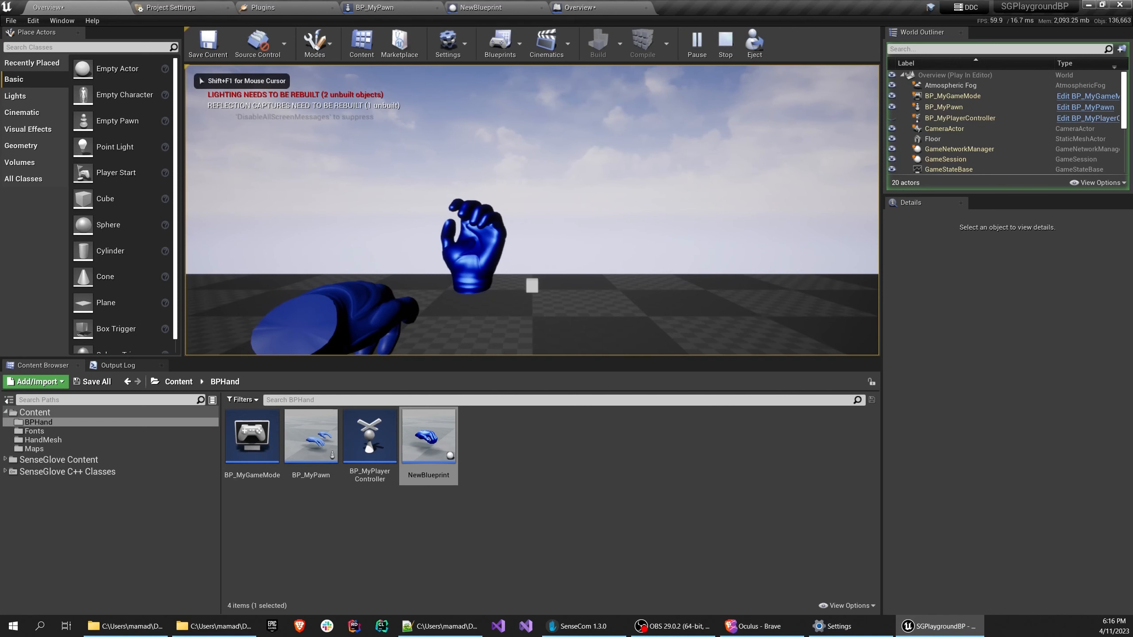
key(F8)
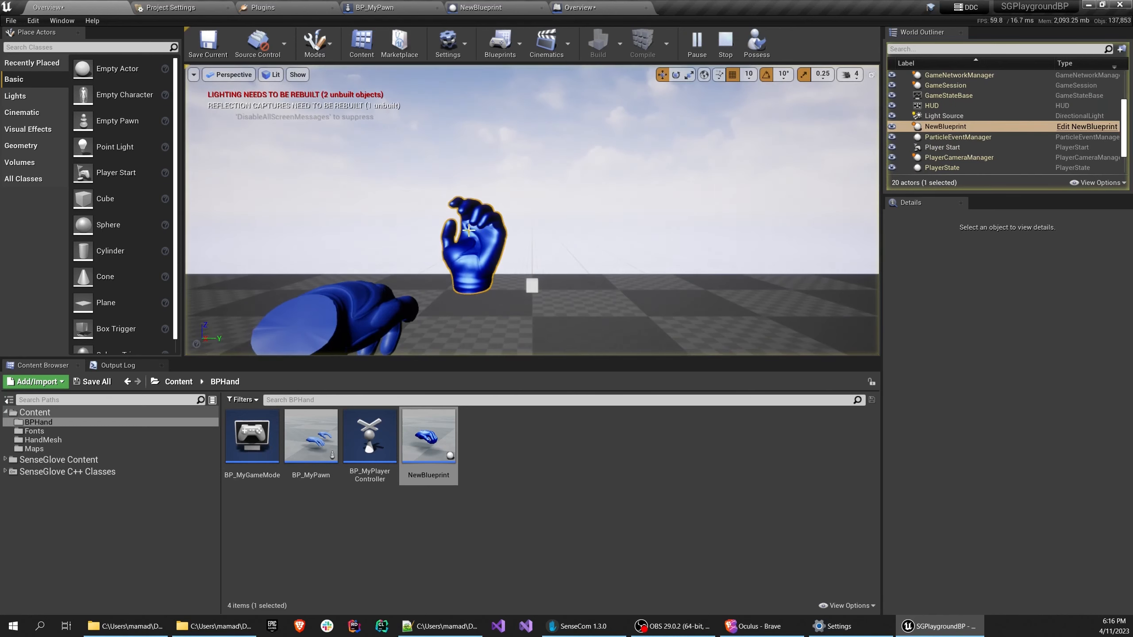
click(501, 236)
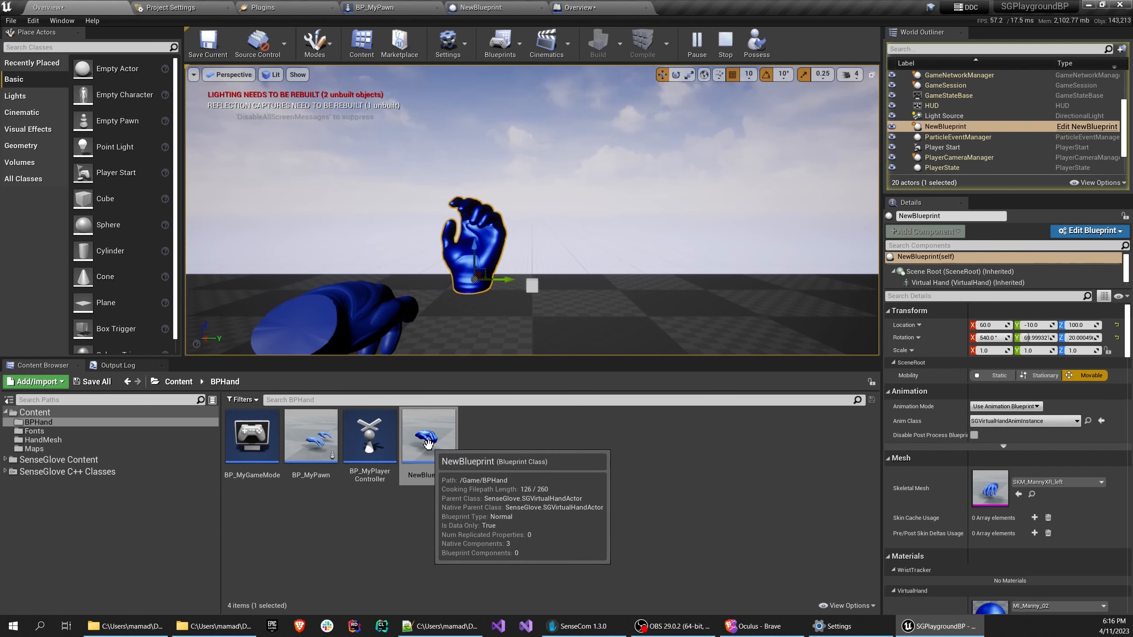
click(726, 43)
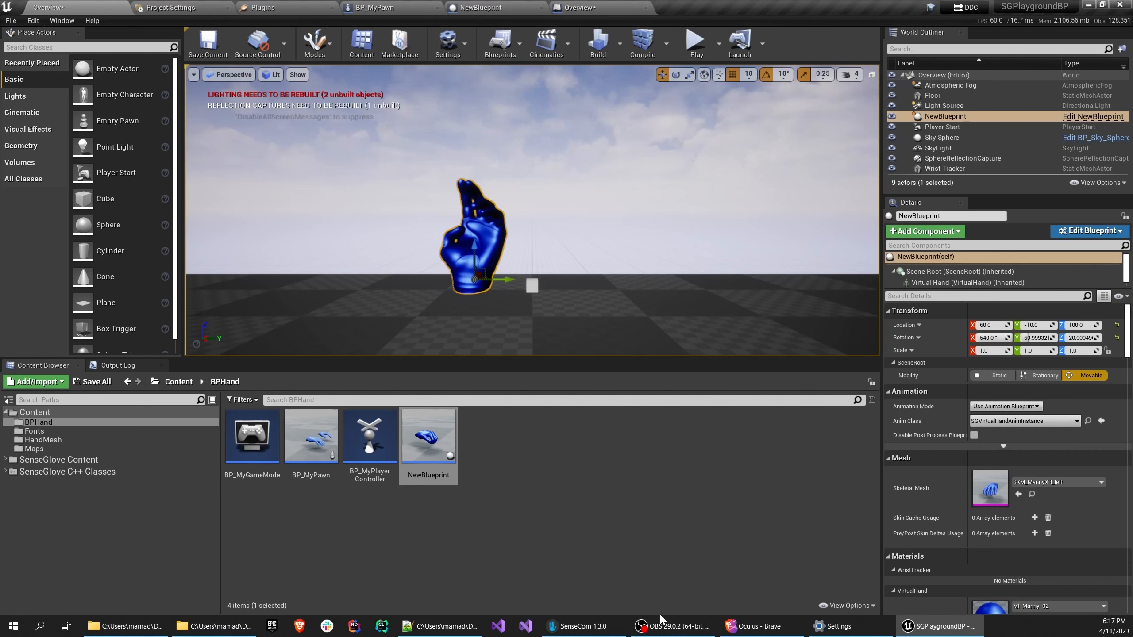
click(672, 626)
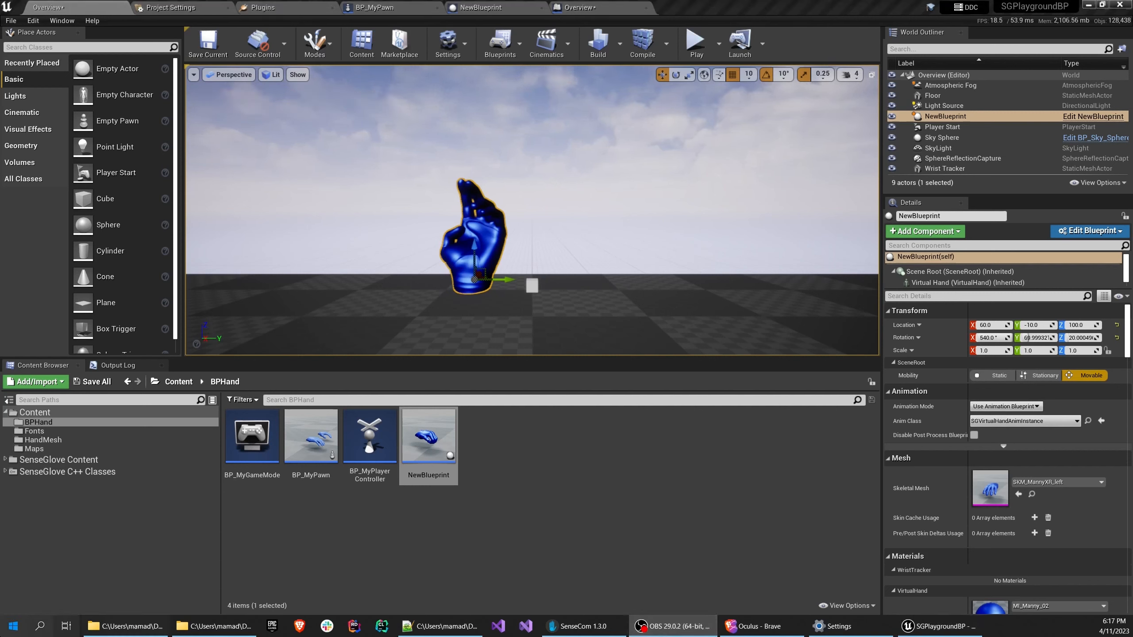